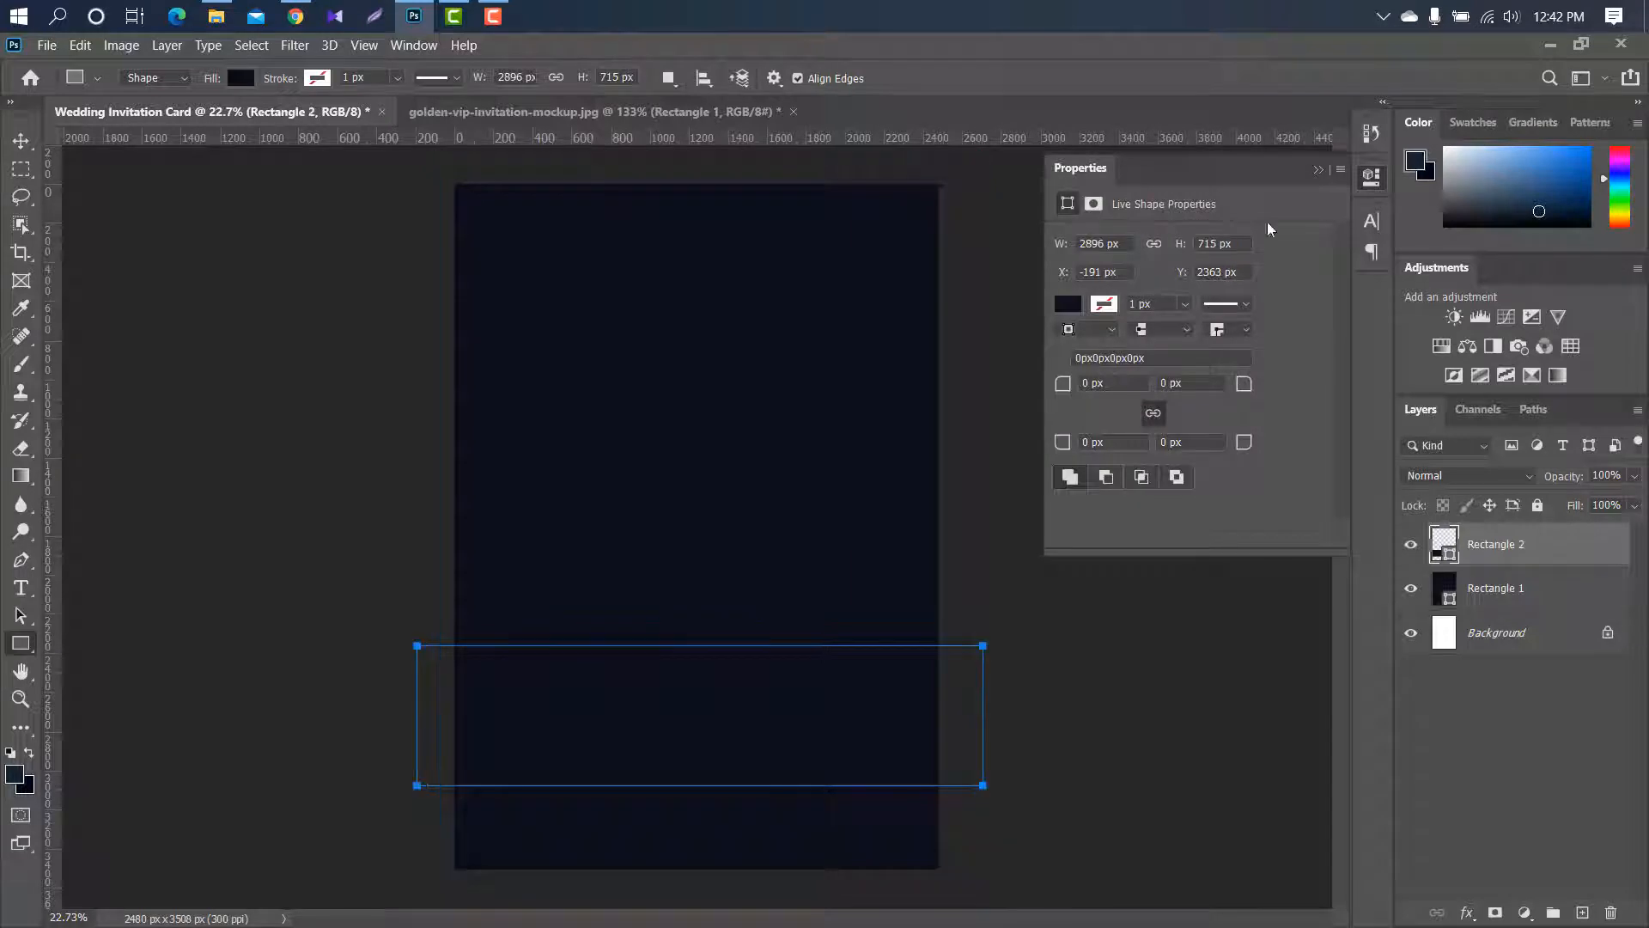
Add a Gradient Overlay to the Rectangle 2 band and choose the first gradient of the Basics set
left_click(1318, 169)
key("h")
double_click(1586, 548)
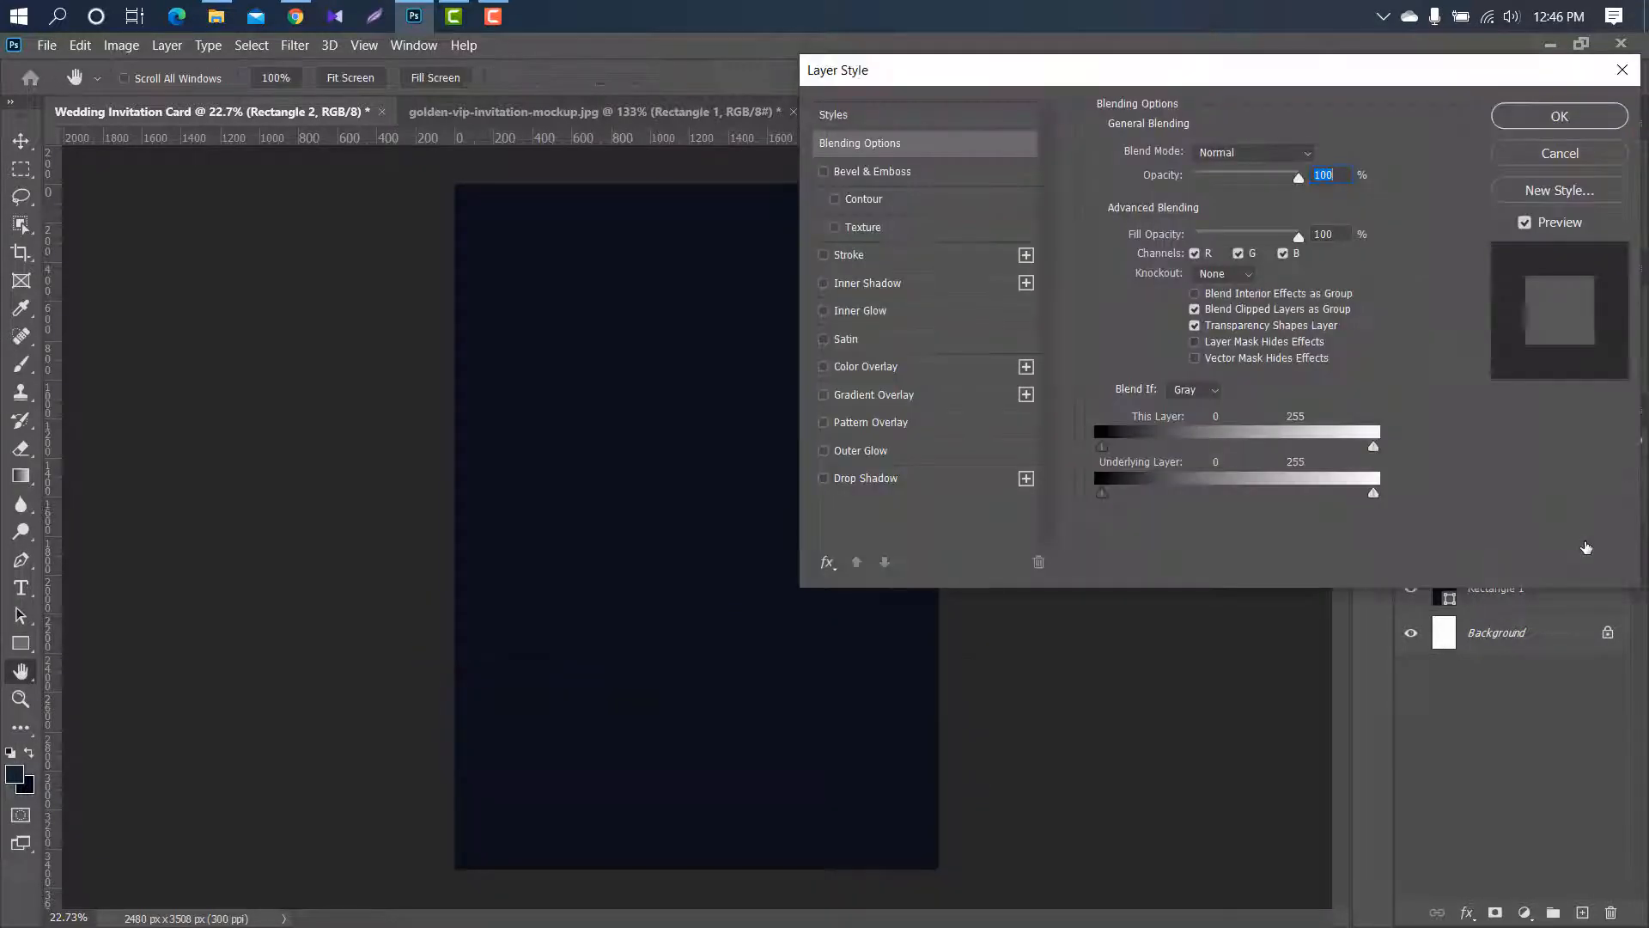
left_click(902, 396)
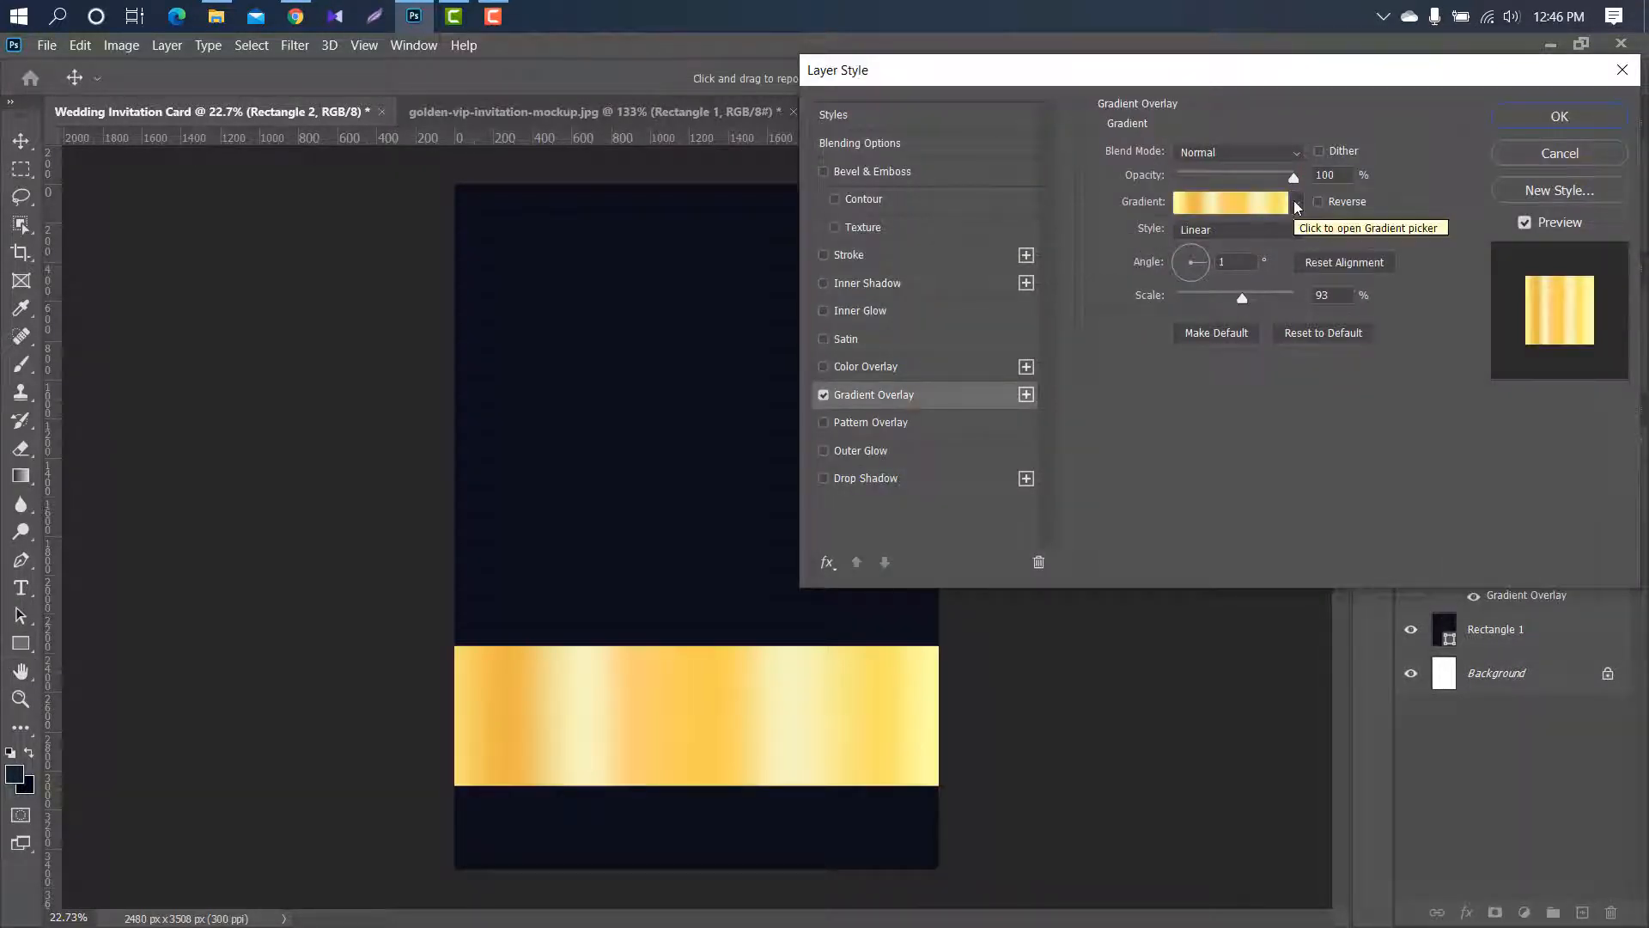
left_click(1297, 203)
left_click(1145, 277)
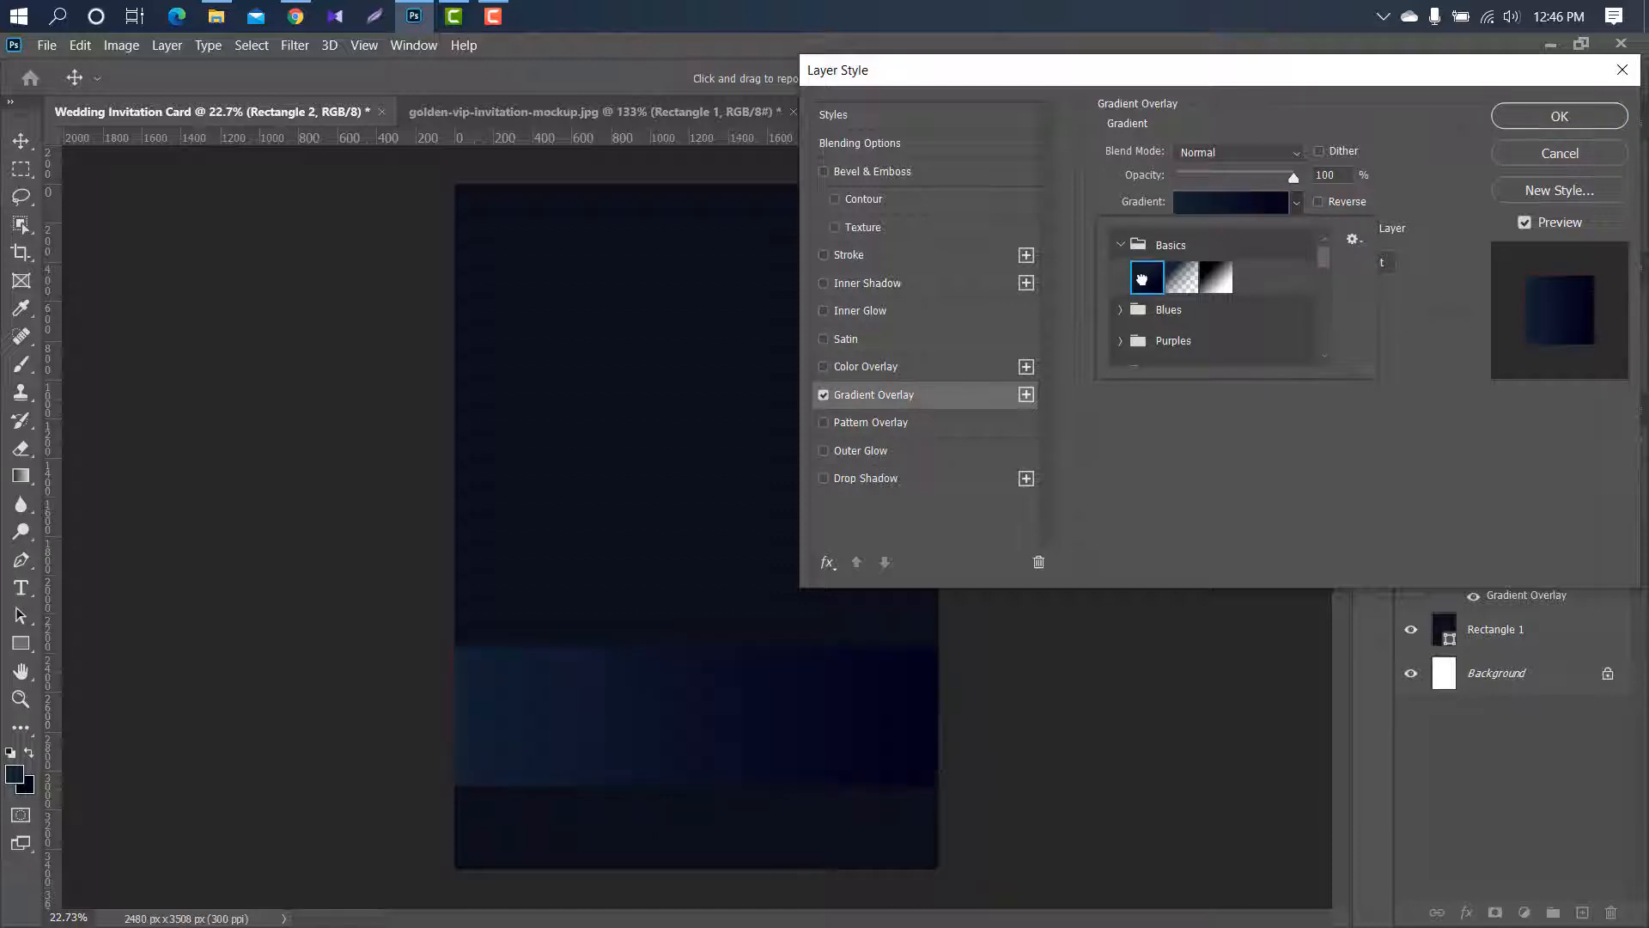
Recolour both end stops of the band's gradient to dark navy, using 0a0e17 for the end stop
left_click(1247, 201)
double_click(938, 526)
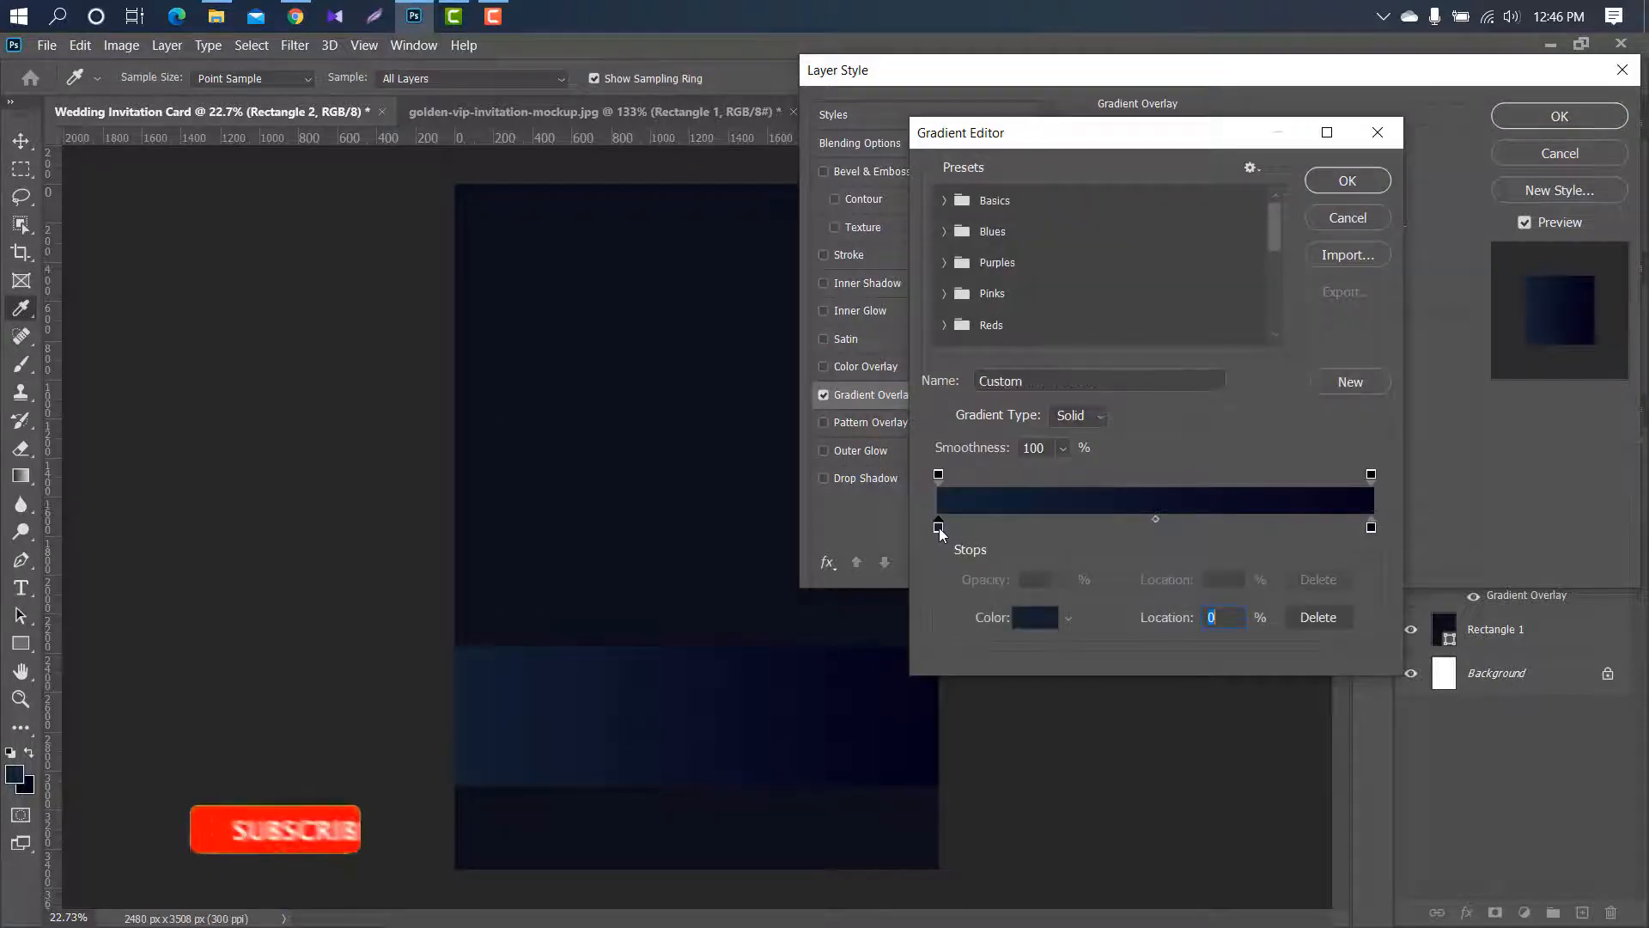
left_click(1562, 194)
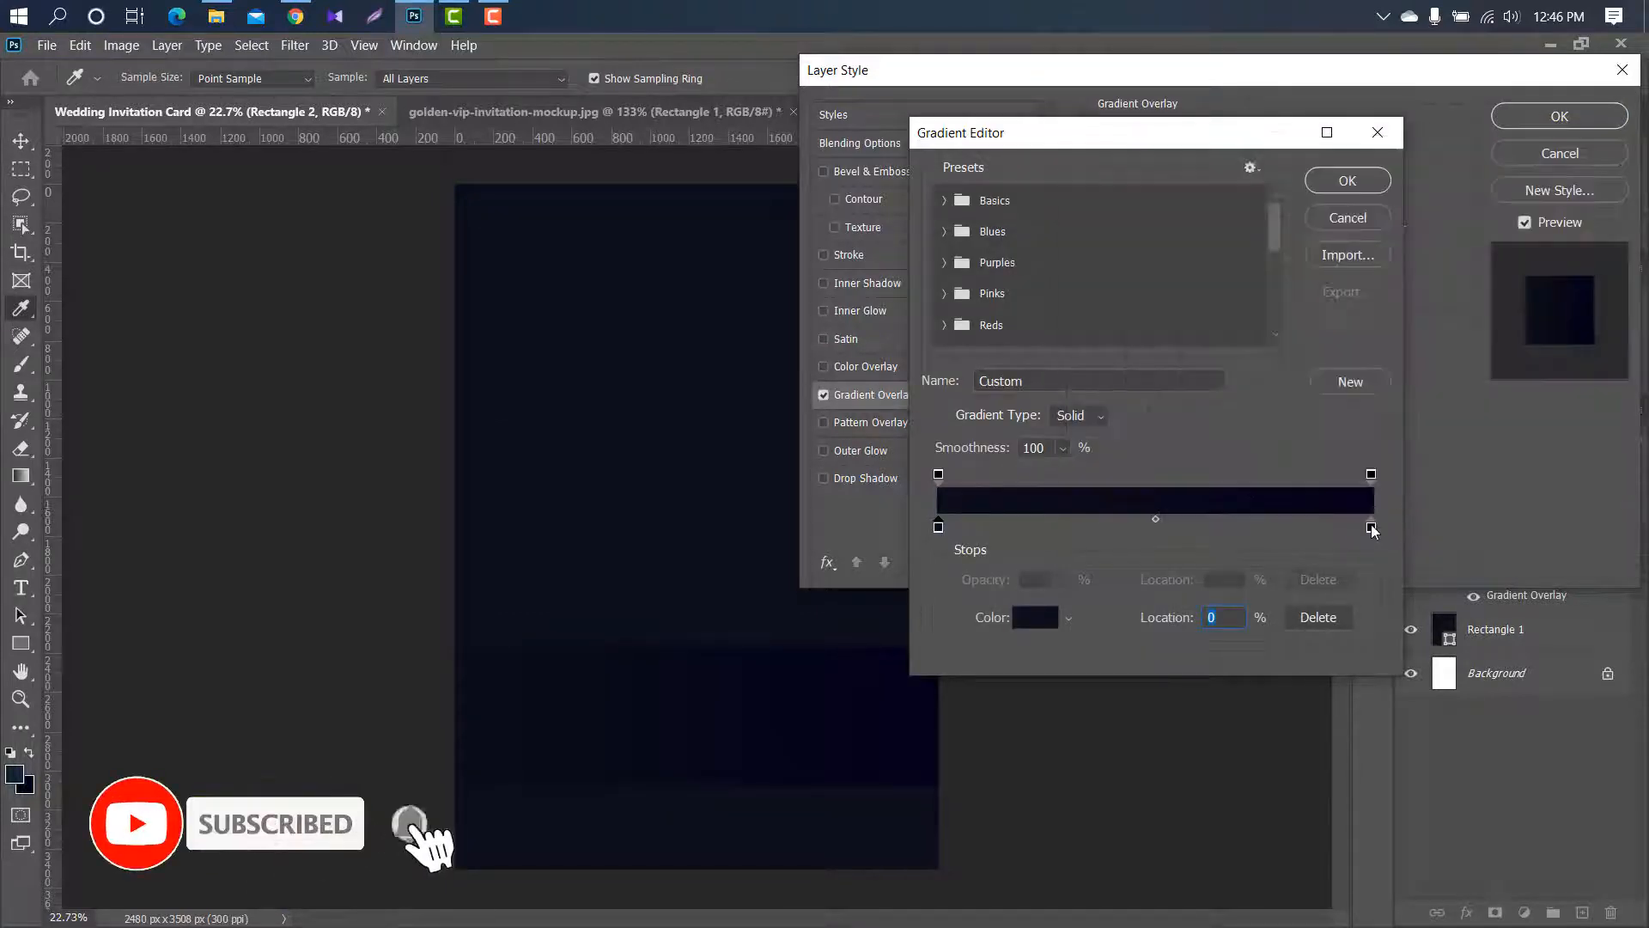
left_click(1370, 526)
left_click(1036, 618)
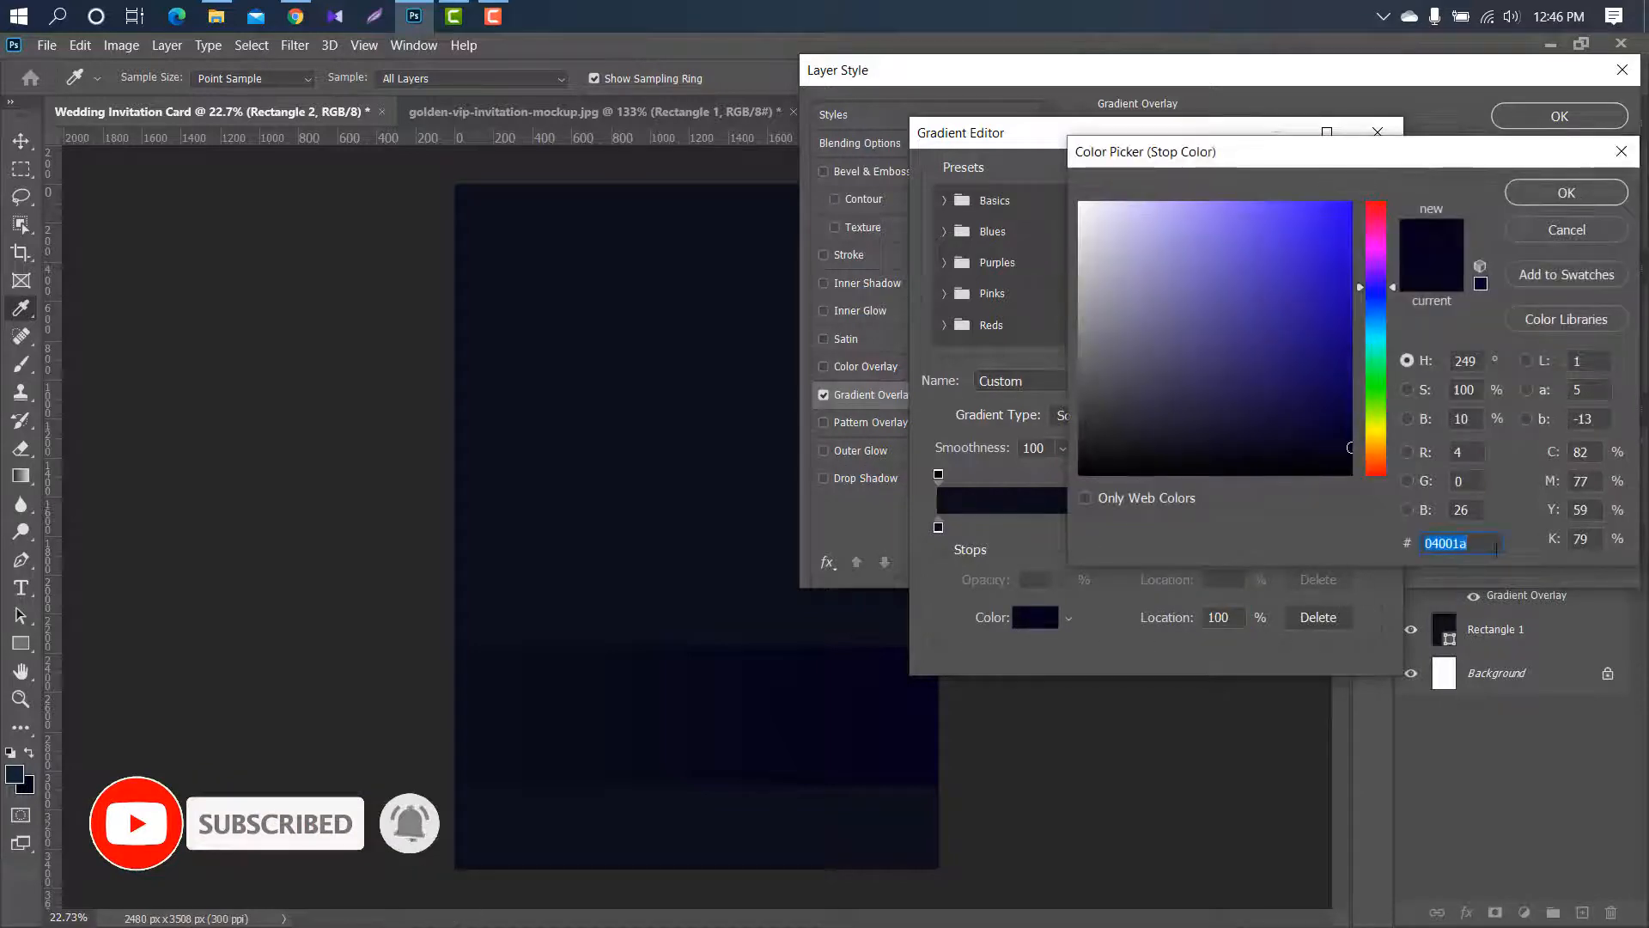
type("0a0e17")
left_click(1534, 198)
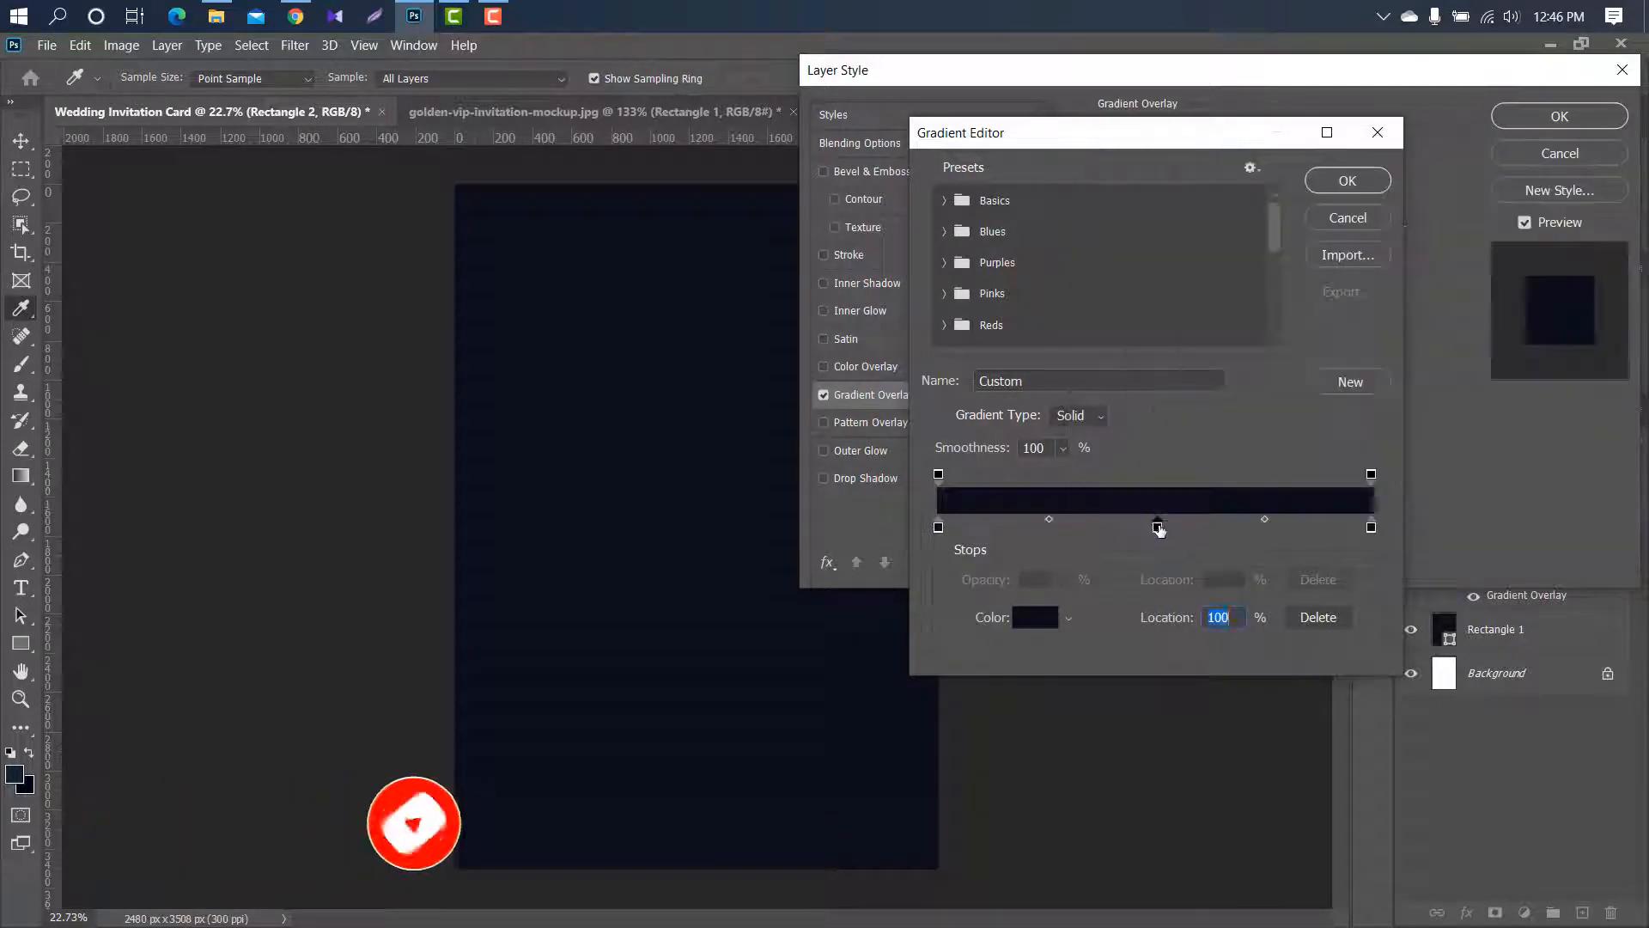
Add a gradient stop at 51% in colour 122738 and apply the gradient overlay to the band
left_click(1160, 527)
double_click(1159, 527)
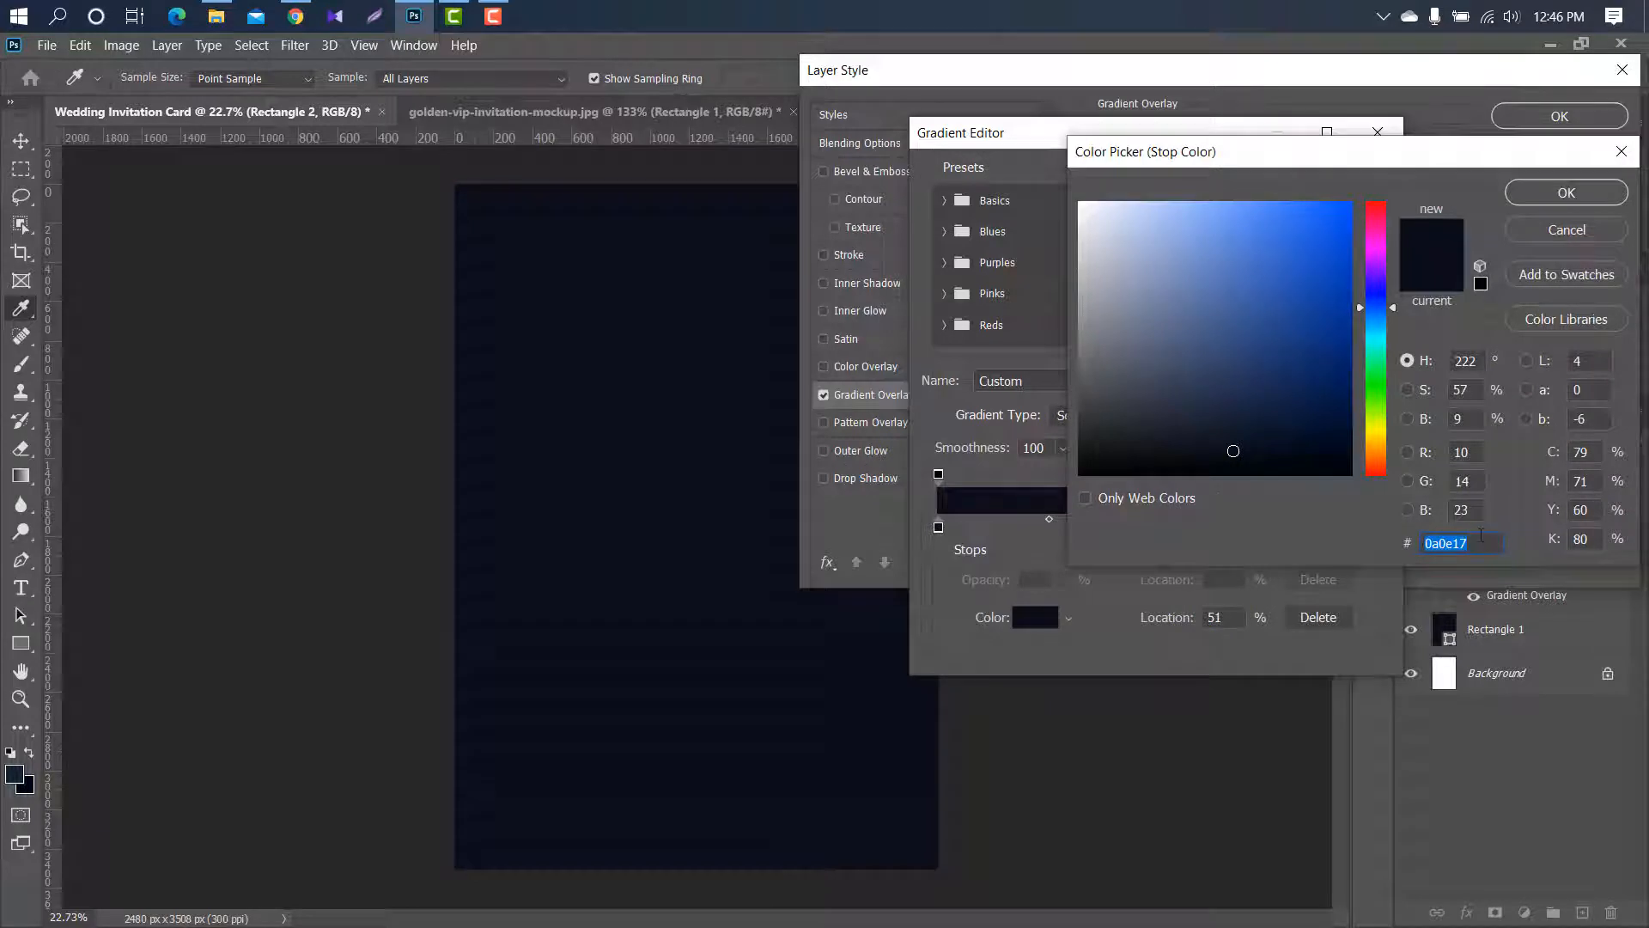
type("122738")
left_click(1544, 194)
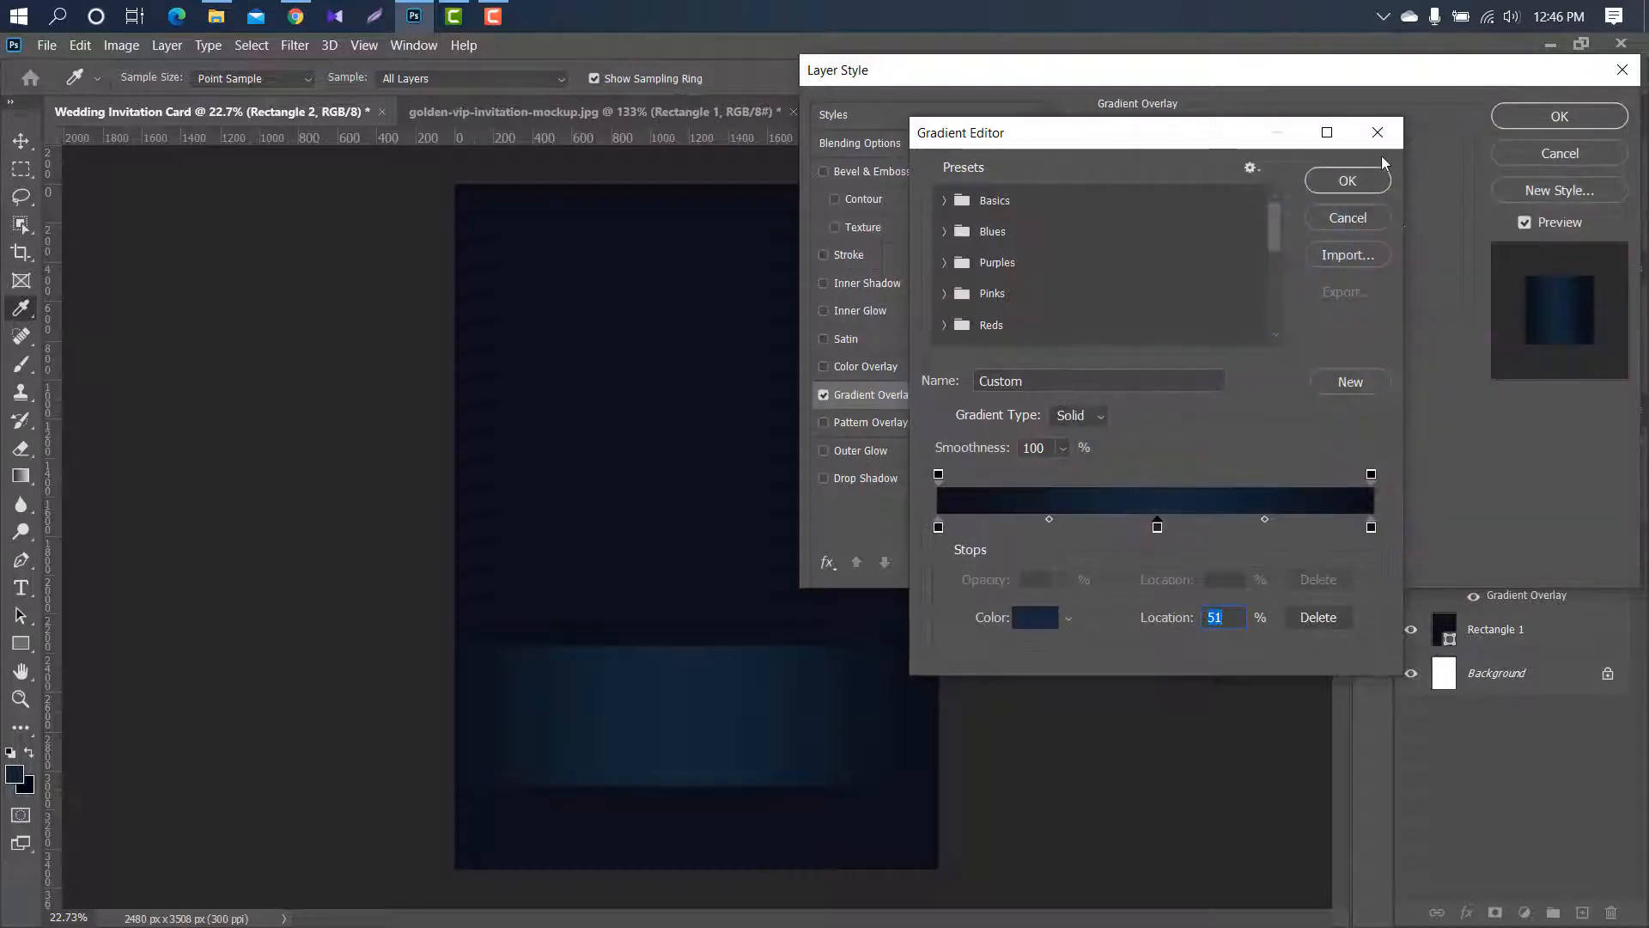
left_click(1379, 160)
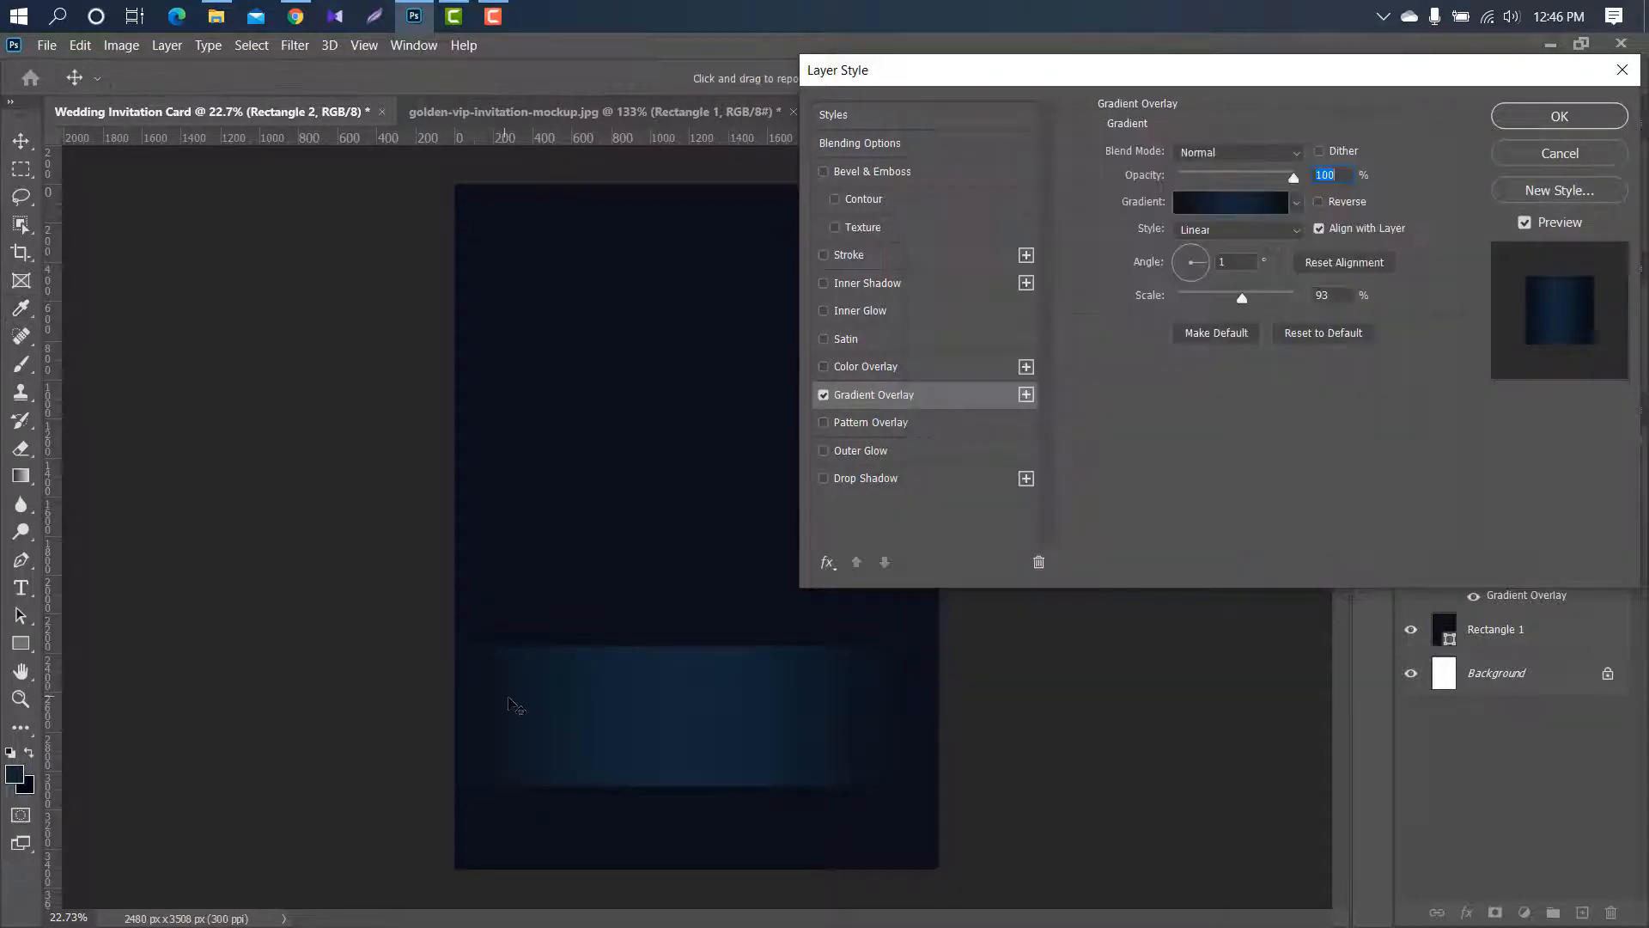
left_click(1543, 129)
Draw a thin bar of about 3199 × 35 px across the band's upper edge and give it a PrettyWebz Gold gradient overlay
left_click_drag(401, 656, 1026, 660)
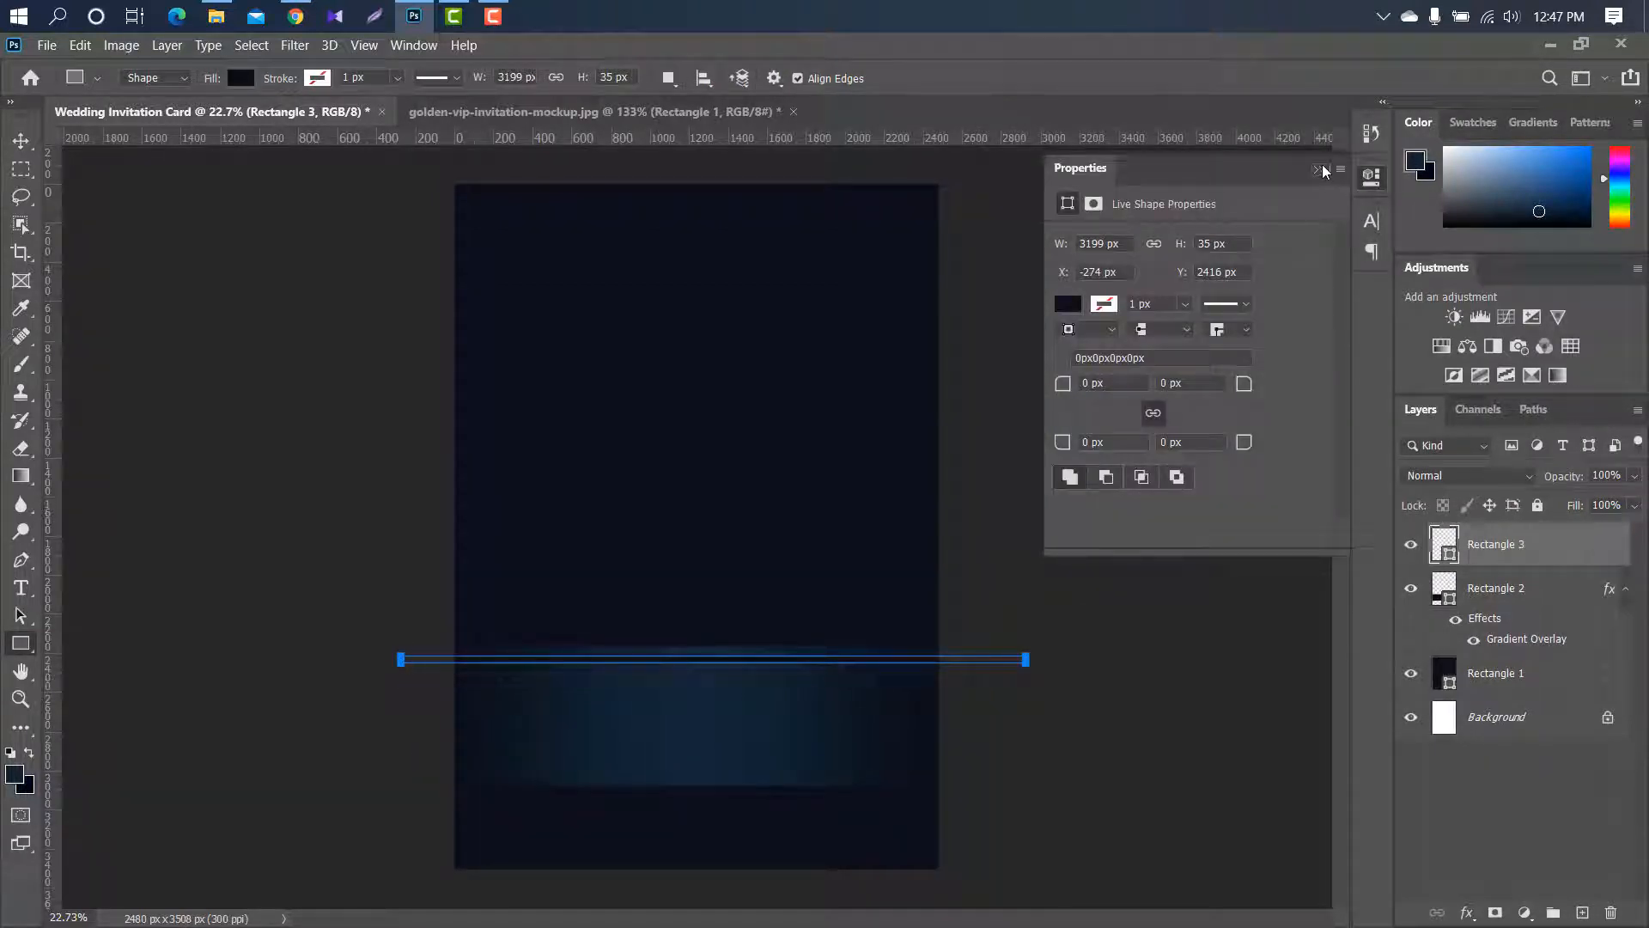
left_click(1318, 170)
double_click(1595, 548)
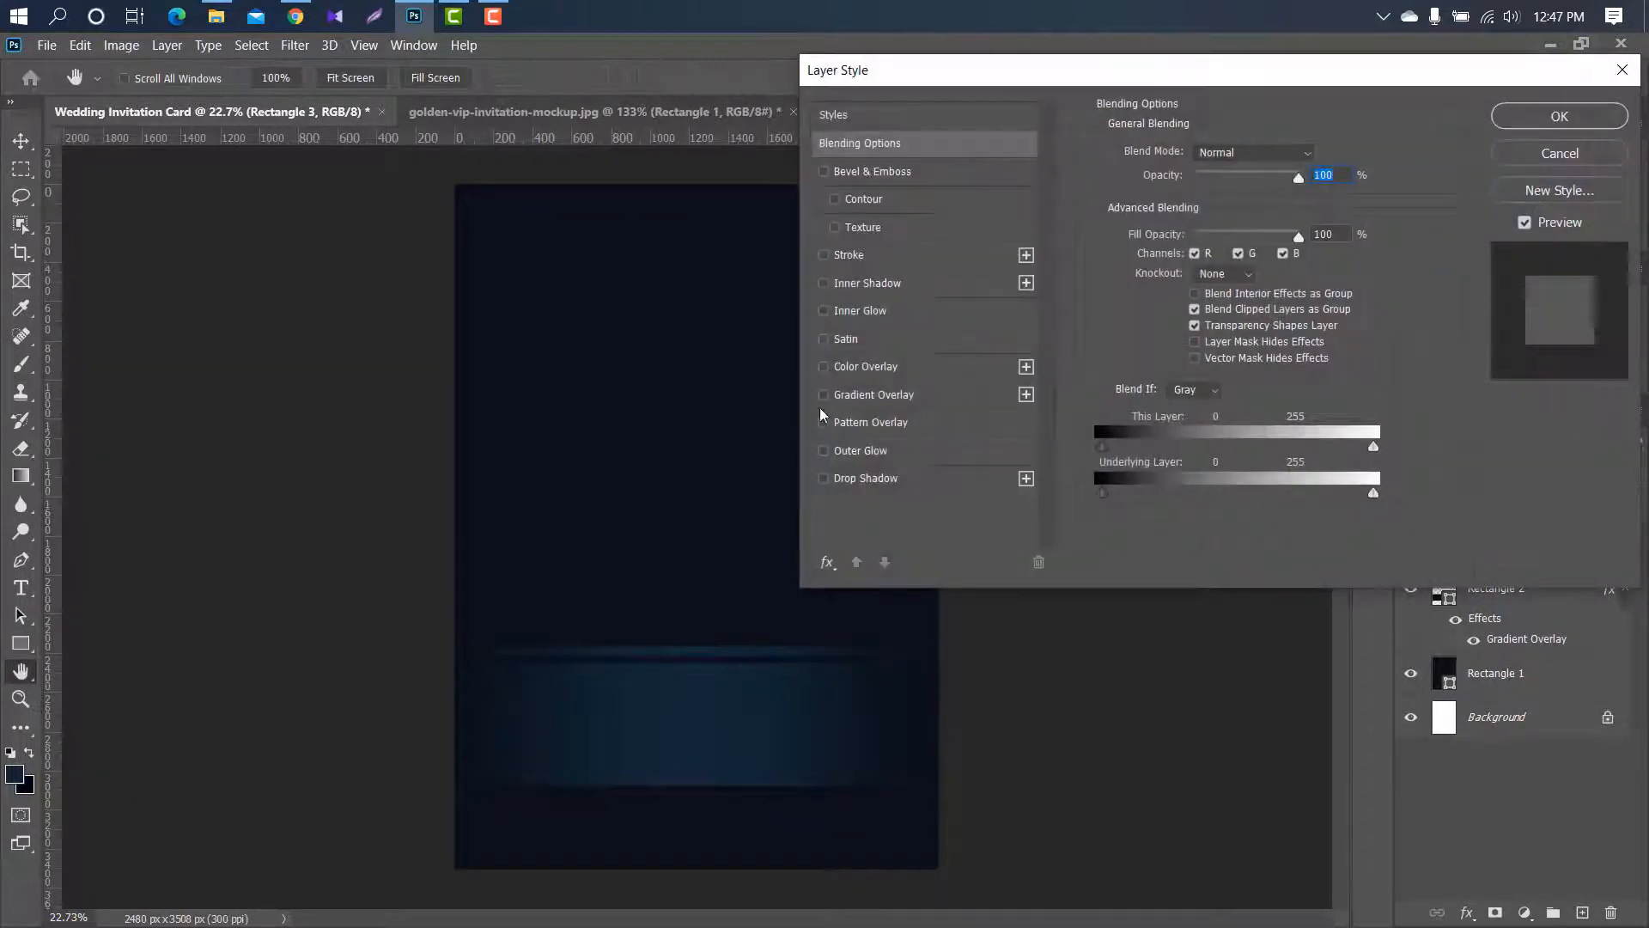
left_click(874, 394)
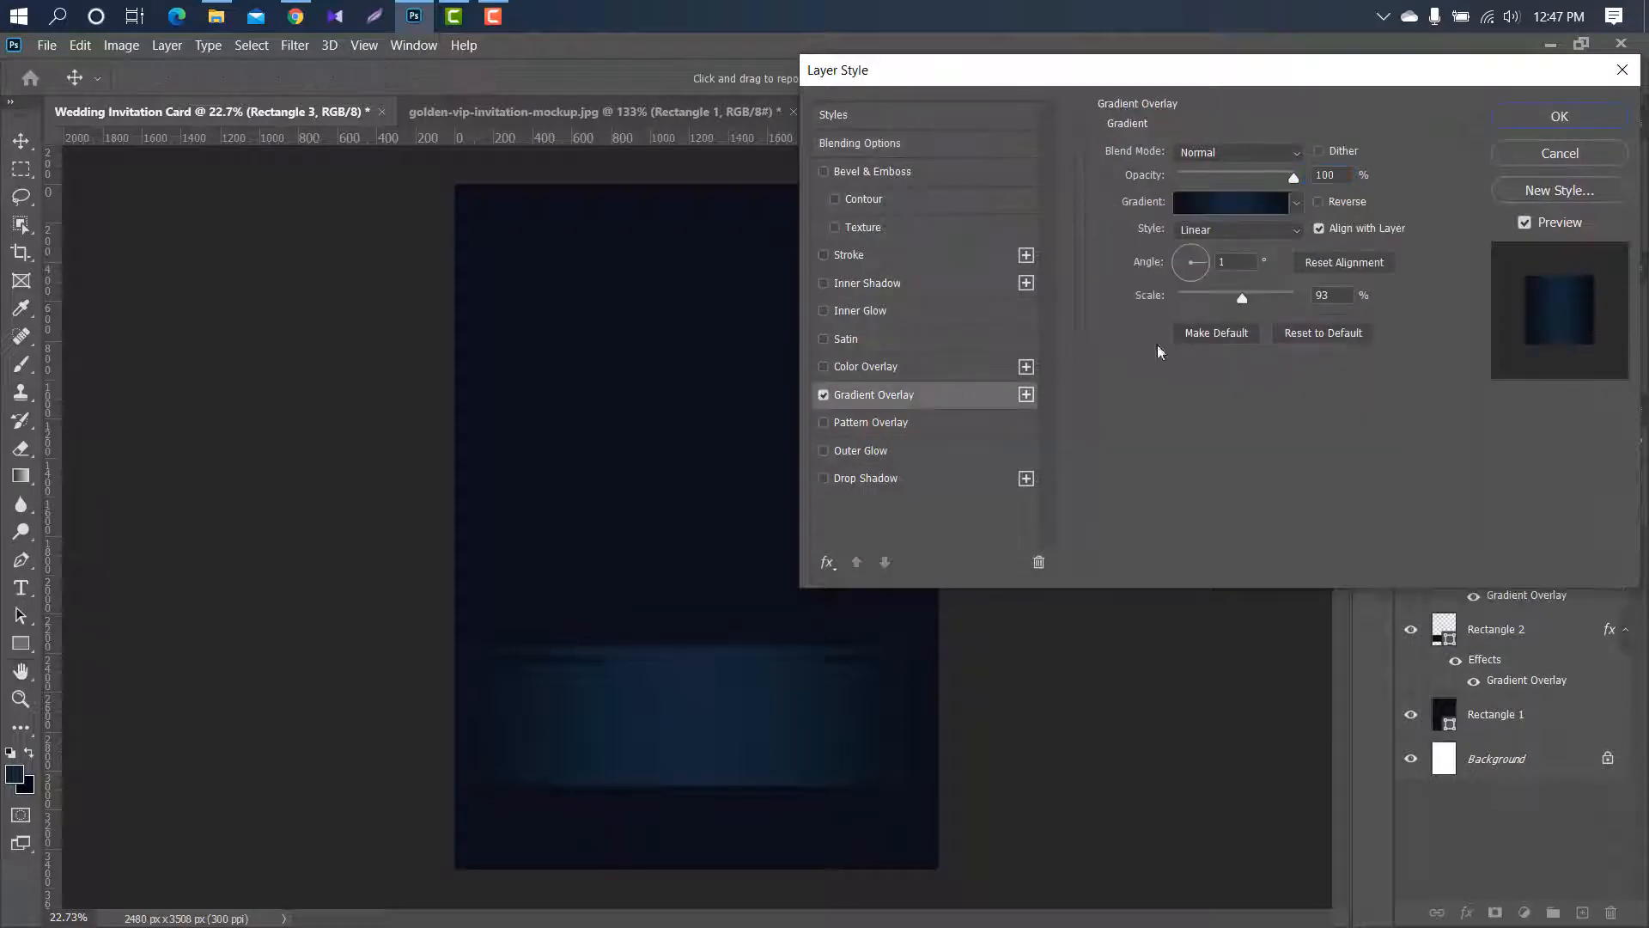
left_click(1295, 202)
scroll(1319, 316, "down", 10)
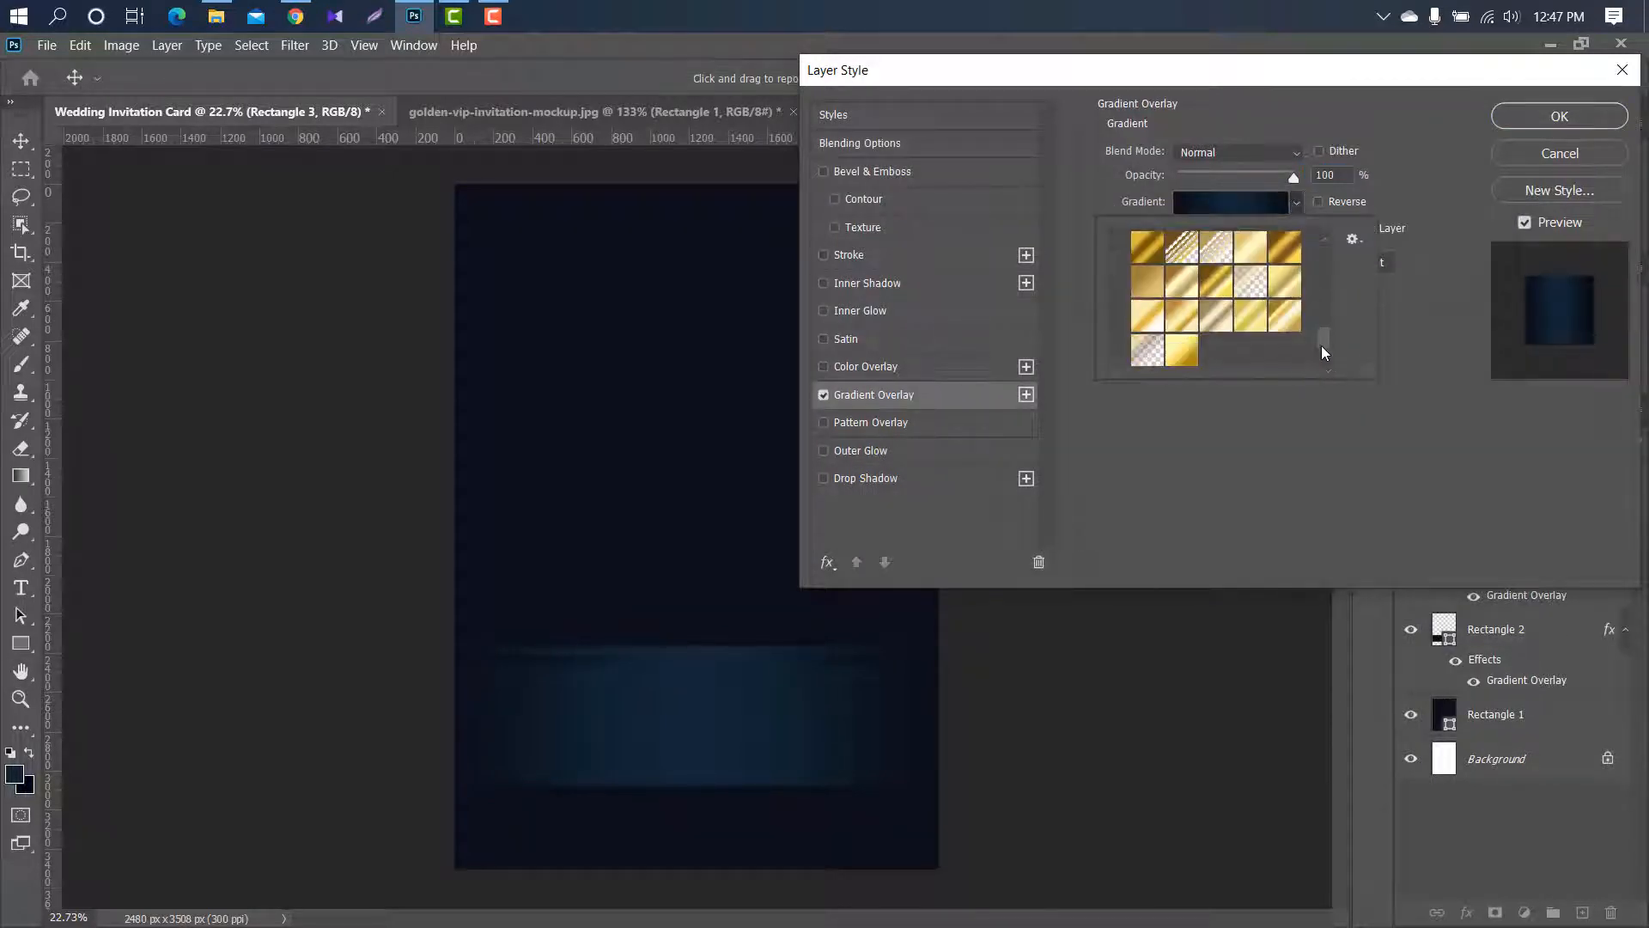
scroll(1326, 335, "up", 3)
left_click(1215, 316)
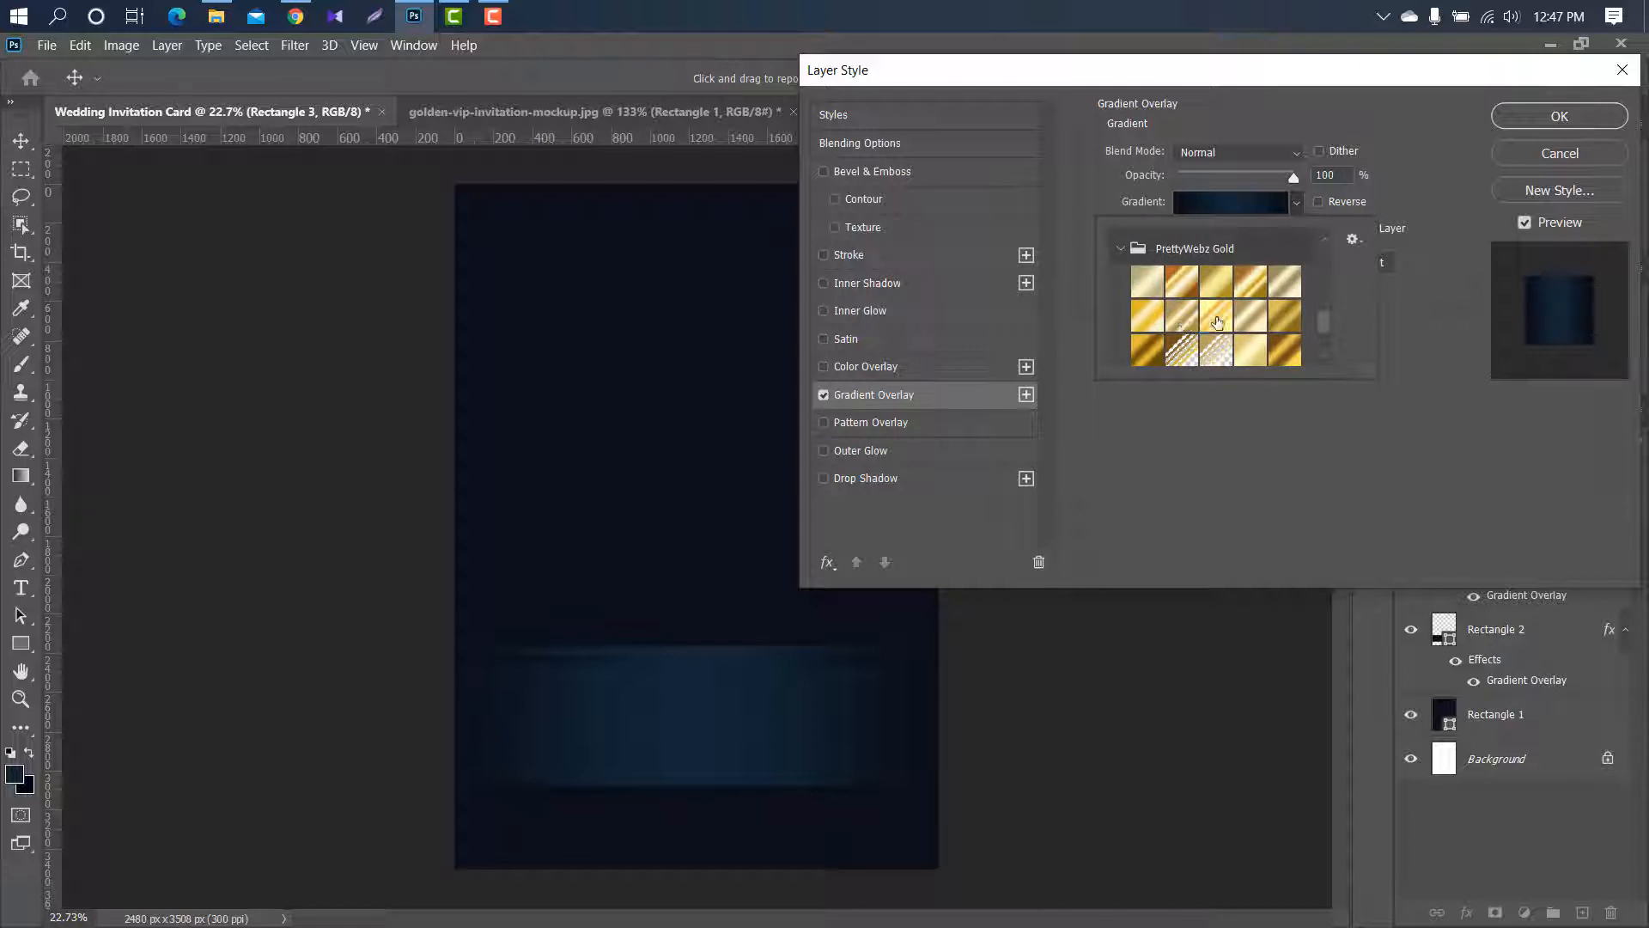
left_click(1418, 210)
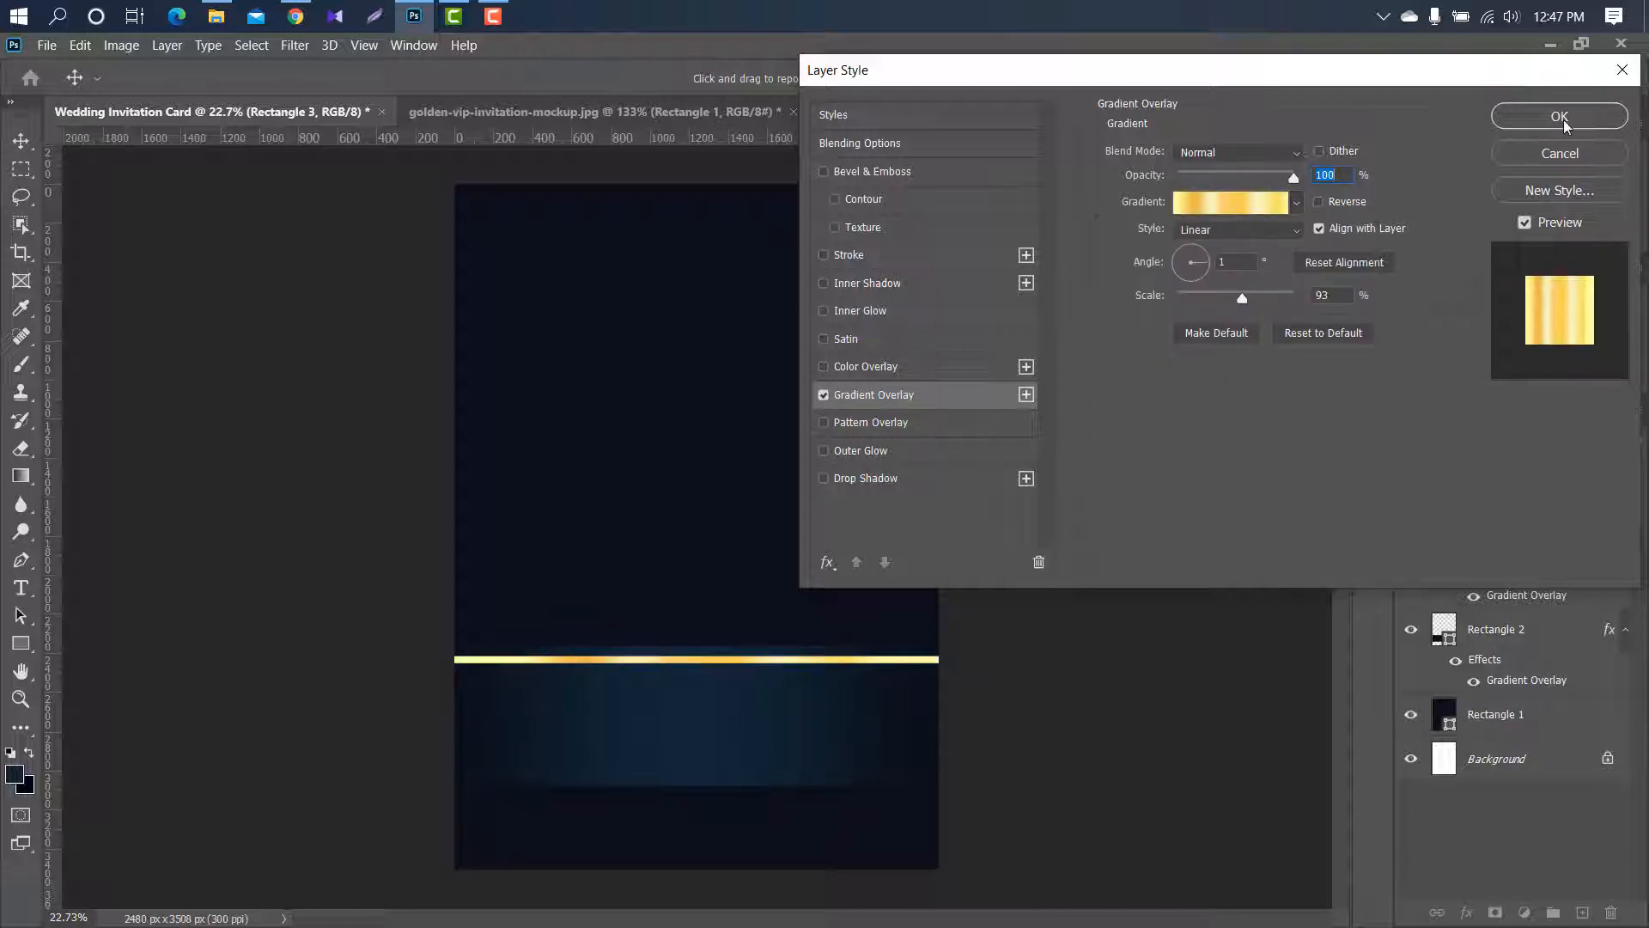
left_click(1559, 116)
Duplicate the gold bar and place the copy near the blue band's lower edge
left_click(20, 137)
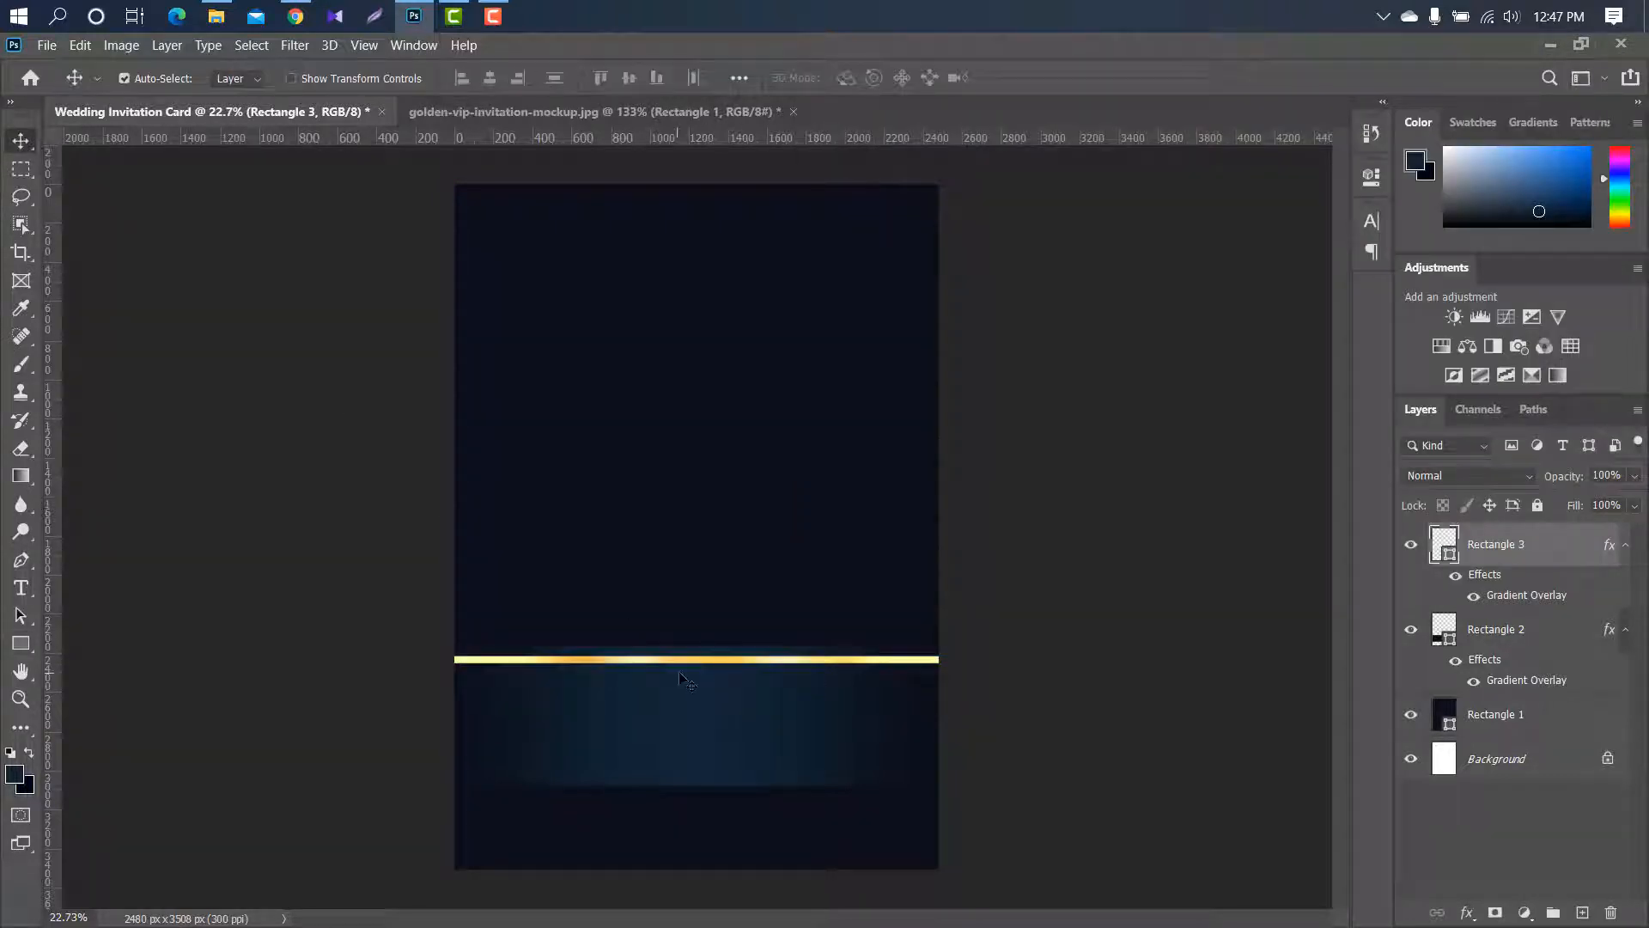
scroll(681, 674, "up", 6)
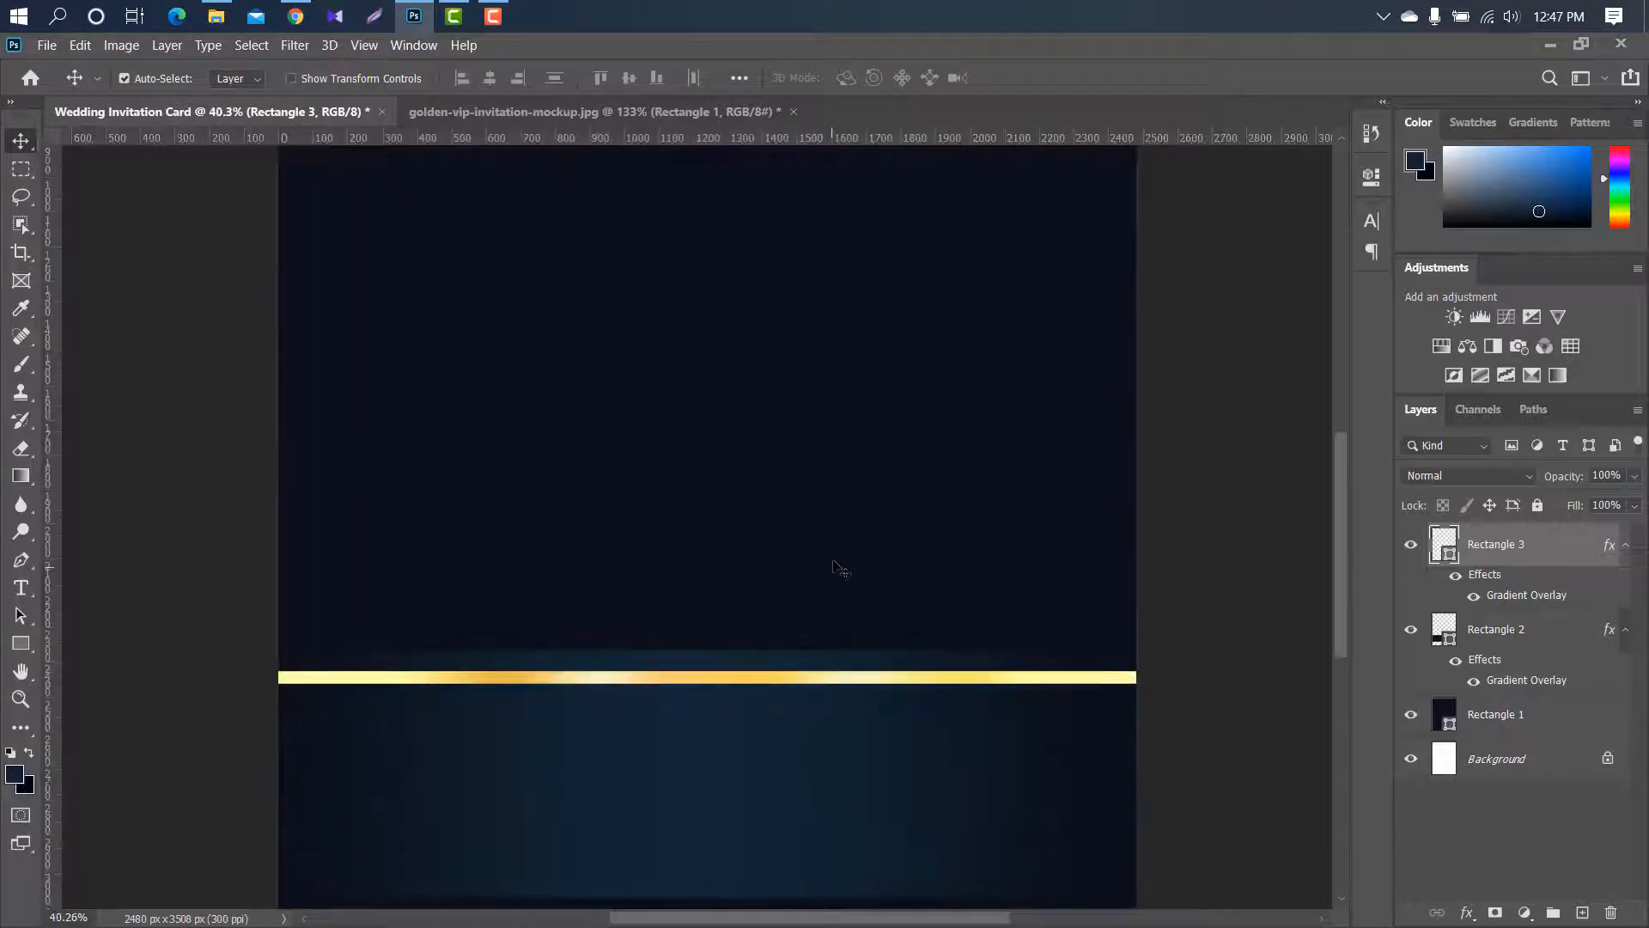
scroll(839, 567, "down", 6)
scroll(765, 654, "up", 4)
scroll(1342, 544, "down", 2)
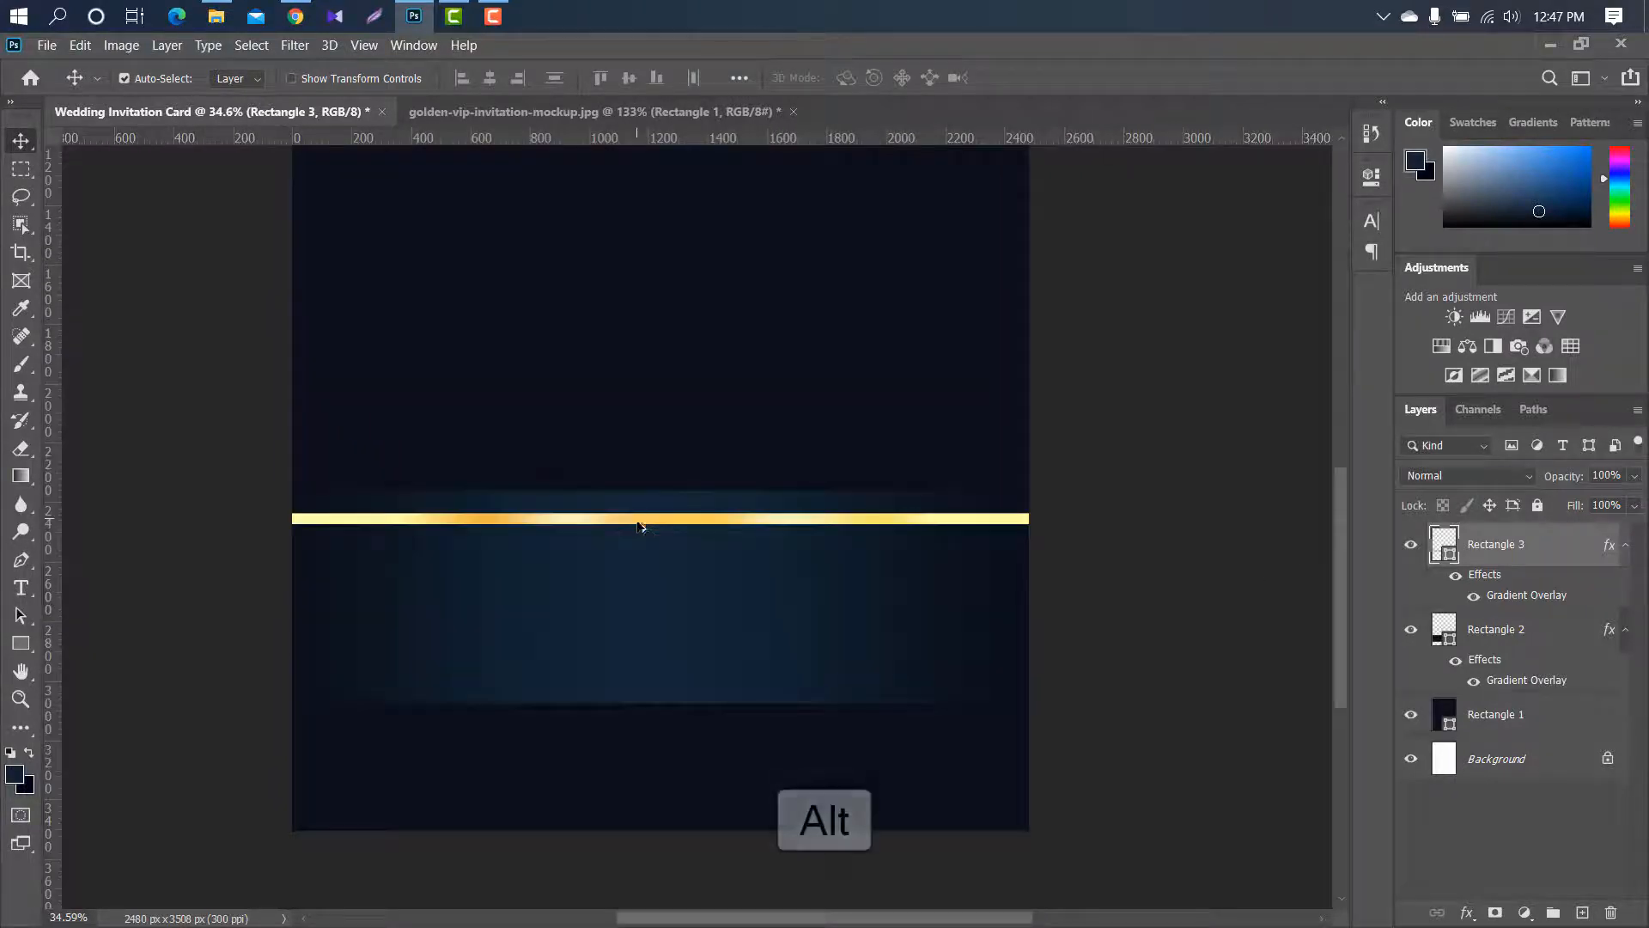
left_click_drag(643, 522, 642, 639)
scroll(699, 445, "down", 8)
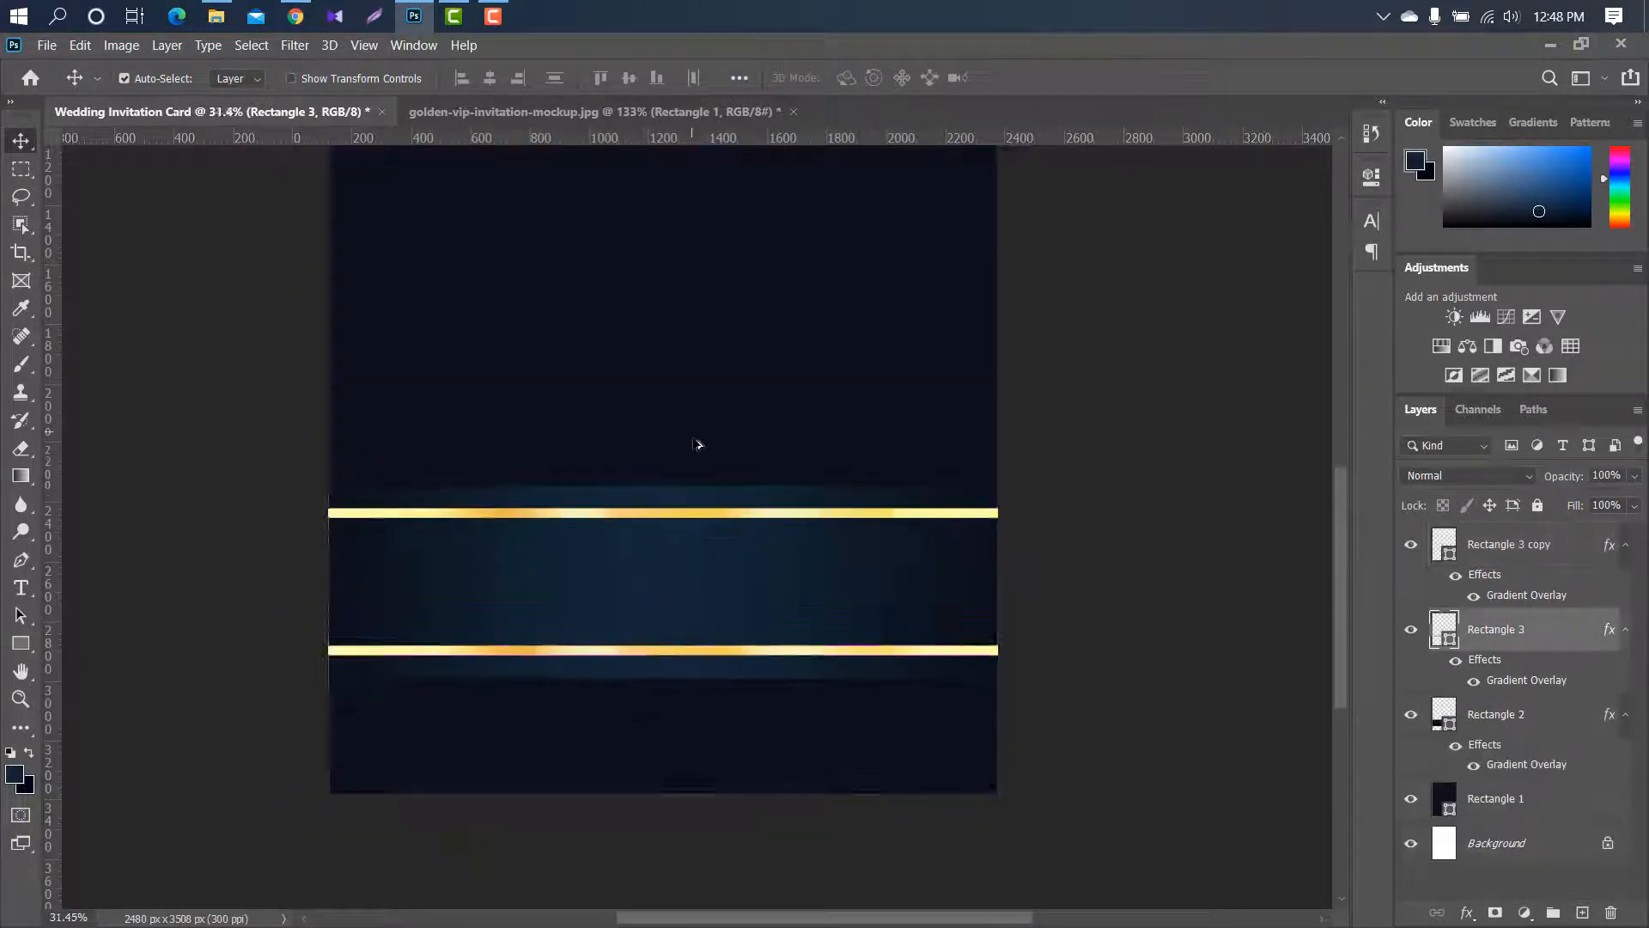
scroll(700, 449, "up", 1)
Place the high-definition gold confetti image from the invitation card folder directly above the Rectangle 1 background and rotate it 180°
left_click(699, 451)
left_click(1550, 44)
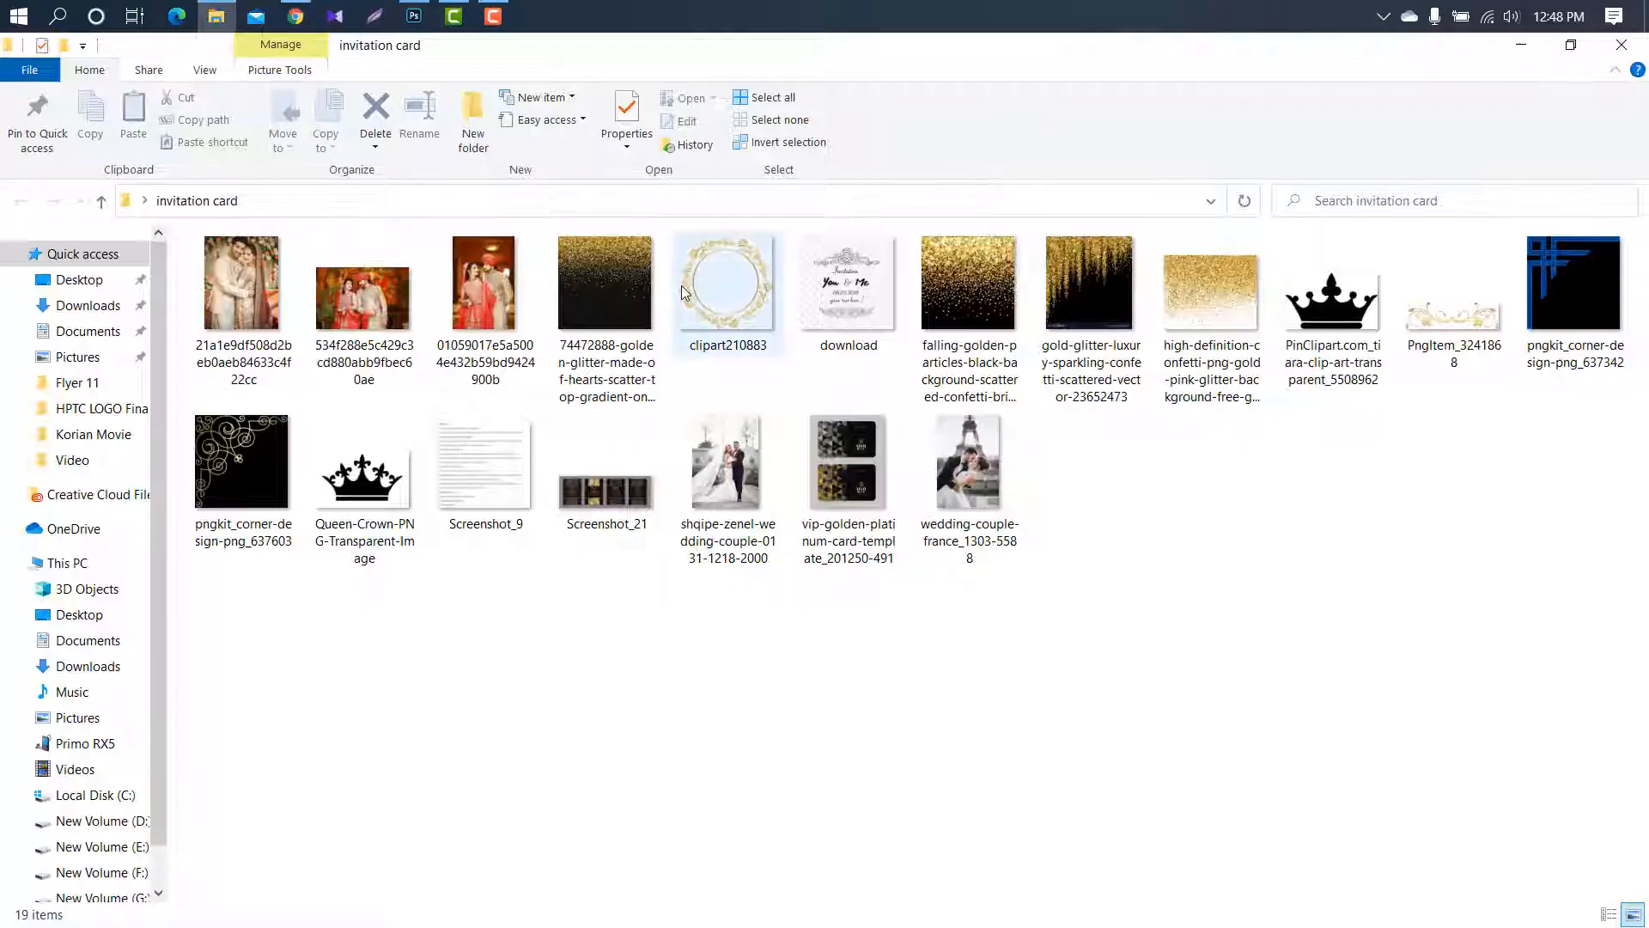
left_click_drag(859, 260, 729, 515)
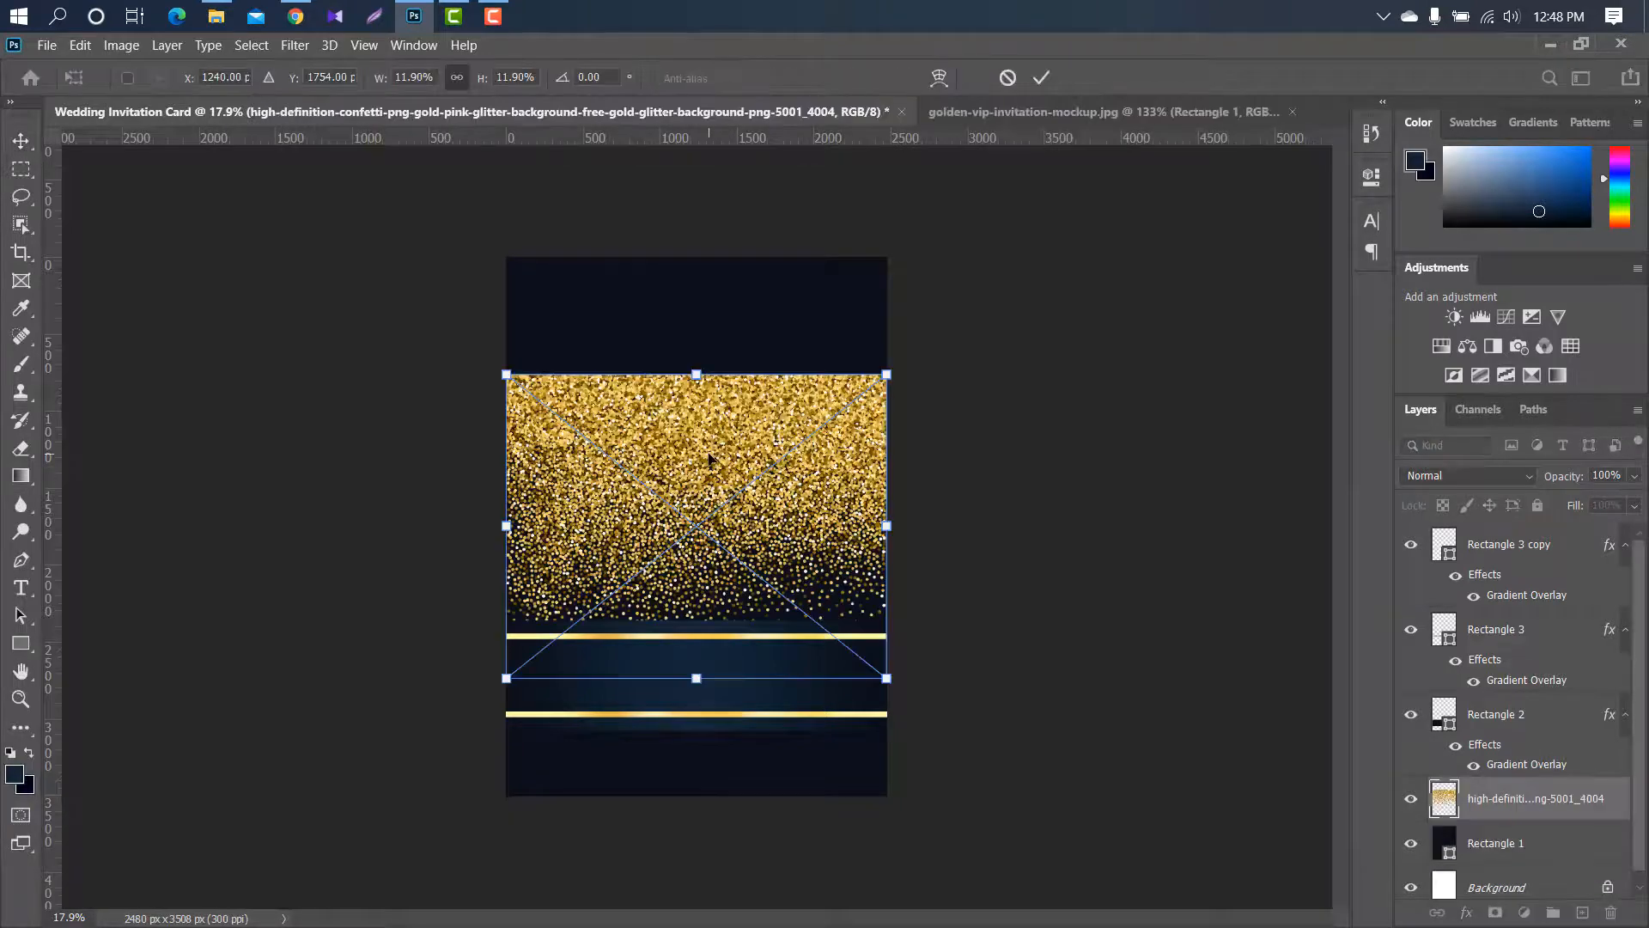
right_click(726, 517)
left_click(790, 616)
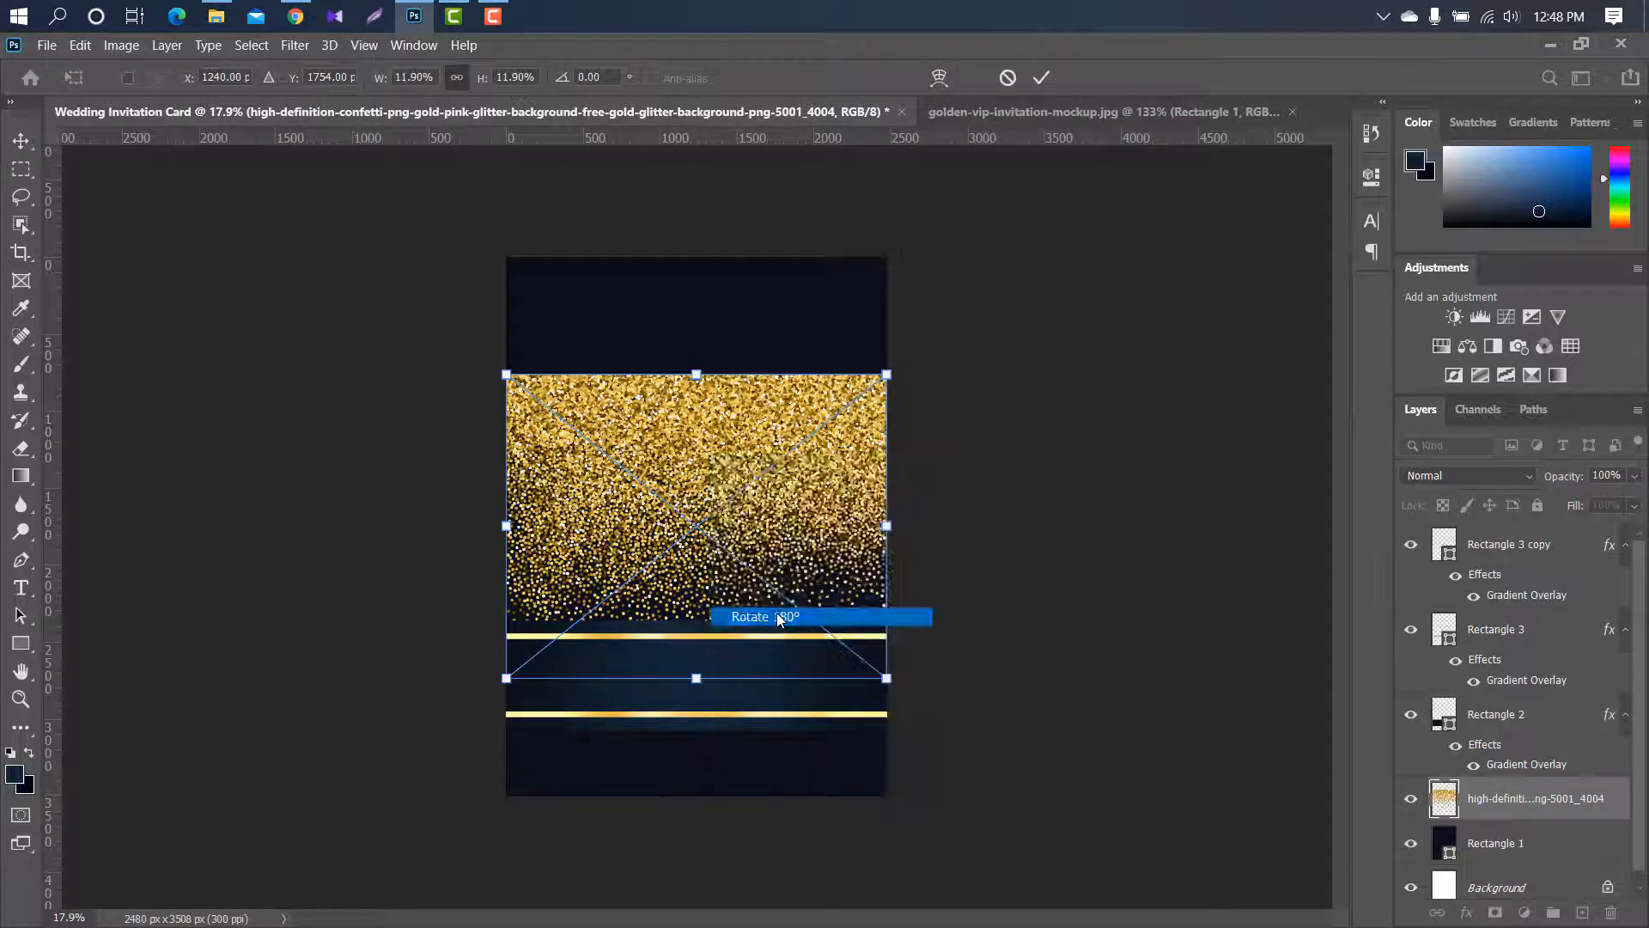
Stretch the confetti image past both sides of the card and move it down behind the blue band
left_click_drag(889, 523, 1134, 525)
left_click_drag(505, 524, 379, 523)
left_click_drag(746, 326, 724, 583)
left_click(1041, 77)
Add a black Multiply drop shadow with 100% opacity and a 90° angle to the Rectangle 2 band
left_click(833, 674)
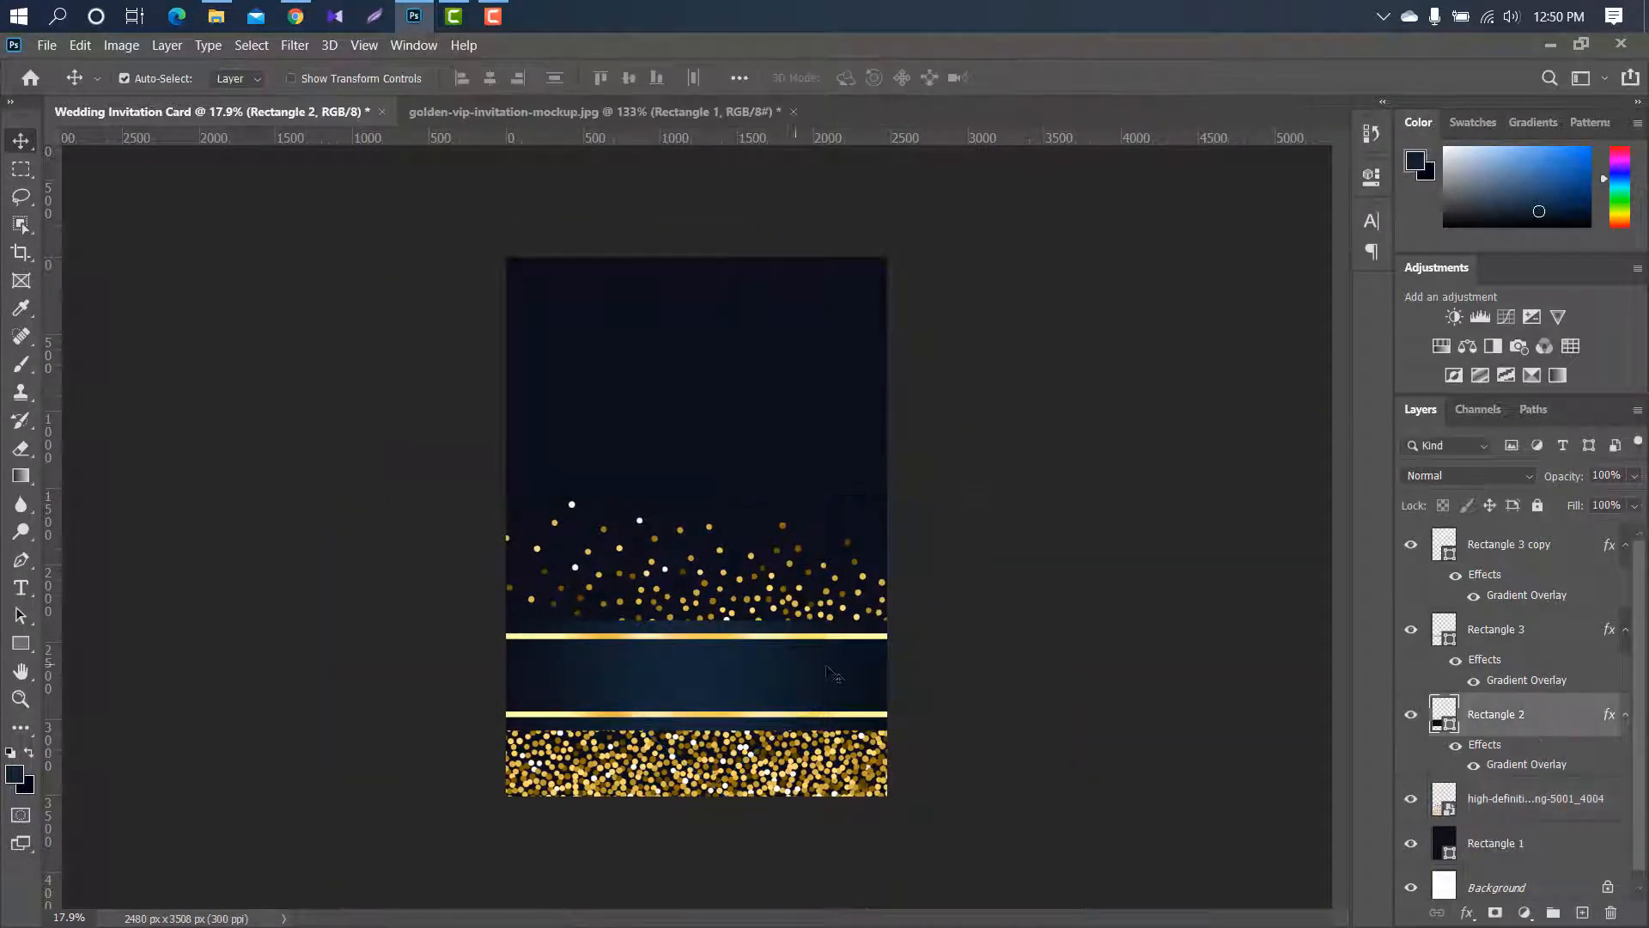
double_click(1559, 723)
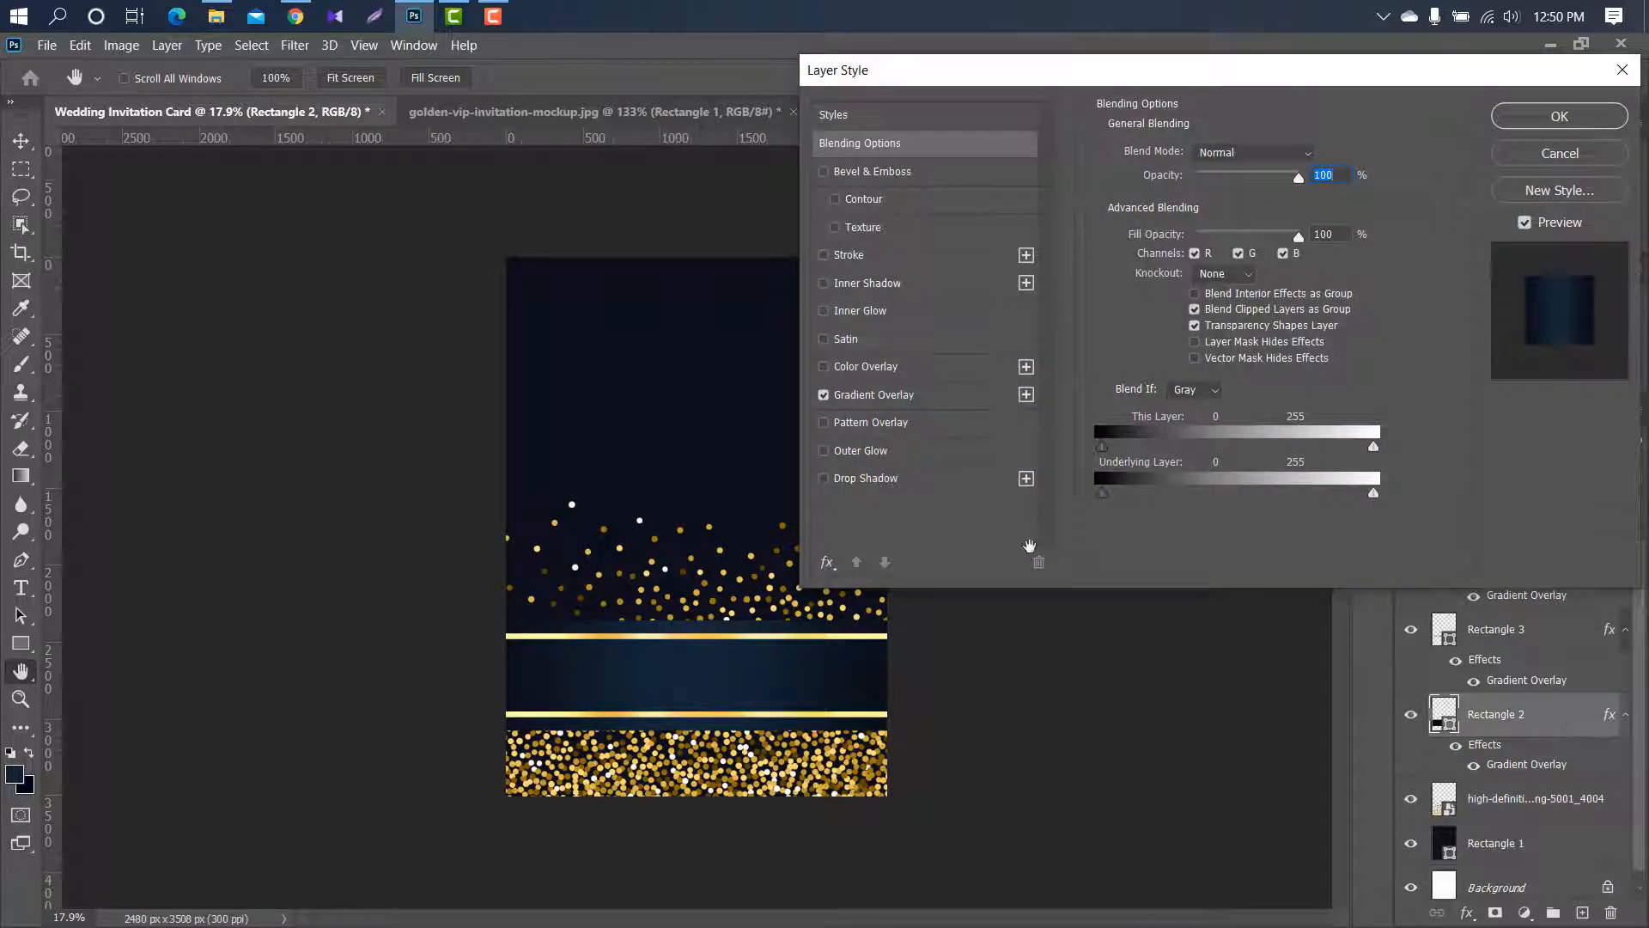
left_click(925, 480)
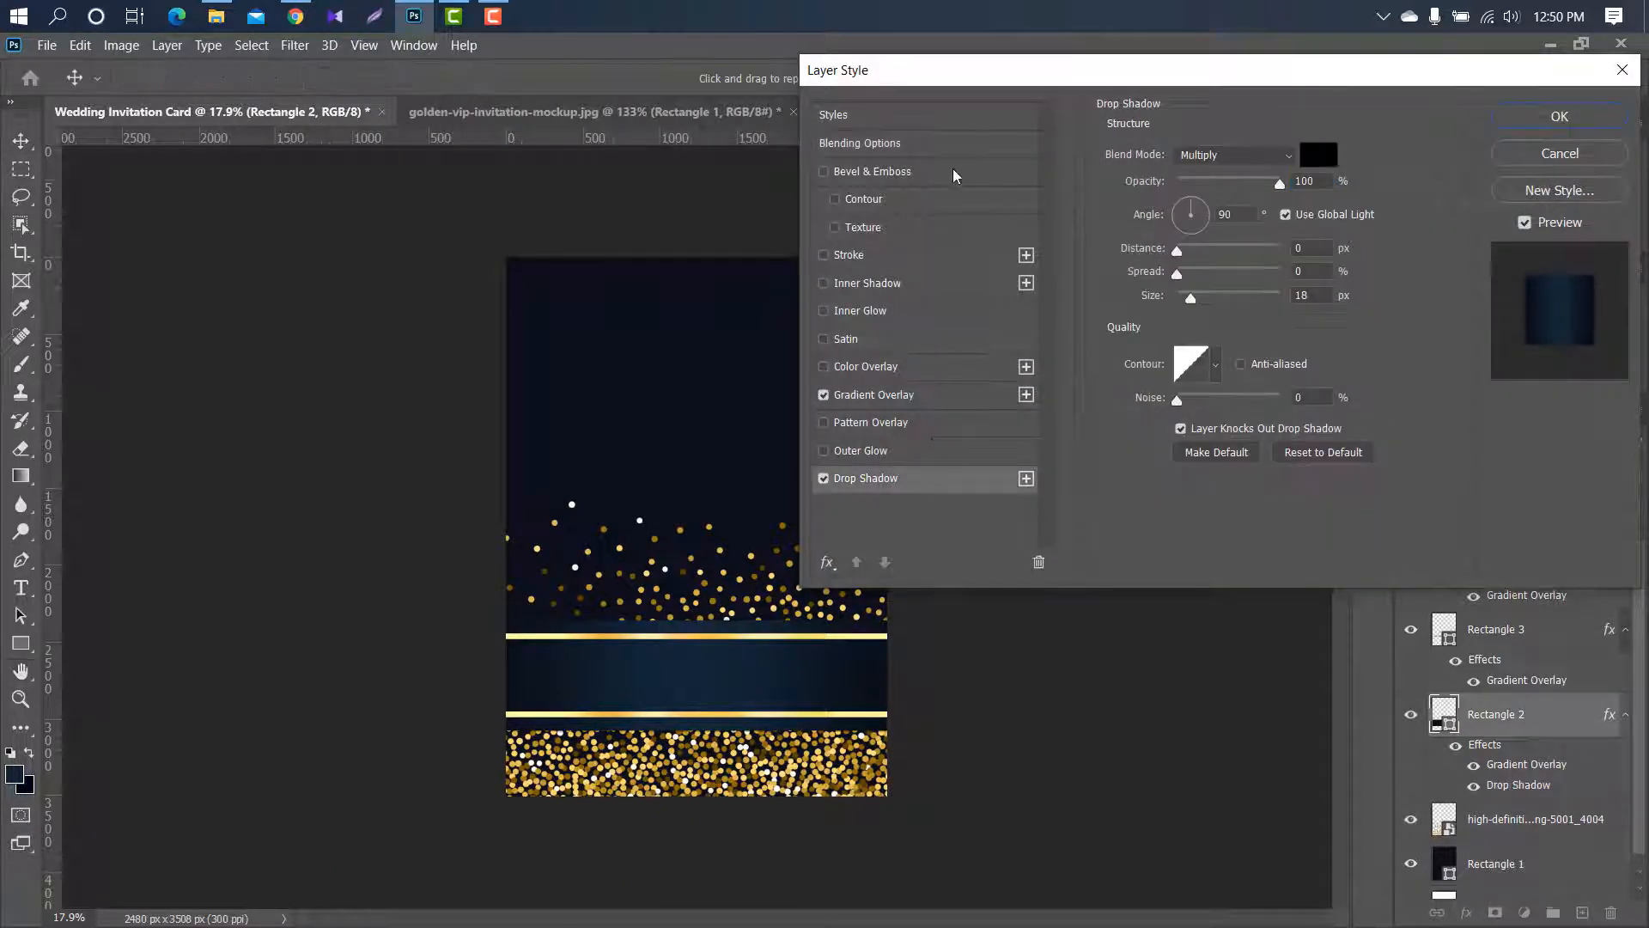
left_click_drag(943, 79, 1079, 59)
left_click_drag(1312, 254, 1340, 276)
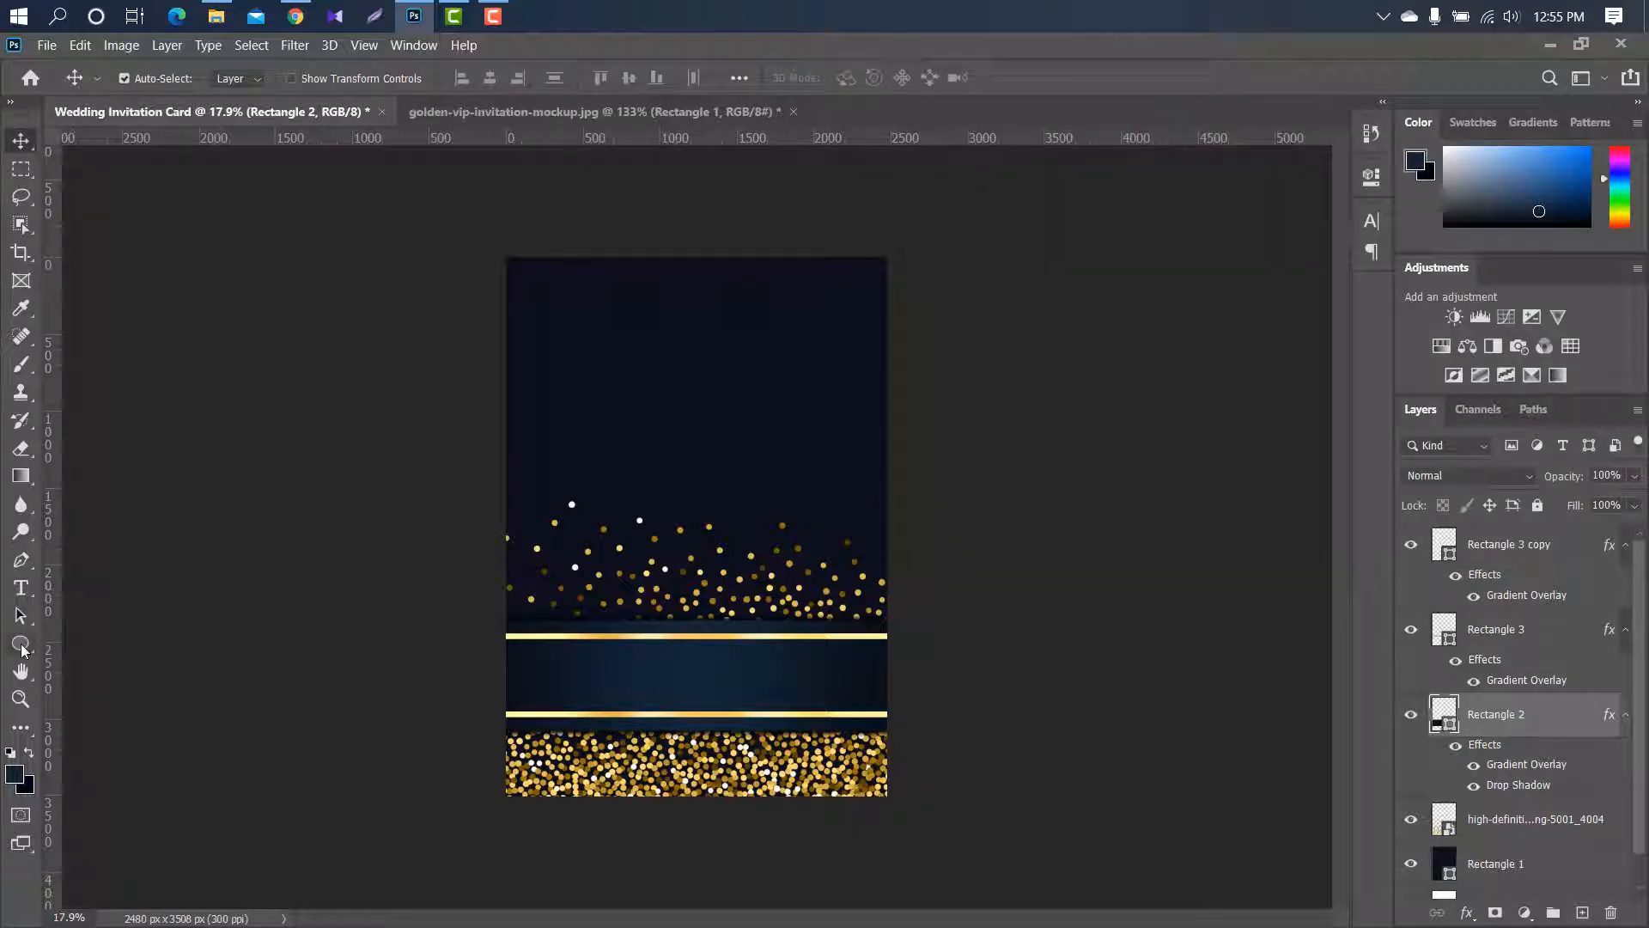
Draw a circle of about 944 px on a new top layer and fill it with colour 122637
right_click(22, 646)
left_click(85, 685)
left_click(1543, 545)
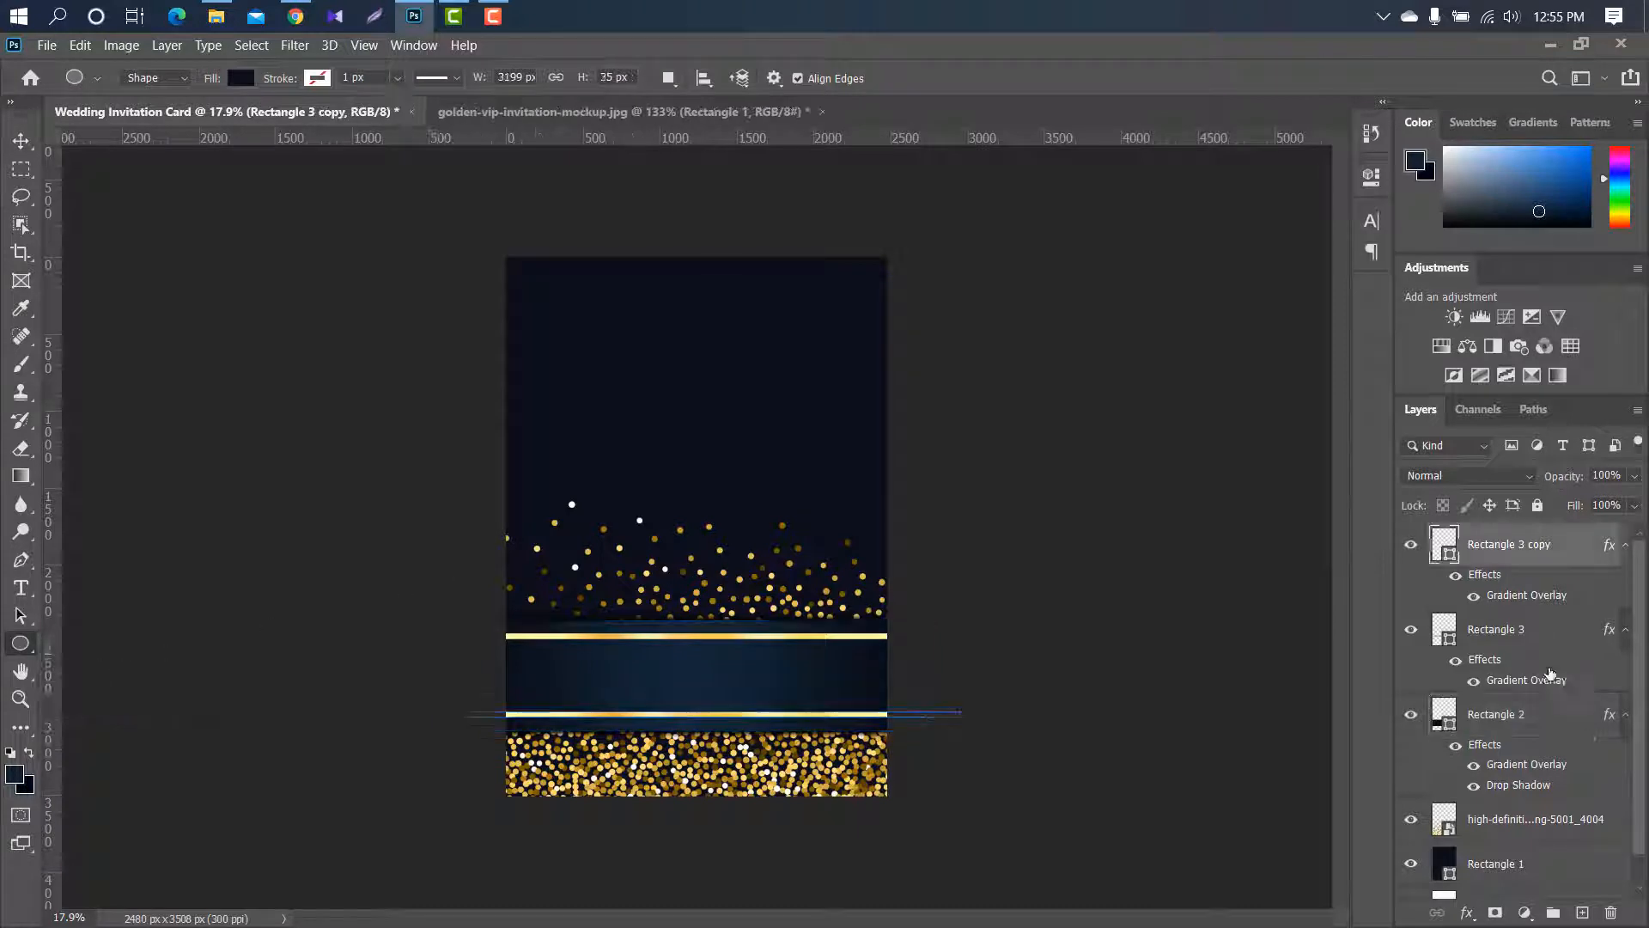
left_click(1585, 913)
left_click_drag(595, 317, 815, 463)
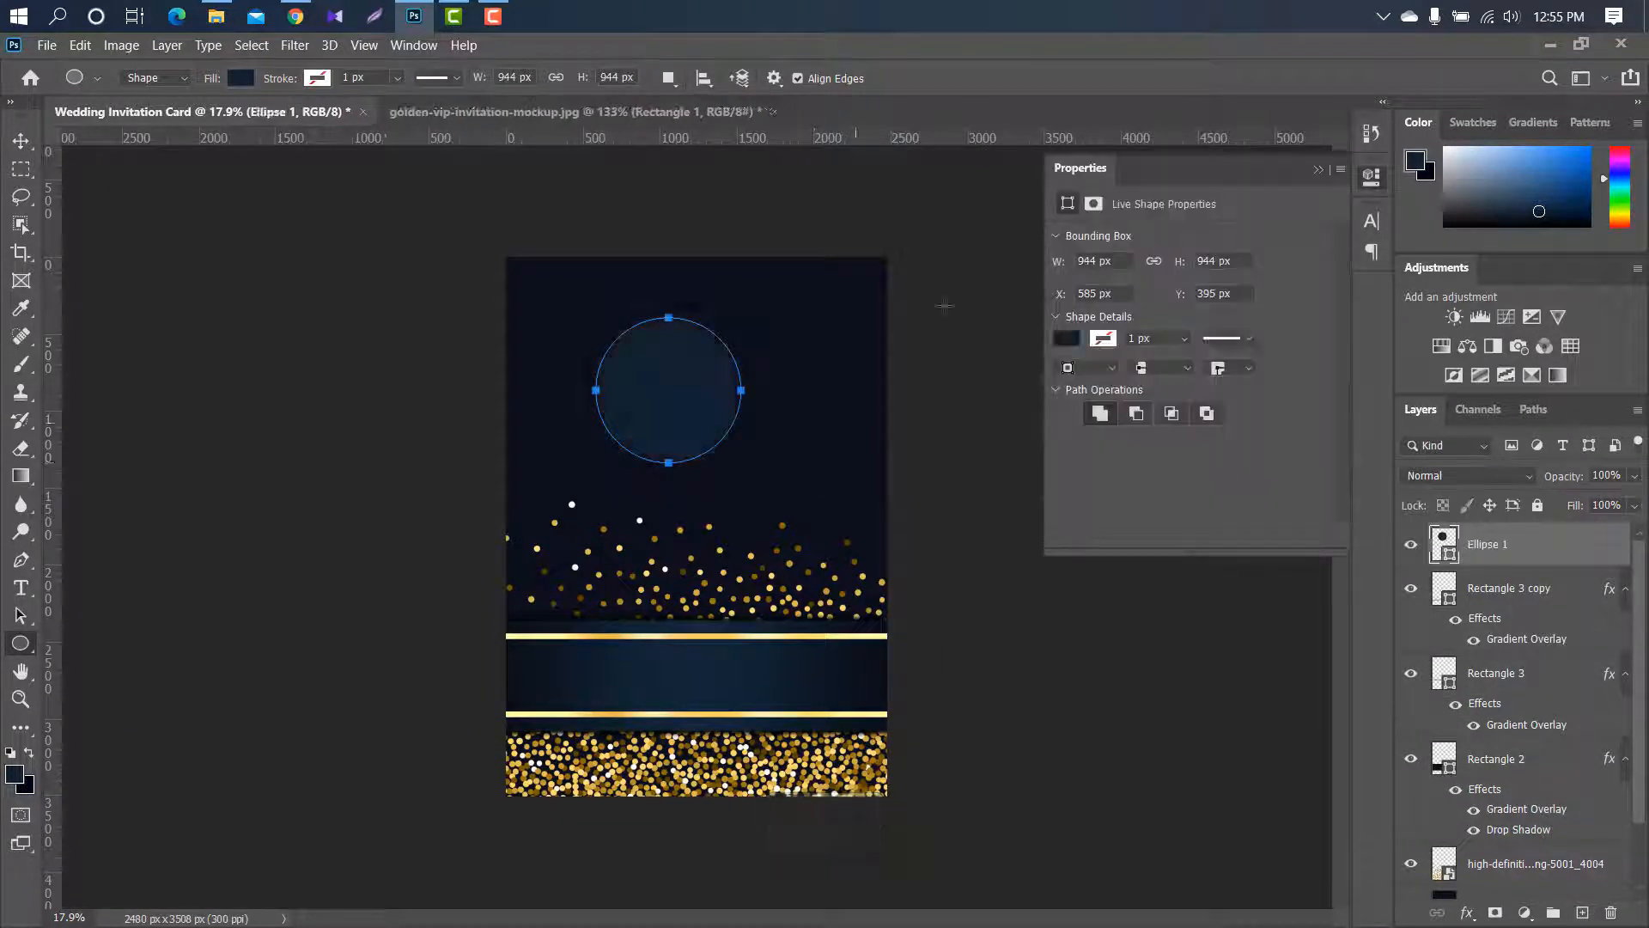
left_click(1319, 169)
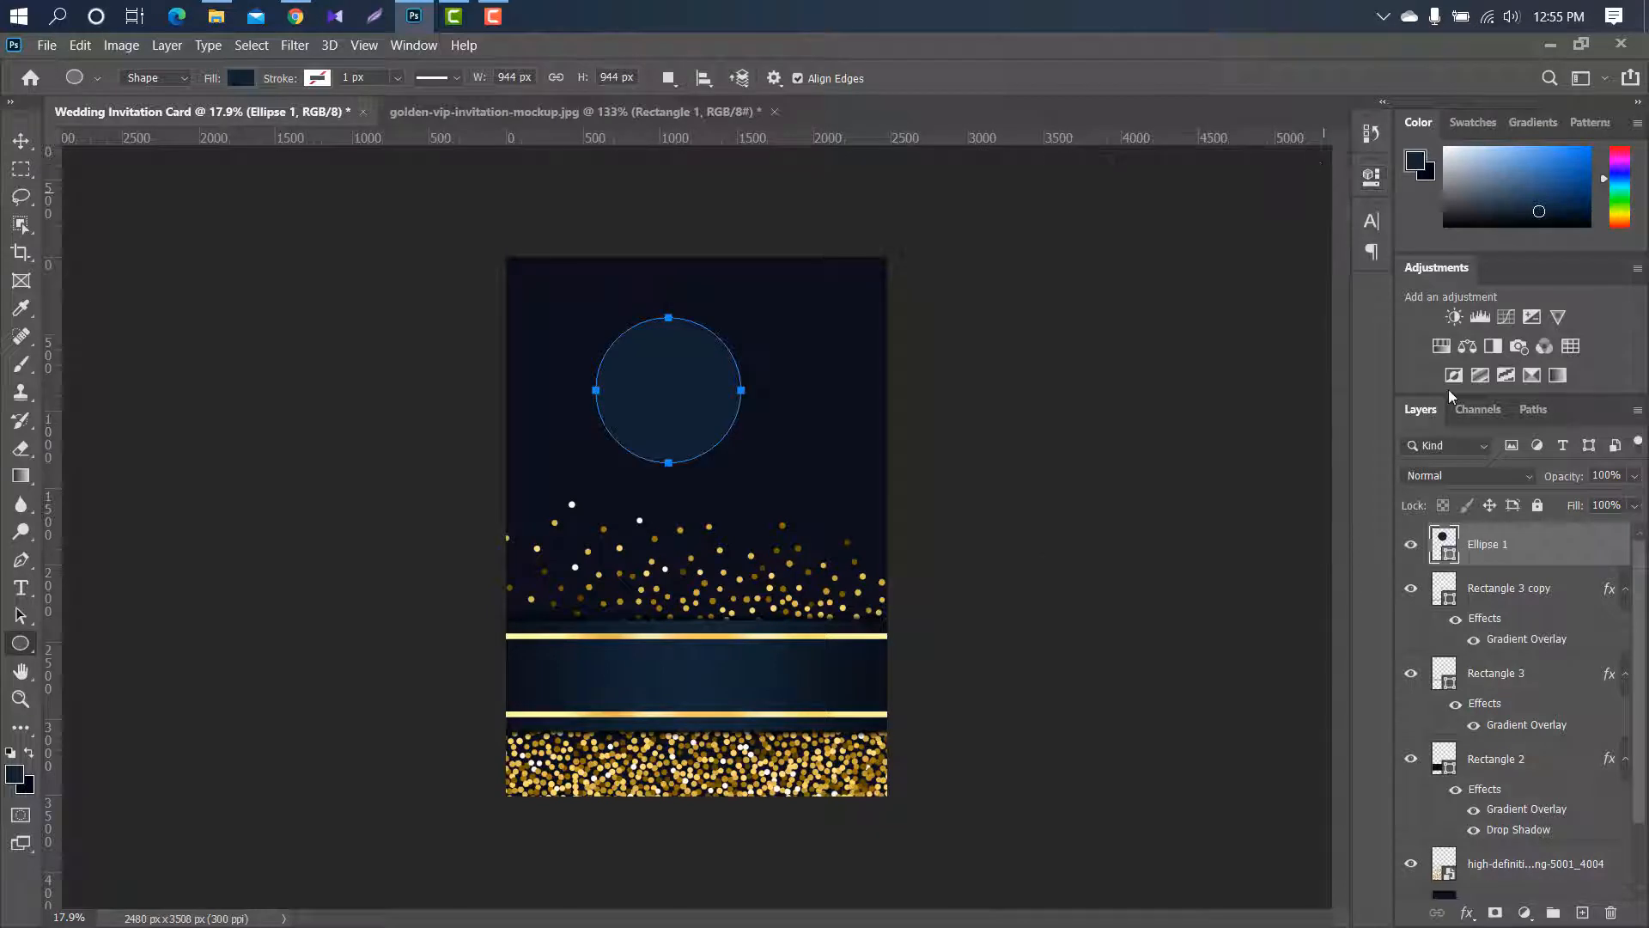
double_click(1451, 556)
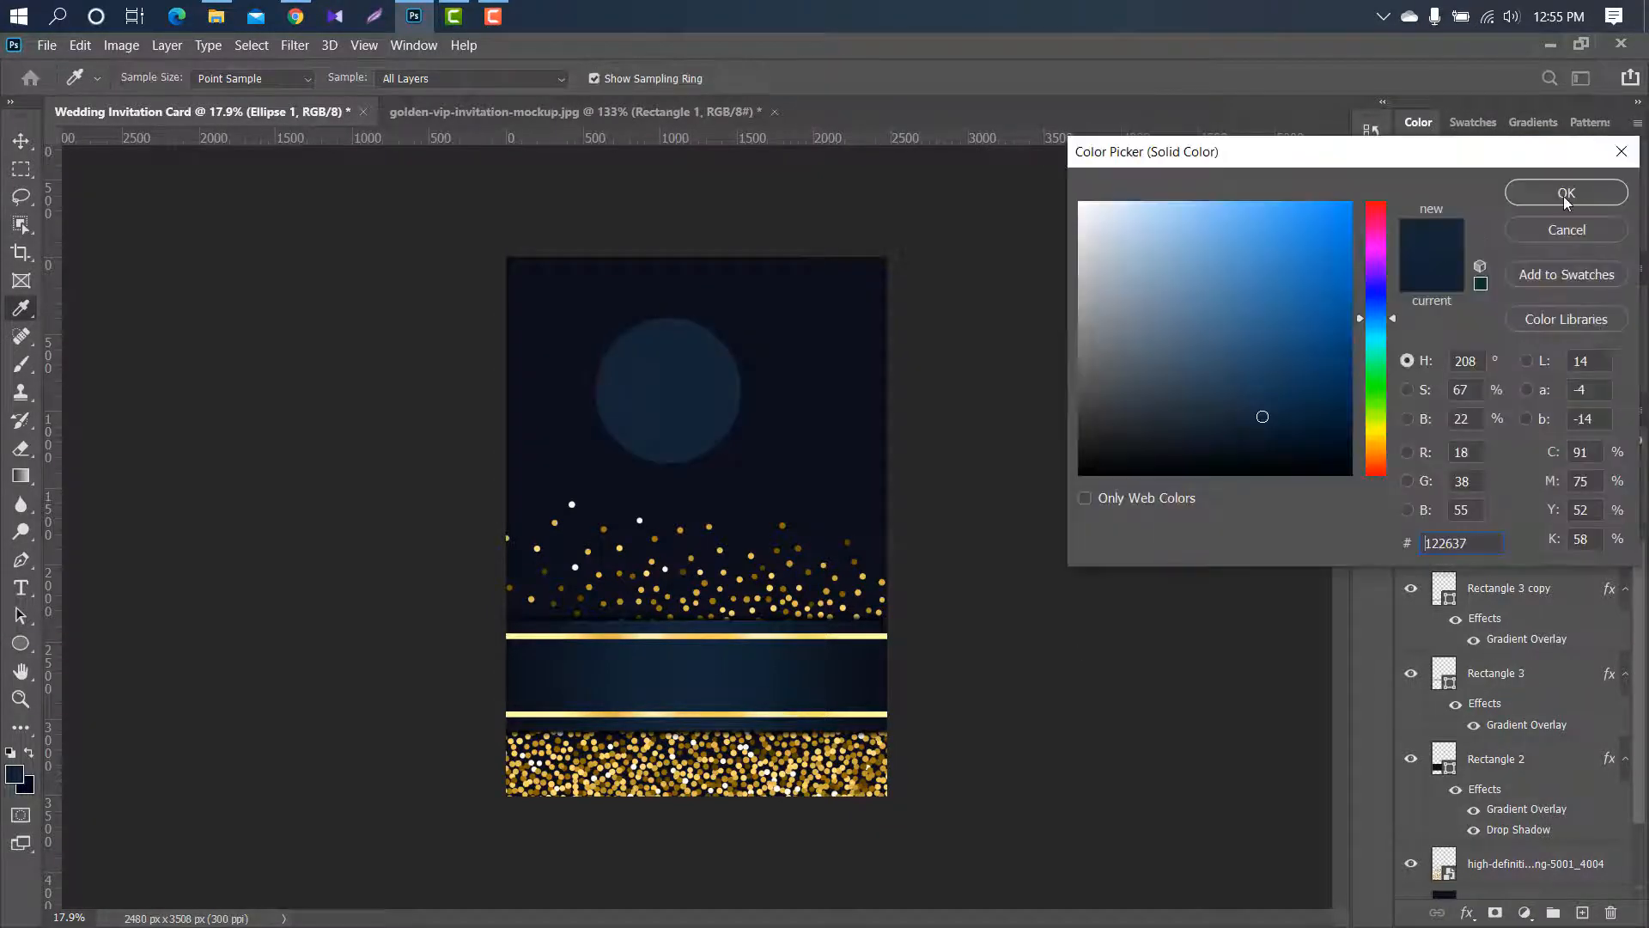
left_click(1565, 194)
Move the circle down to the middle of the blue band, centred at about X 1240, Y 2720.5 px
key("ctrl+t")
left_click_drag(659, 412, 683, 660)
scroll(720, 680, "up", 7)
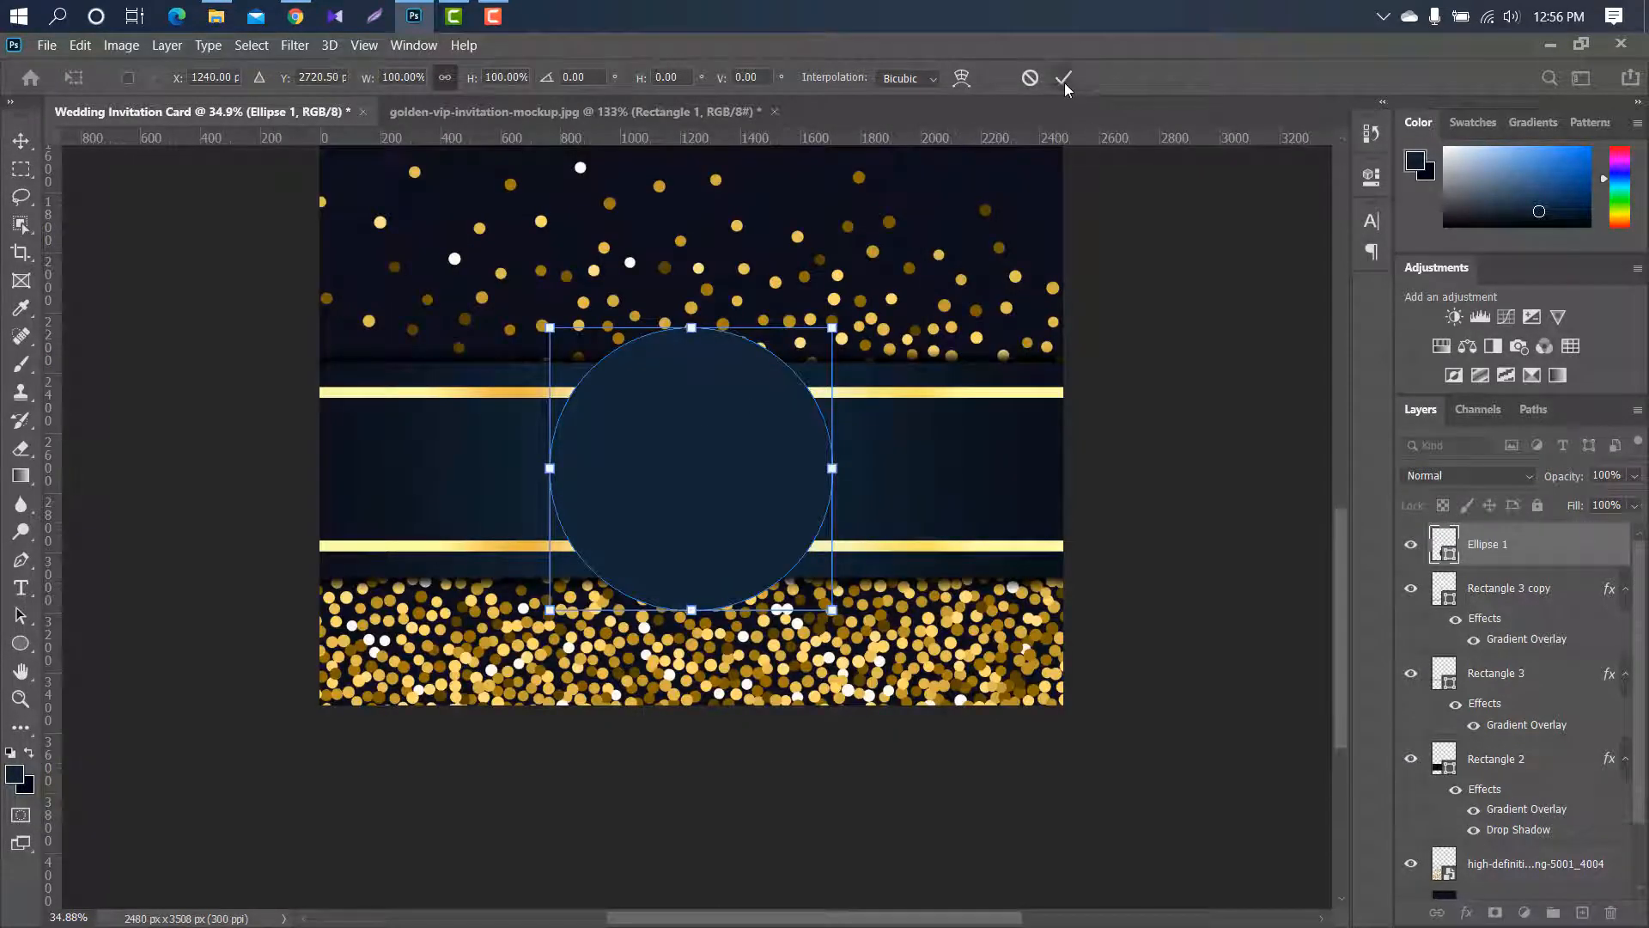
left_click(1063, 78)
Add a black Multiply drop shadow to the circle with 100% opacity, a 90° angle and a size of 43 px
double_click(1589, 550)
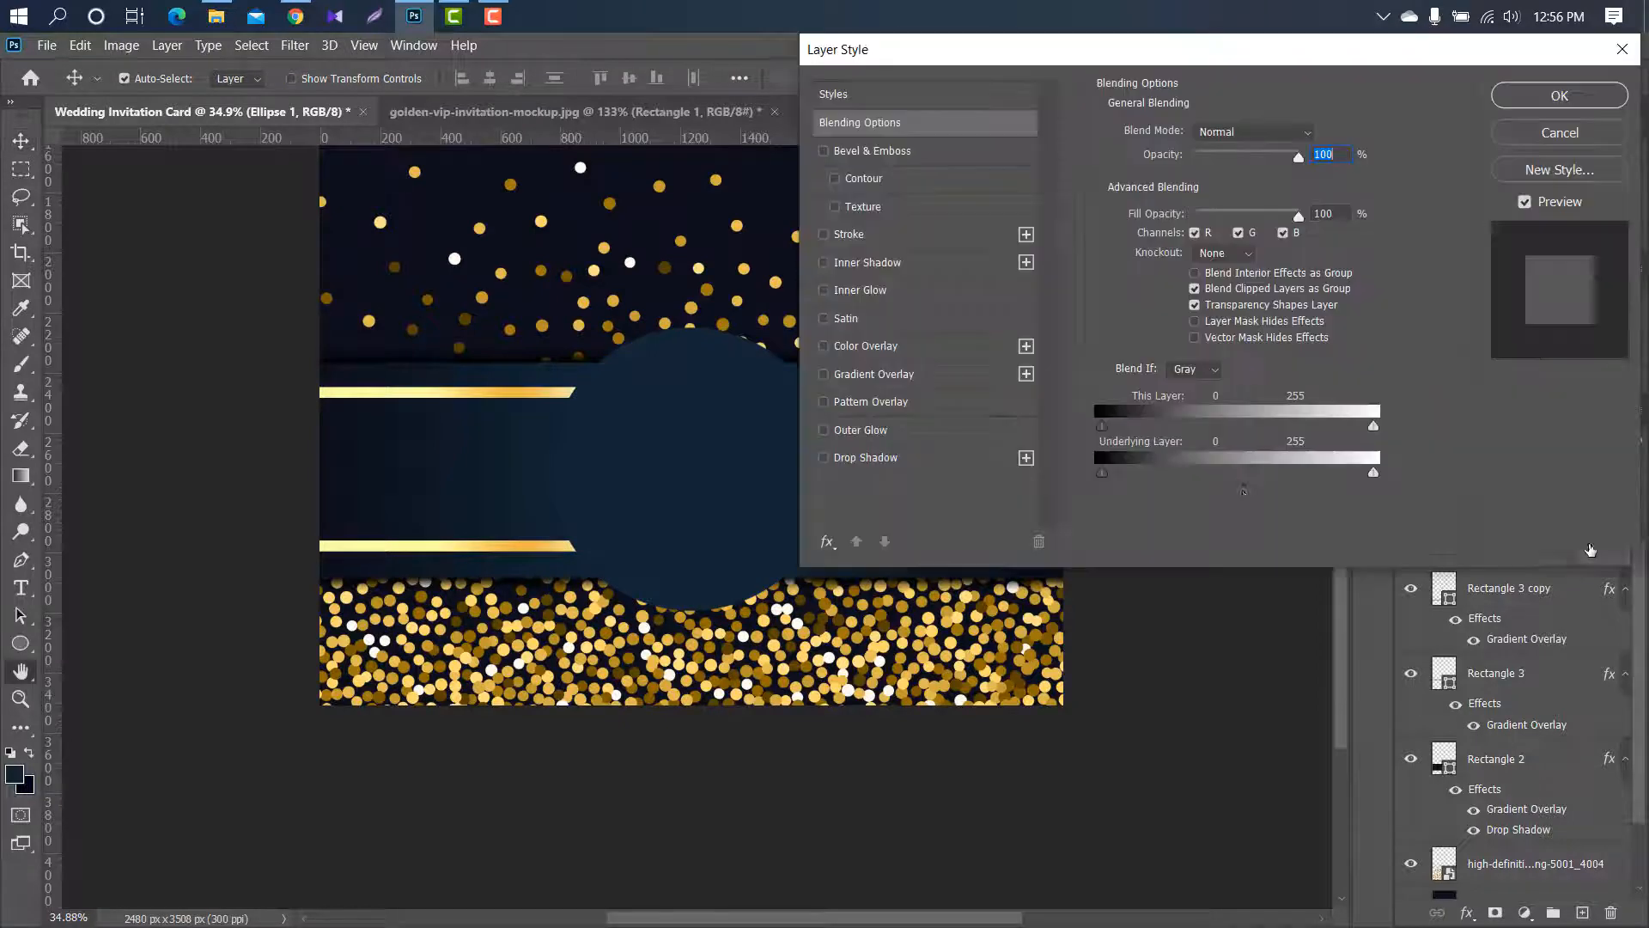
left_click(945, 457)
left_click_drag(918, 62, 1014, 62)
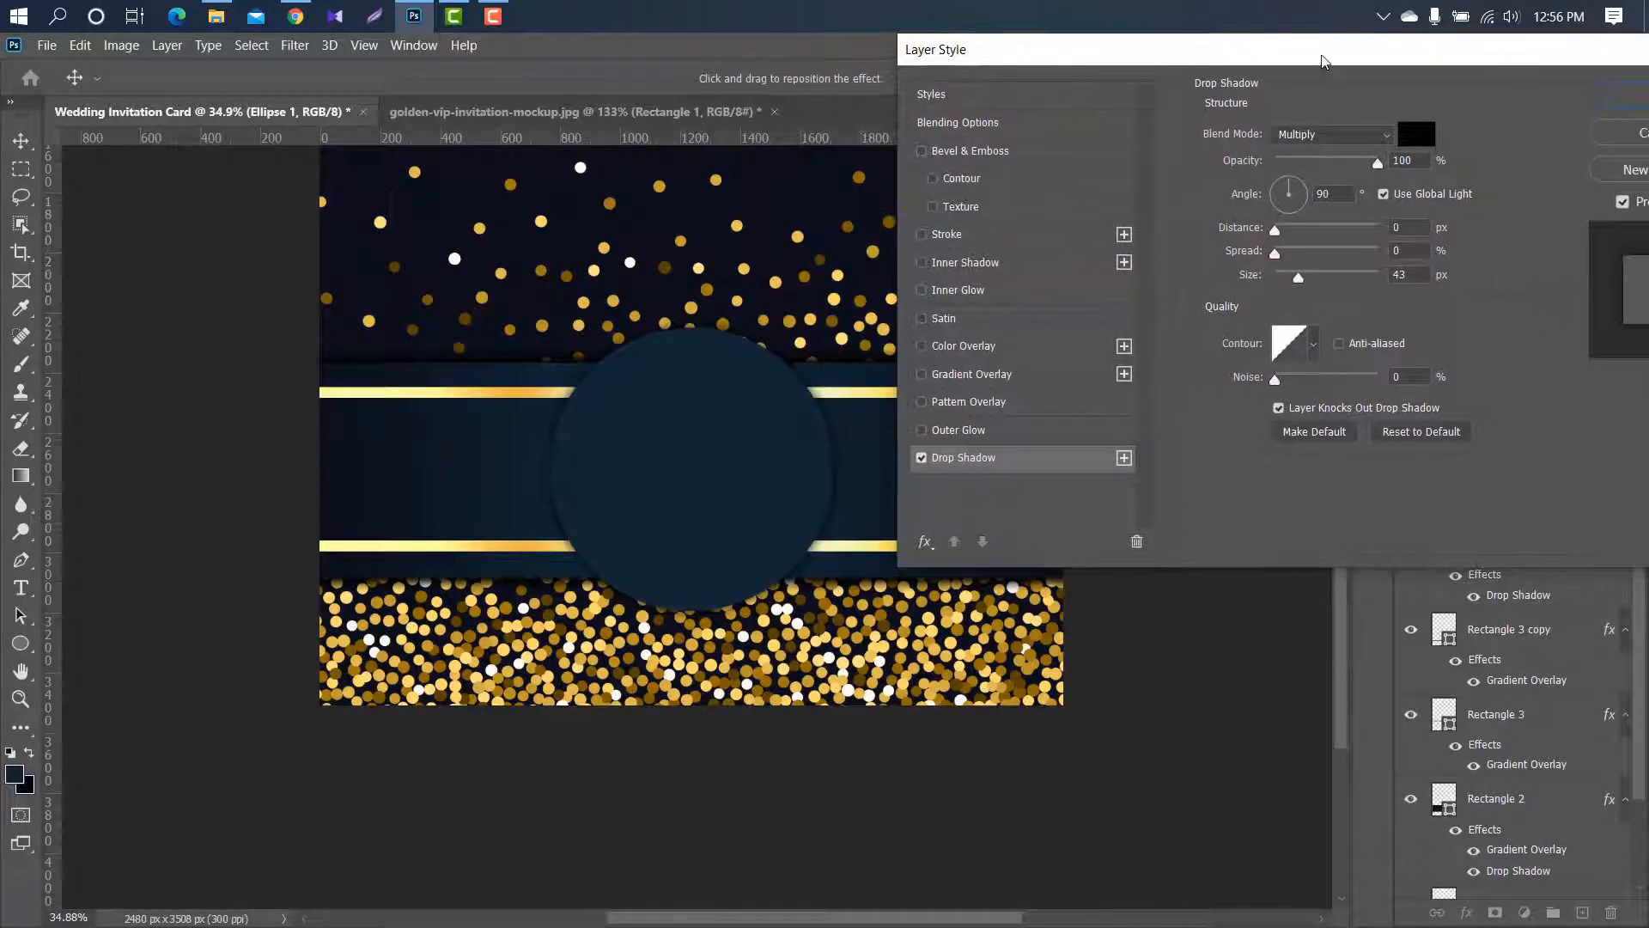
left_click(1611, 98)
scroll(1182, 641, "down", 4)
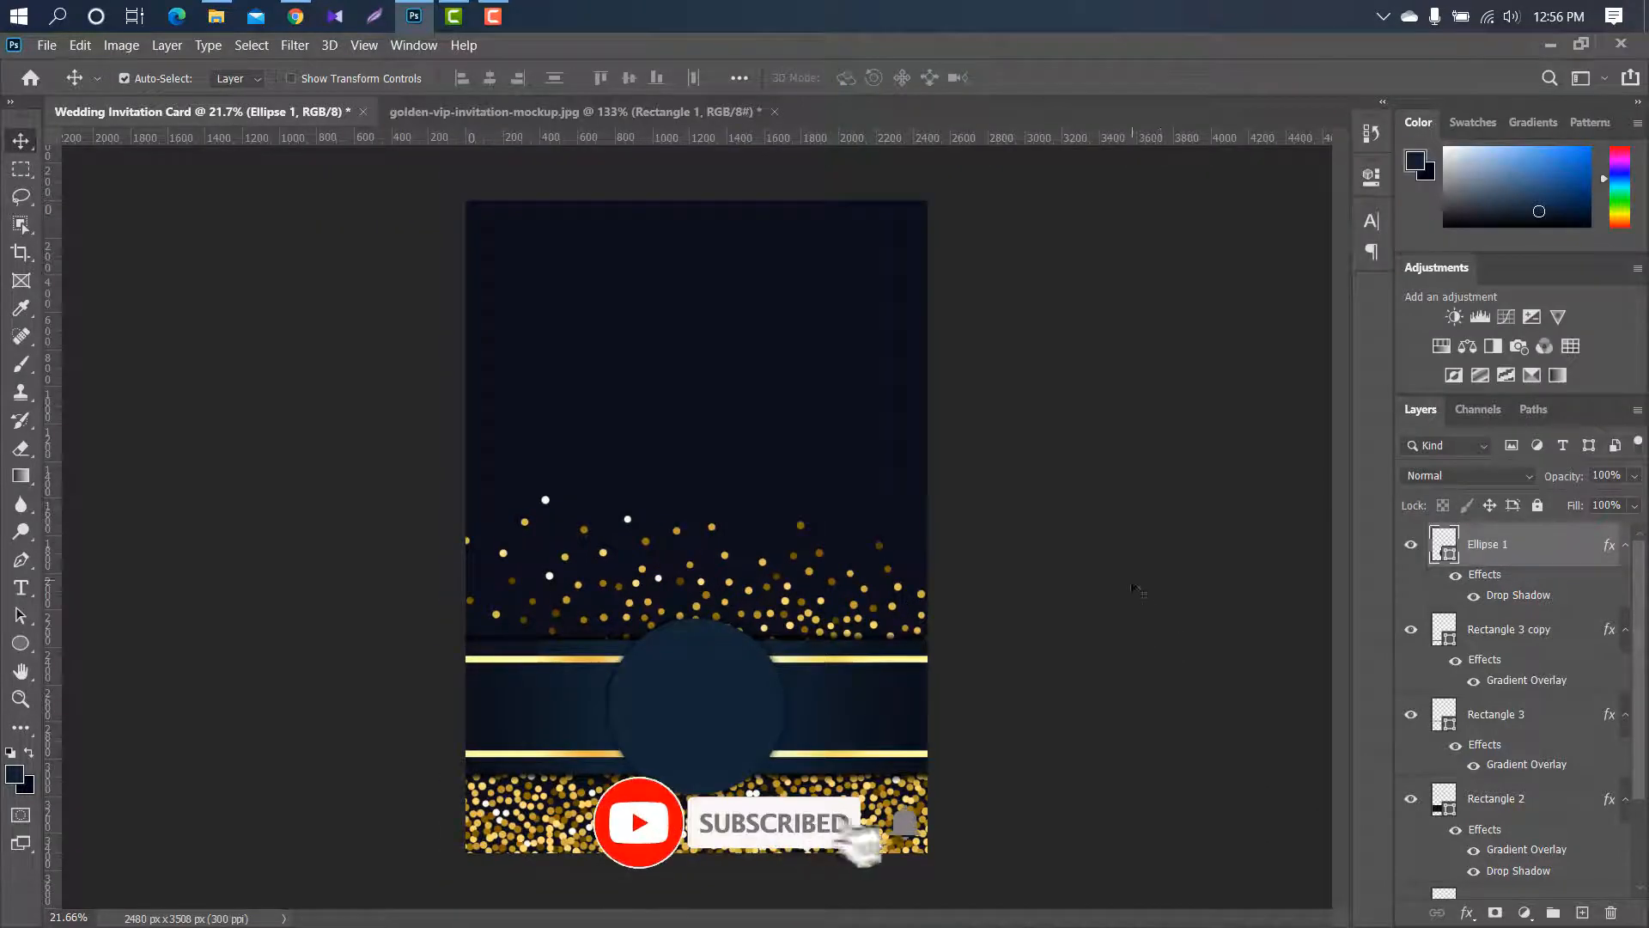
Place the clipart210883 floral ring into the card and centre it on the circle at X 1240, Y 2720.5 px
left_click(1550, 44)
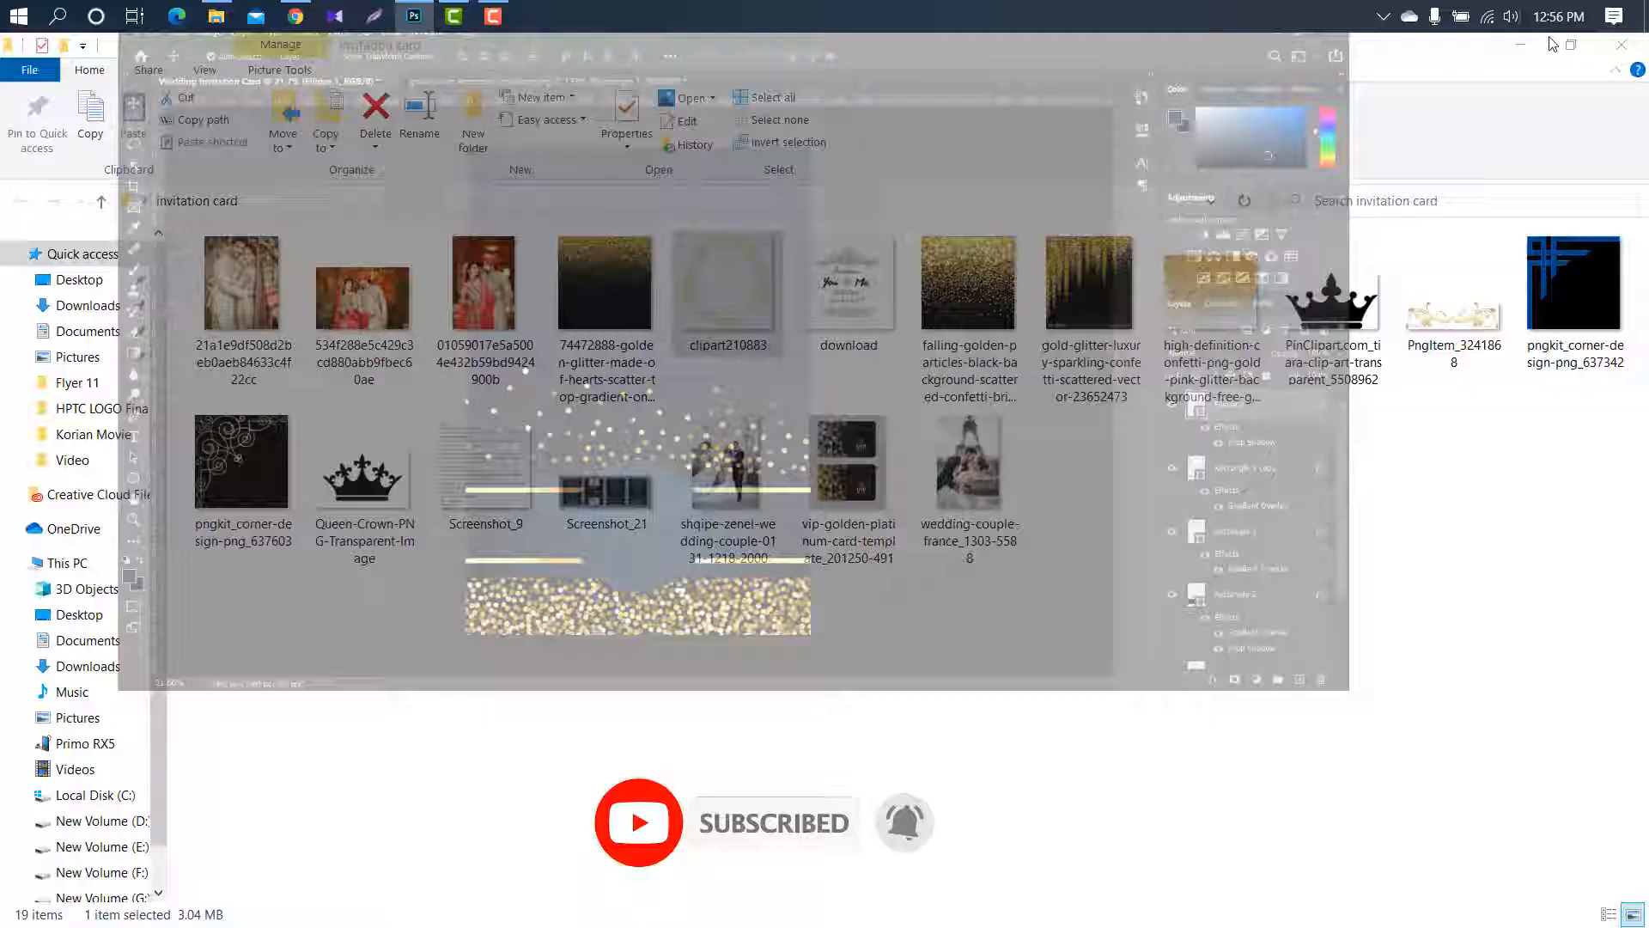
left_click_drag(722, 283, 628, 593)
scroll(486, 468, "up", 3)
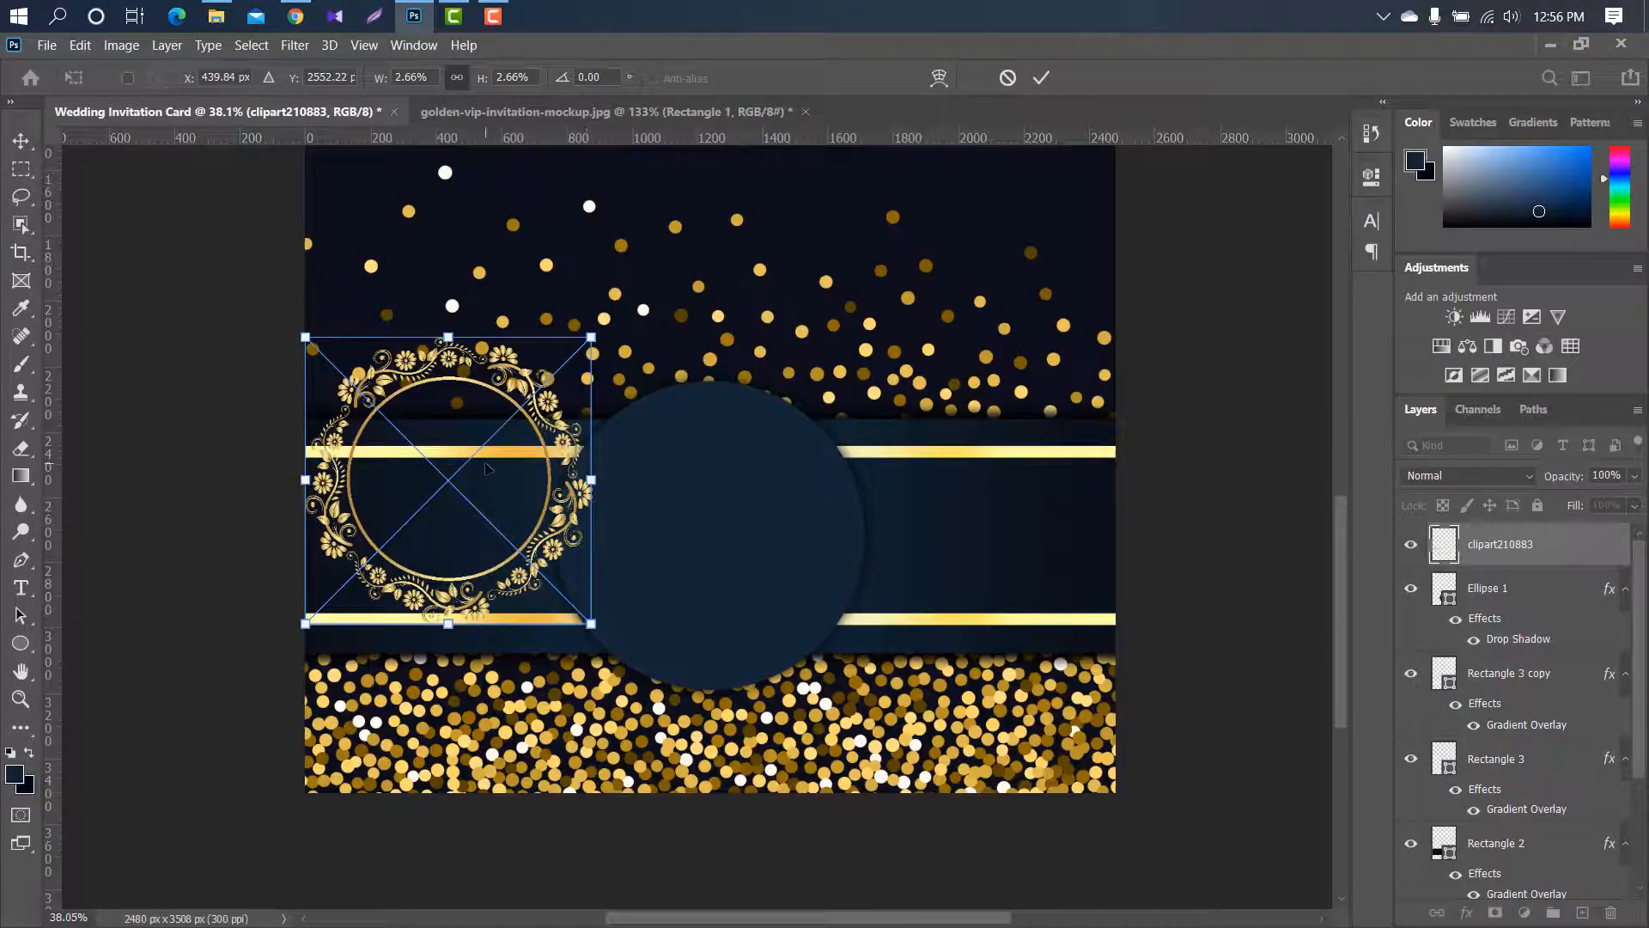
left_click_drag(486, 468, 749, 533)
scroll(748, 533, "up", 2)
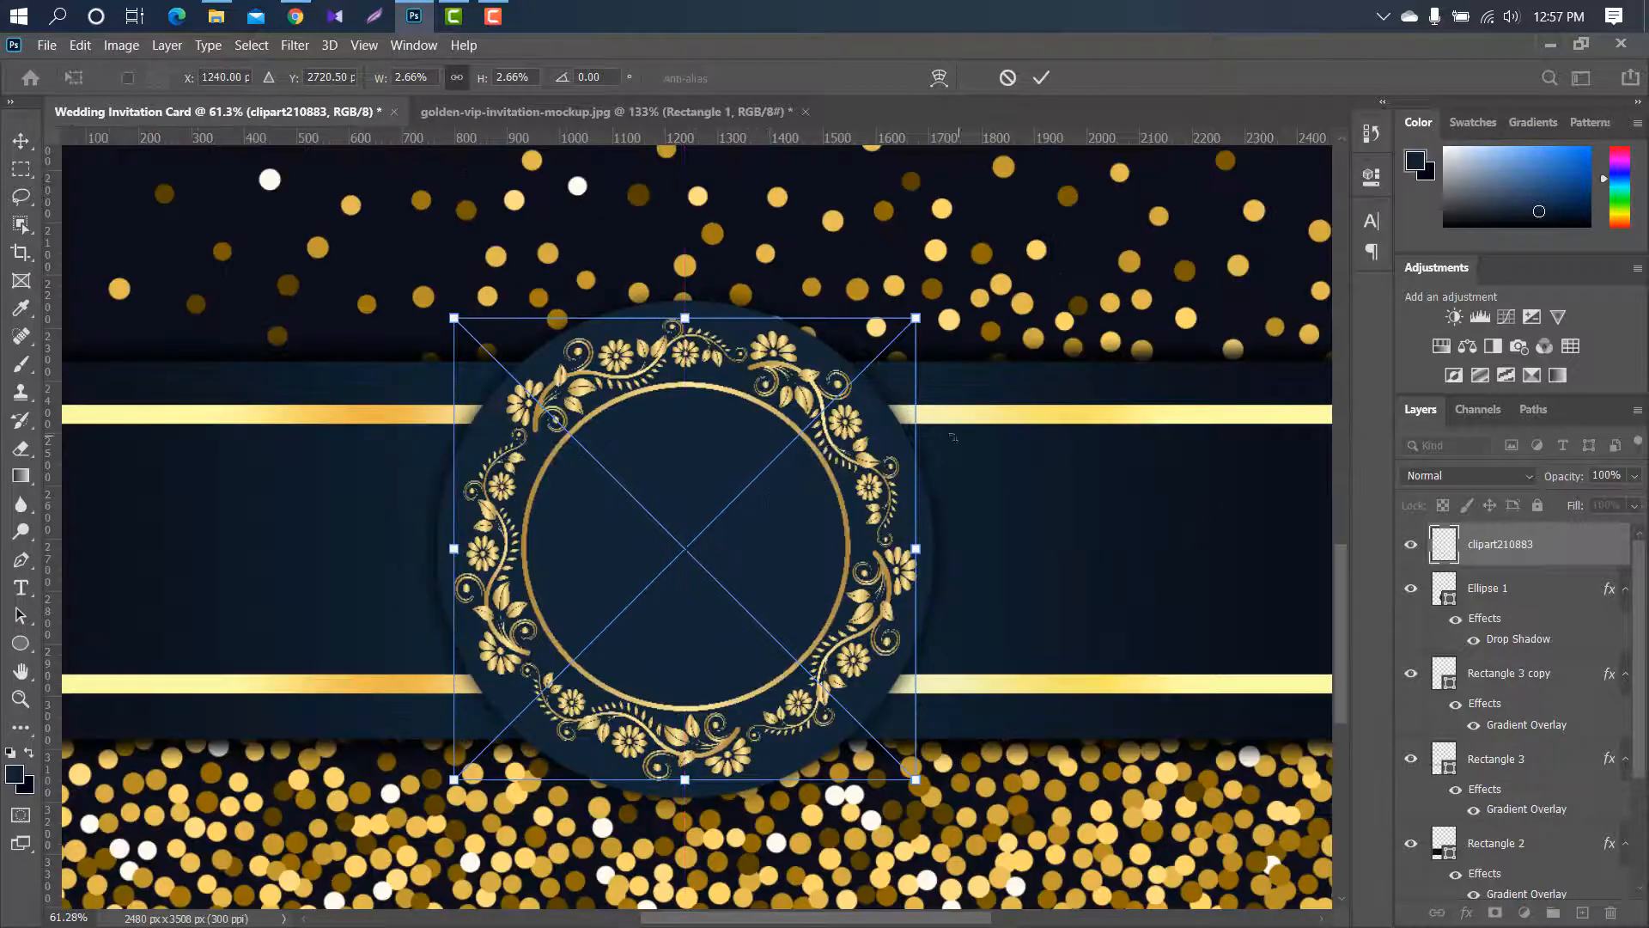
left_click(1041, 79)
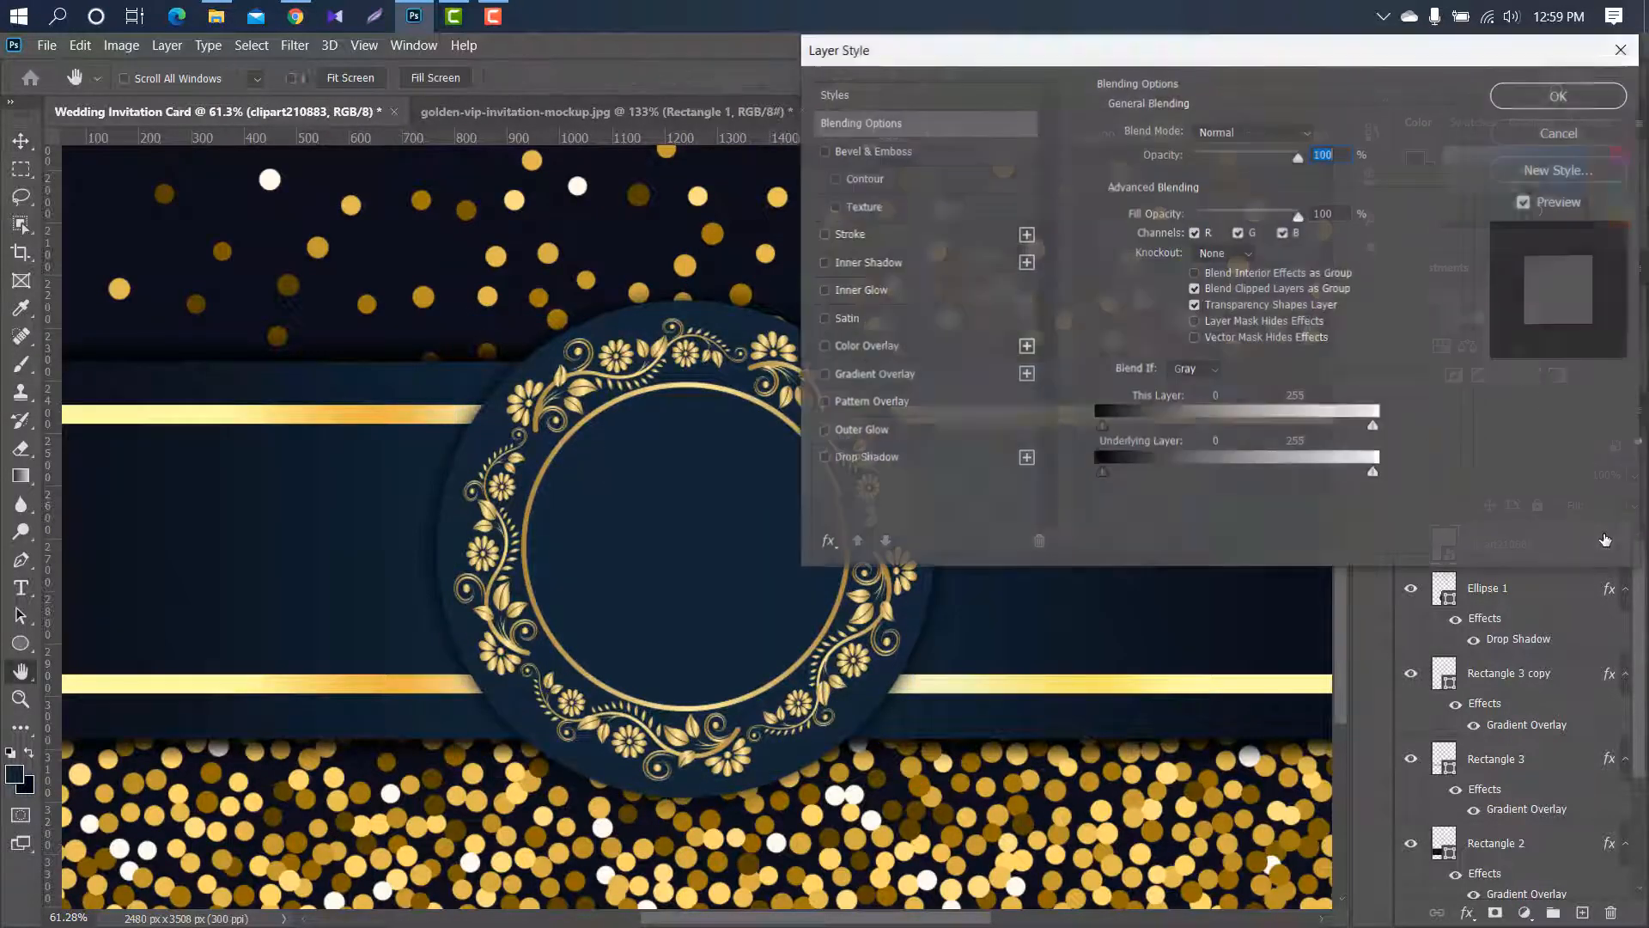
Add a Gradient Overlay to the floral ring using a gold gradient from the PrettyWebz Gold presets
left_click(938, 381)
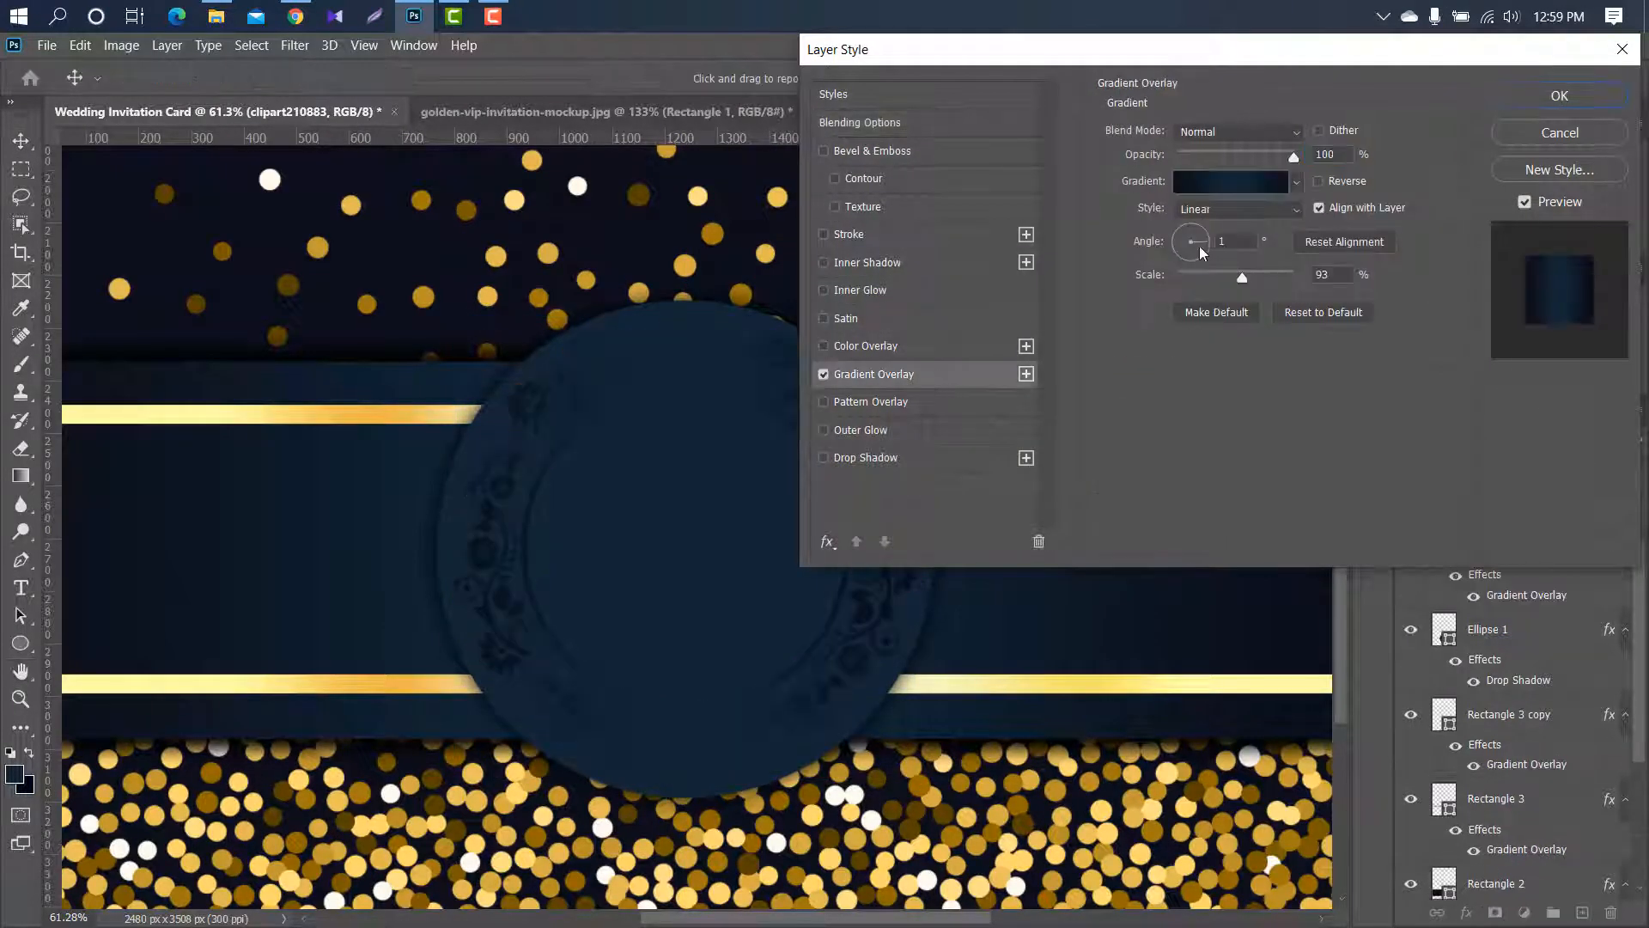
left_click(1294, 181)
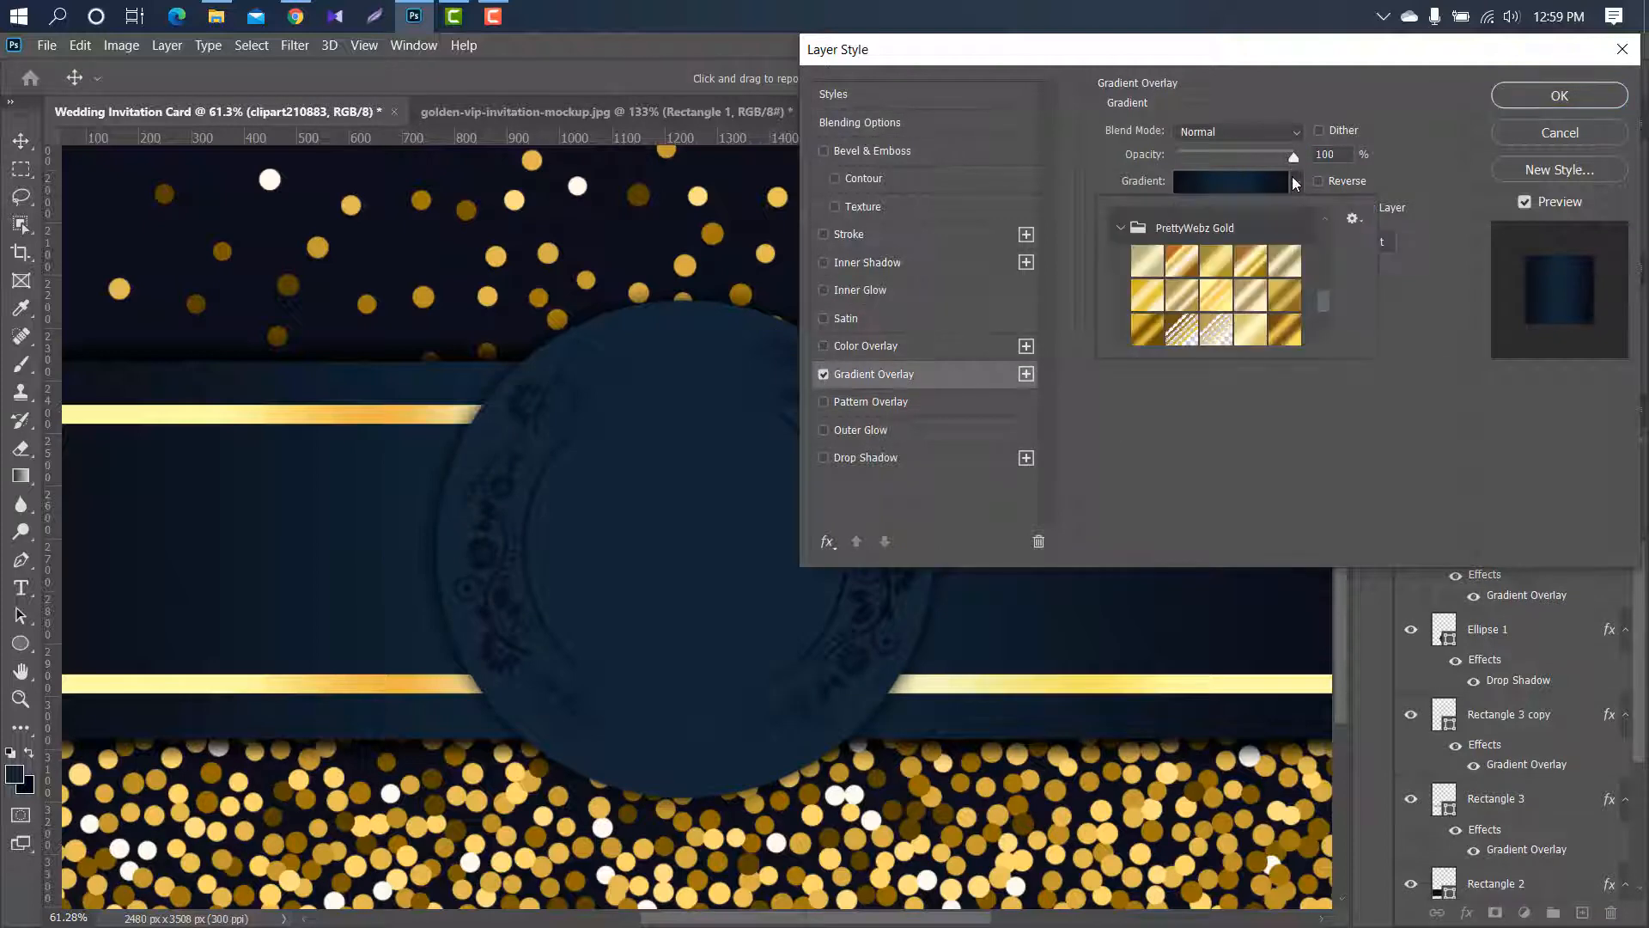
left_click(1215, 297)
left_click(1577, 96)
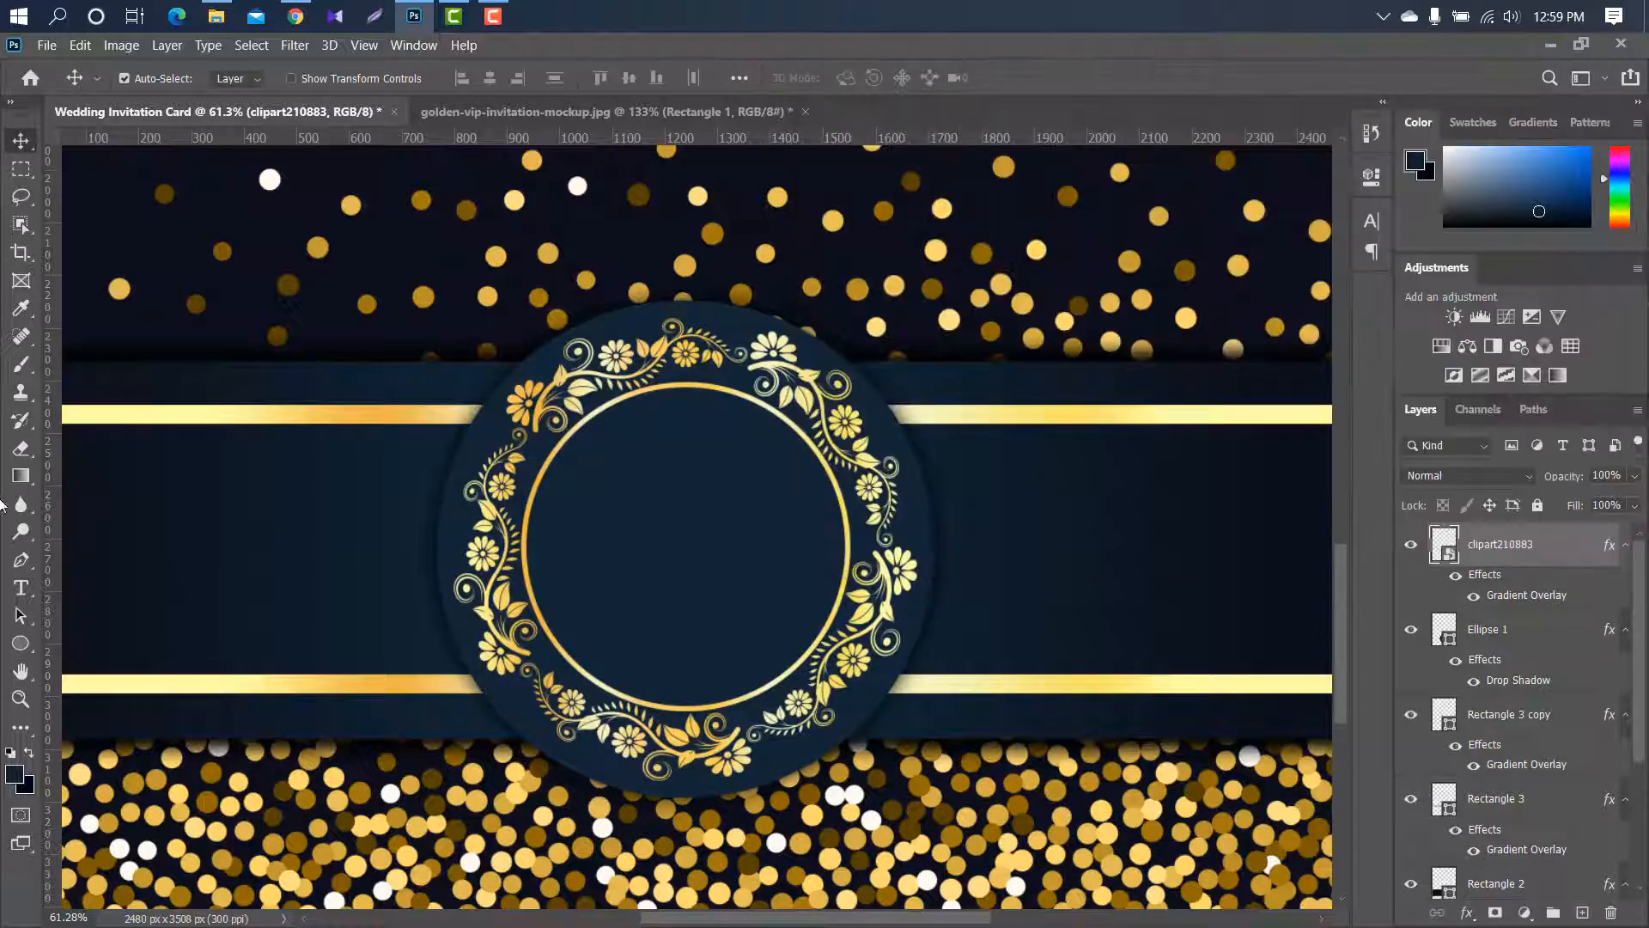
Draw a circle about 592 px in diameter inside the floral ring and fill it with a very dark navy recent colour
left_click(21, 645)
mouse_move(550, 442)
left_mouse_down()
mouse_move(773, 549)
mouse_move(954, 679)
mouse_move(862, 754)
left_mouse_up()
left_click(1066, 339)
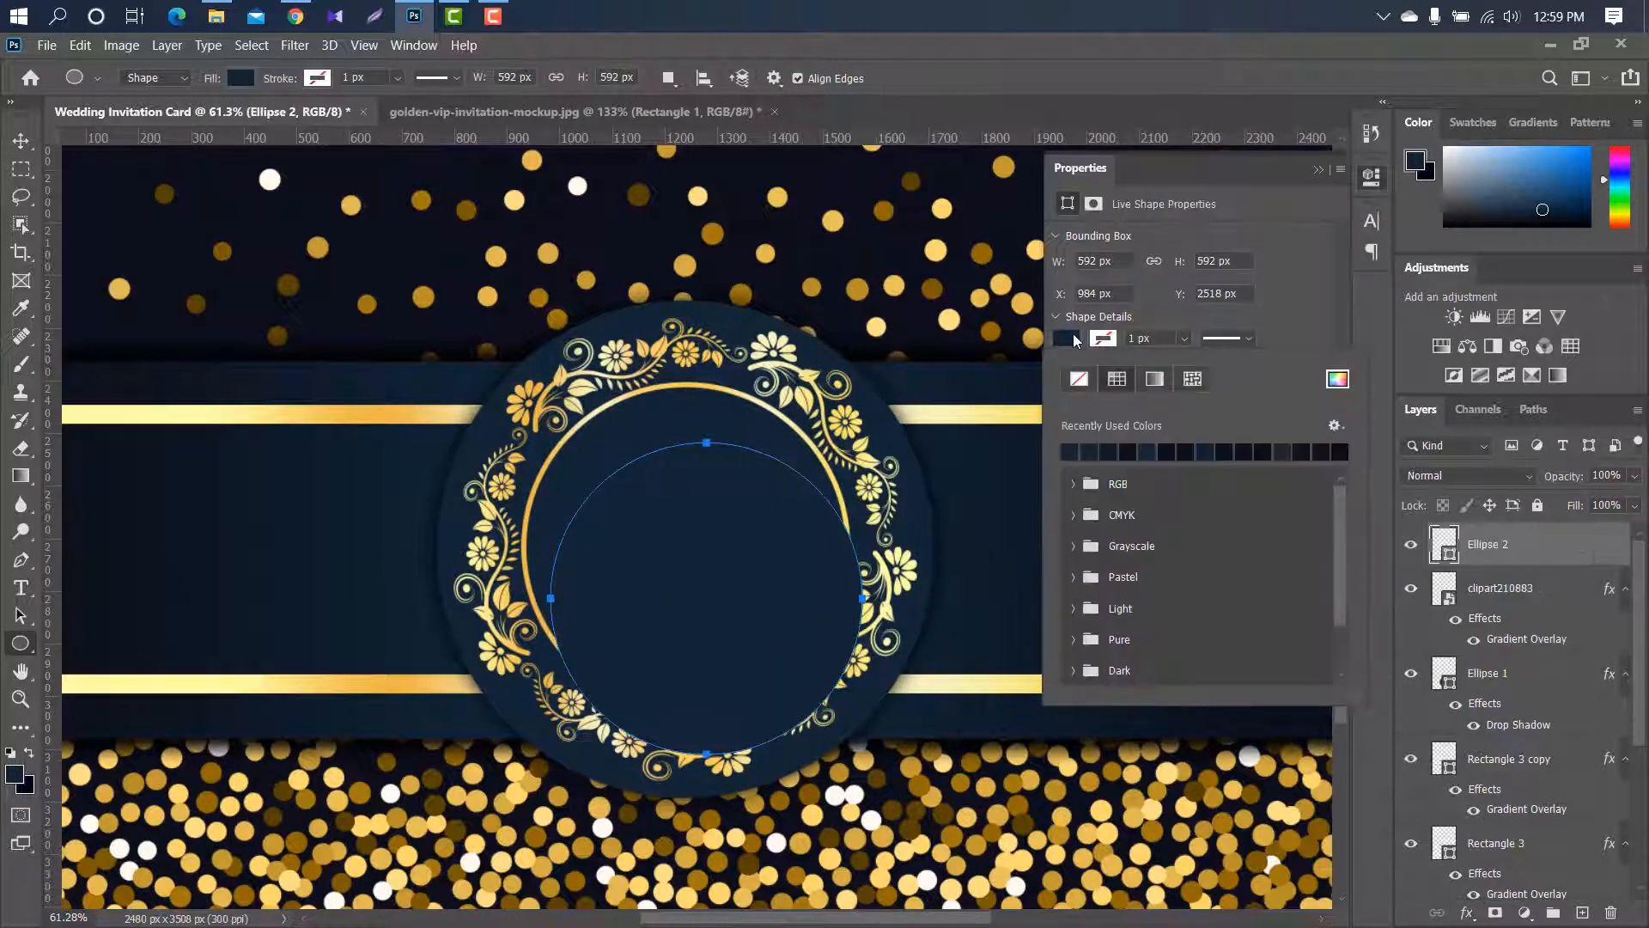
left_click(1125, 445)
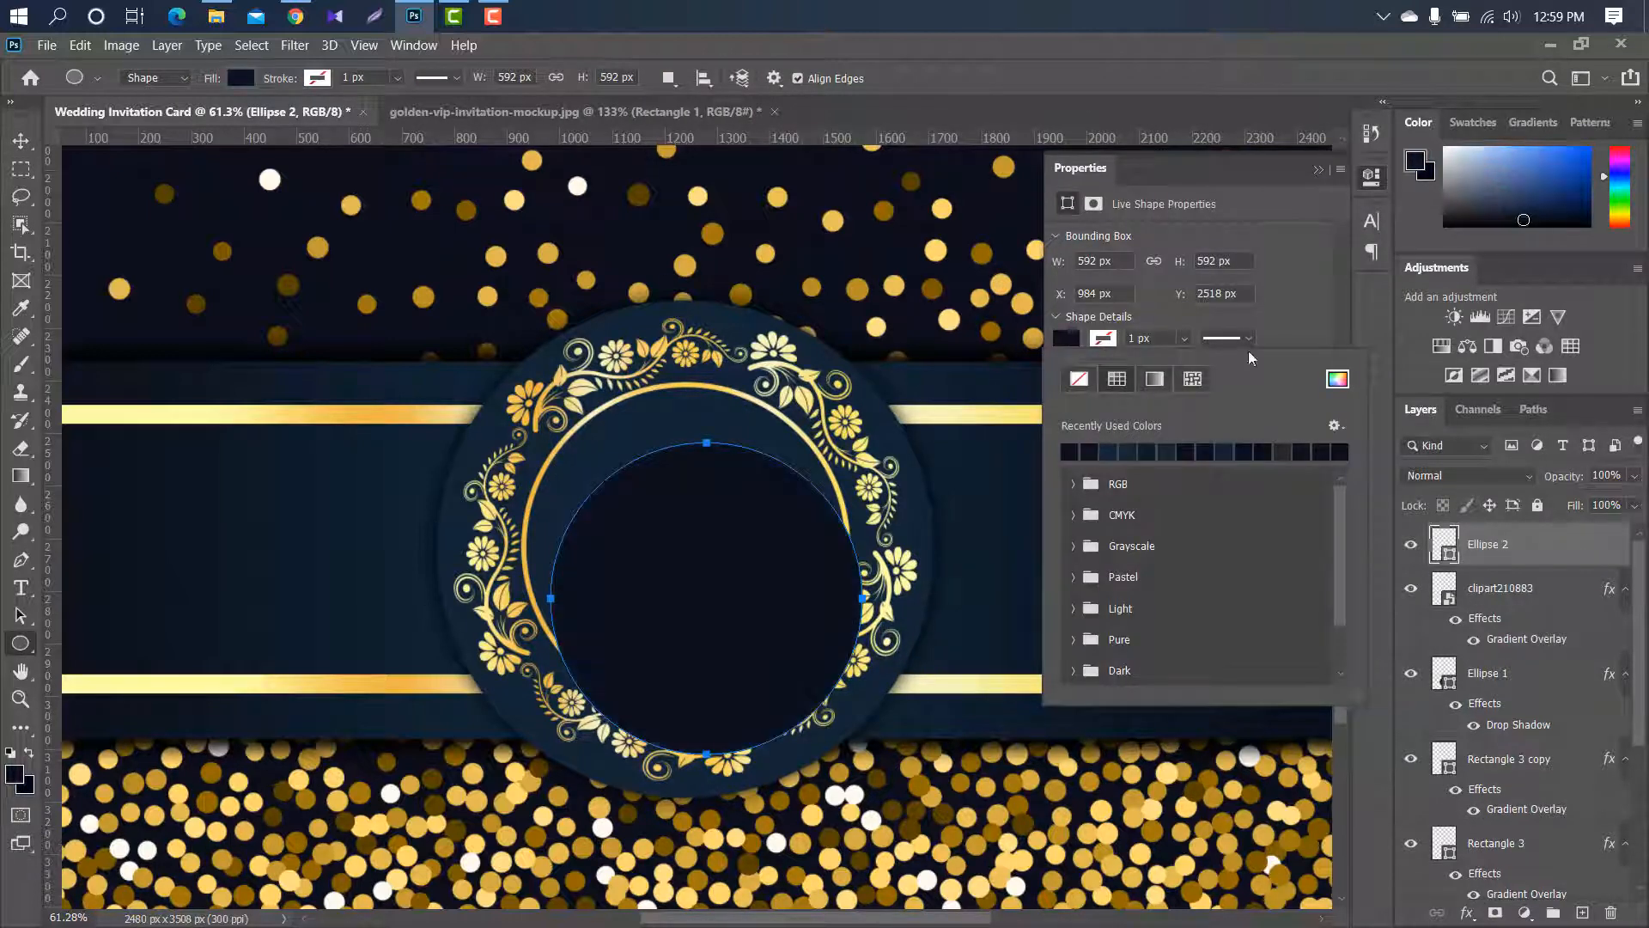
left_click(1318, 169)
Centre the dark circle inside the floral ring and put its layer below clipart210883
left_click(21, 140)
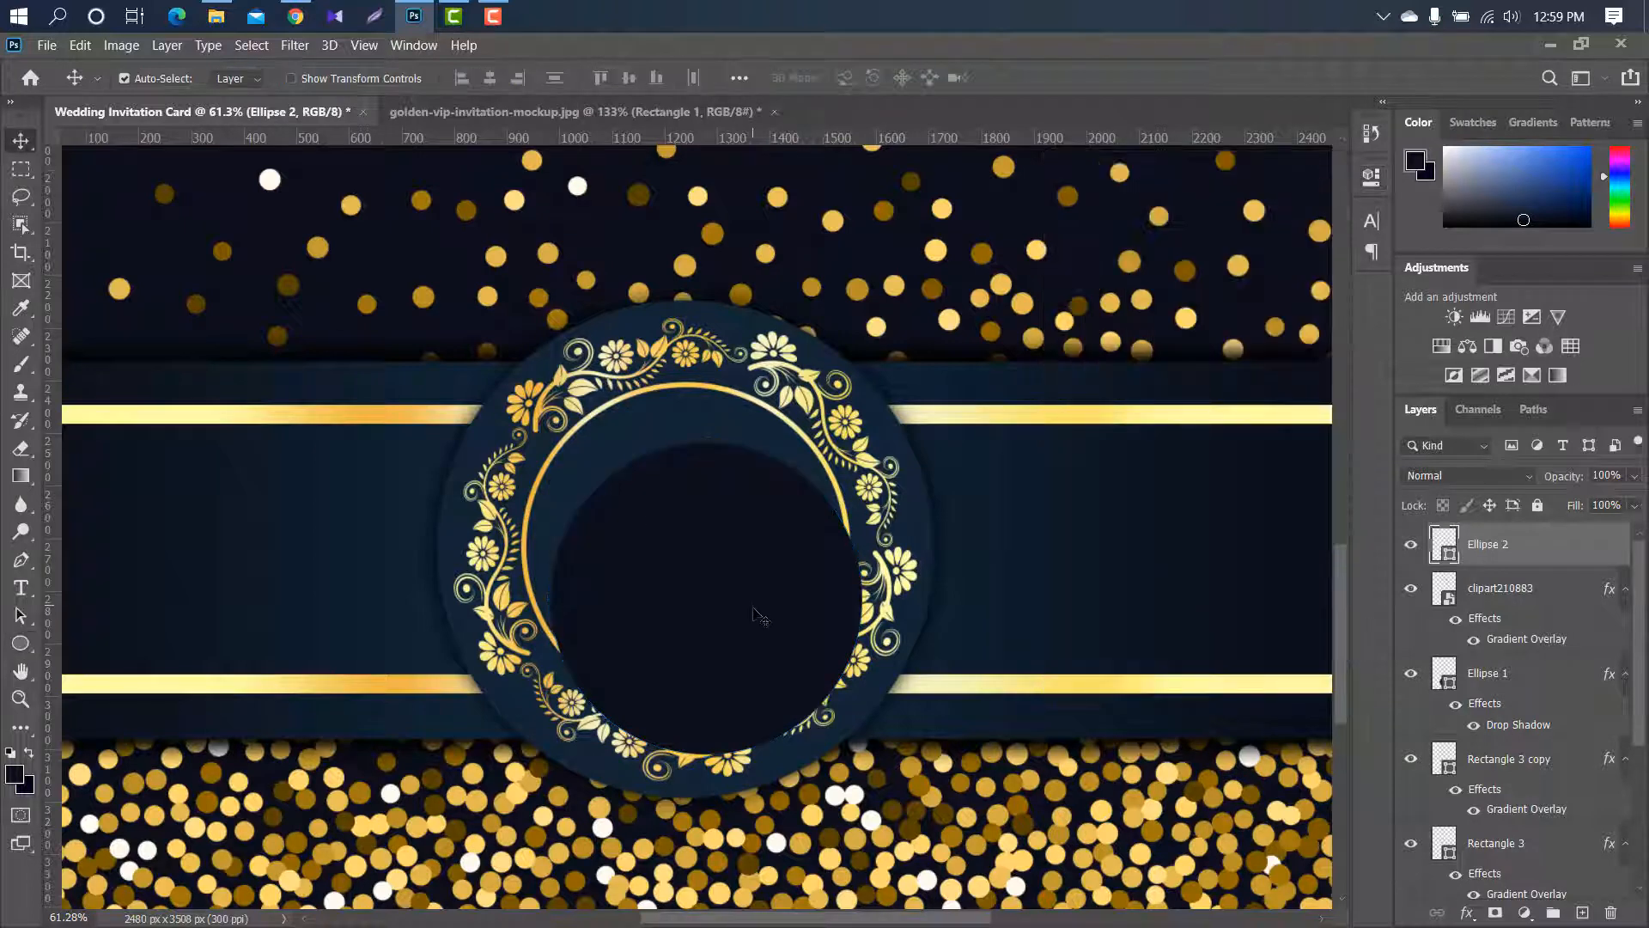
left_click_drag(748, 600, 732, 564)
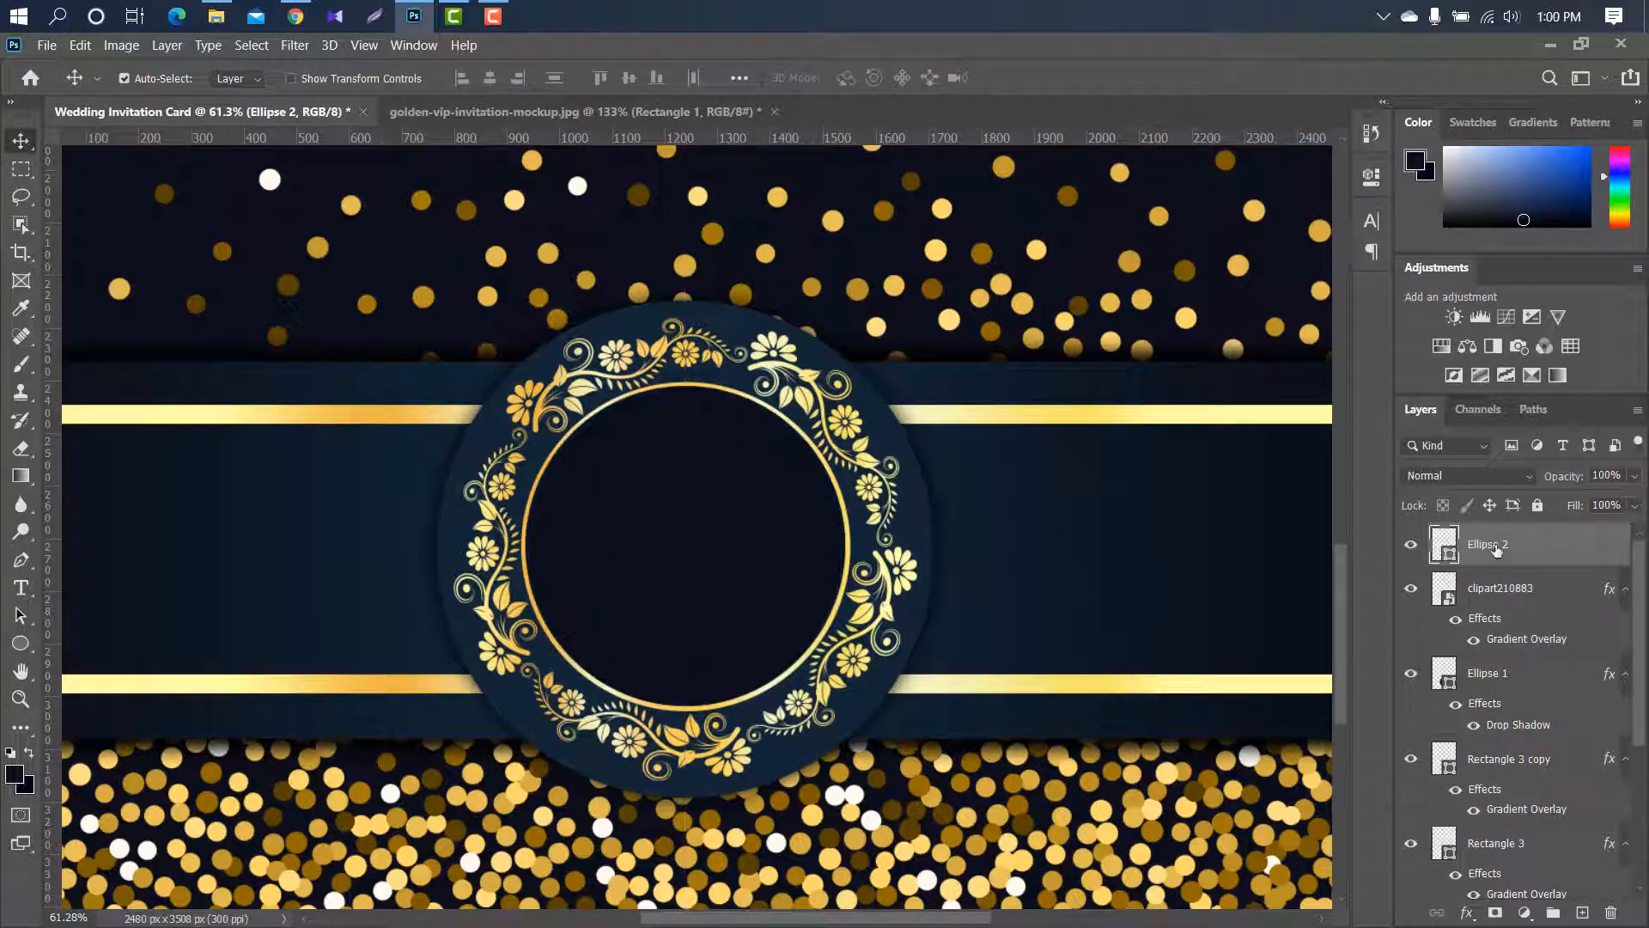
left_click_drag(1540, 554, 1559, 653)
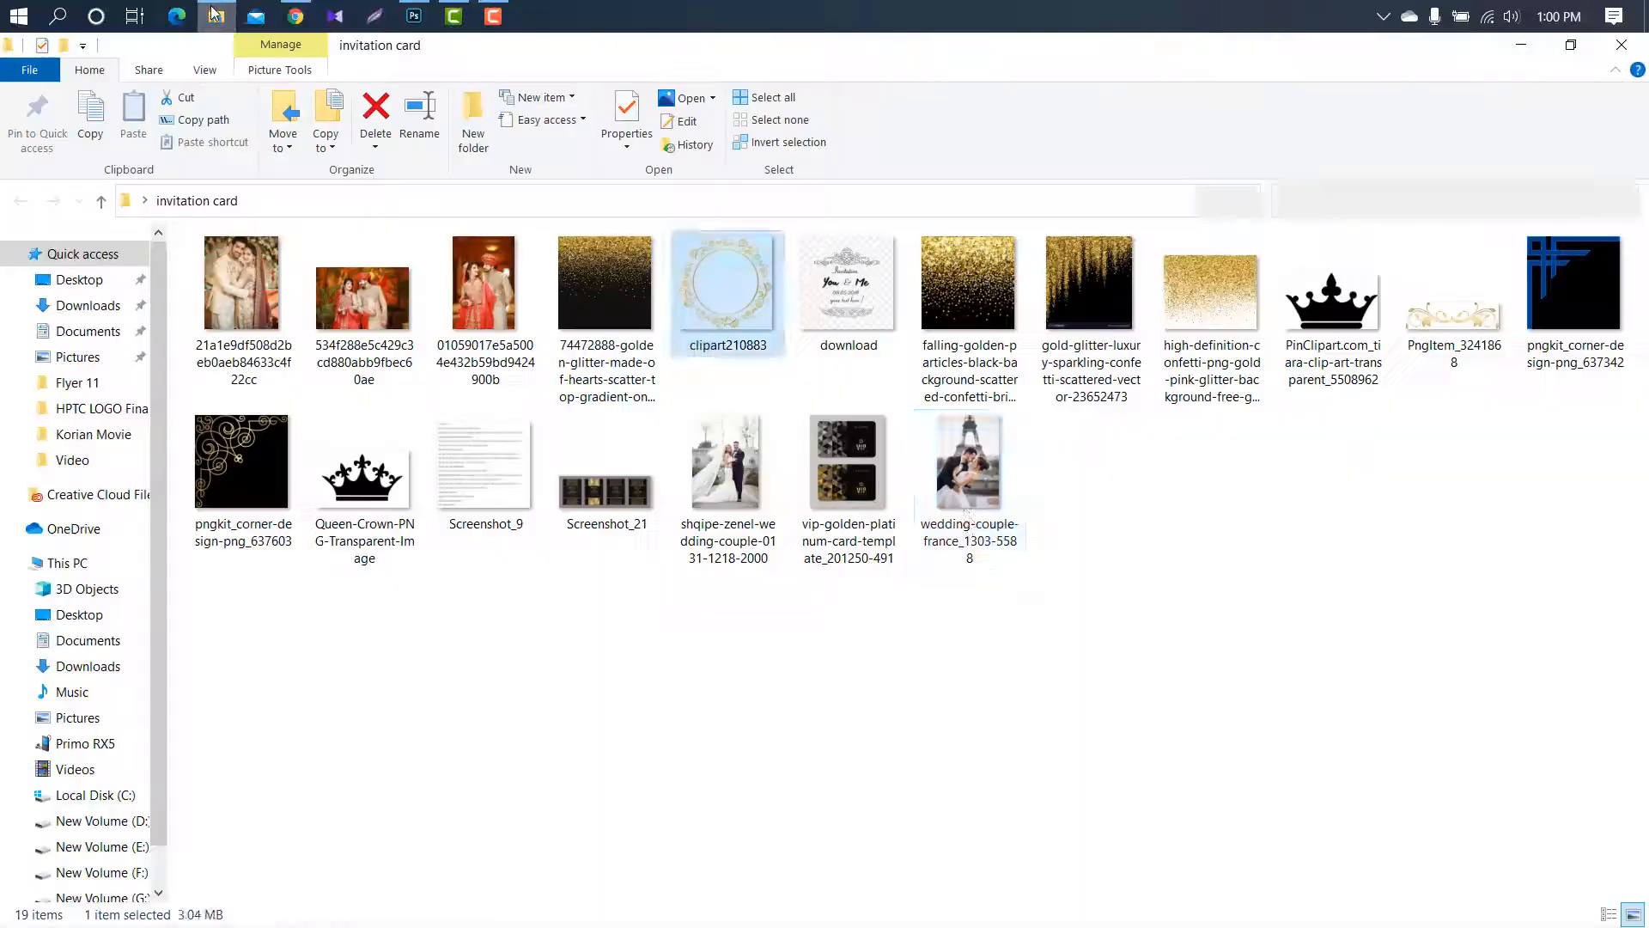
Place the wedding-couple-france_1303-5588 photo over the inner circle at 36.34% scale, centred at X 1240 px, and clip it to Ellipse 2
left_click_drag(969, 463, 725, 503)
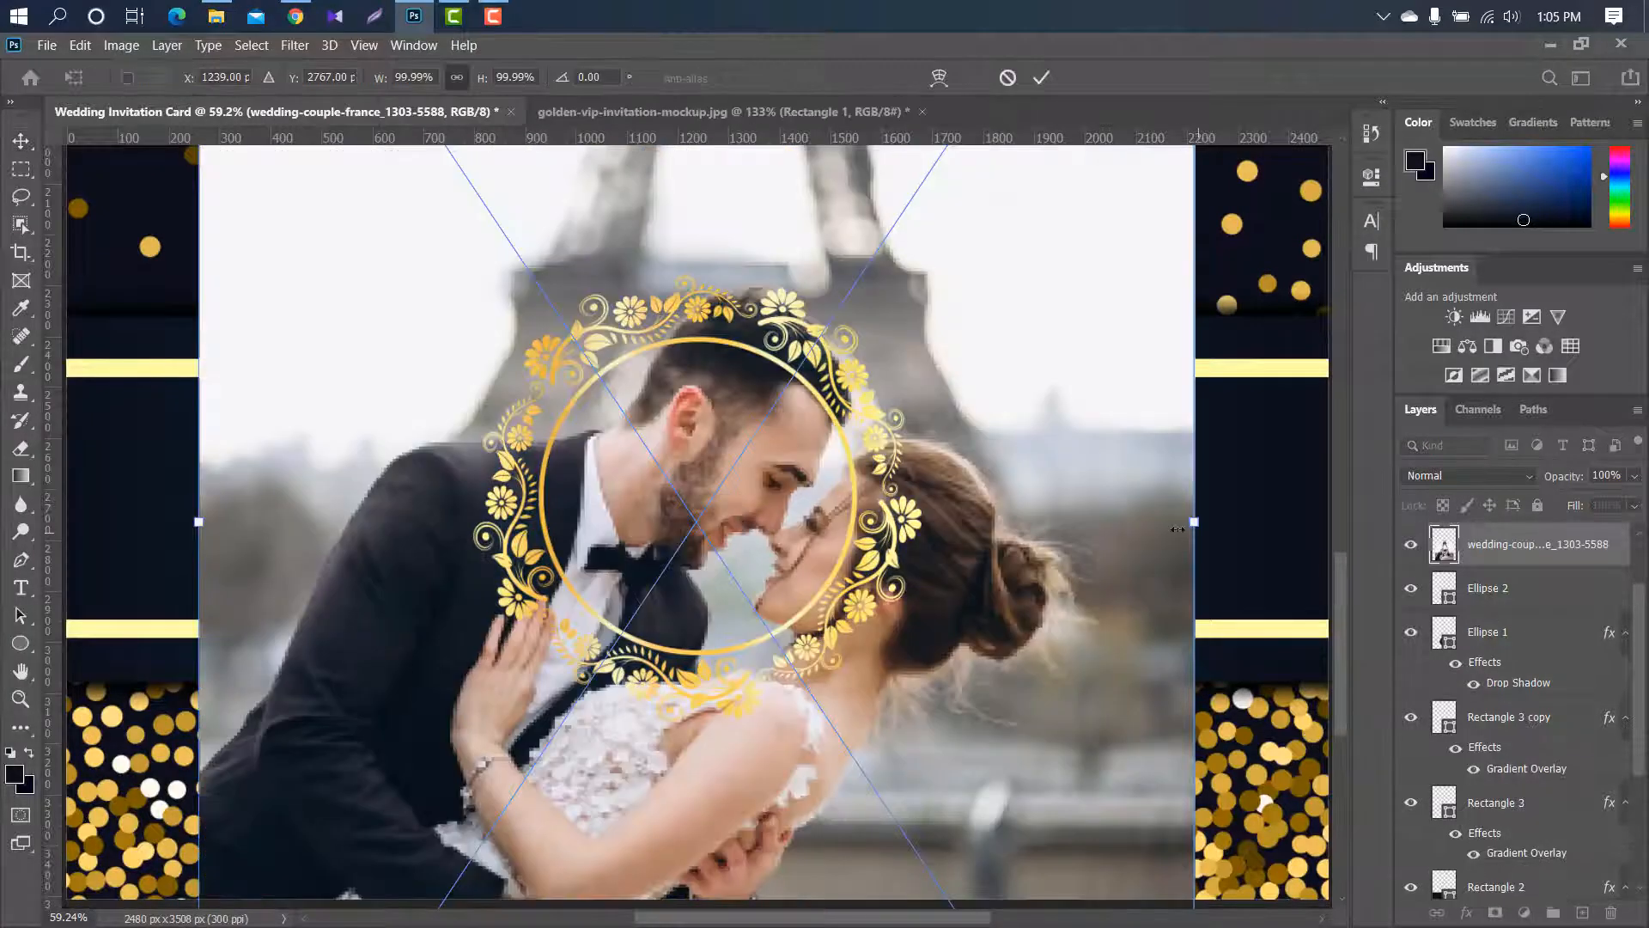
left_click_drag(1195, 524, 869, 487)
left_click_drag(542, 488, 504, 486)
left_click_drag(754, 485, 766, 478)
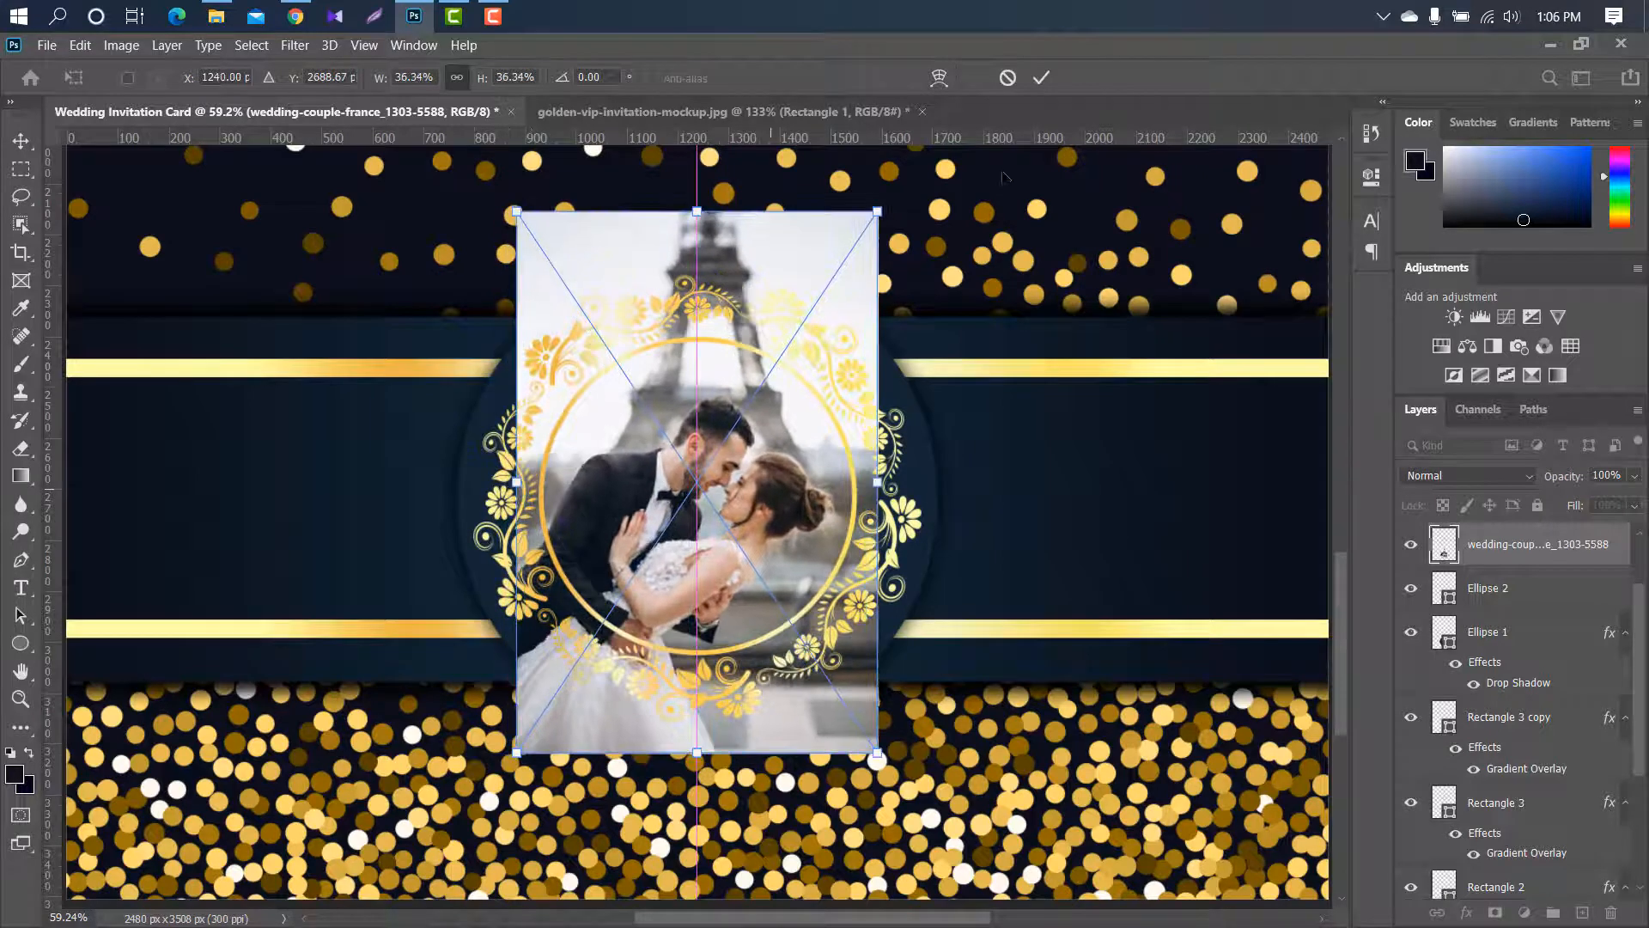
key("Return")
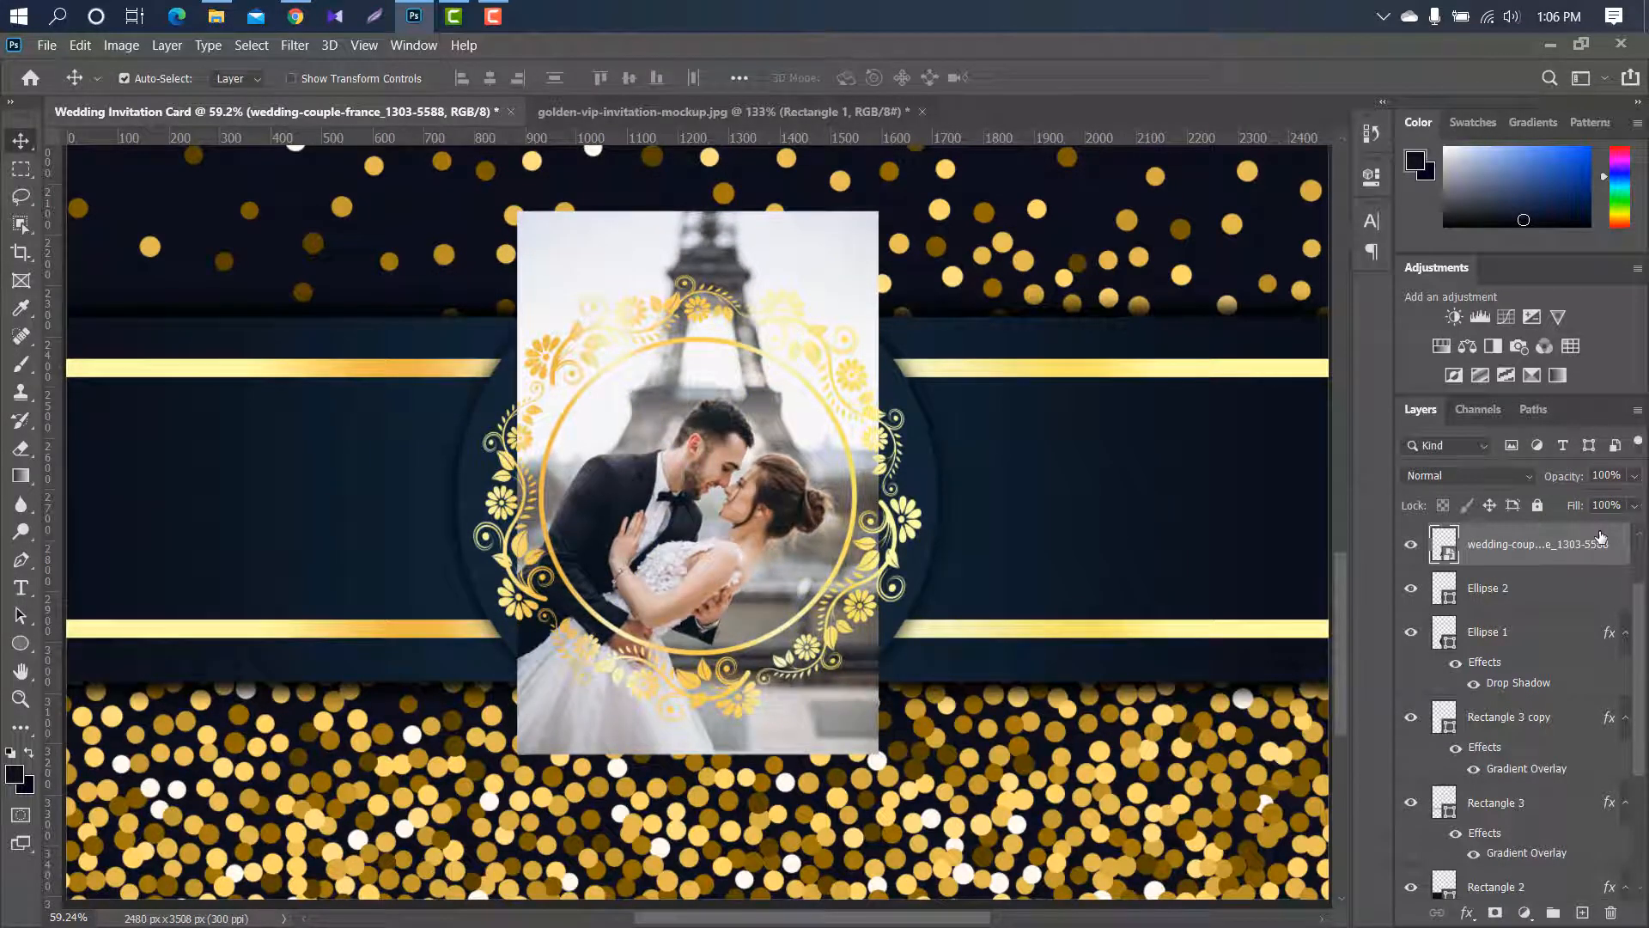
right_click(1601, 537)
left_click(1459, 496)
Add a Gradient Overlay to the Rectangle 1 background and choose the dark first preset of the Basics group
scroll(724, 383, "down", 3)
scroll(723, 383, "down", 3)
left_click(758, 391)
double_click(1546, 875)
left_click_drag(973, 79, 1169, 64)
left_click(1124, 388)
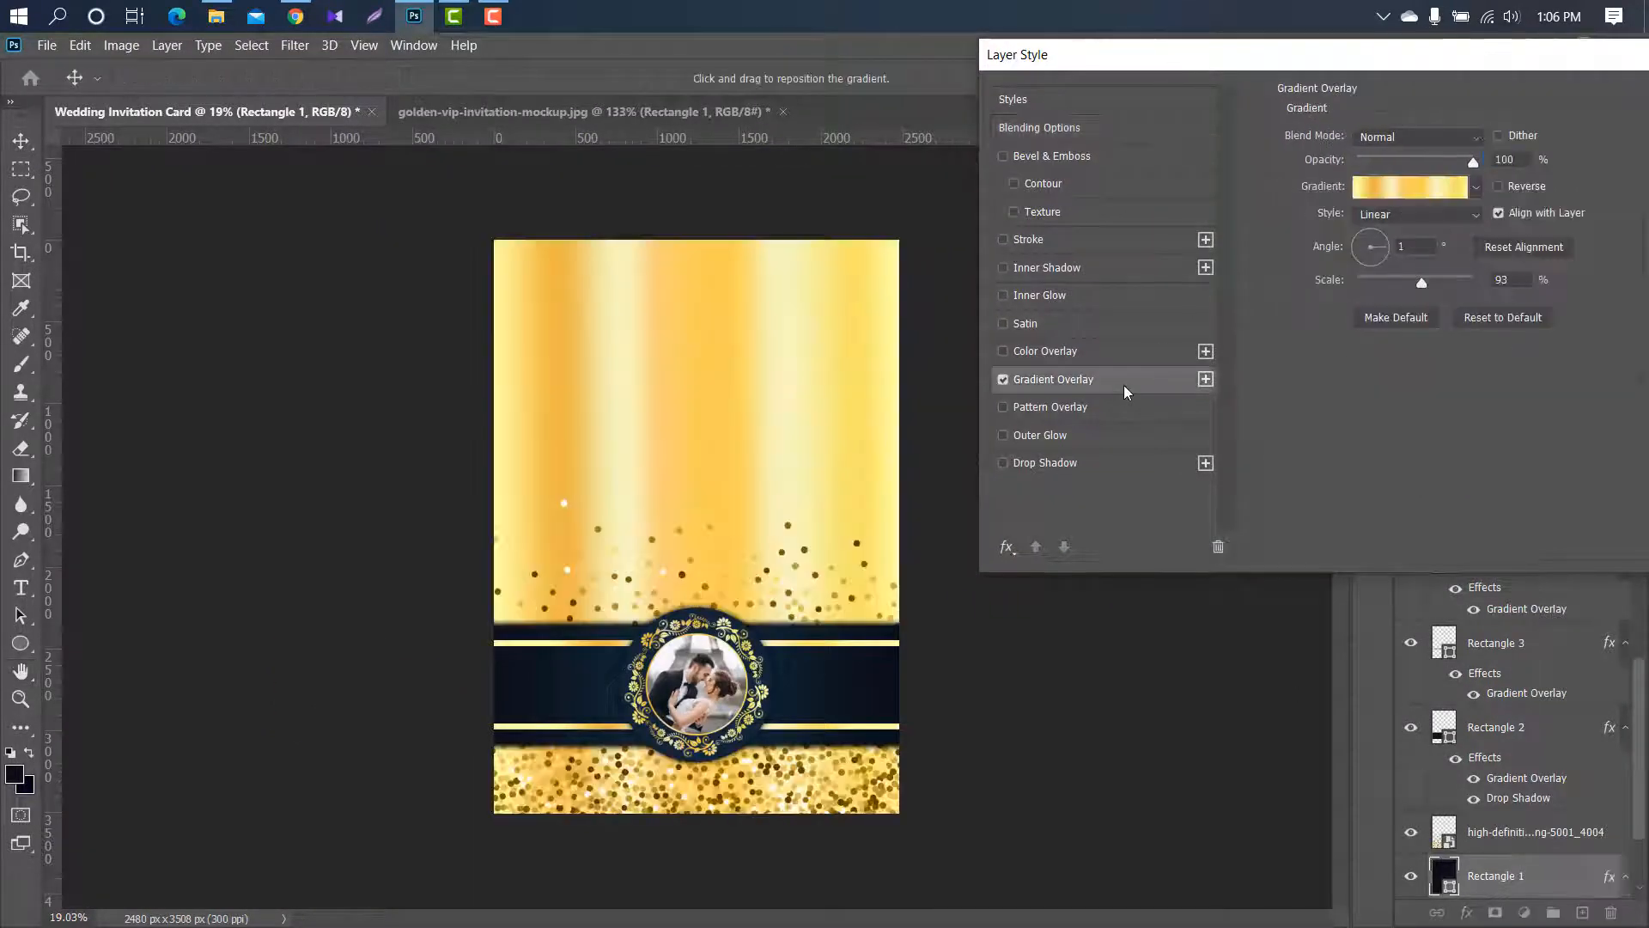
left_click(1477, 188)
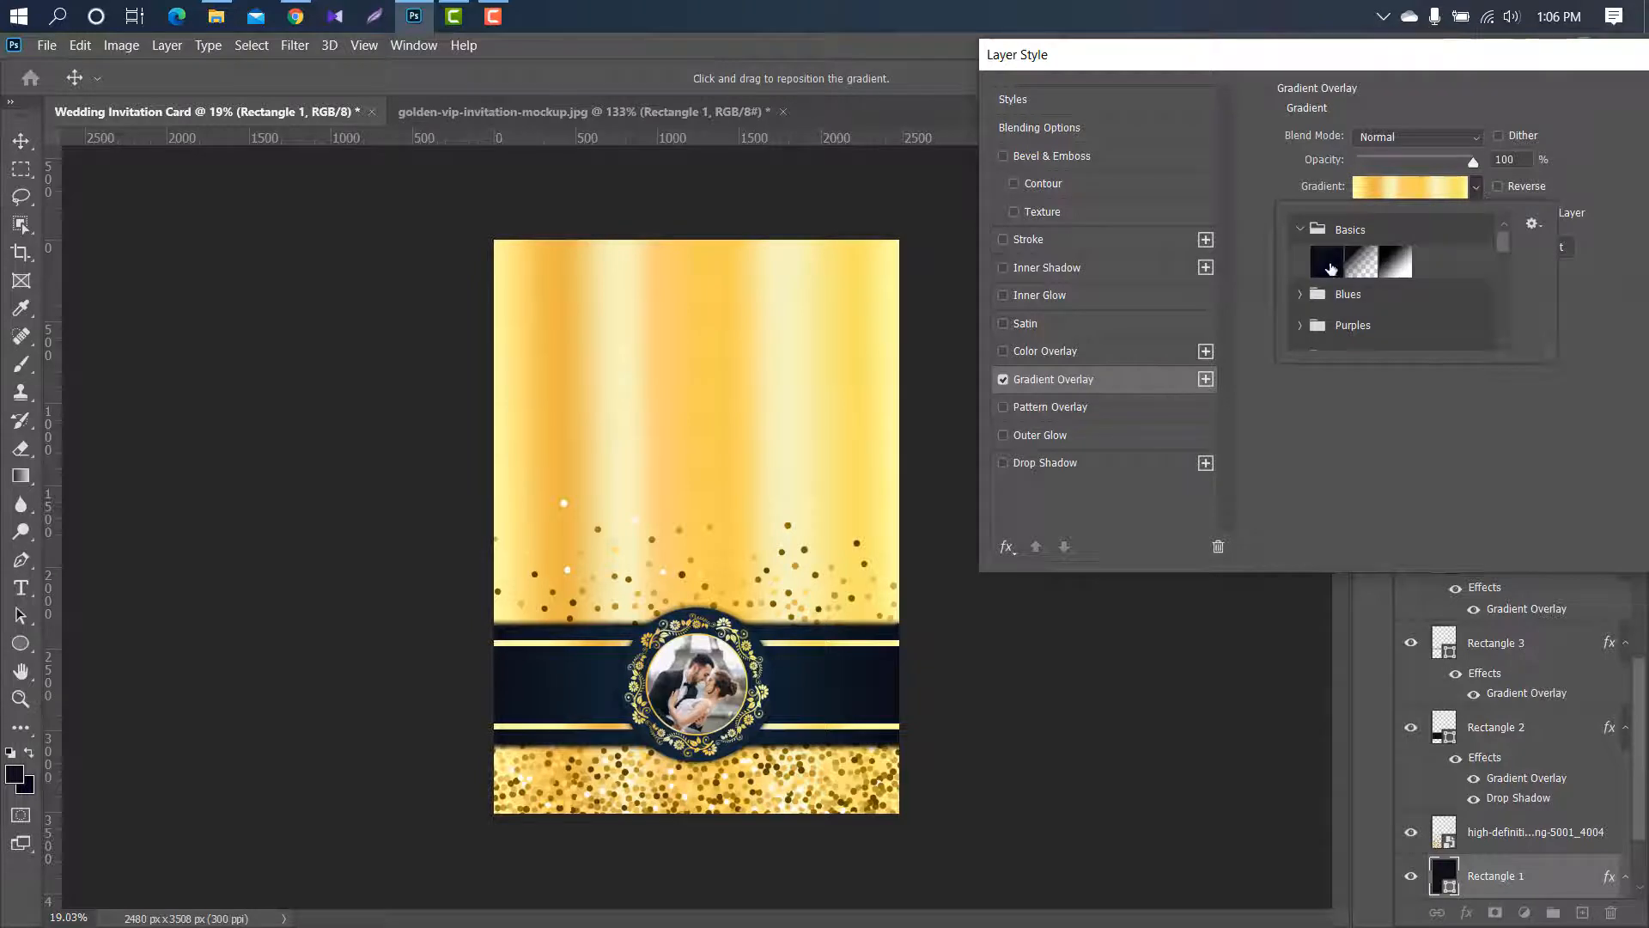
left_click(1328, 262)
Edit the background gradient's end stops, keeping the first at 0b0f18 and setting the last to 0a0f18
left_click(1409, 186)
double_click(938, 527)
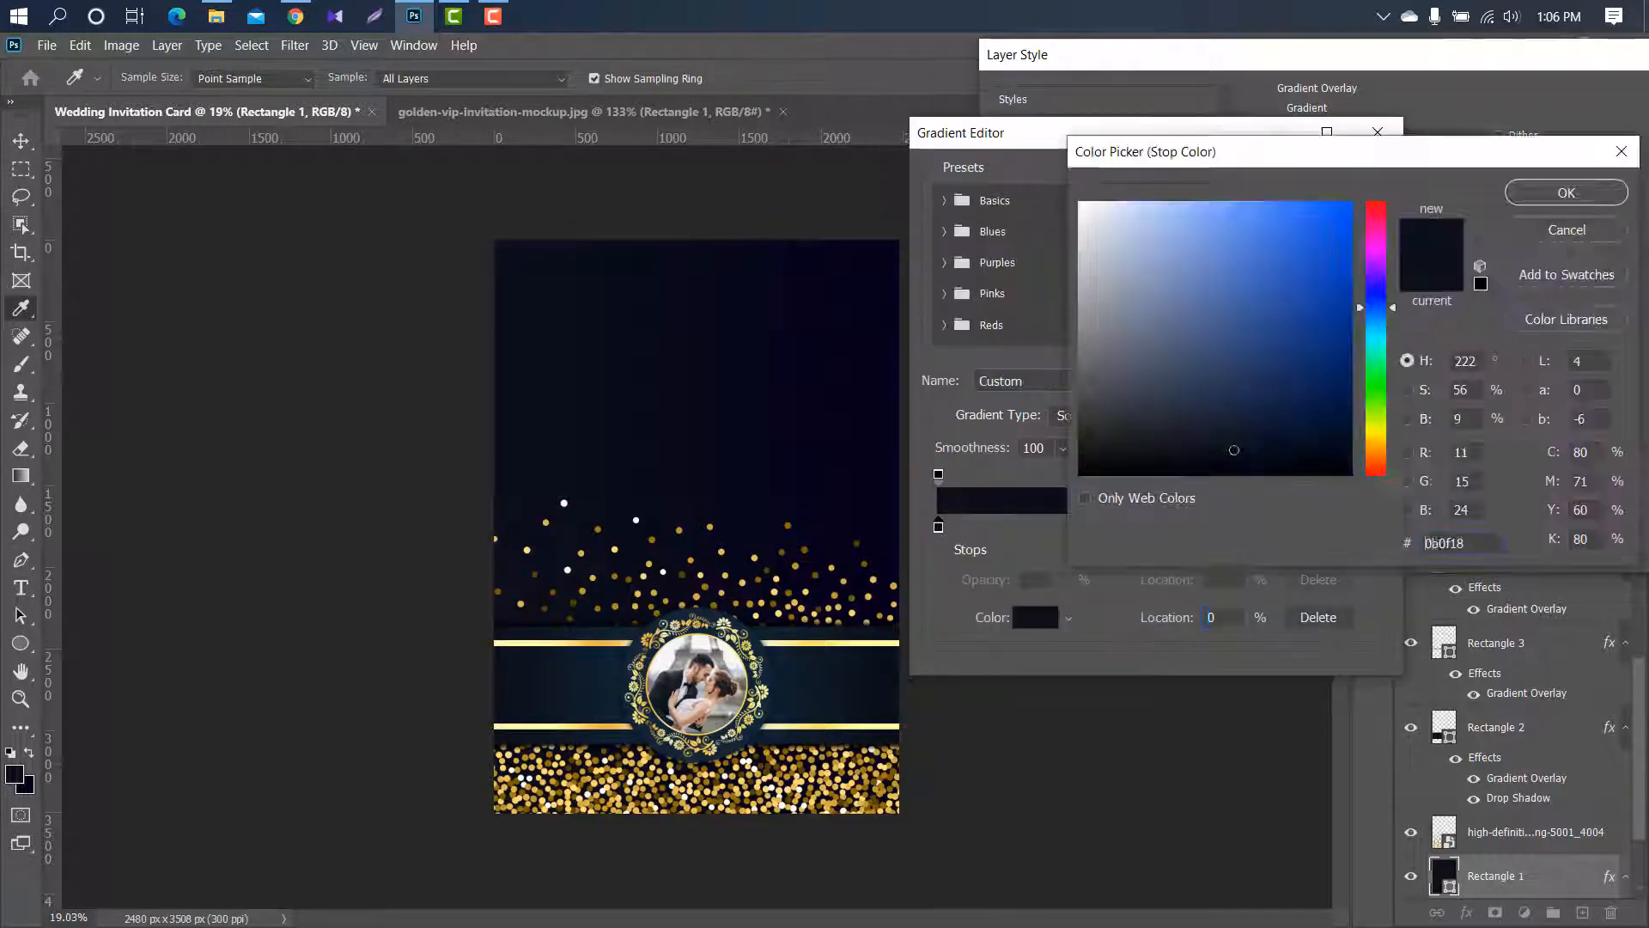
left_click(1567, 194)
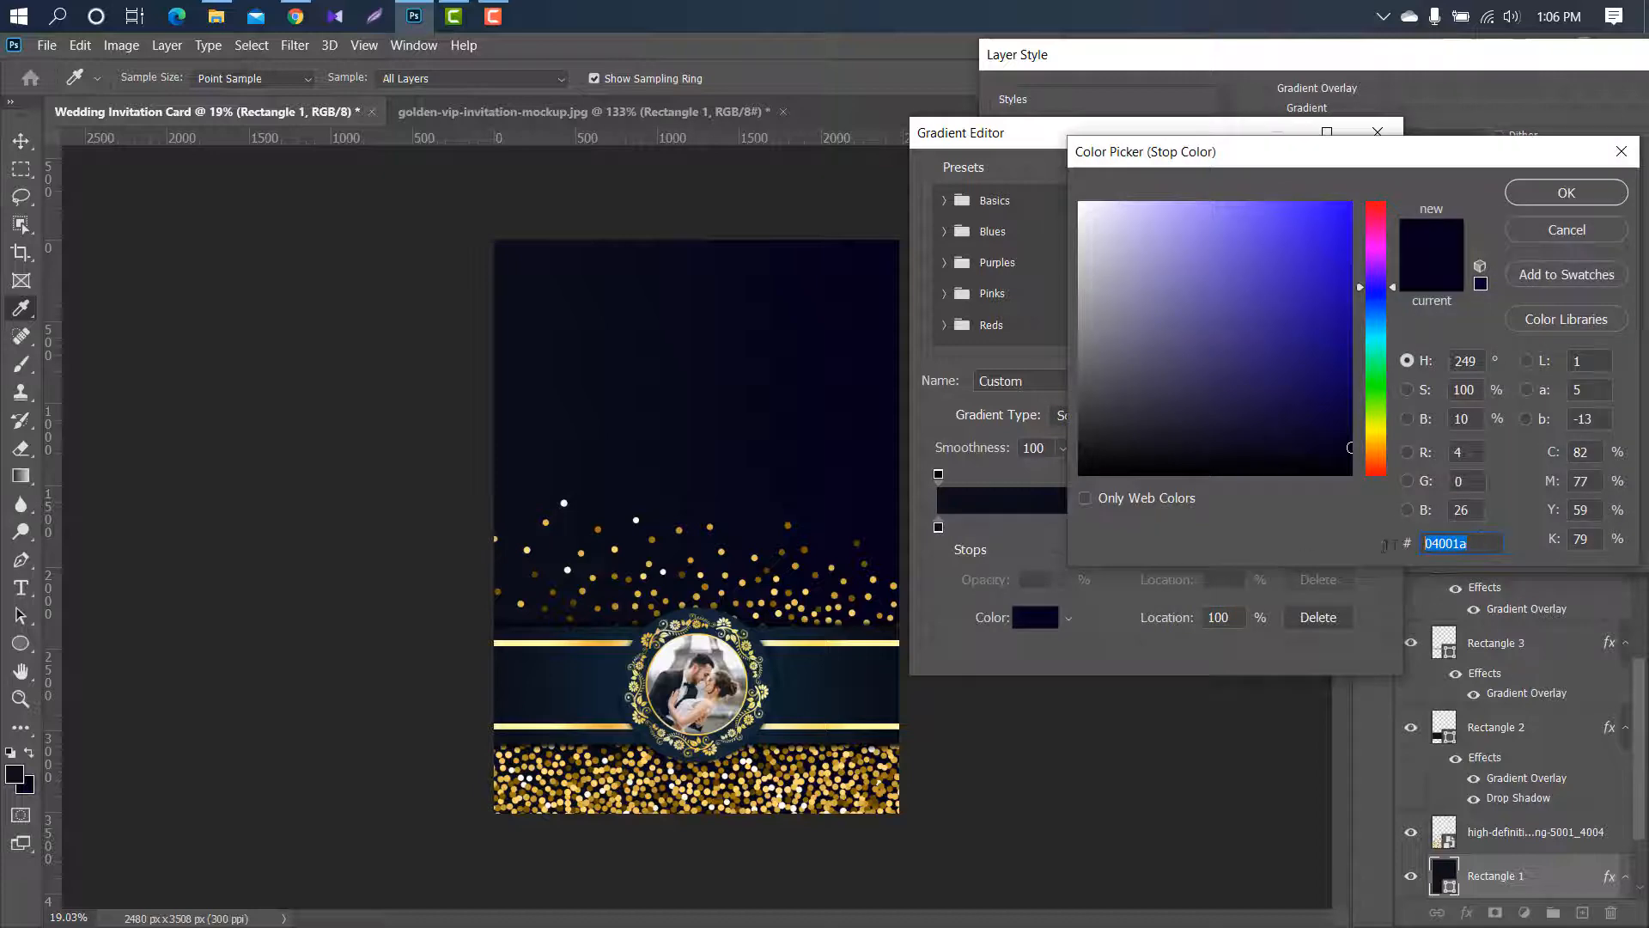
type("0a0f18")
left_click(1577, 193)
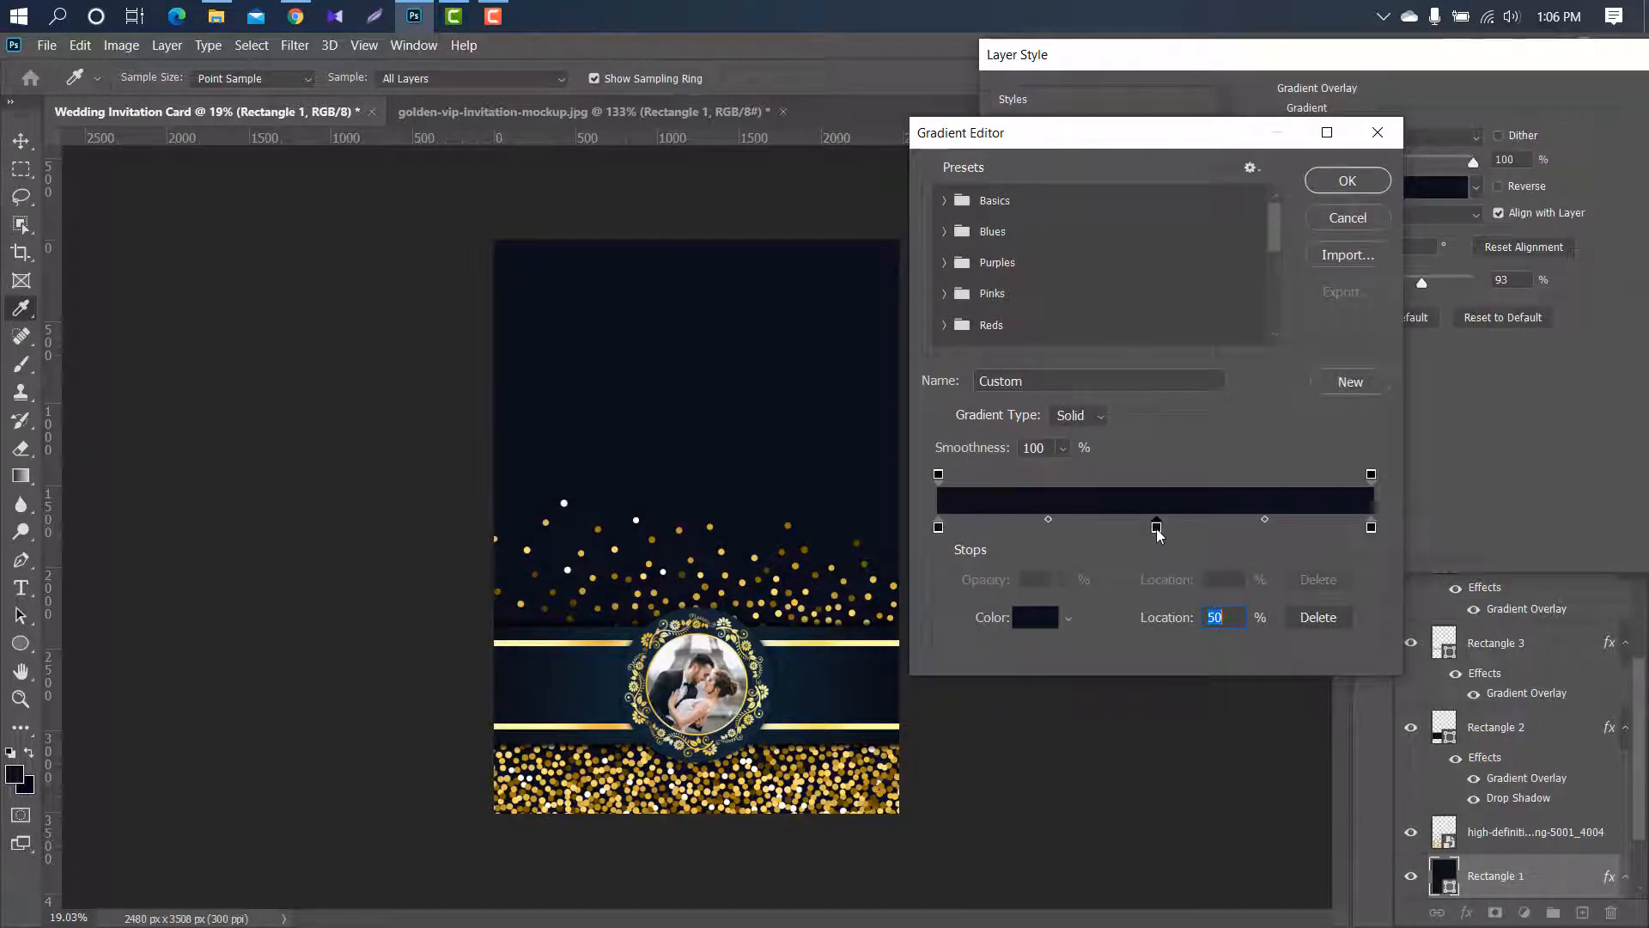
Colour the background gradient's middle stop at 50% with 122637, sampled from the blue band, and apply the layer style
double_click(1156, 527)
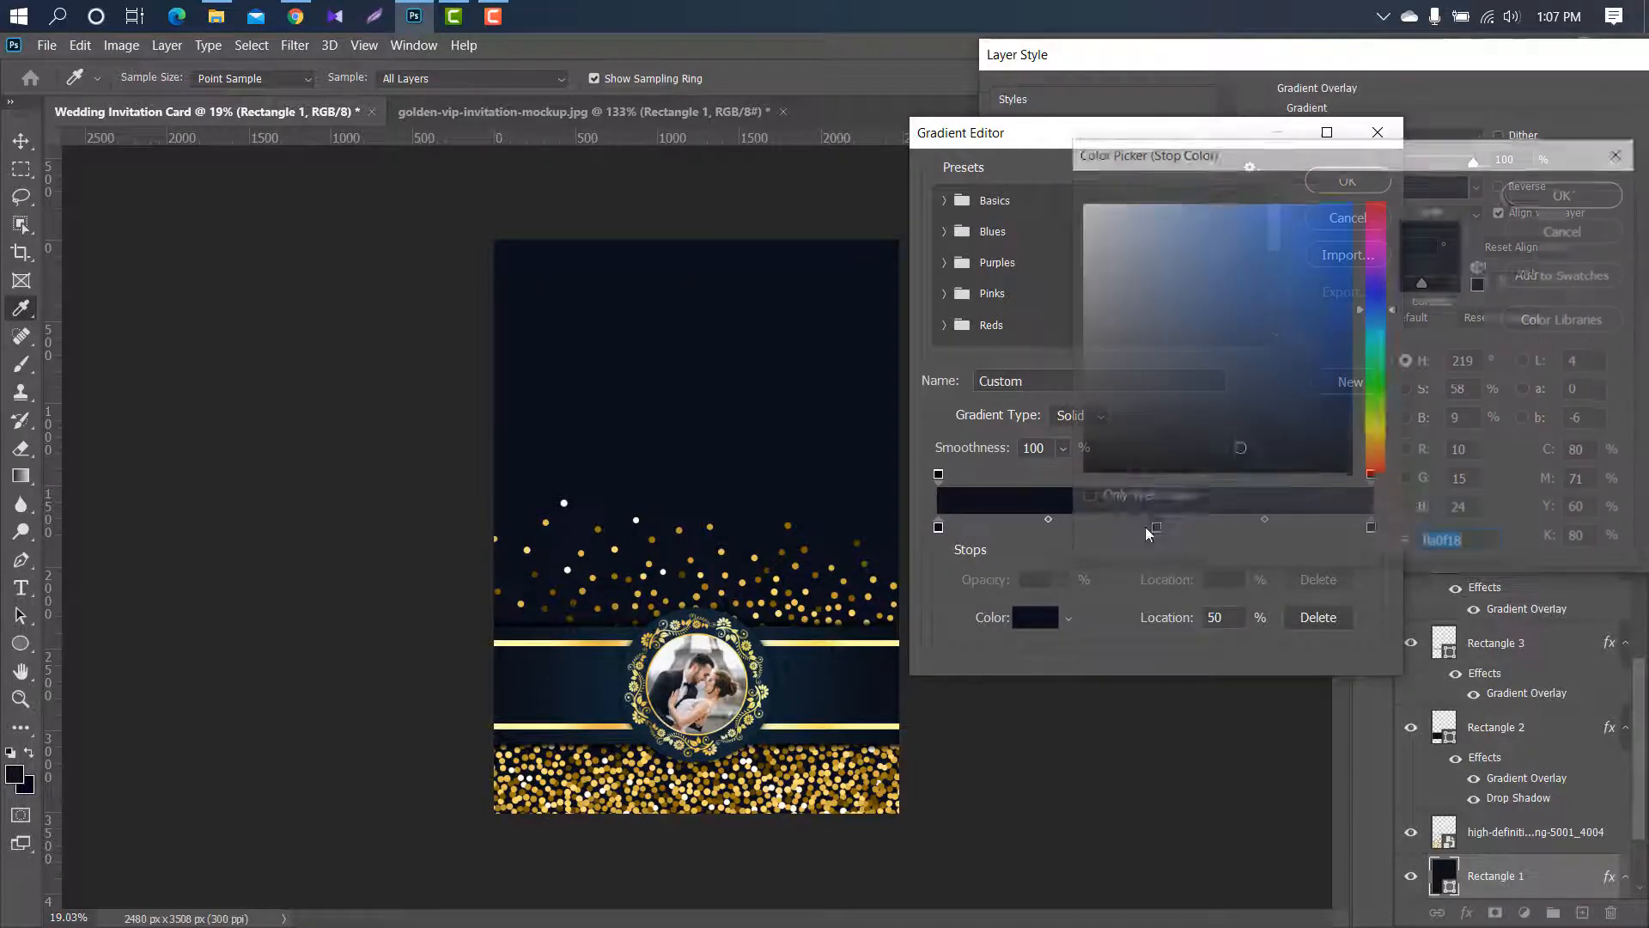
left_click(774, 664)
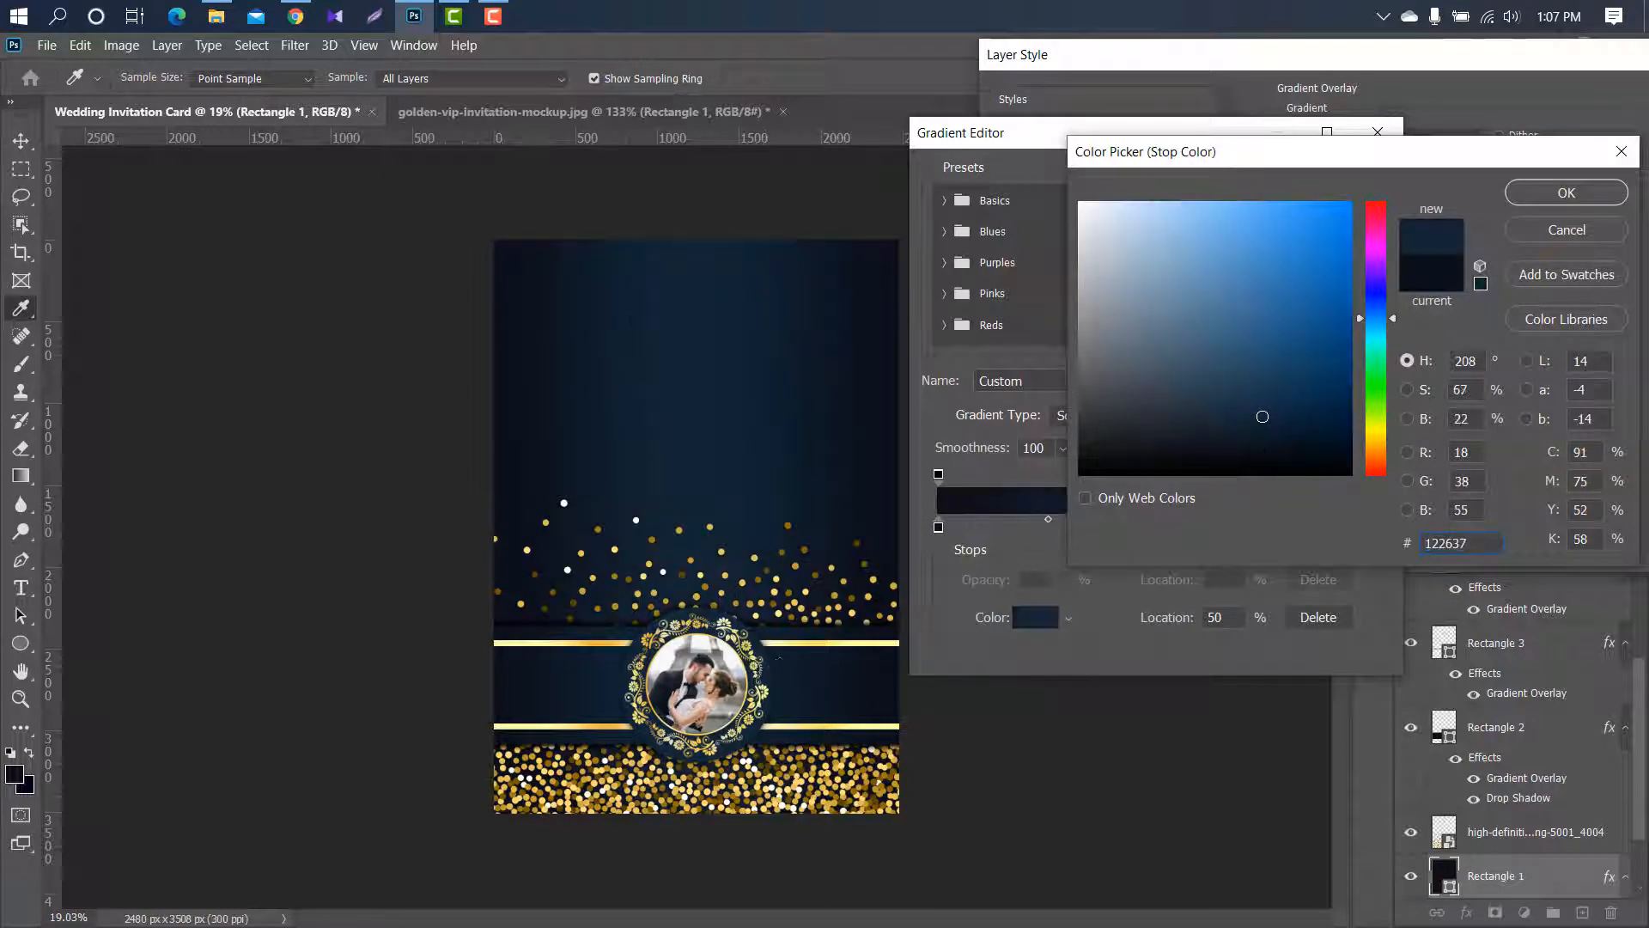
left_click(1565, 195)
left_click(1358, 179)
left_click_drag(1540, 59, 1415, 82)
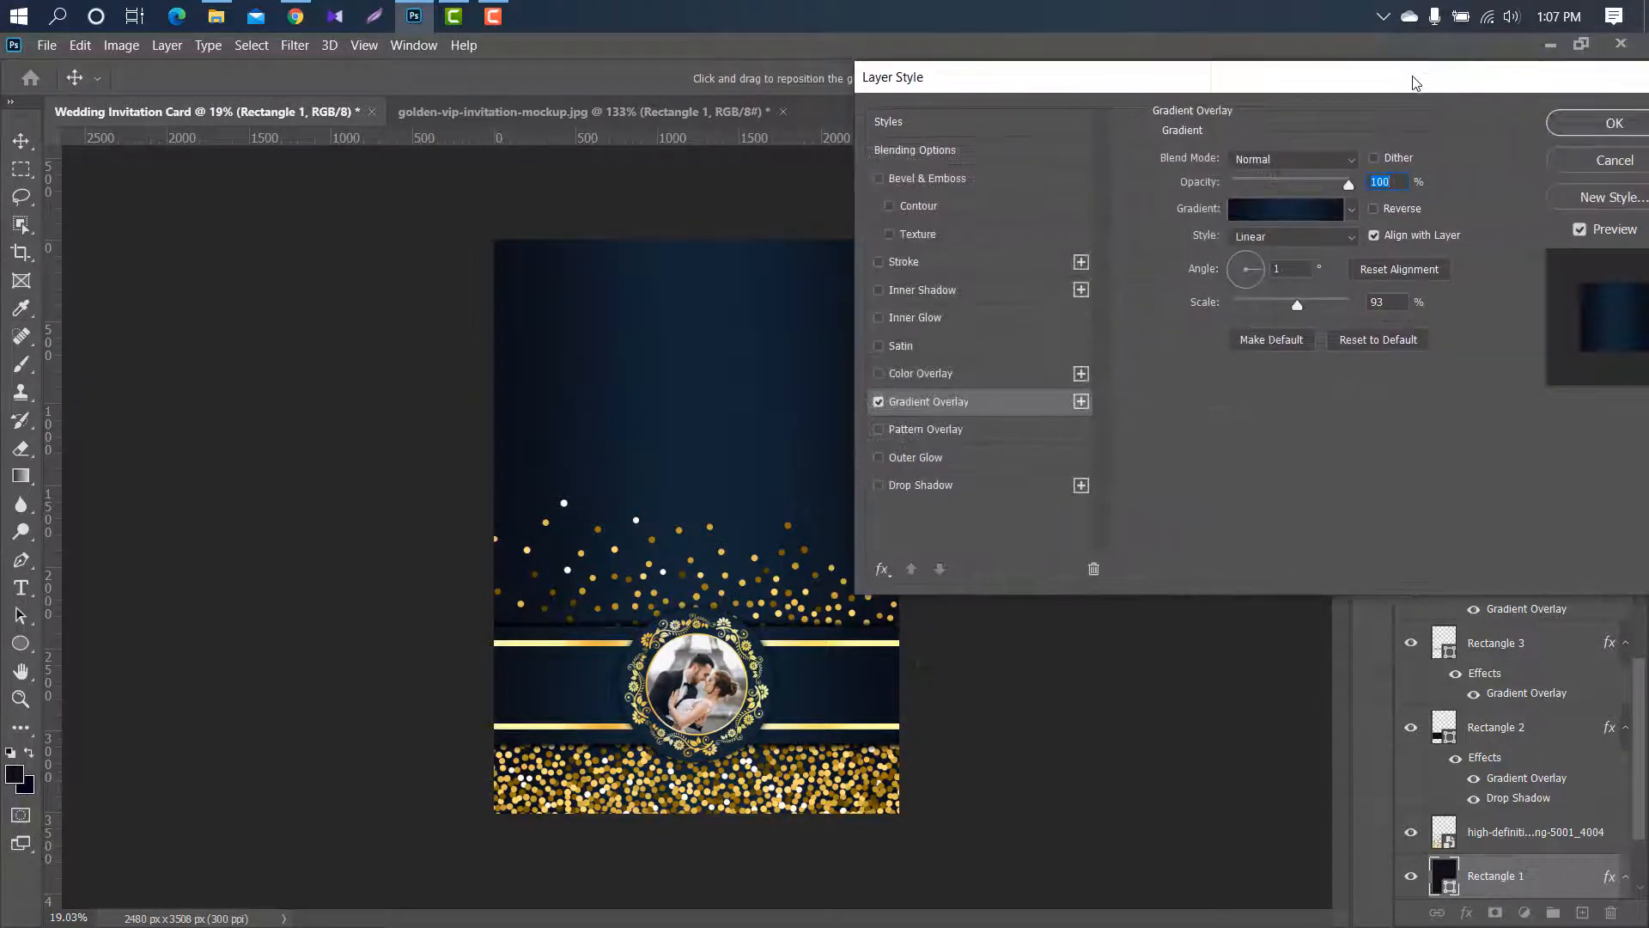
left_click(1587, 127)
Place the pngkit_corner-design-png_637603 ornament, scaled to 14.31%, in the card's upper-left corner
left_click(217, 17)
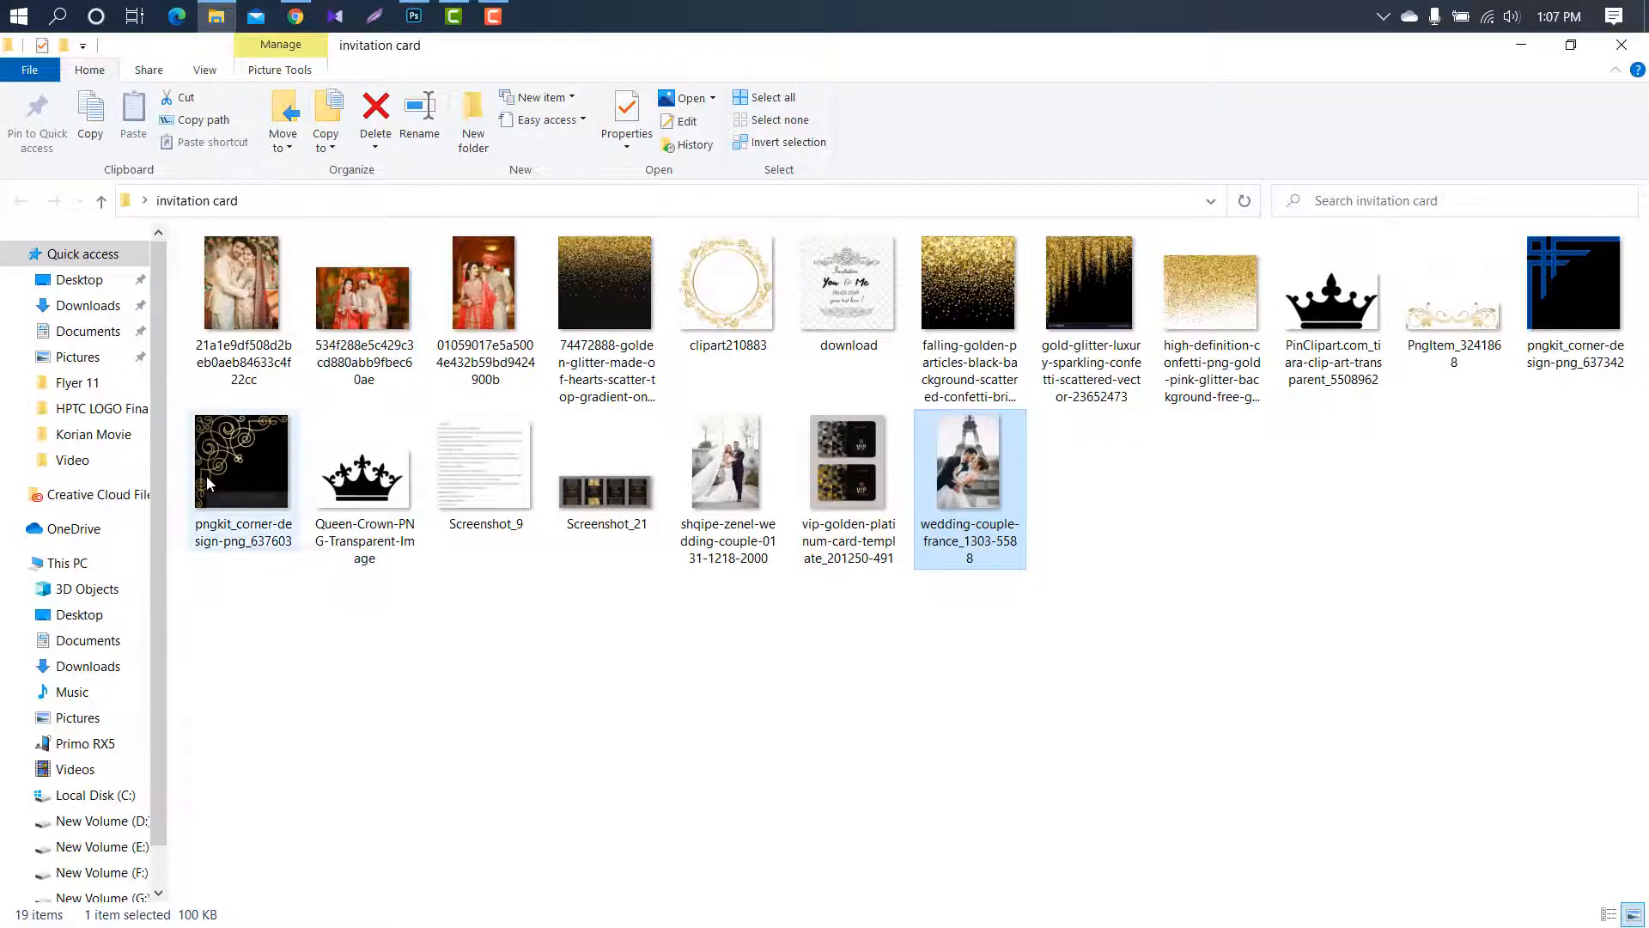
left_click_drag(213, 481, 619, 388)
left_click_drag(898, 324, 650, 532)
left_click_drag(599, 323, 601, 305)
left_click_drag(673, 256, 538, 279)
left_click(1041, 78)
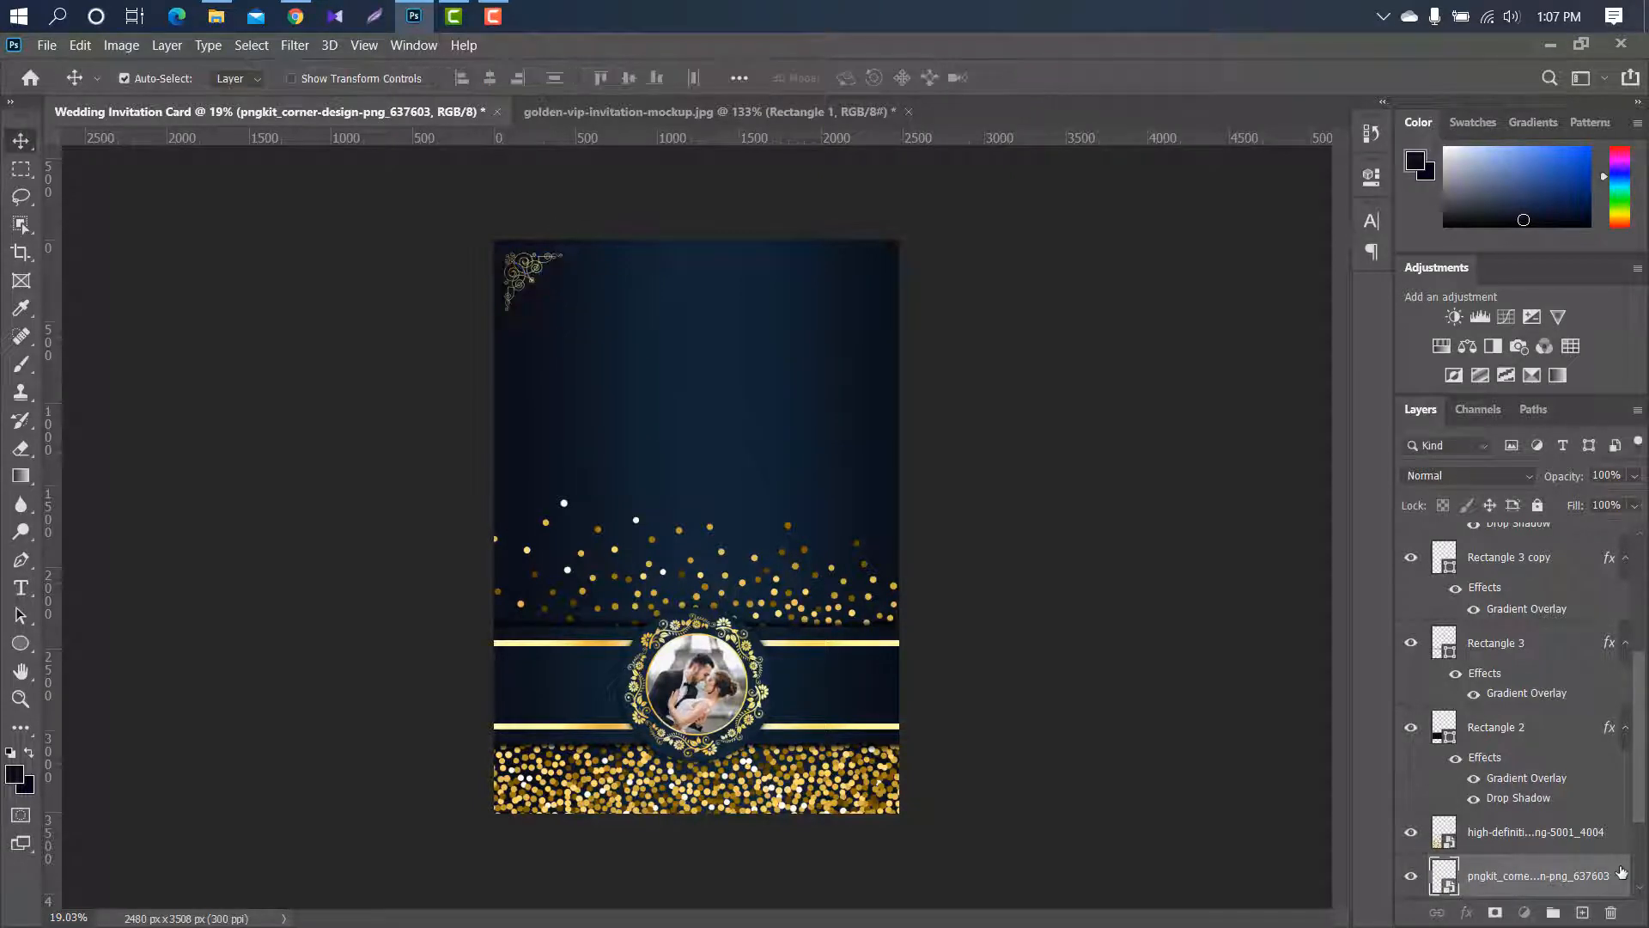
Add a Gradient Overlay to the corner ornament using a gold preset gradient
double_click(1622, 873)
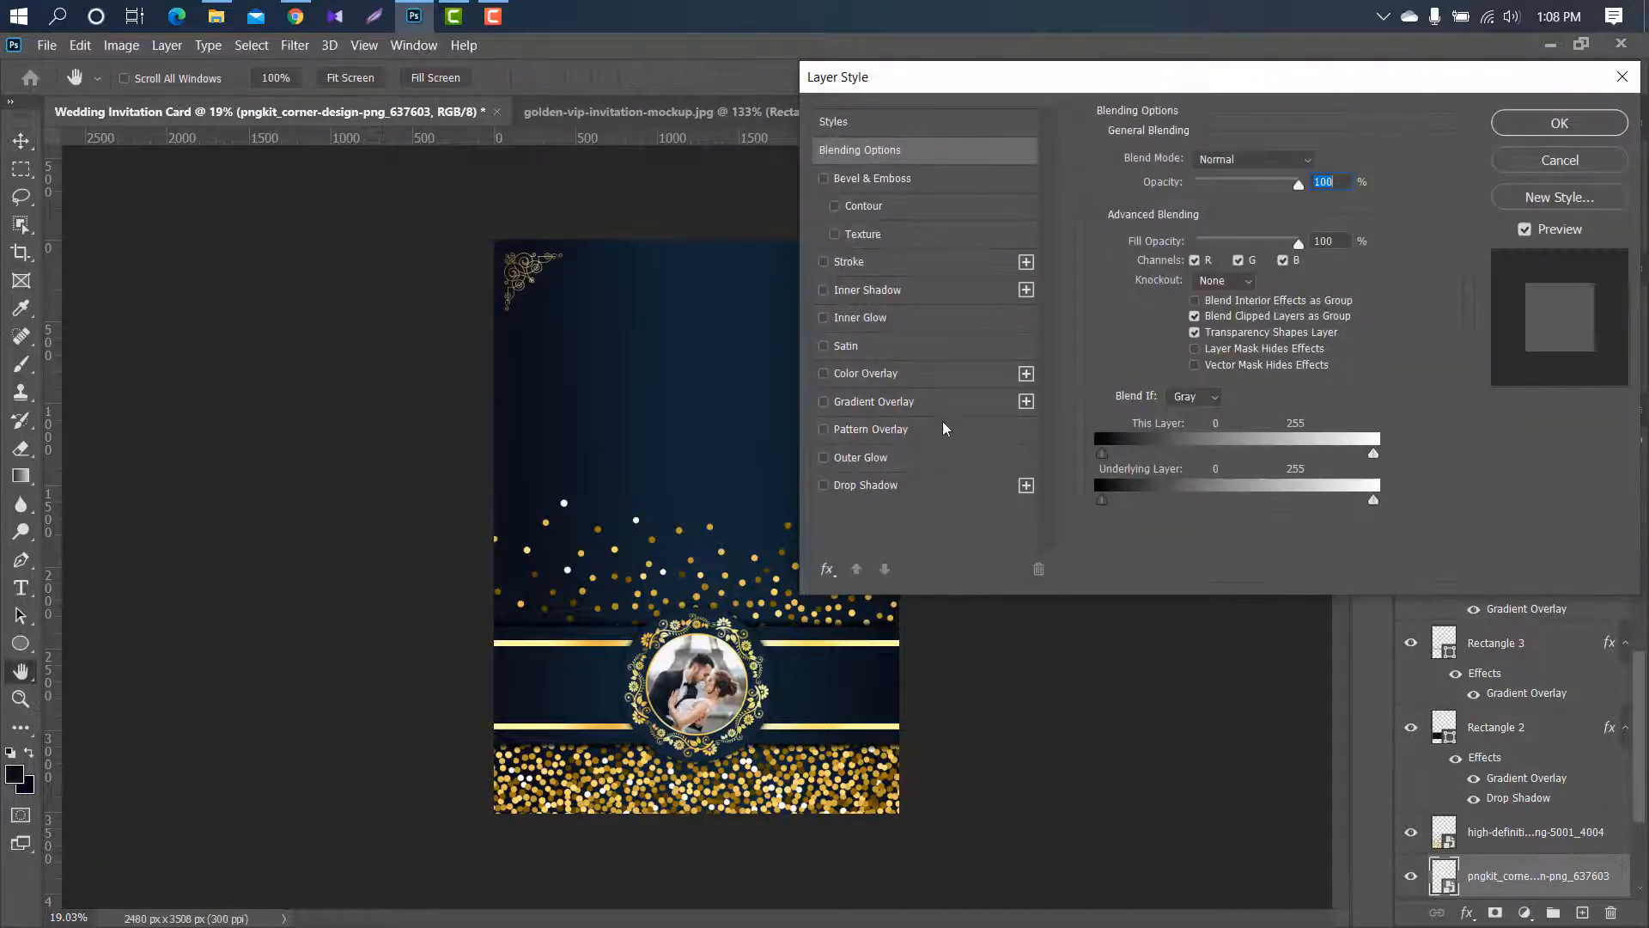
left_click(934, 401)
left_click(1296, 208)
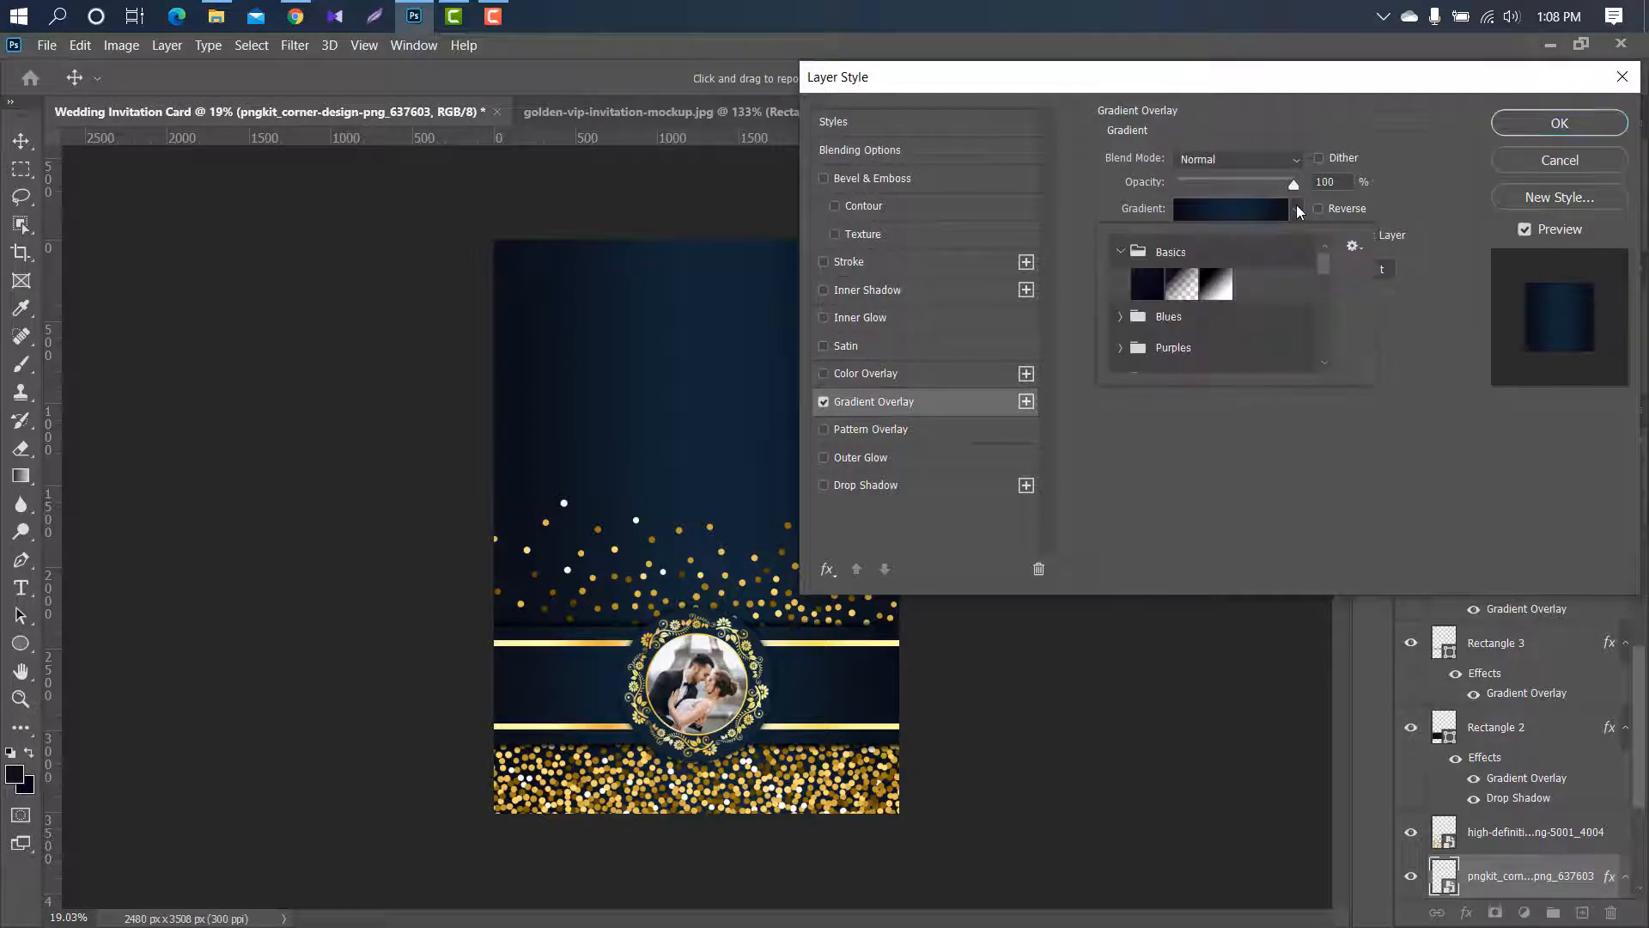
scroll(1321, 304, "down", 5)
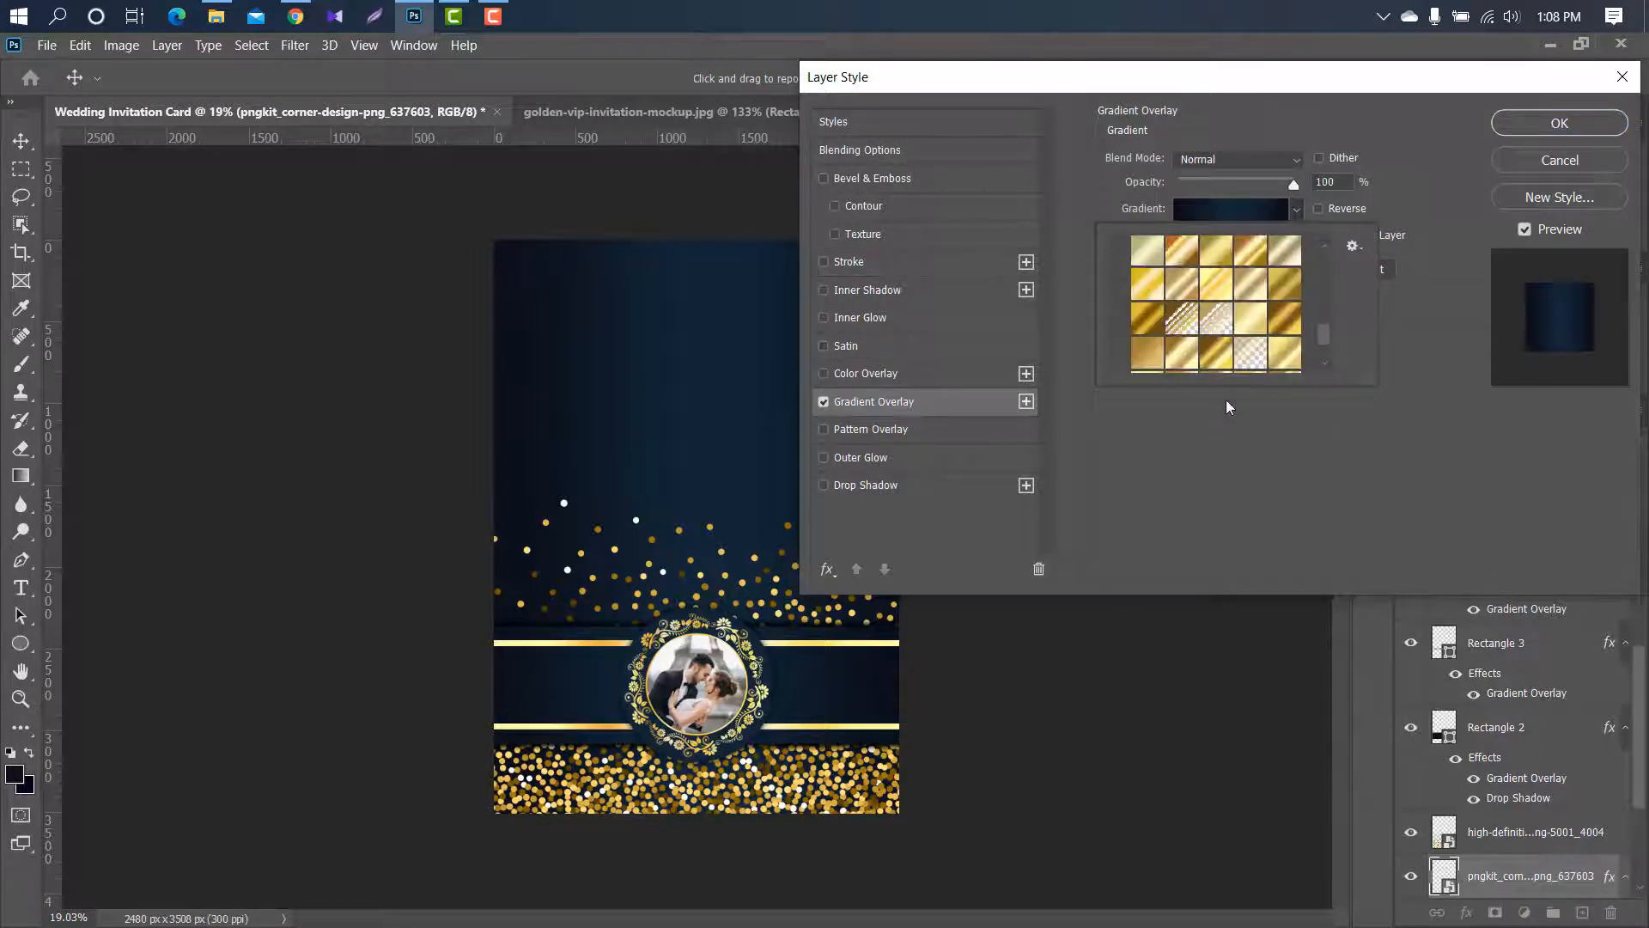
left_click(1217, 276)
left_click(1532, 122)
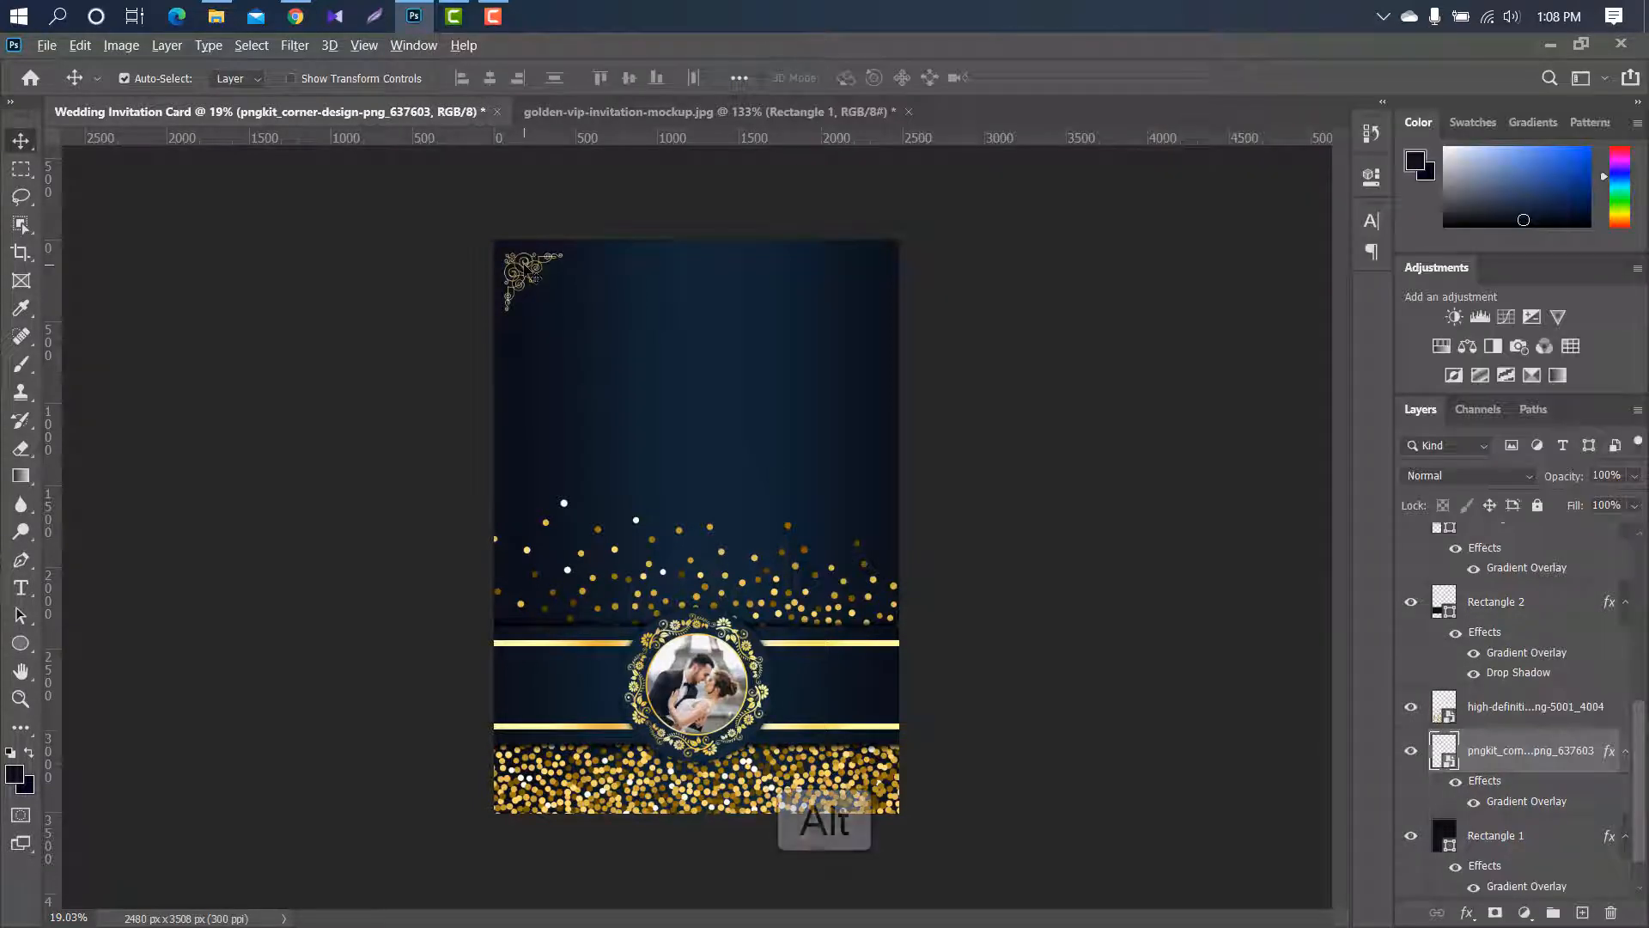
Duplicate the corner ornament, flip the copy horizontally and fit it into the card's upper-right corner
left_click_drag(543, 270, 835, 271)
key("ctrl+t")
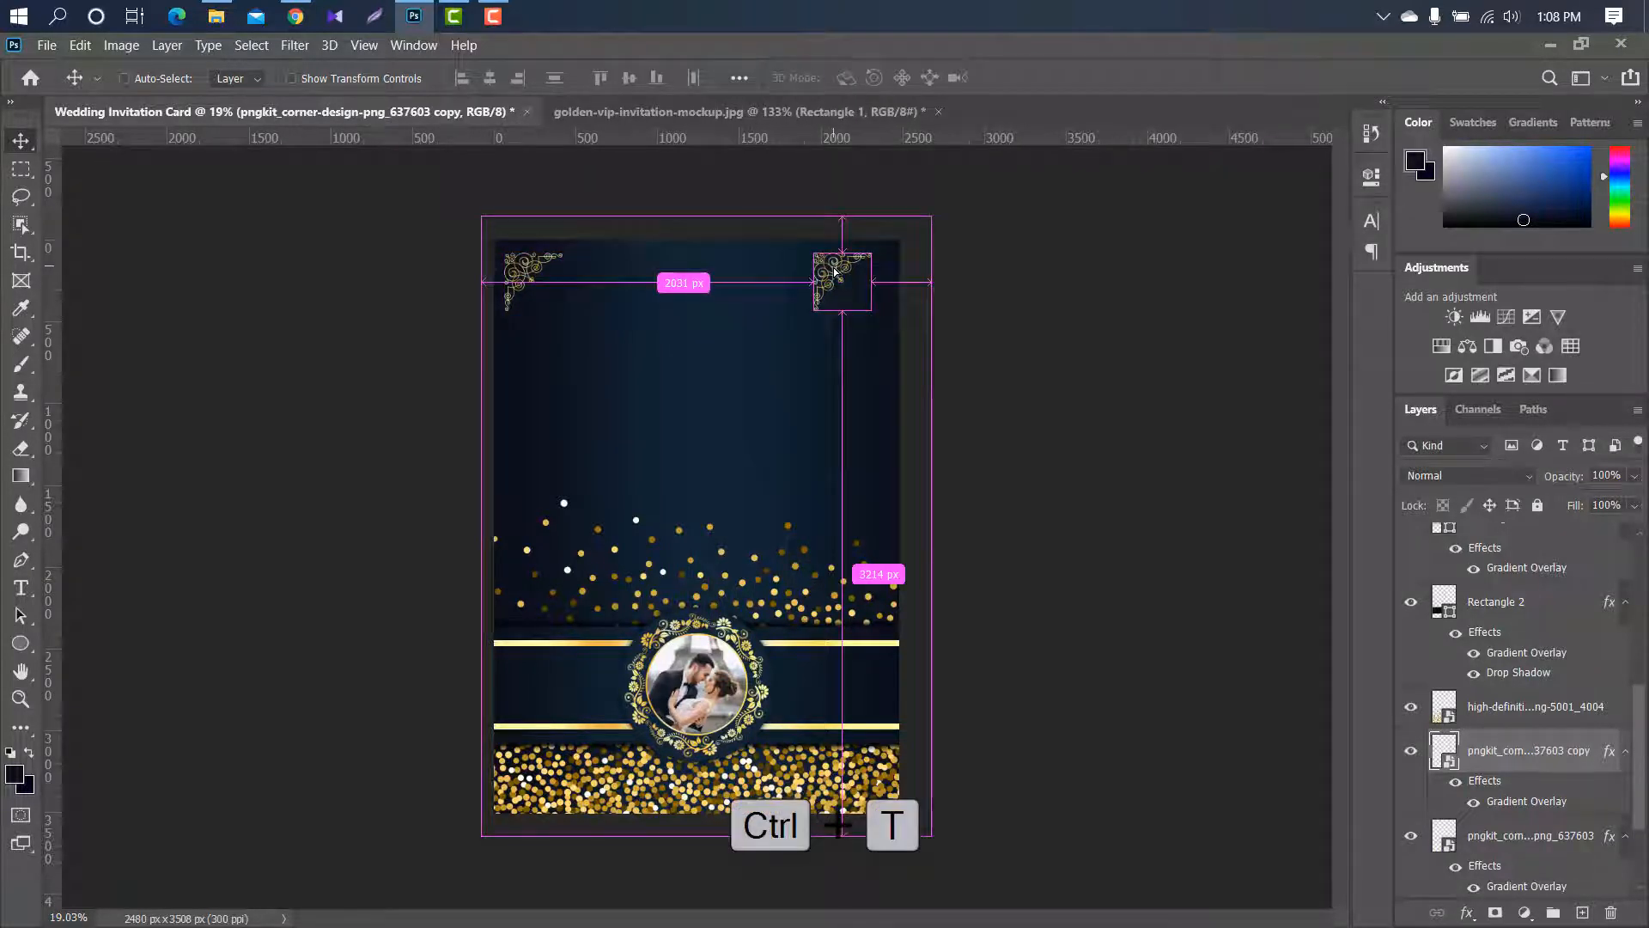
right_click(837, 274)
left_click(920, 598)
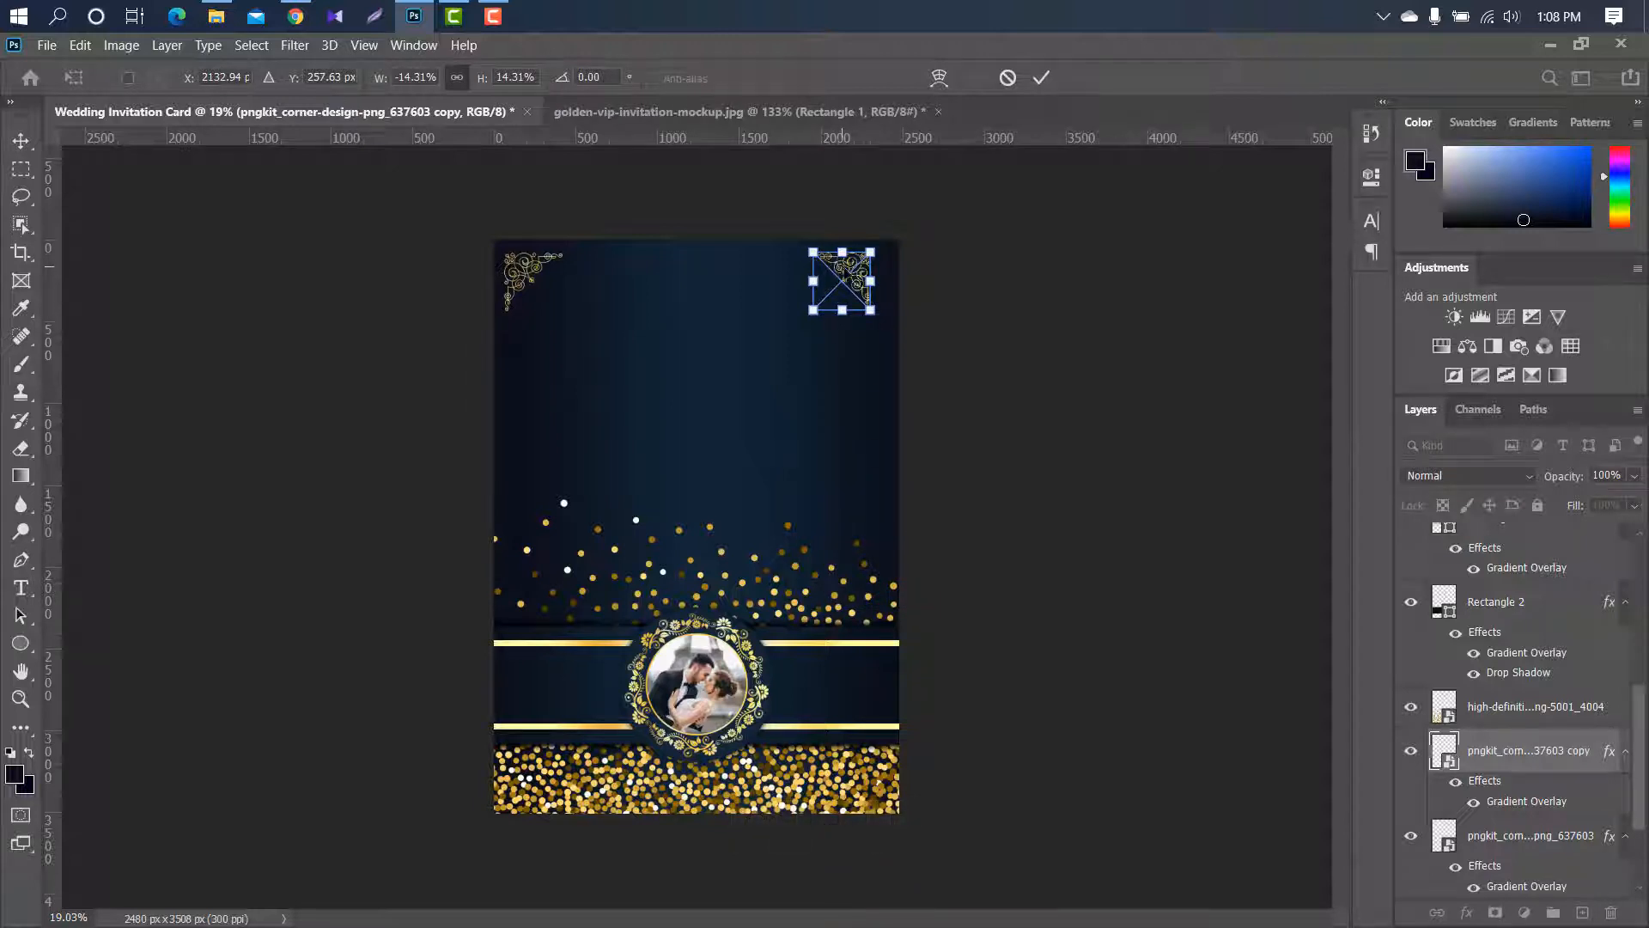
left_click_drag(843, 269, 855, 270)
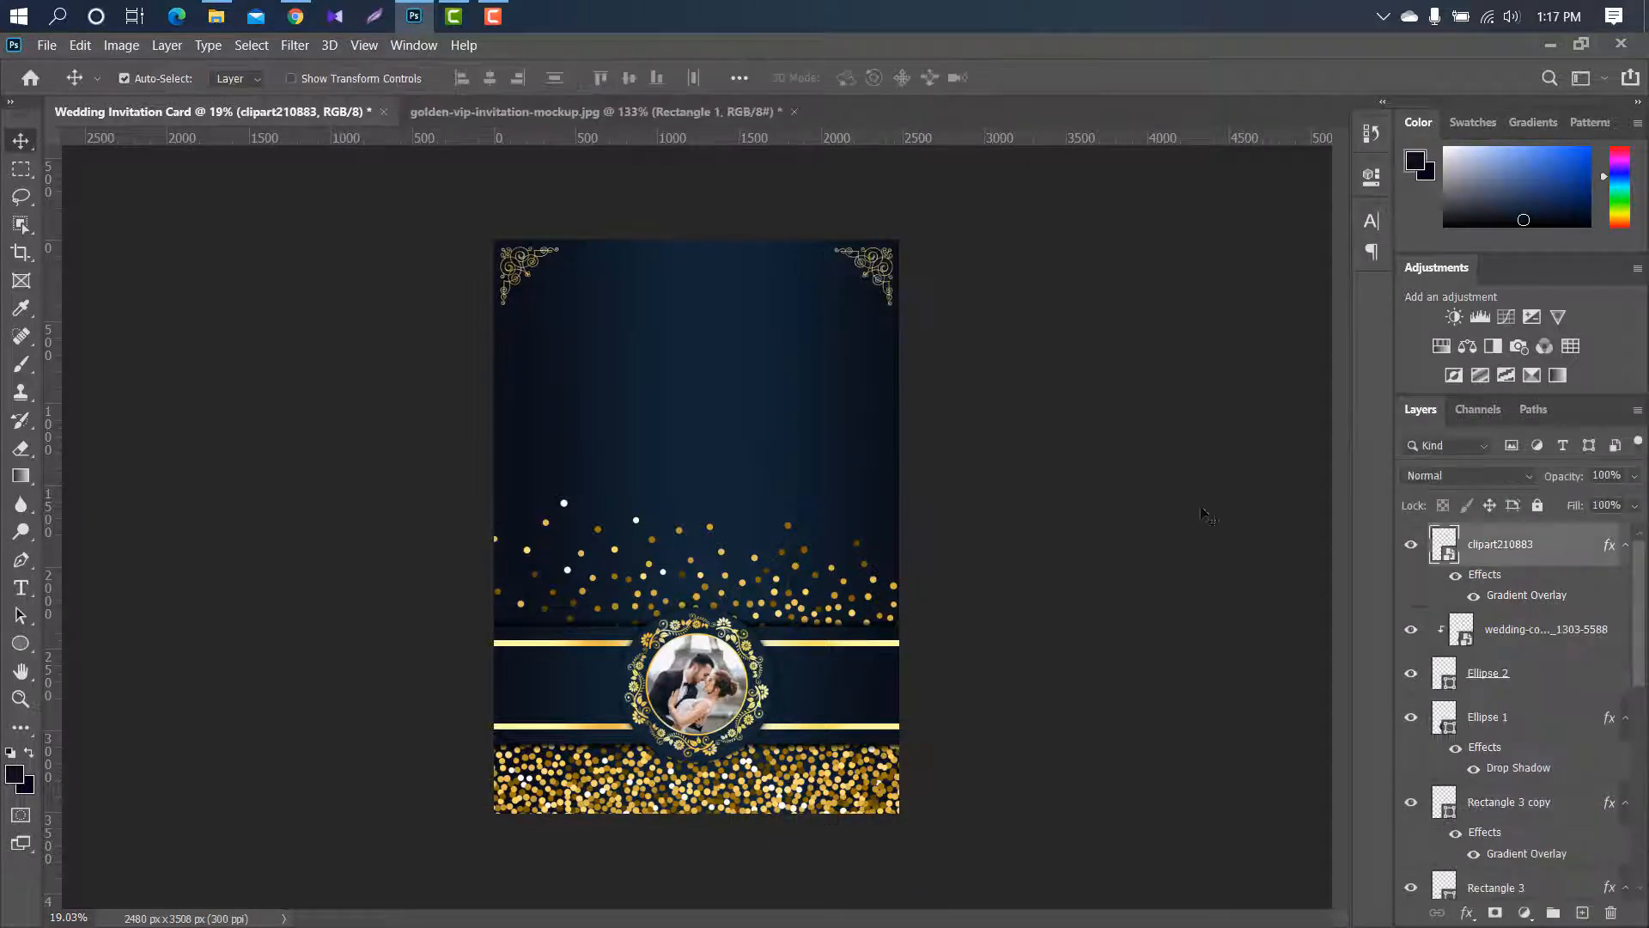
Place the PinClipart.com_tiara-clip-art-transparent_5508962 crown at 77.40% scale in the centre of the card as the top layer
left_click(214, 17)
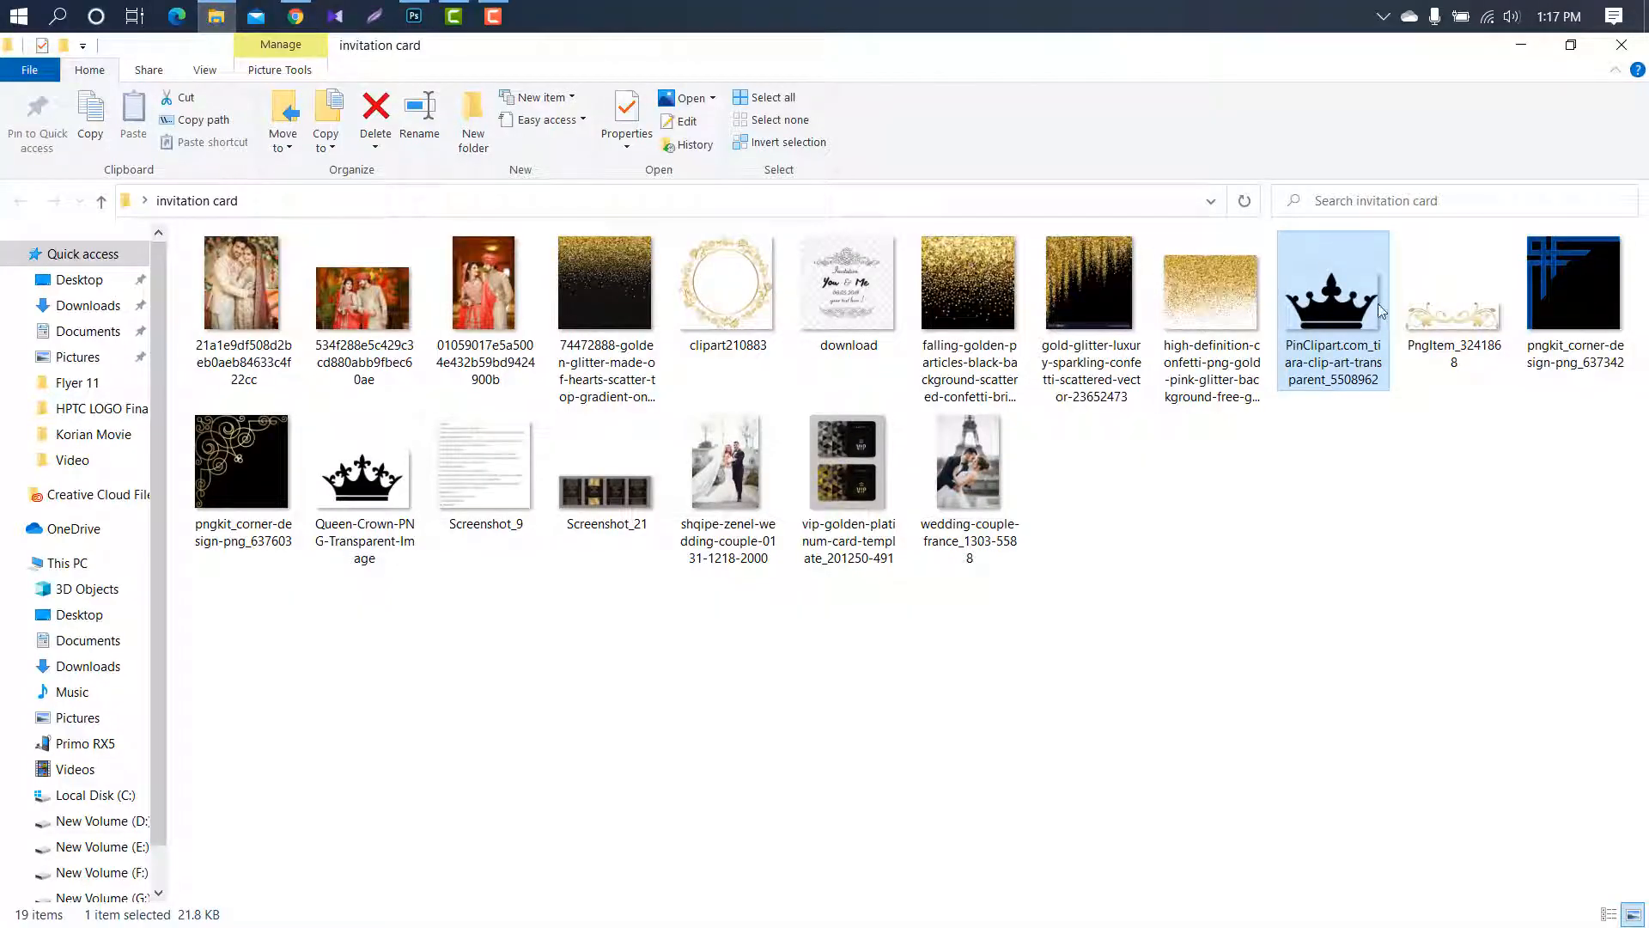
left_click_drag(1380, 311, 1029, 35)
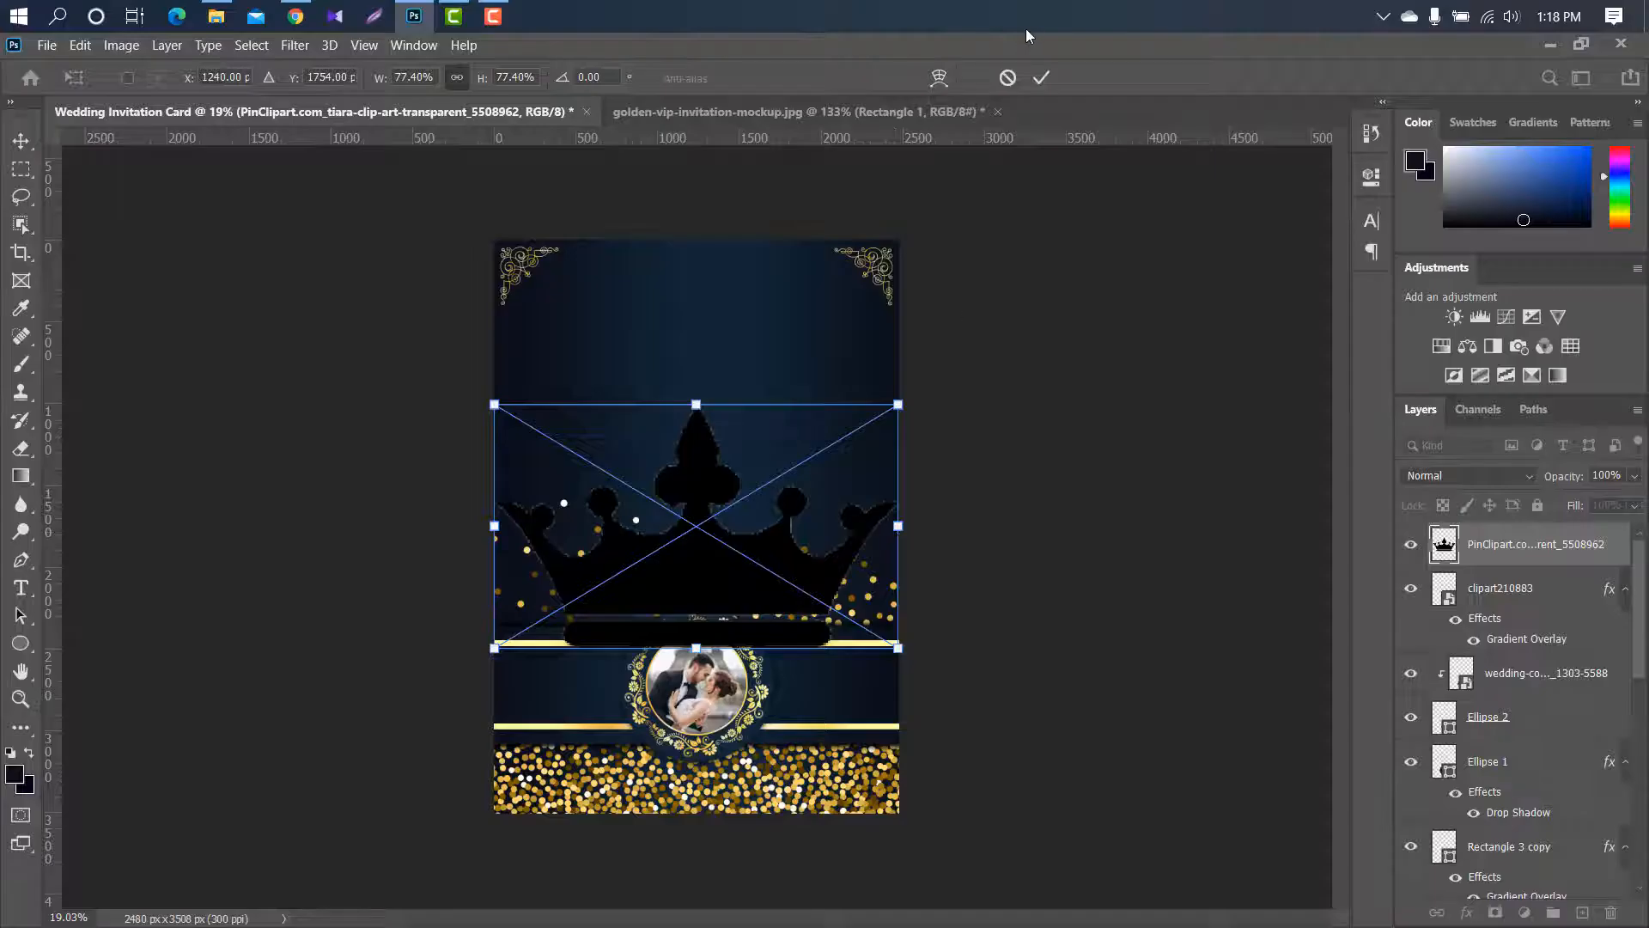
left_click(1041, 79)
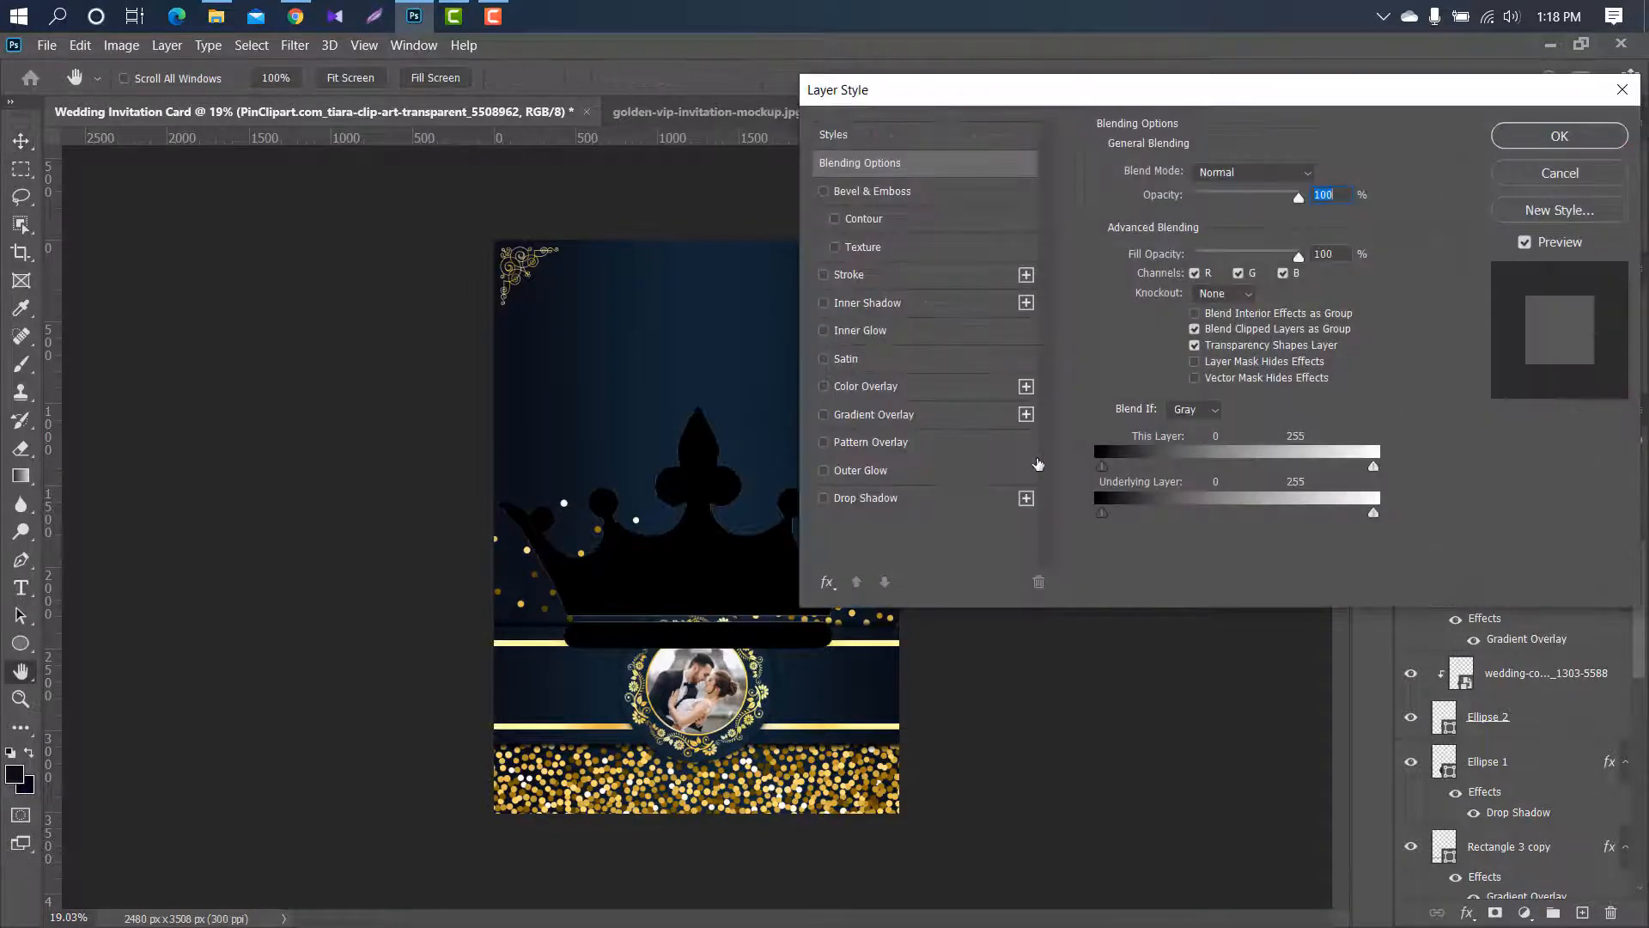
Add a gold Gradient Overlay to the crown and scale it to 11.79%, centred between the two corner ornaments
left_click(943, 420)
left_click(1559, 137)
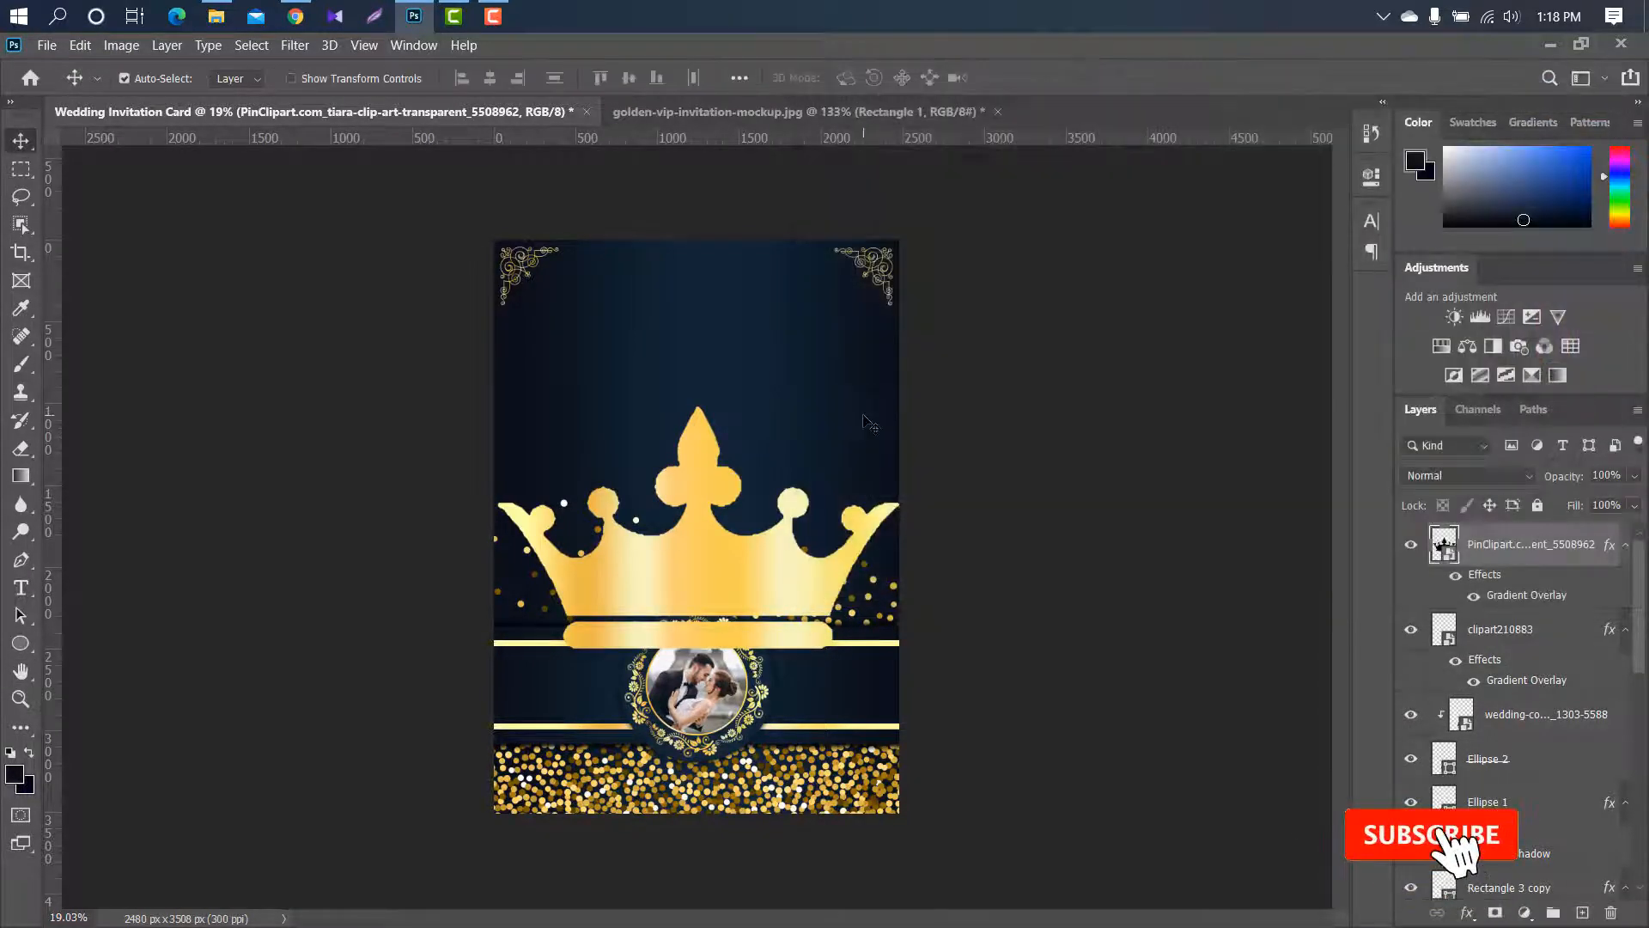
key("ctrl+t")
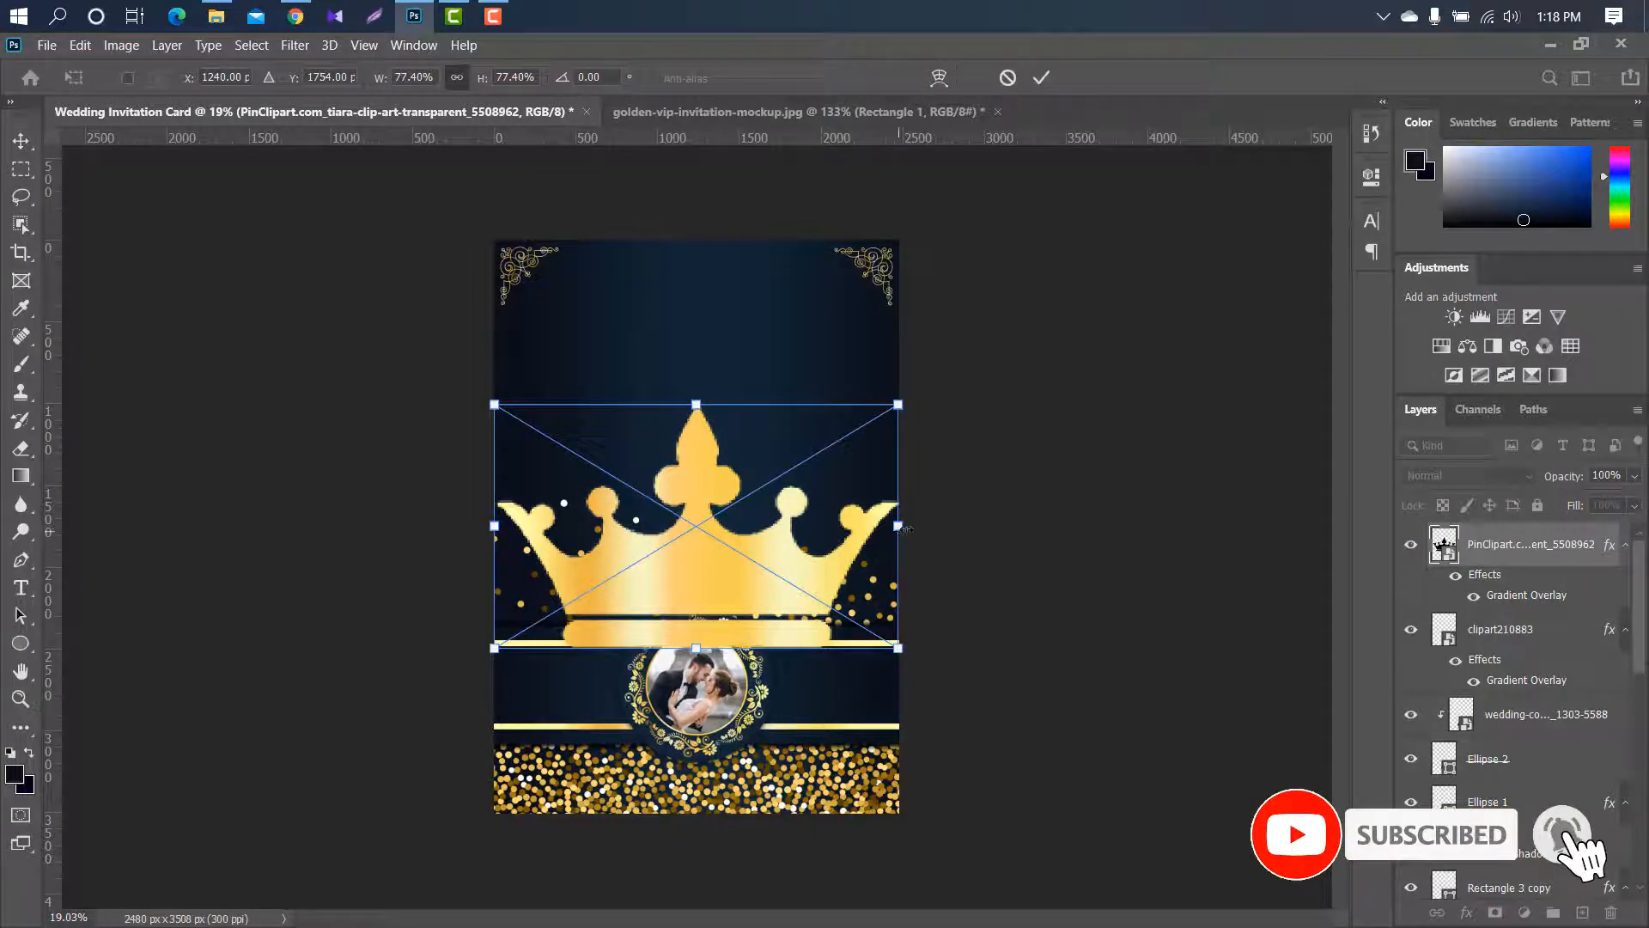
left_click_drag(899, 526, 622, 362)
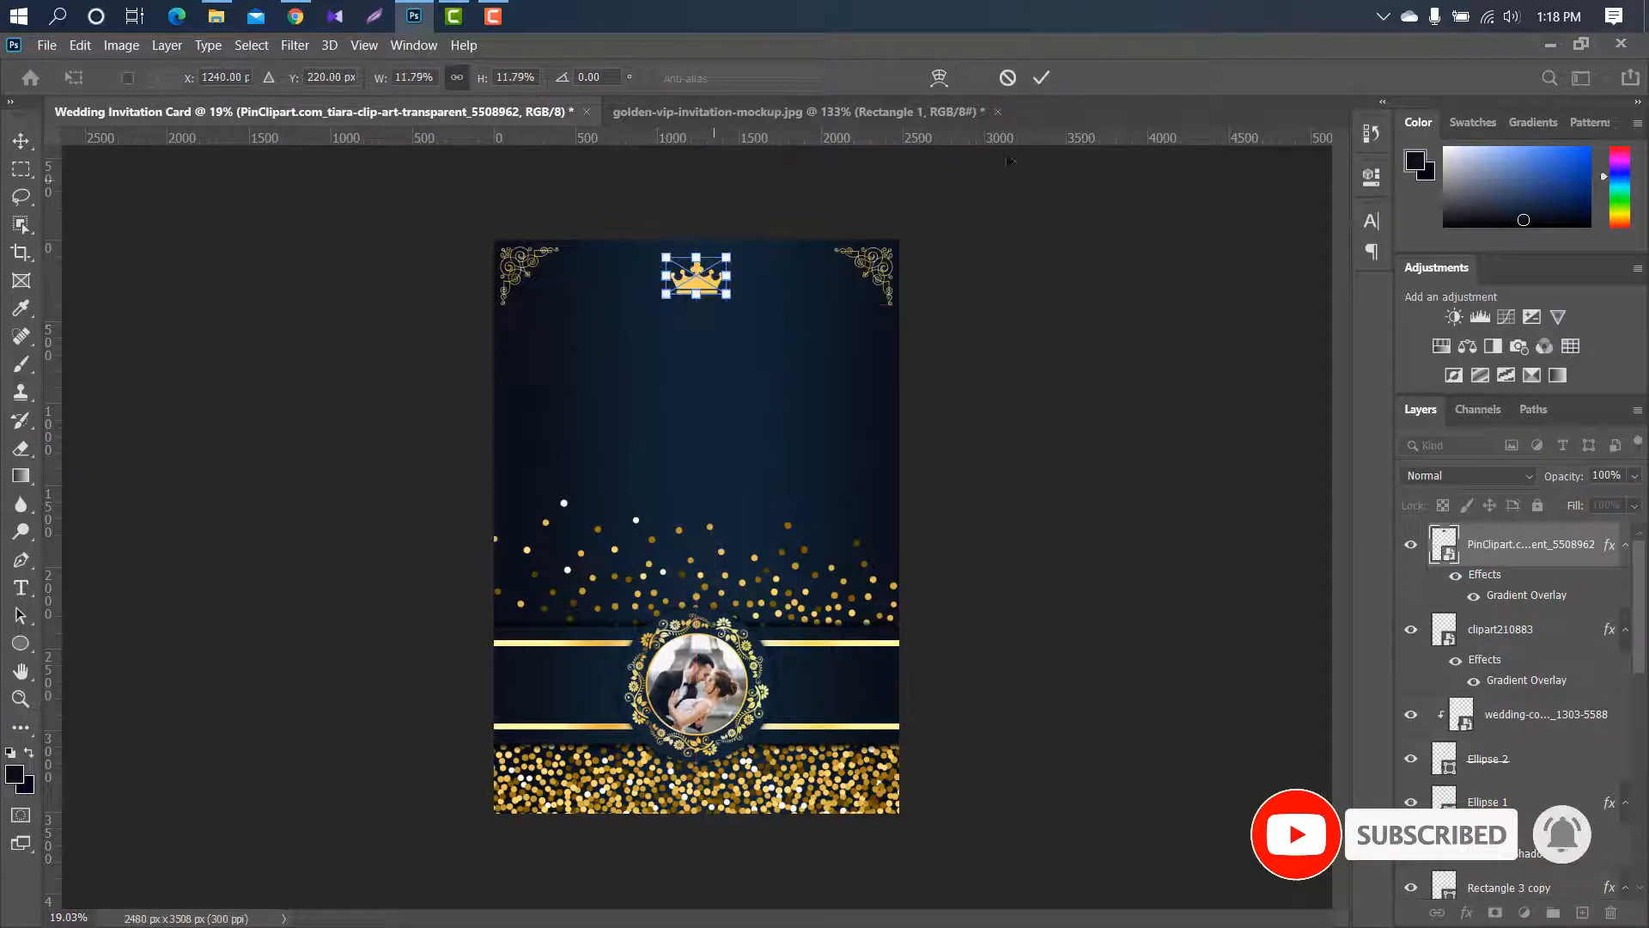
left_click(1041, 77)
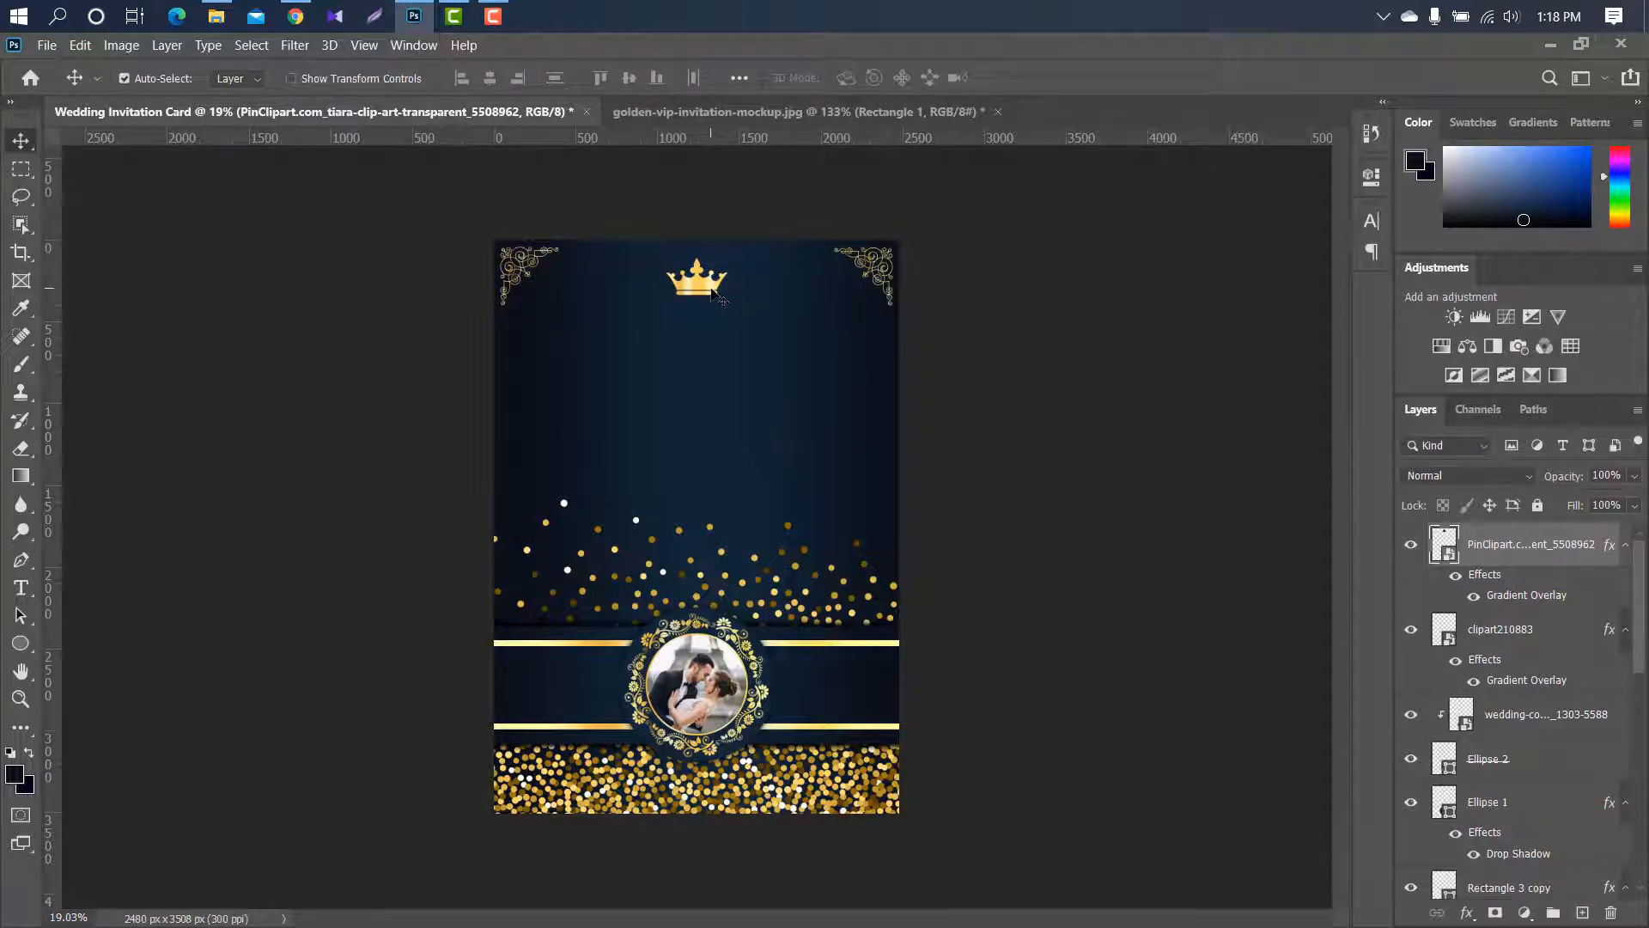
Nudge the crown slightly upward, closer to the card's upper edge
key("shift+Up")
key("shift+Up")
key("shift+Up")
key("shift+Up")
key("shift+Up")
key("shift+Up")
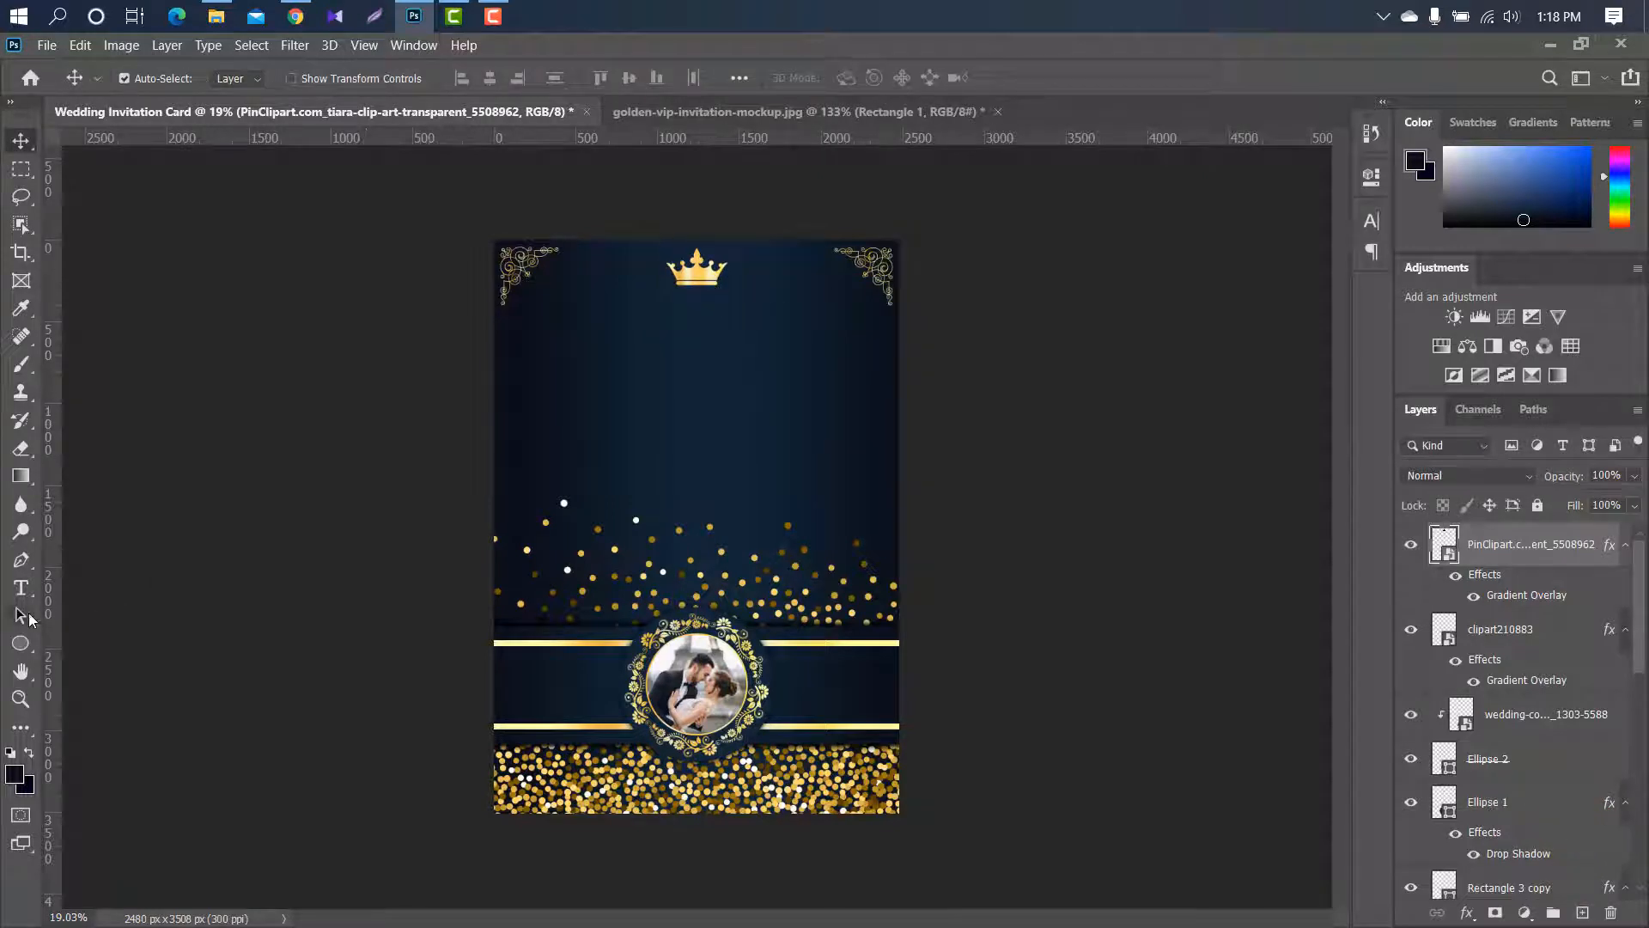
Add the text "VIP" in 45 pt Arial Regular just below the crown
left_click(21, 587)
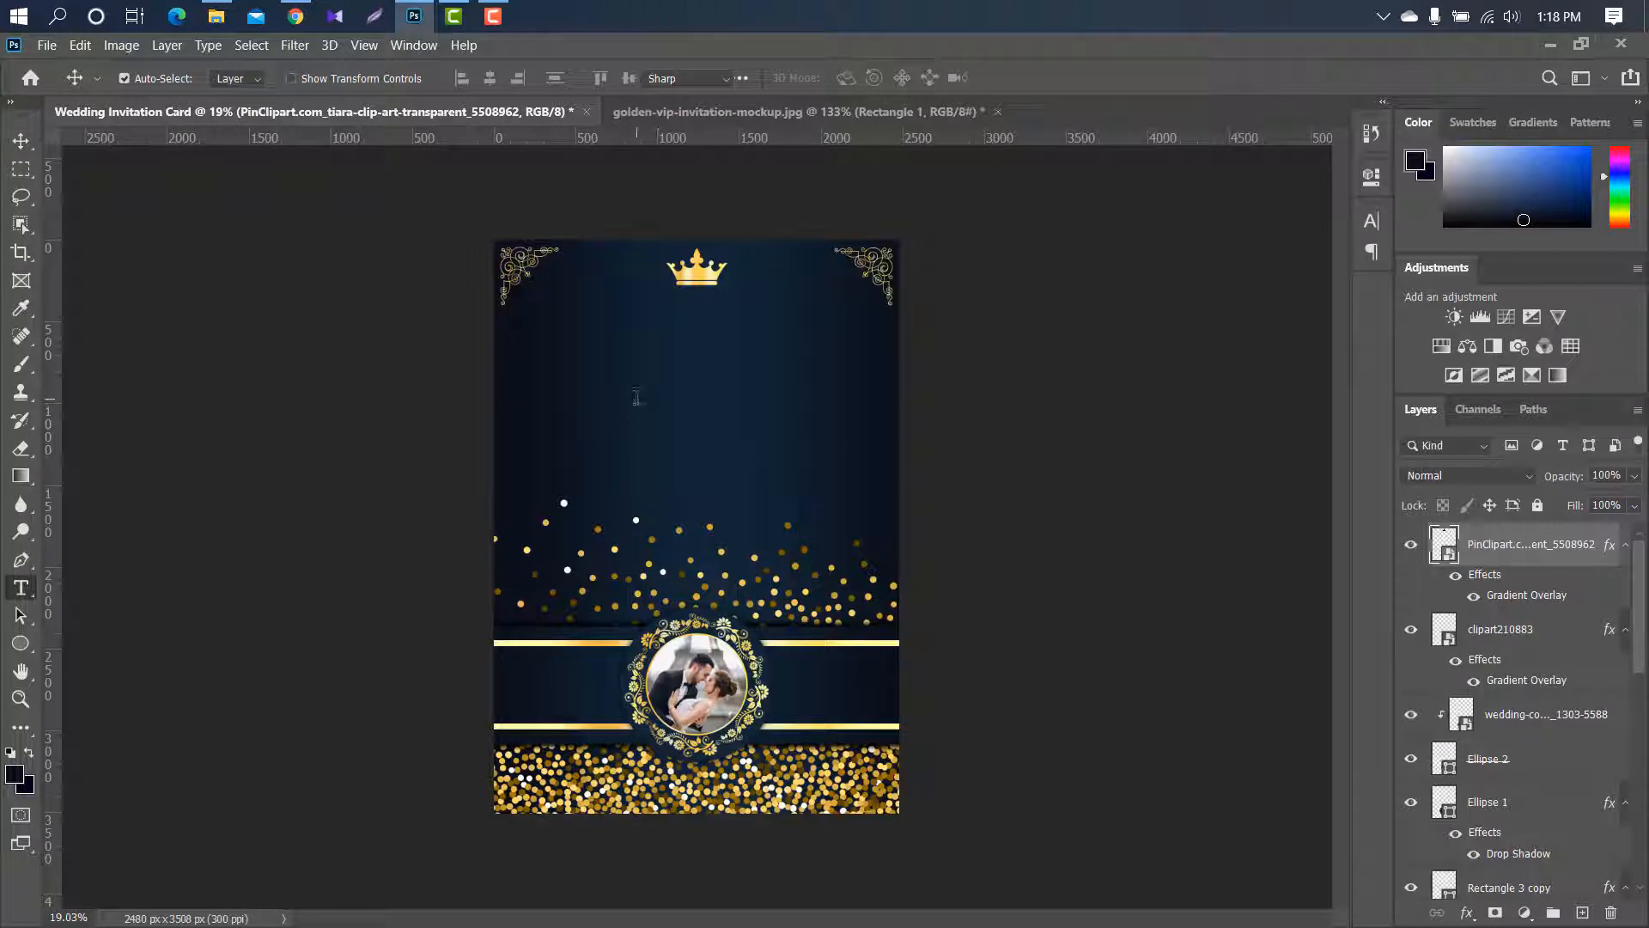
left_click(635, 319)
key("BackSpace")
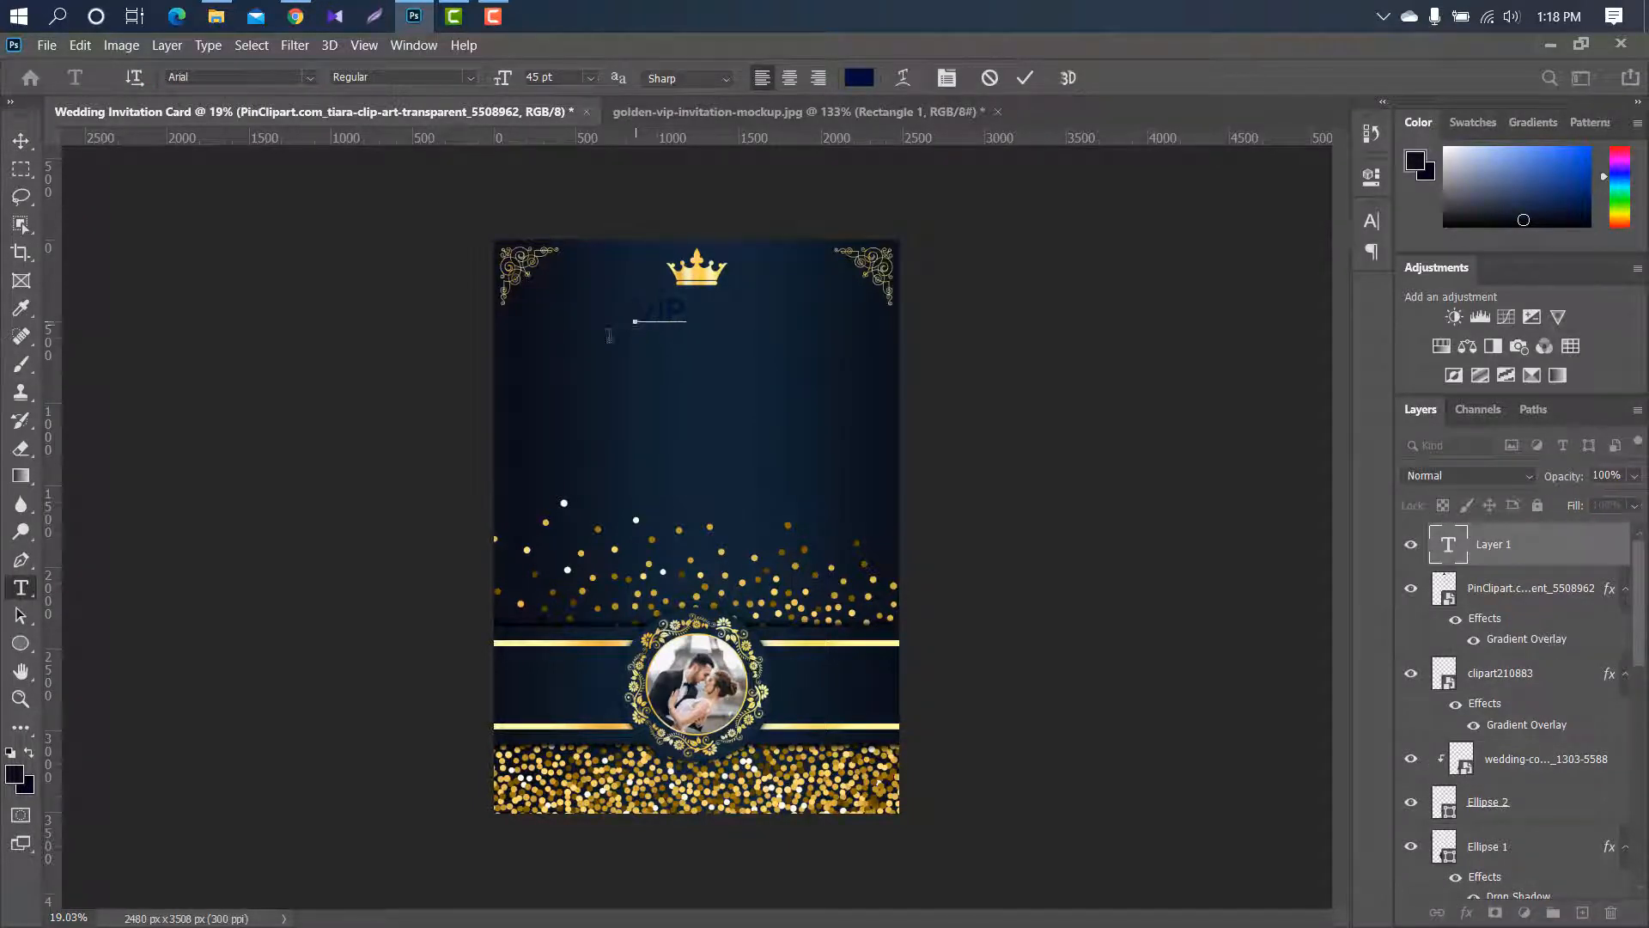
left_click(1025, 78)
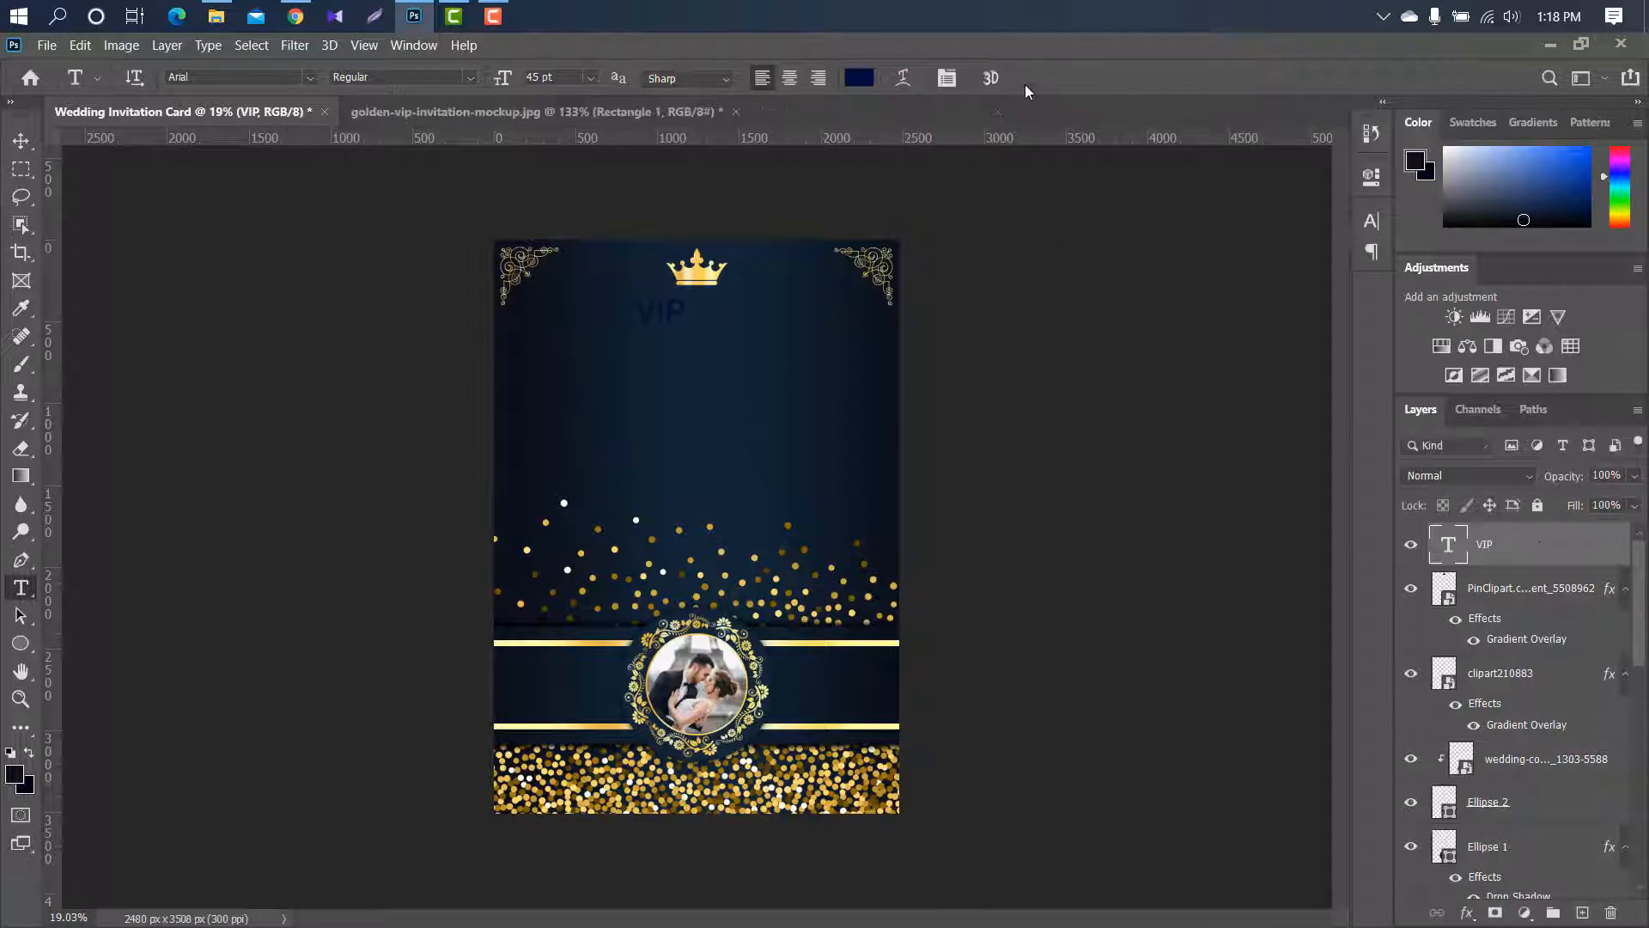
Give the VIP text a gold linear Gradient Overlay and make it faux bold
double_click(1588, 547)
left_click(929, 416)
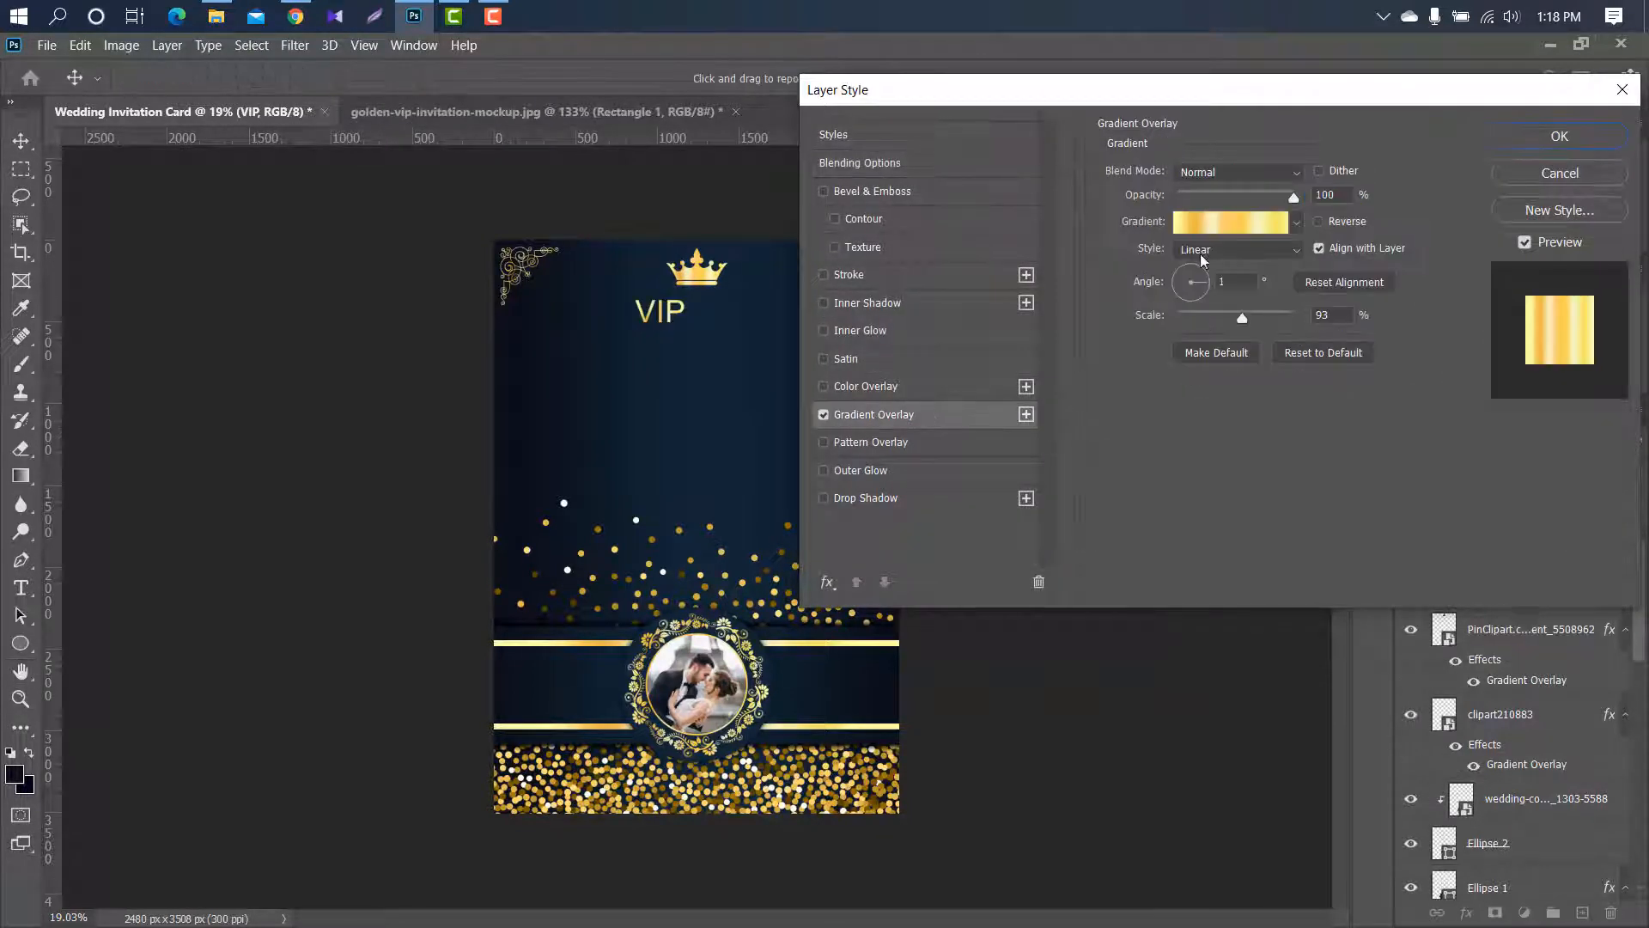
left_click(1540, 139)
left_click(1372, 221)
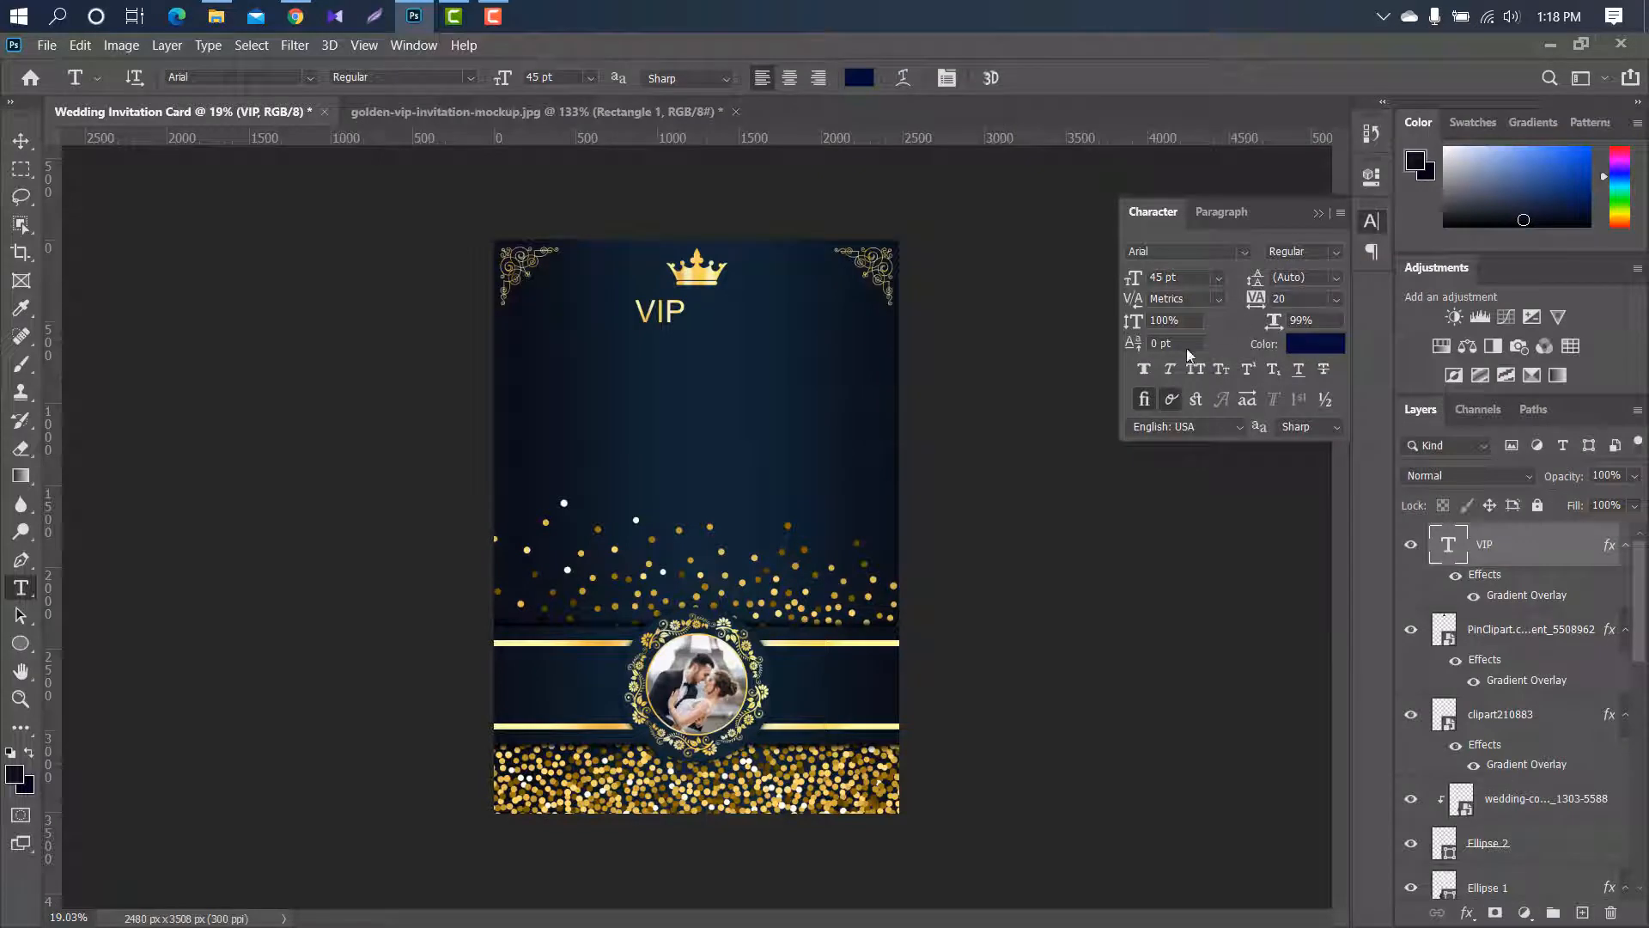
left_click(1148, 371)
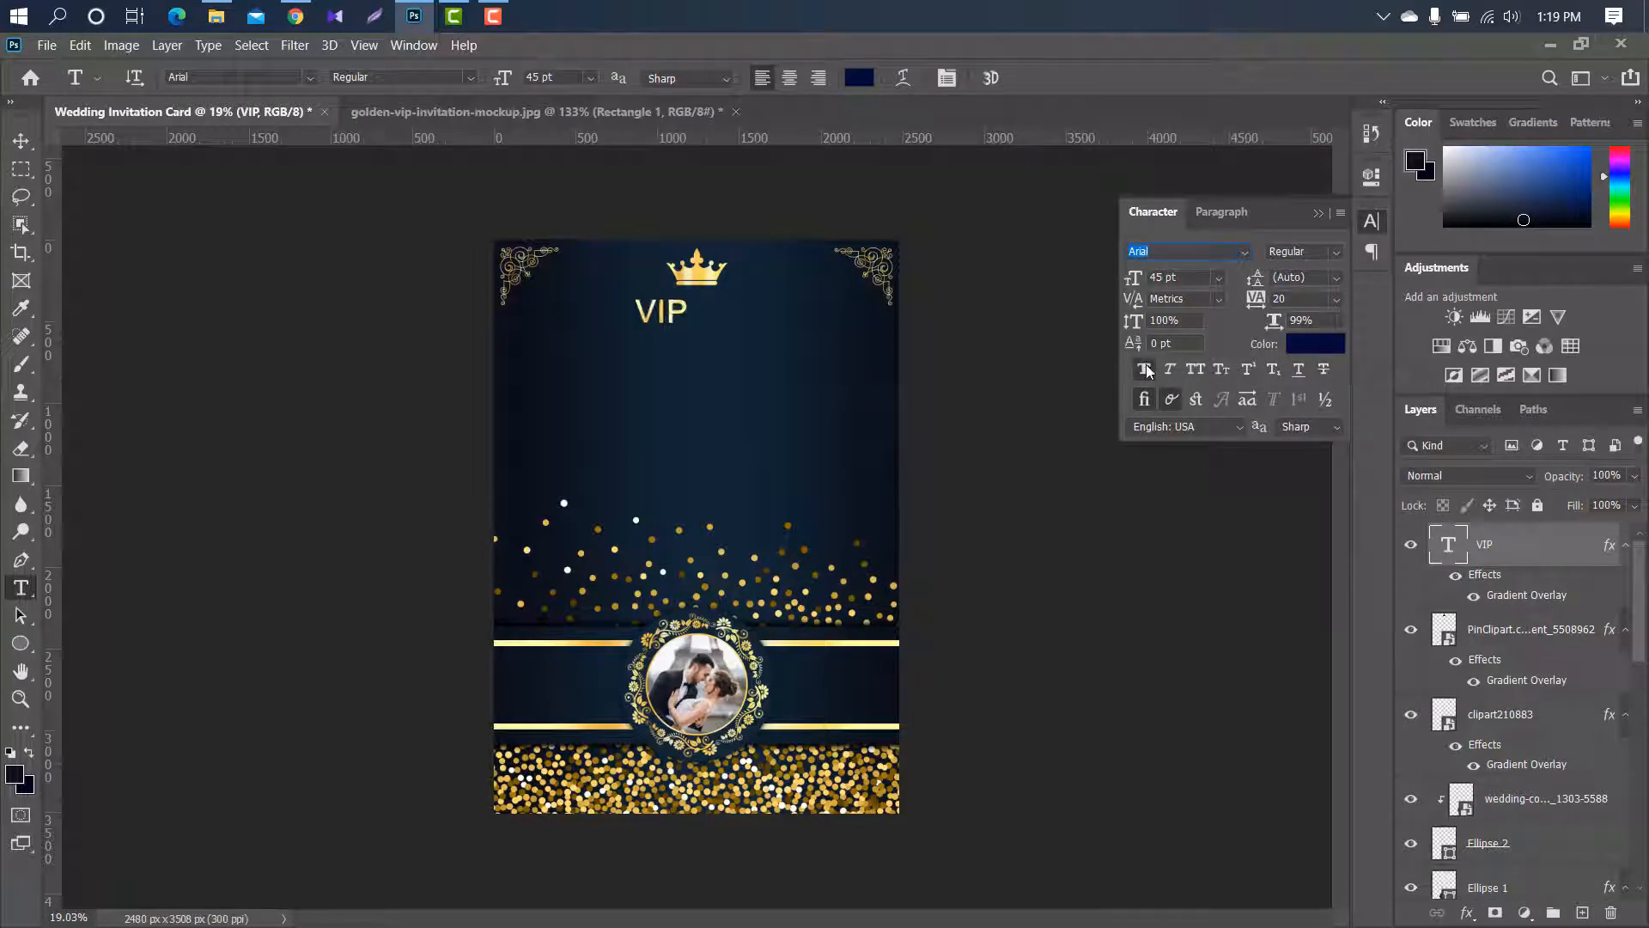
left_click(1371, 221)
Scale the VIP text down to about 32 pt and centre it directly below the crown
left_click(21, 141)
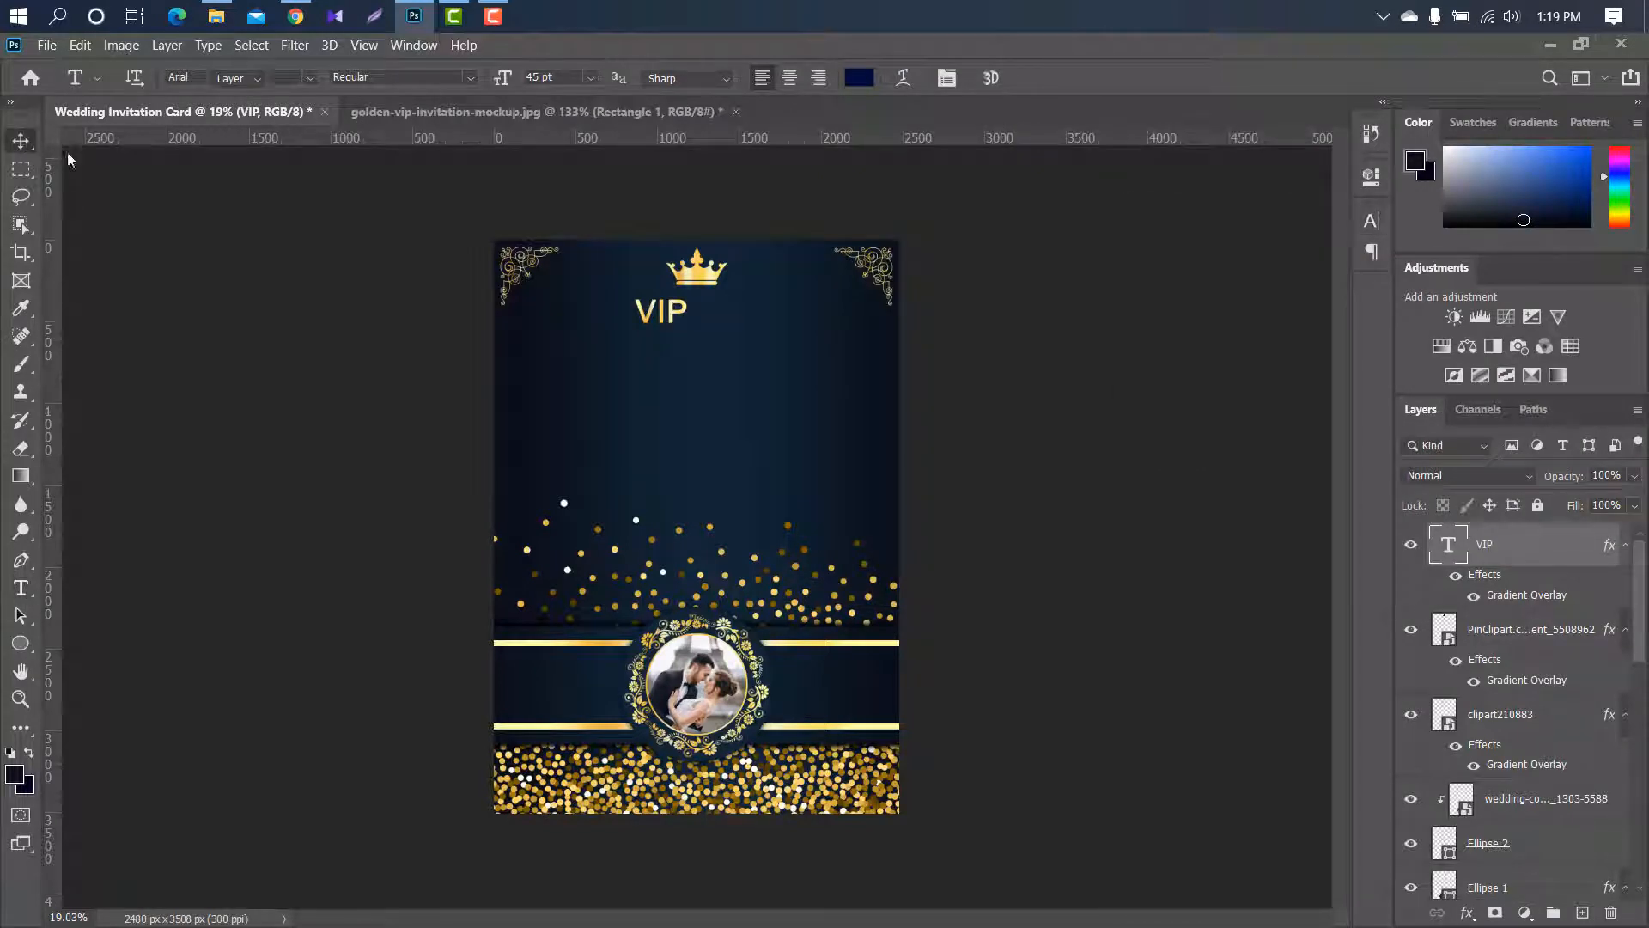
key("ctrl+t")
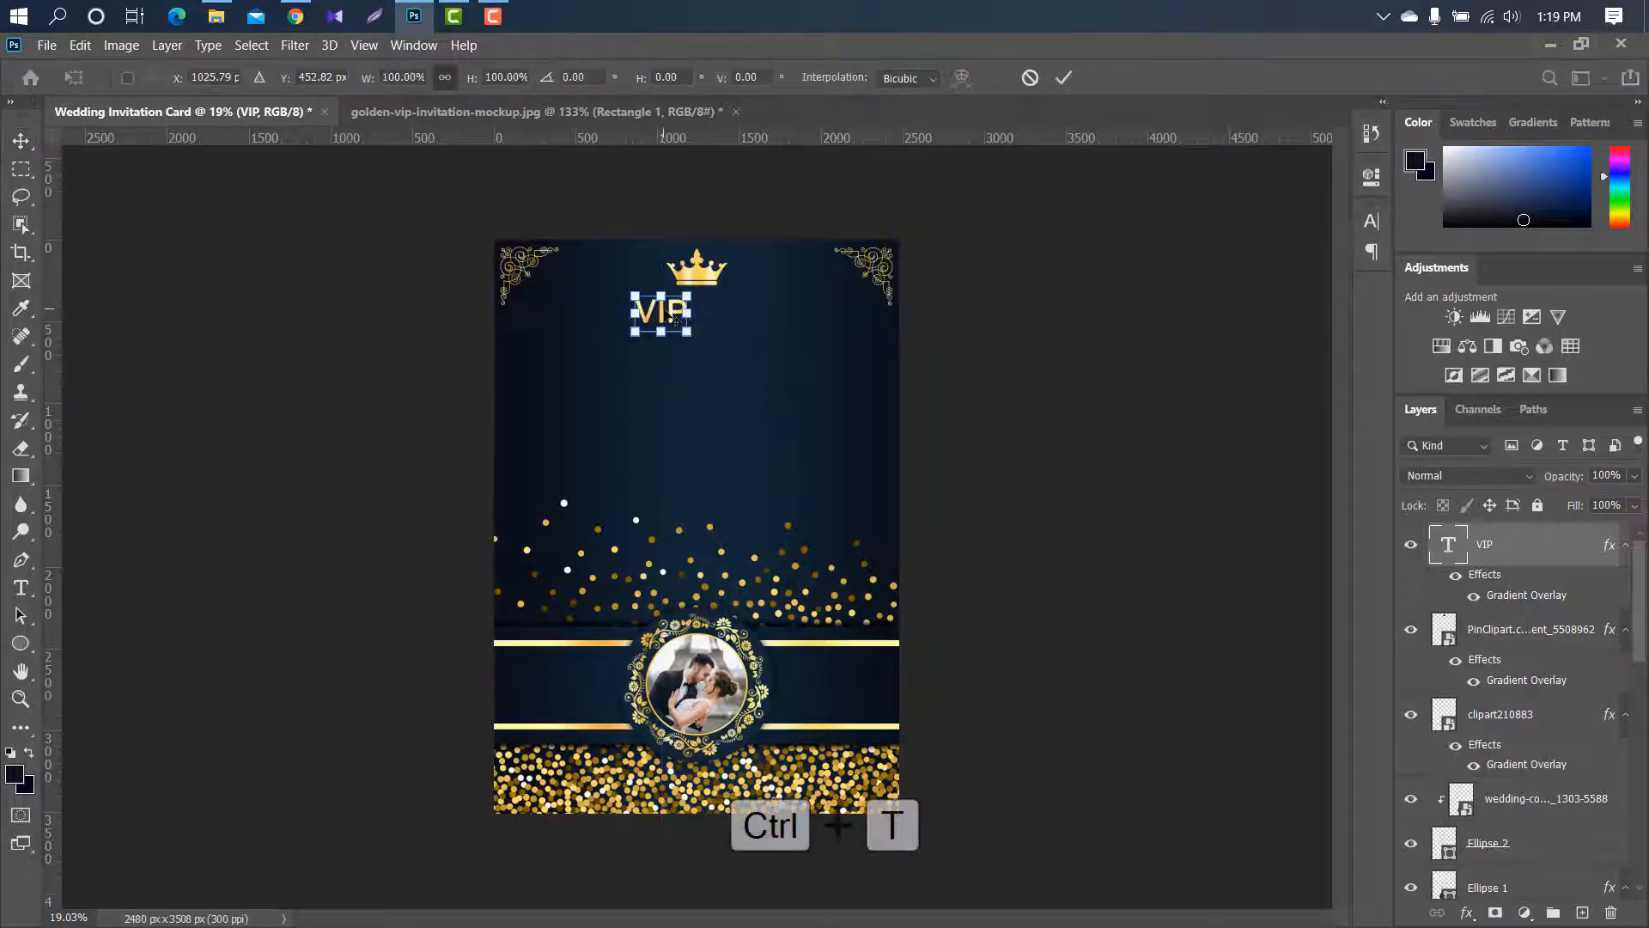
left_click_drag(672, 300, 723, 293)
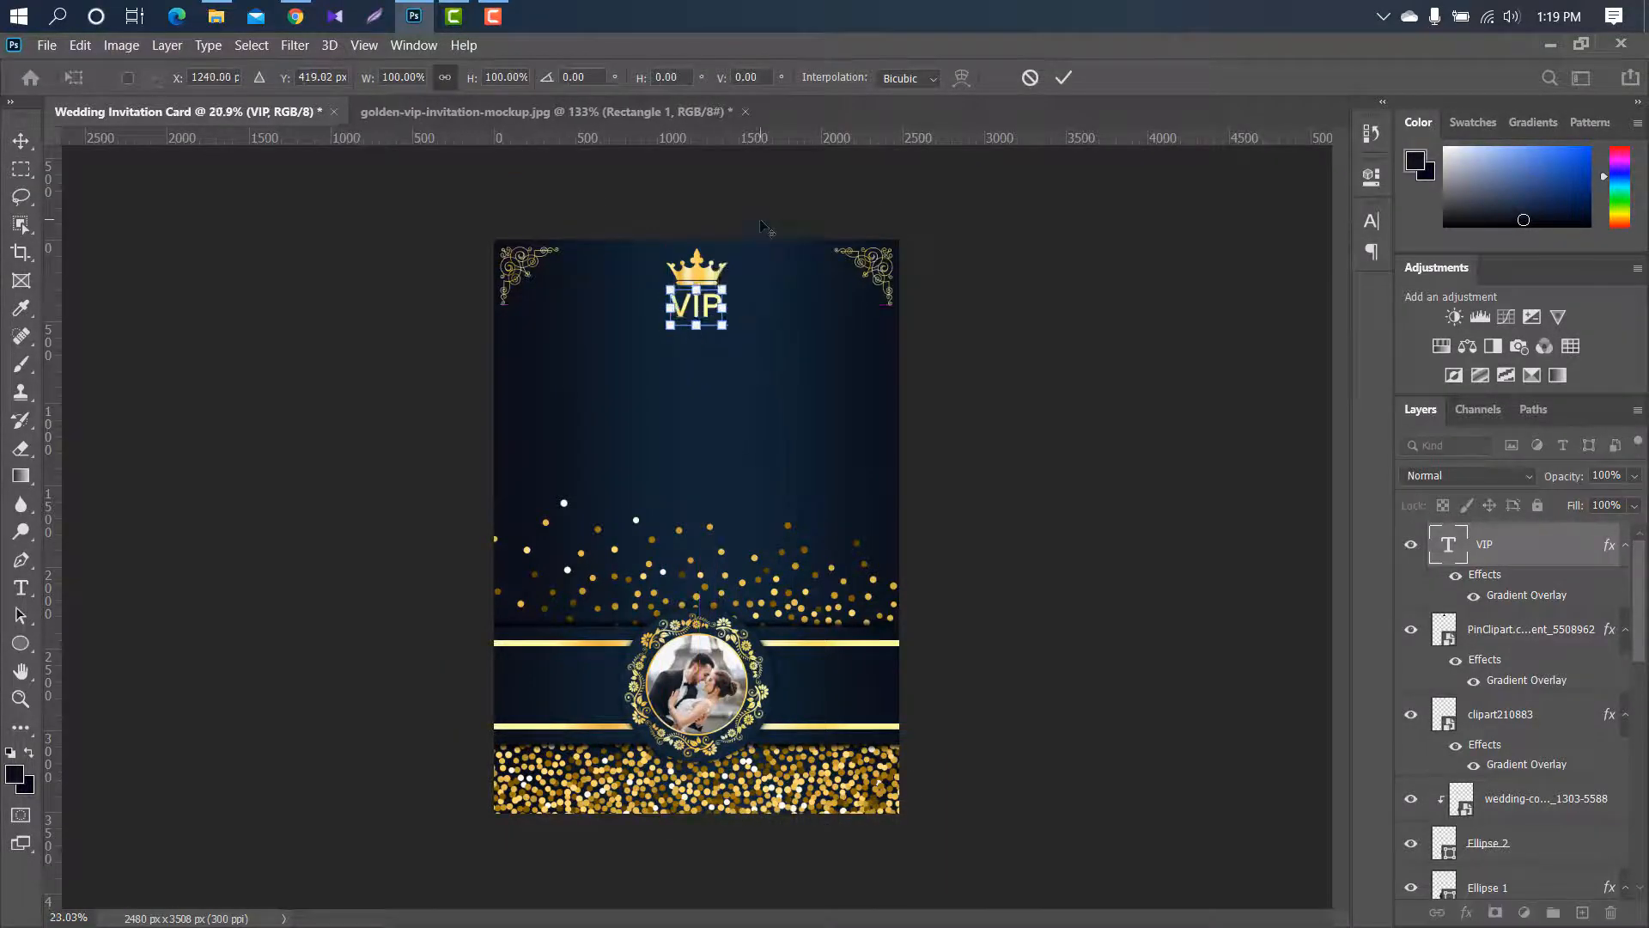
scroll(753, 279, "up", 4)
scroll(746, 223, "down", 4)
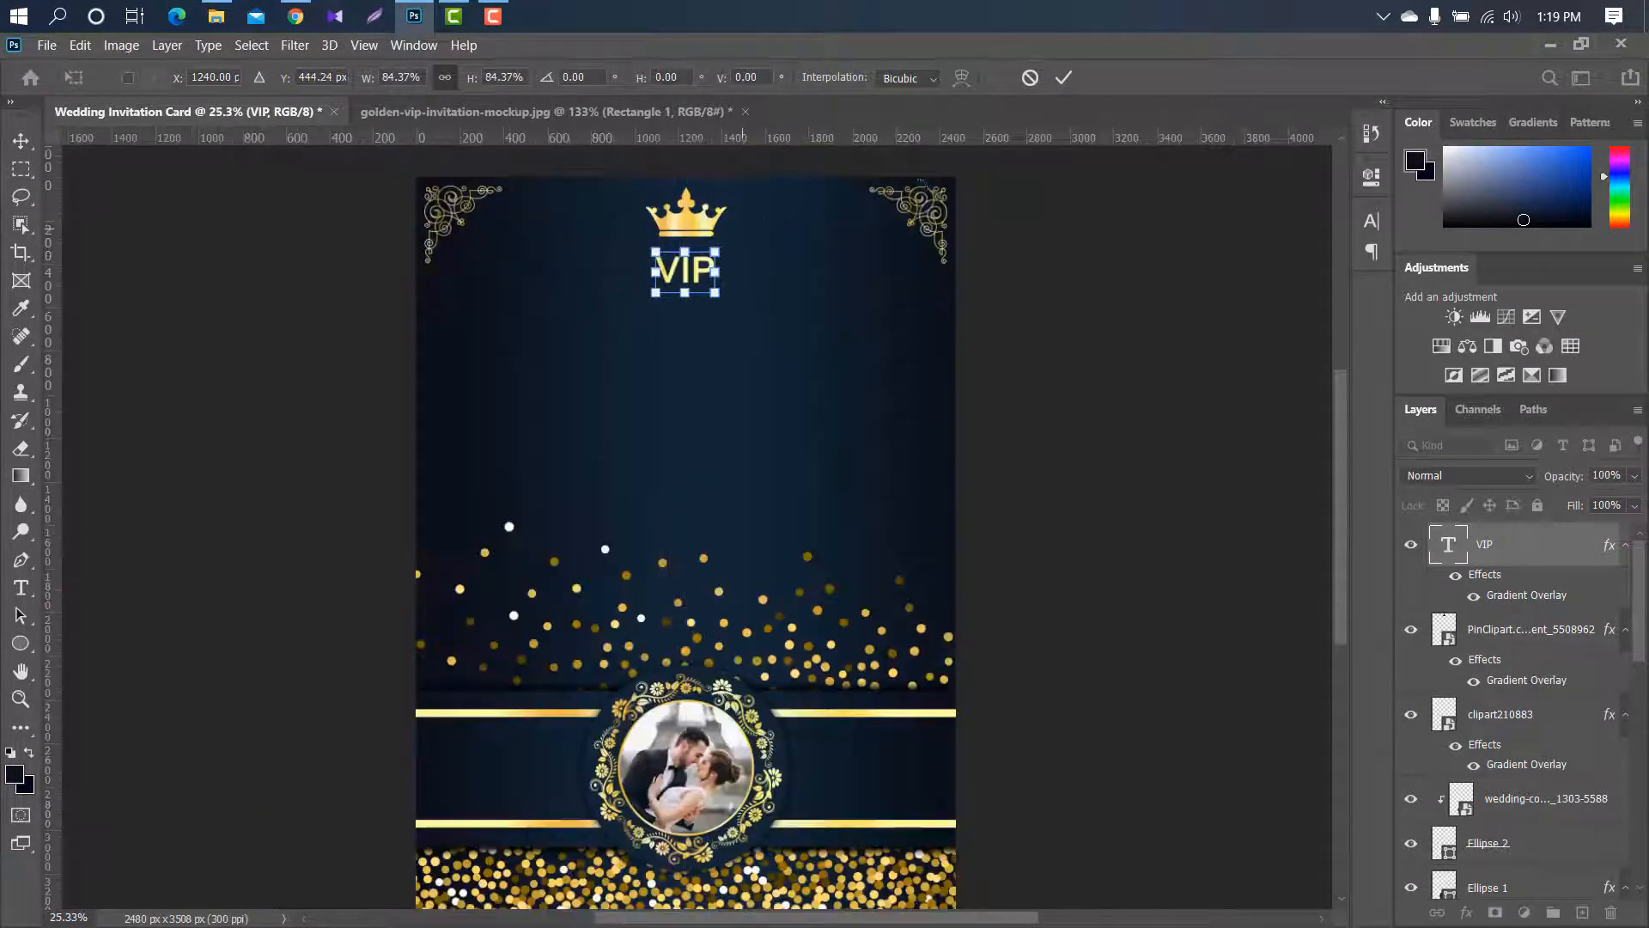
left_click(1064, 78)
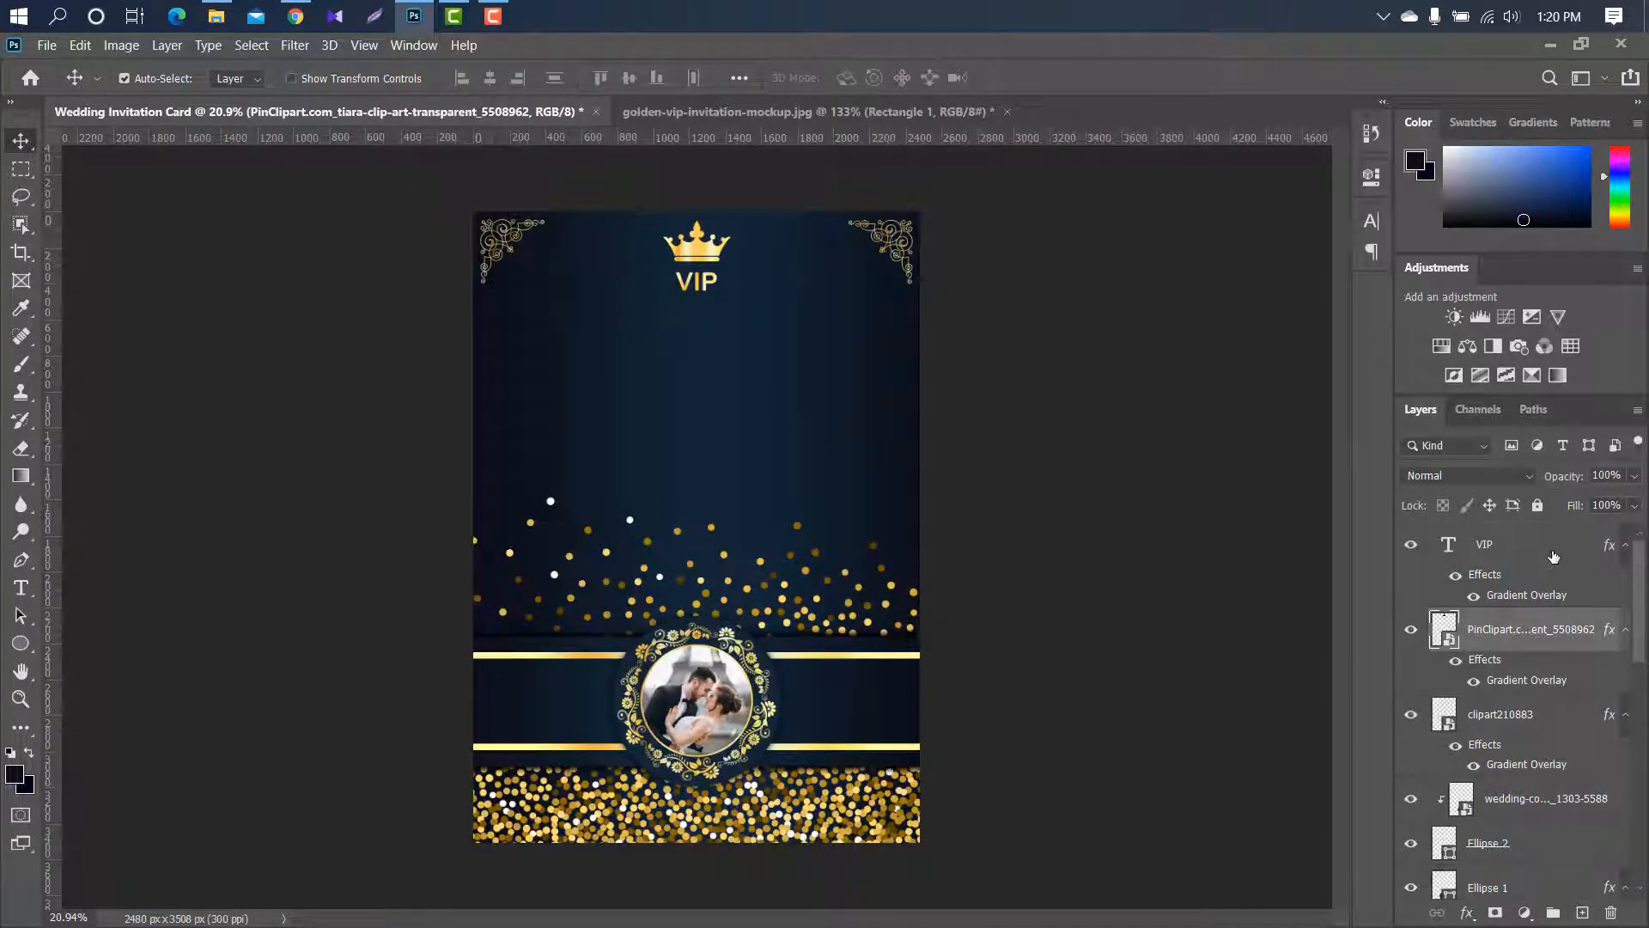
Duplicate the VIP text, move the copy below the original and scale it to 130.67%
left_click_drag(1554, 557, 1589, 912)
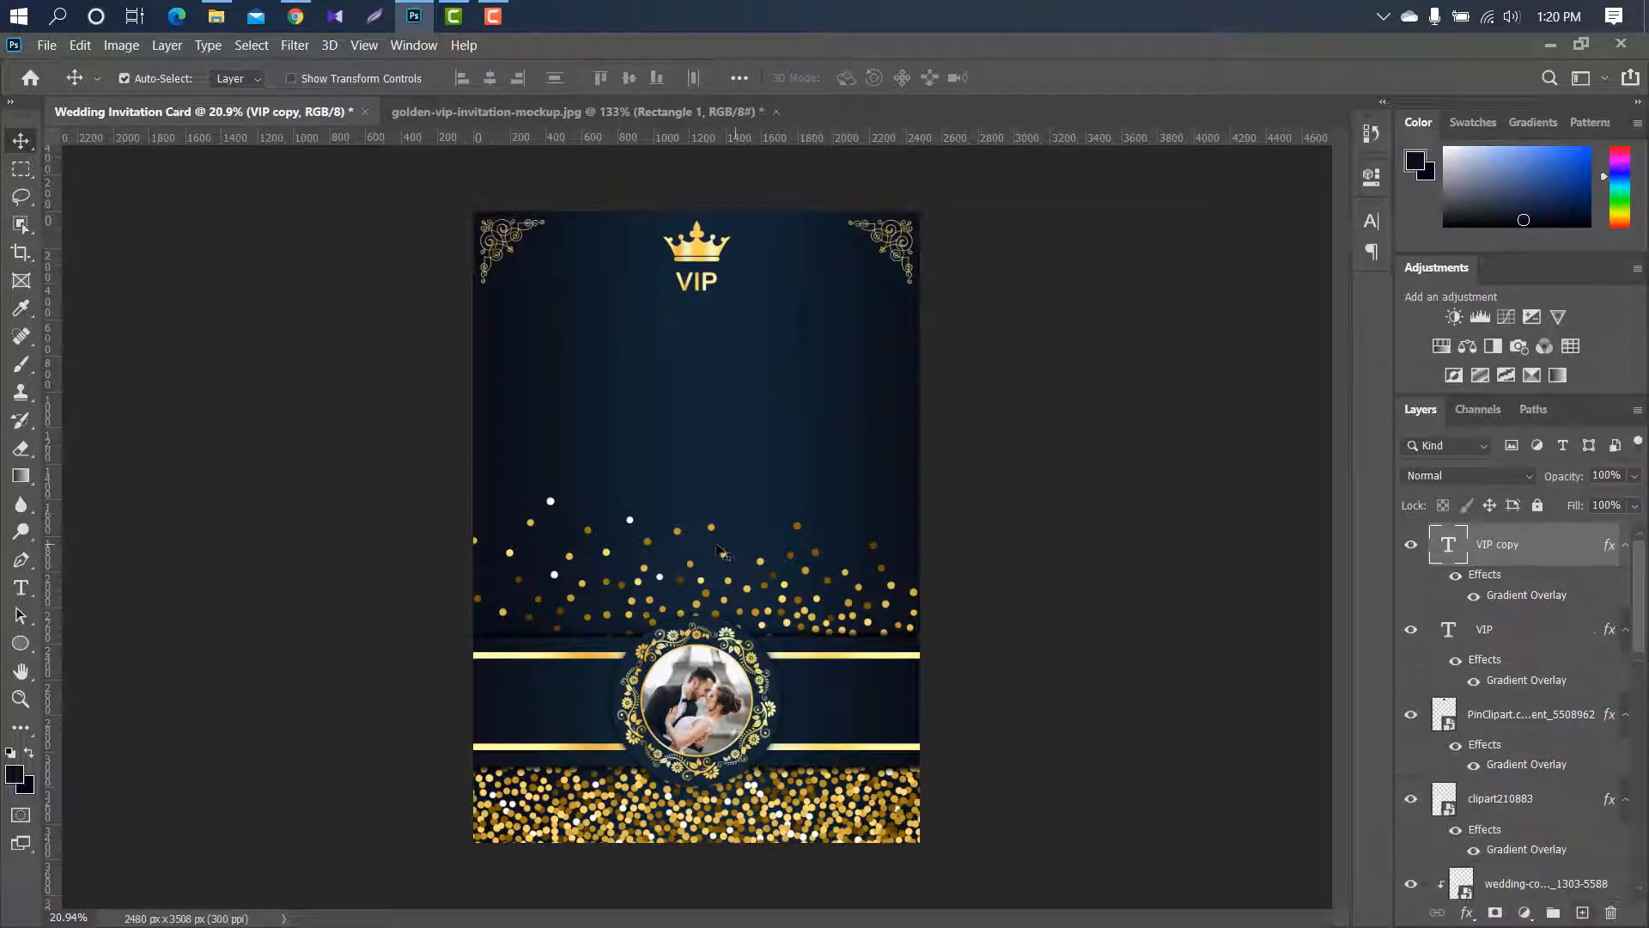
left_click_drag(719, 550, 668, 490)
left_click_drag(728, 290, 721, 339)
key("ctrl+t")
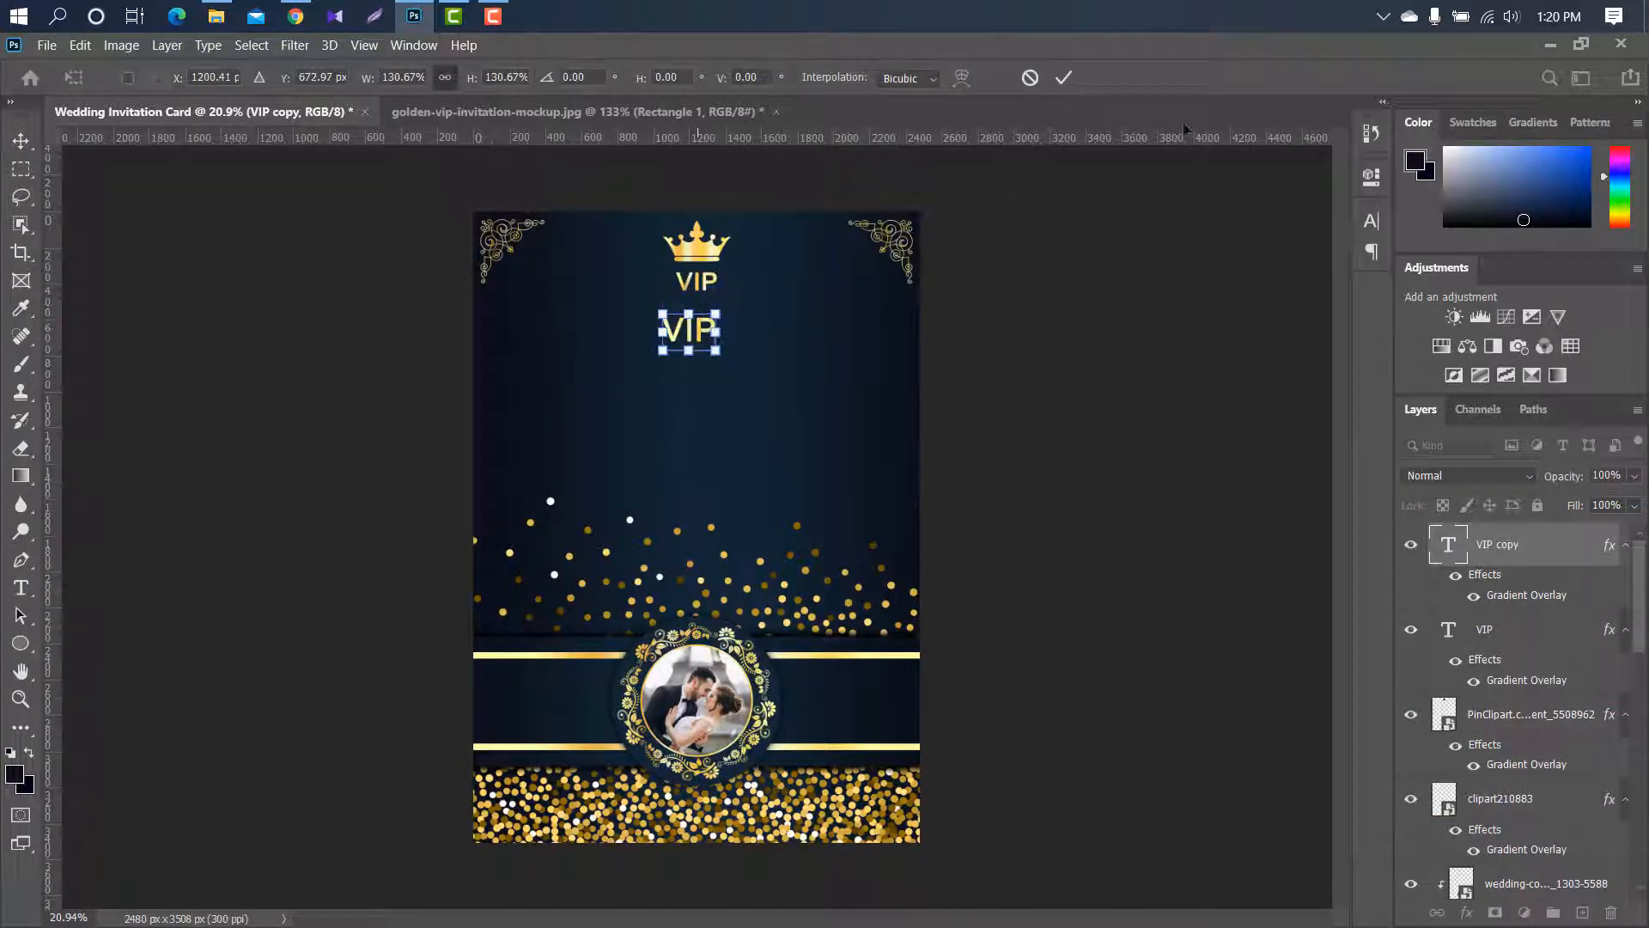
left_click(1064, 76)
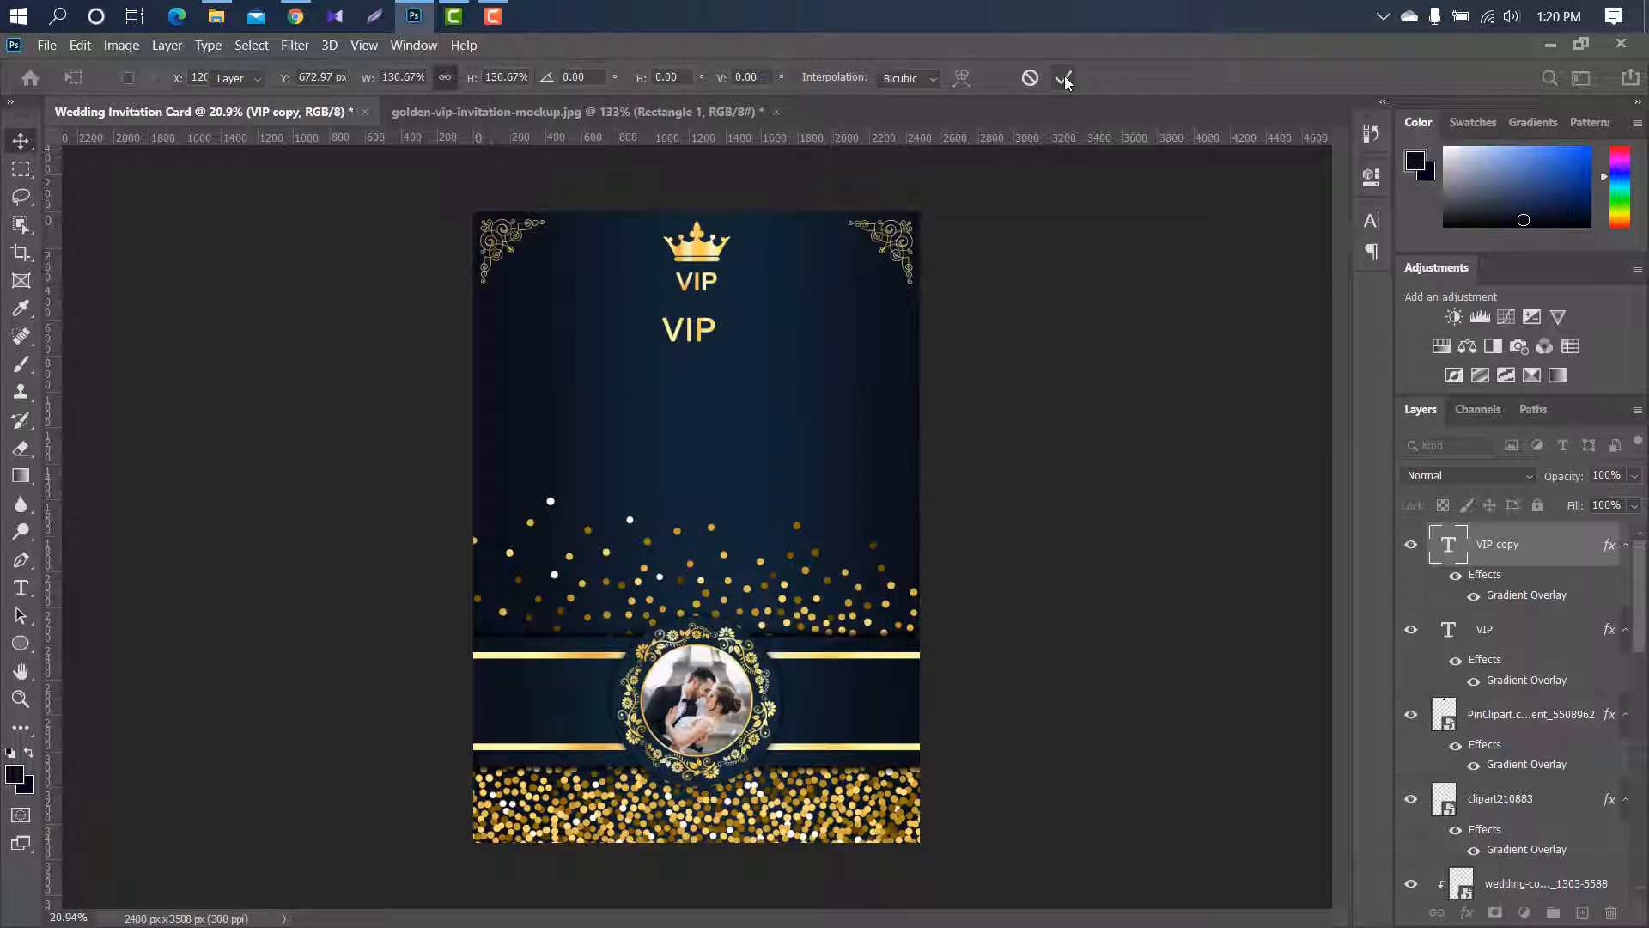
Replace the wording of the enlarged VIP copy with "Invitation"
double_click(1445, 543)
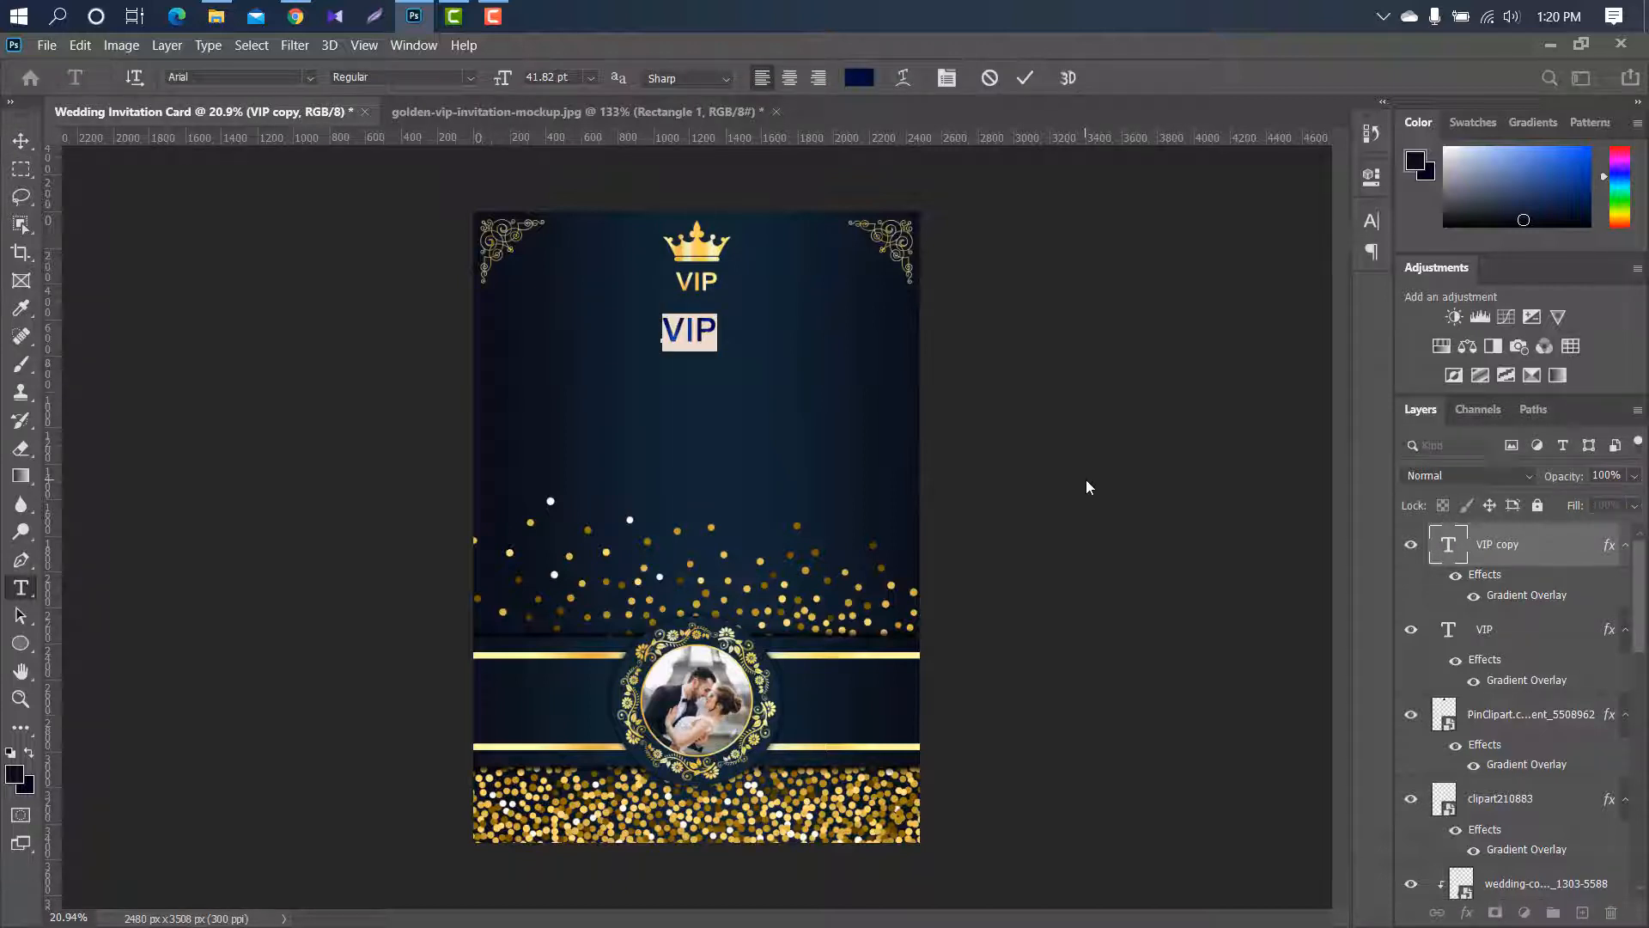
key("BackSpace")
type("Invi")
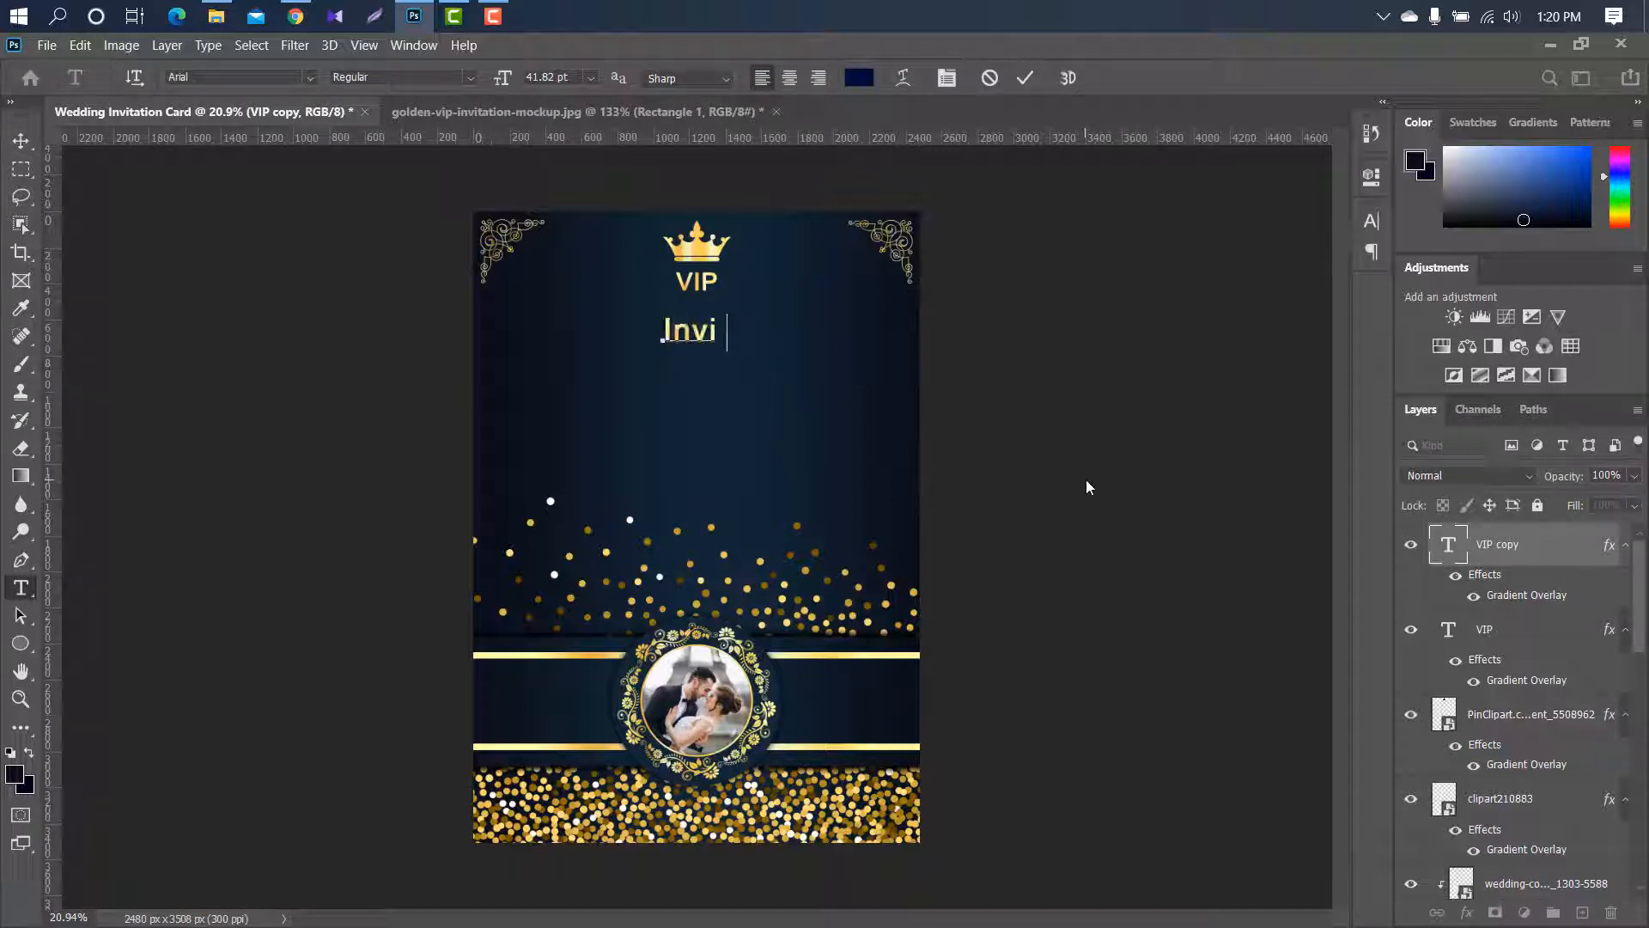
type("tation")
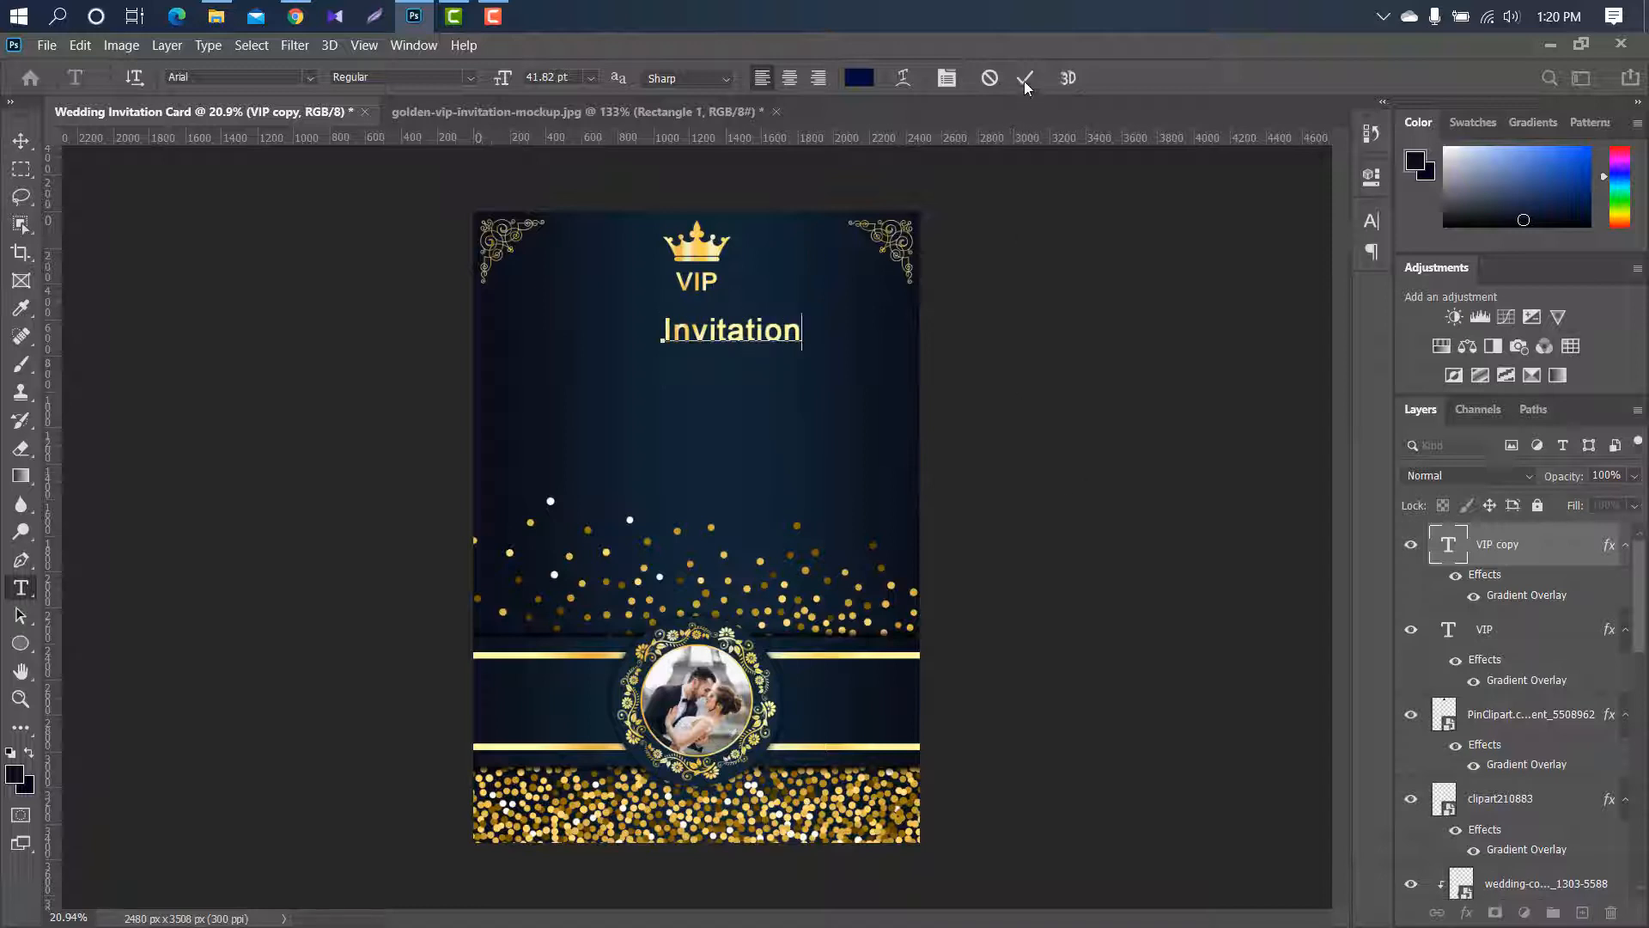
left_click(1024, 79)
key("v")
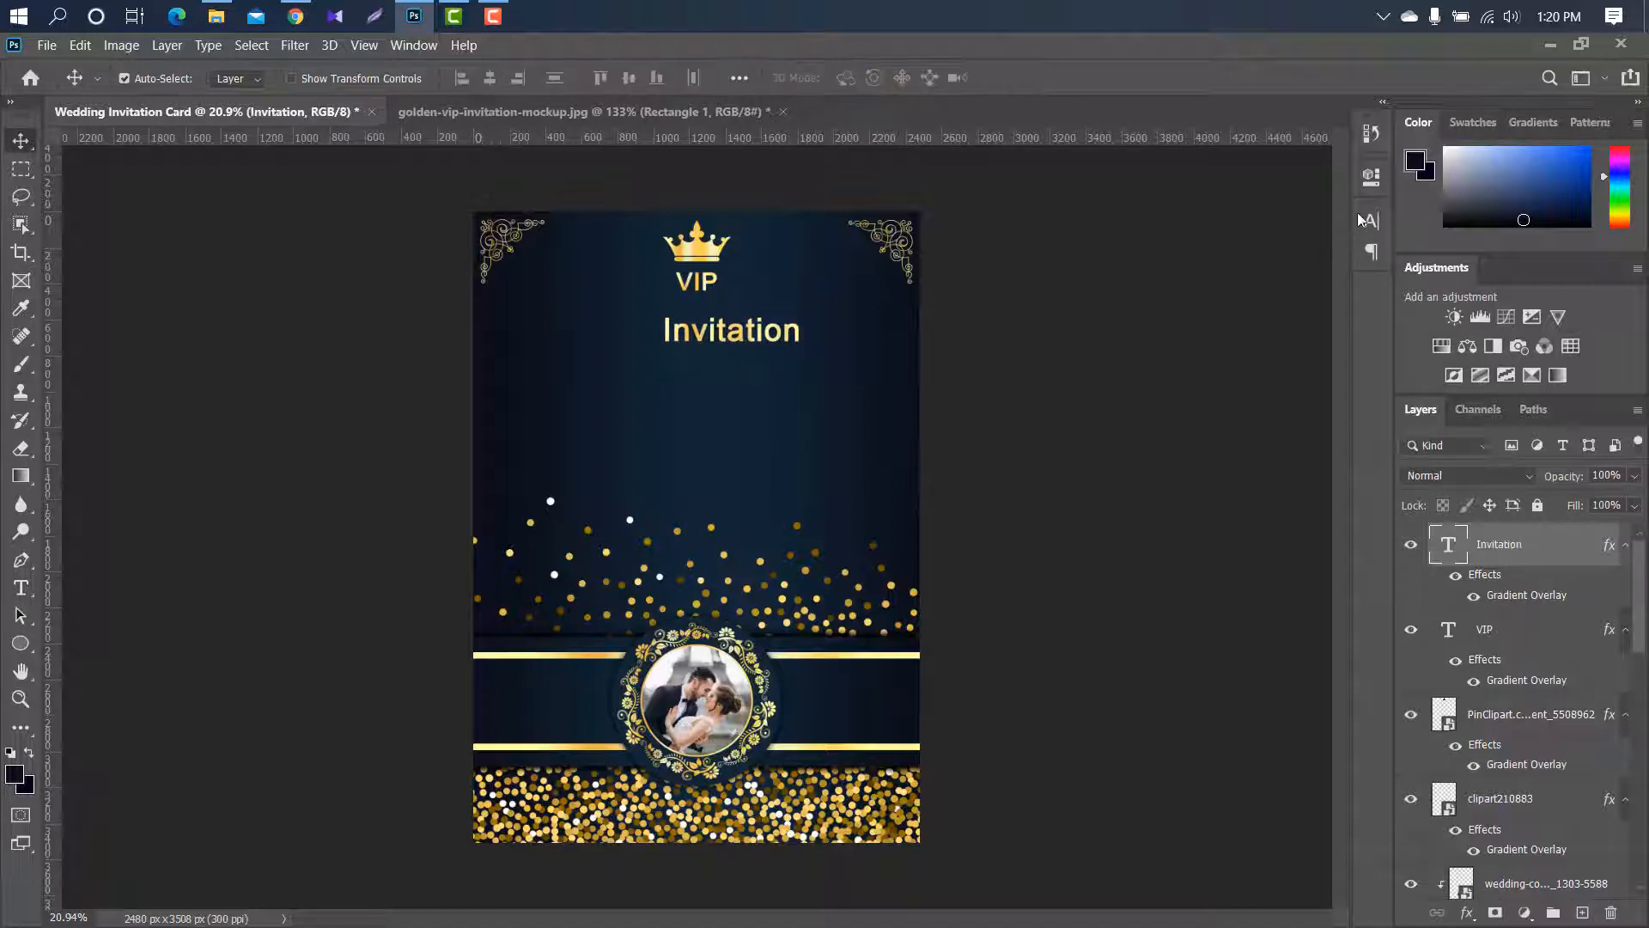
Change the font of the Invitation text to Edwardian Script ITC
left_click(1369, 220)
left_click(1244, 252)
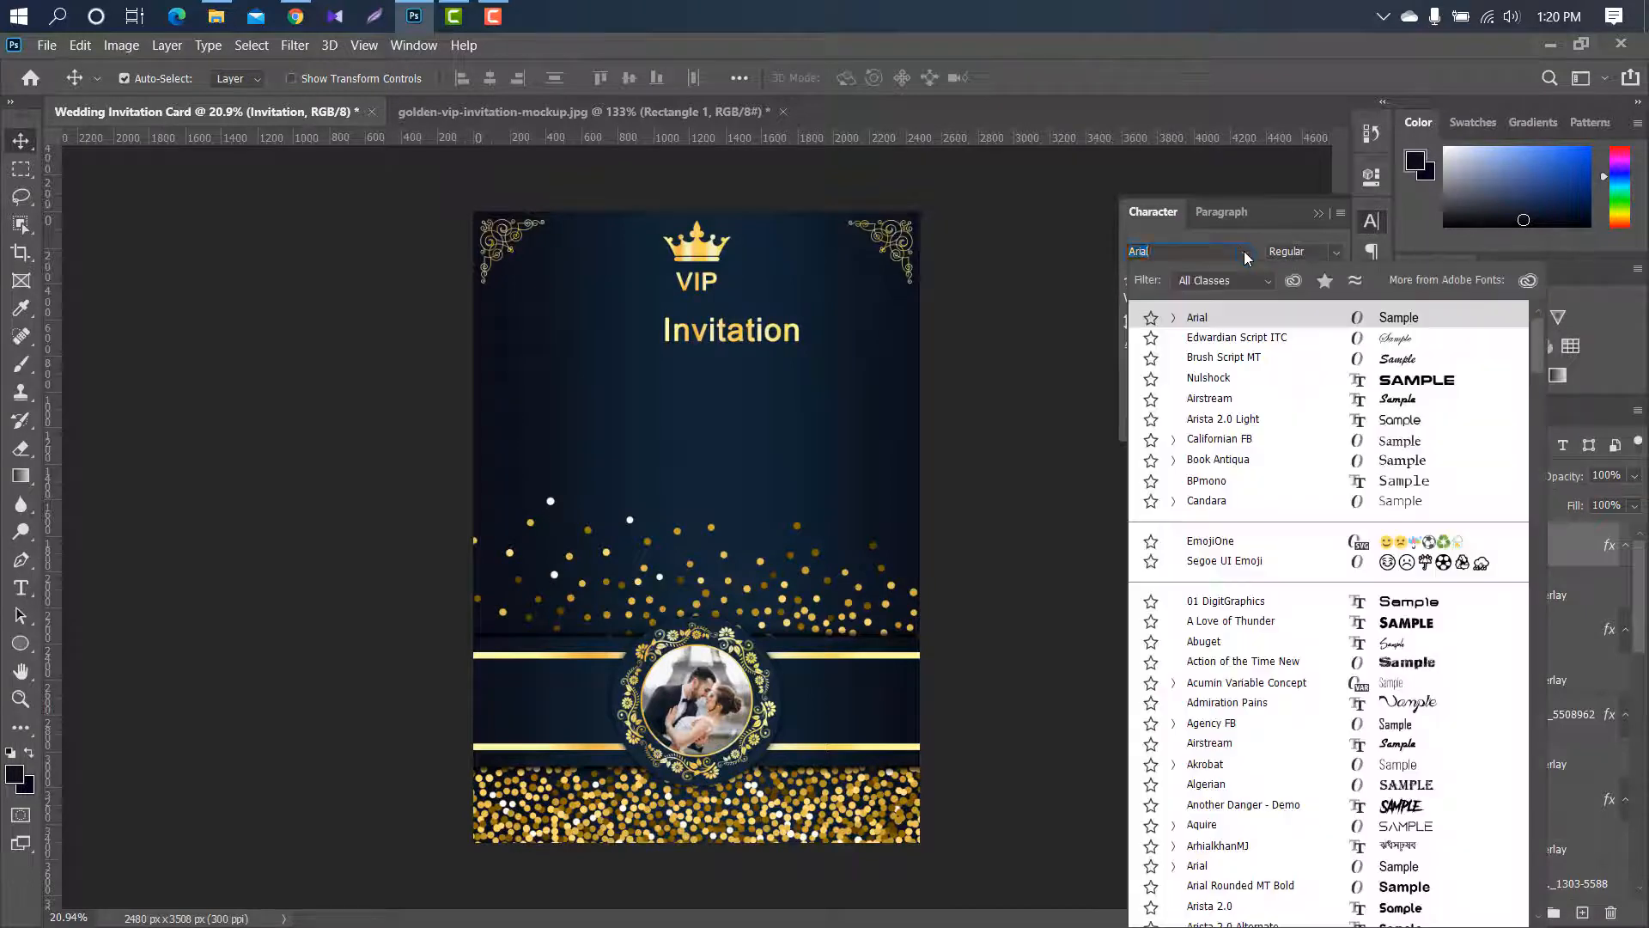
left_click(1237, 338)
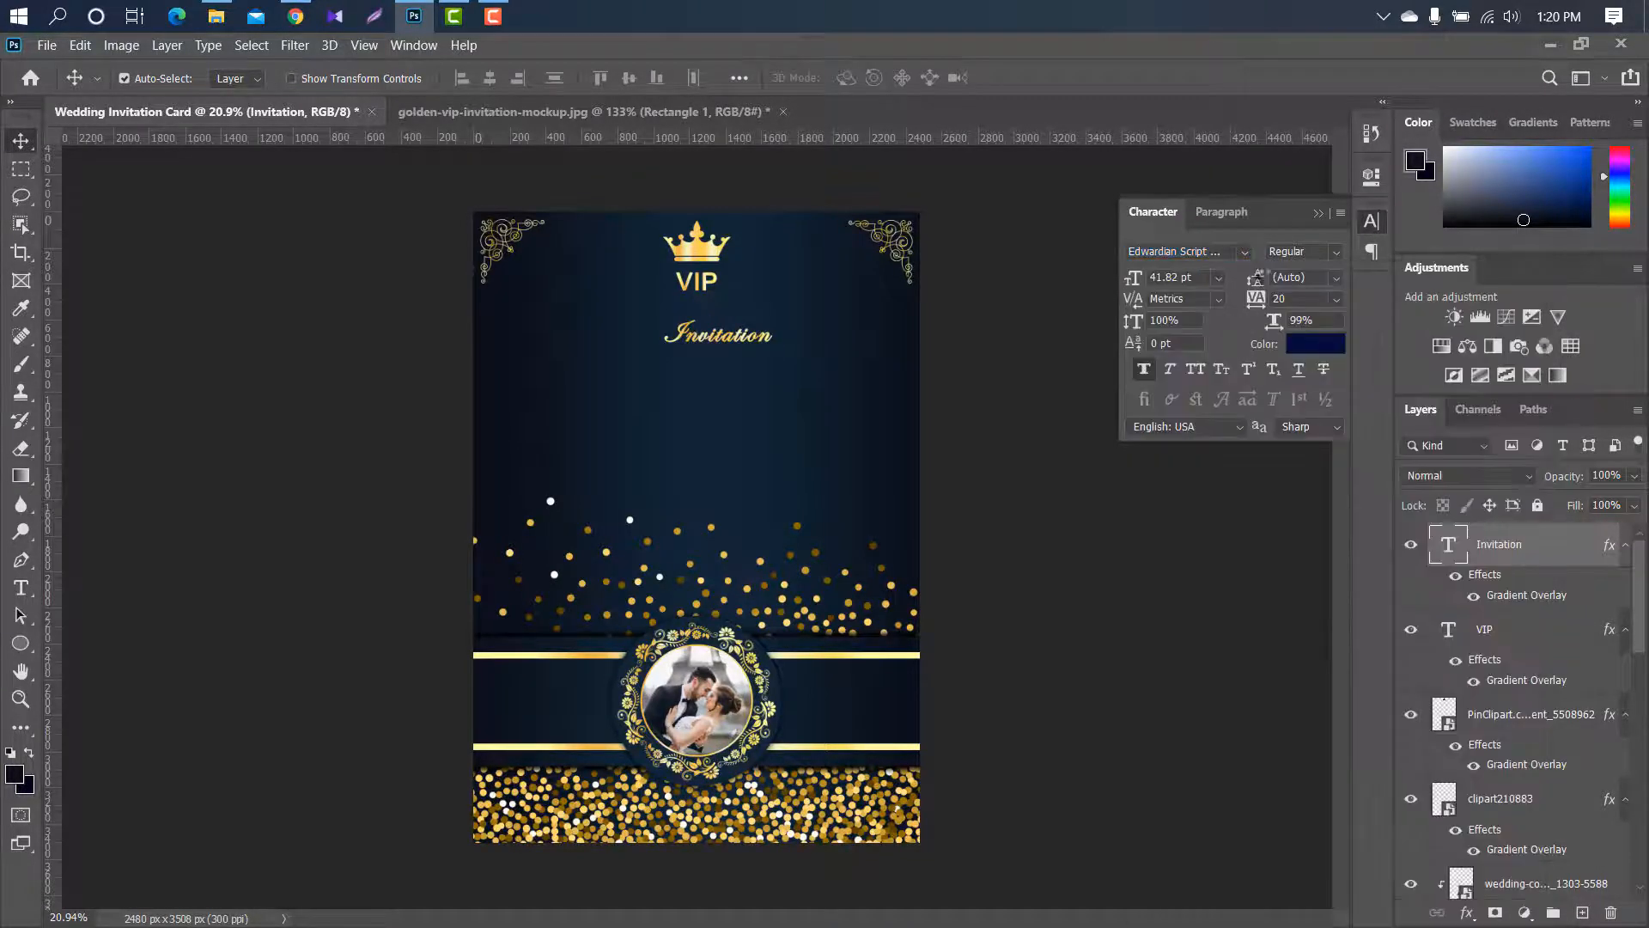
left_click(1320, 214)
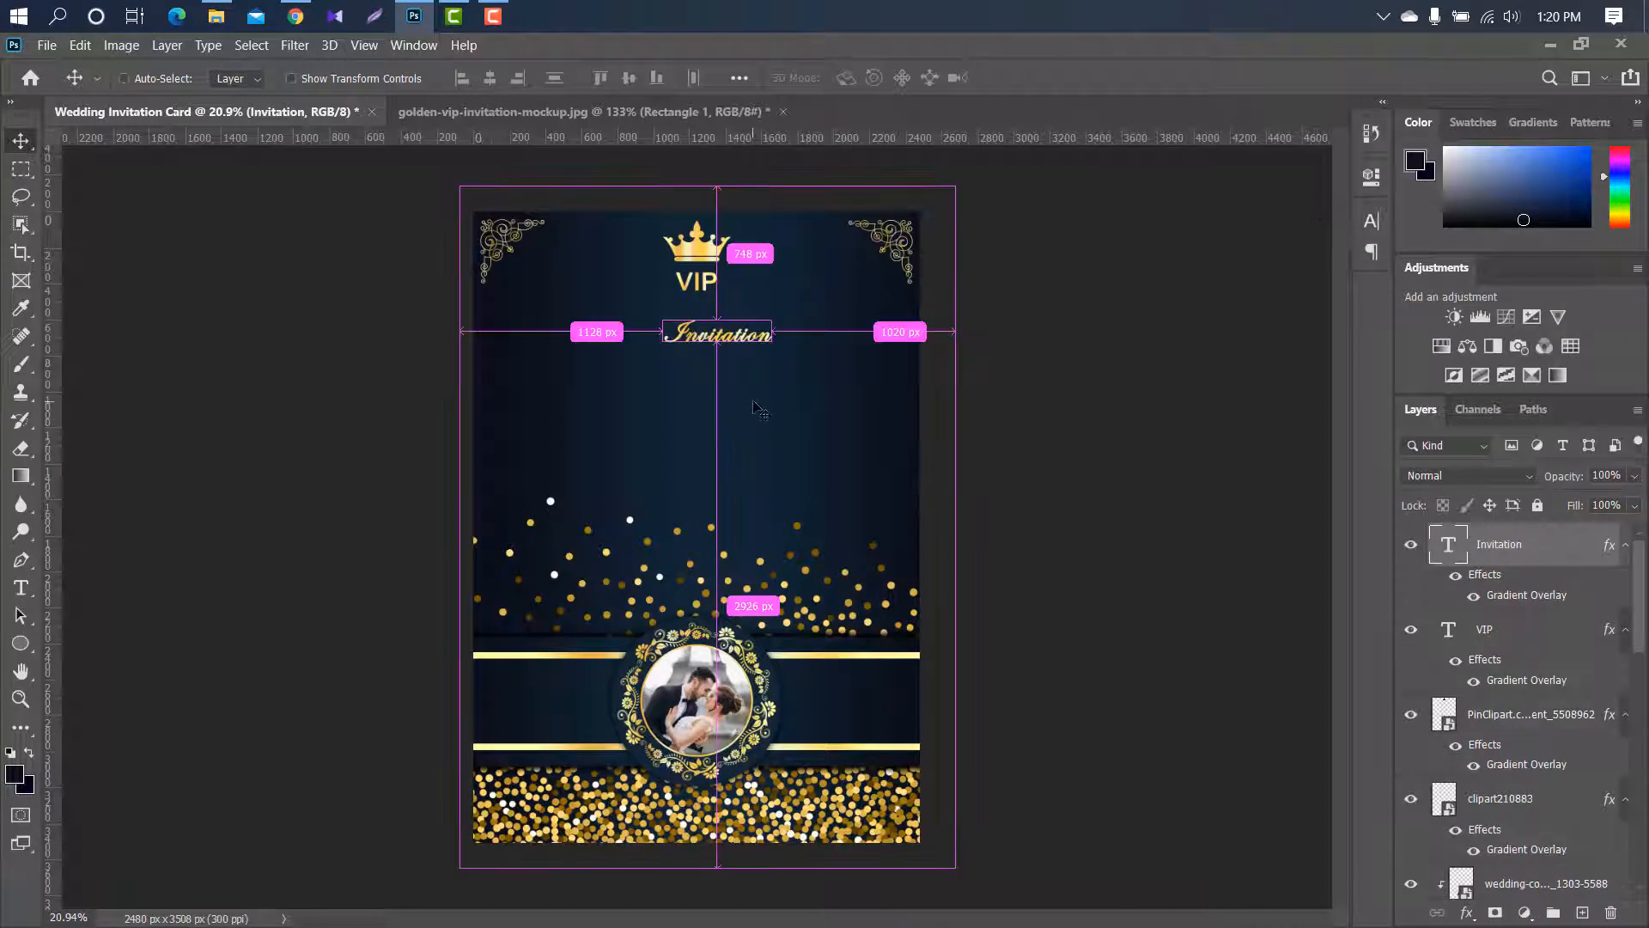
Scale the Invitation text to about 161% and centre it closely beneath the VIP text
key("ctrl+t")
mouse_move(768, 333)
left_mouse_down()
mouse_move(821, 332)
mouse_move(748, 327)
left_mouse_up()
left_click_drag(782, 325, 797, 324)
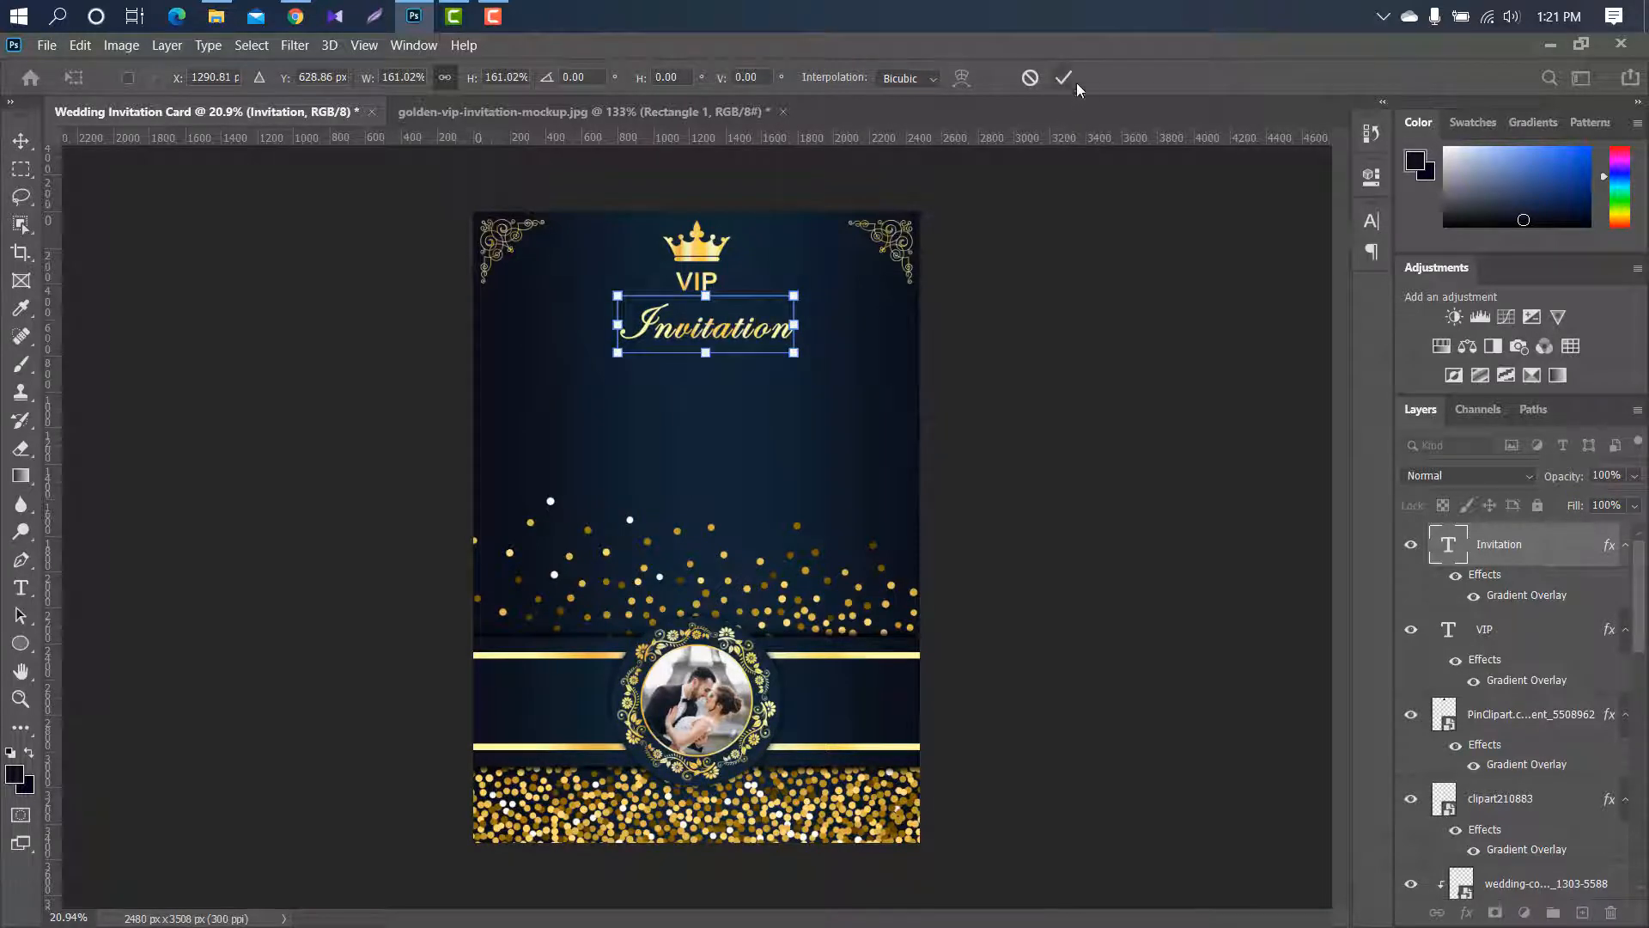
left_click(1063, 77)
left_click_drag(748, 326, 742, 318)
Duplicate the VIP text, bring the copy to the top of the layer stack and place it below the Invitation text
left_click(704, 287)
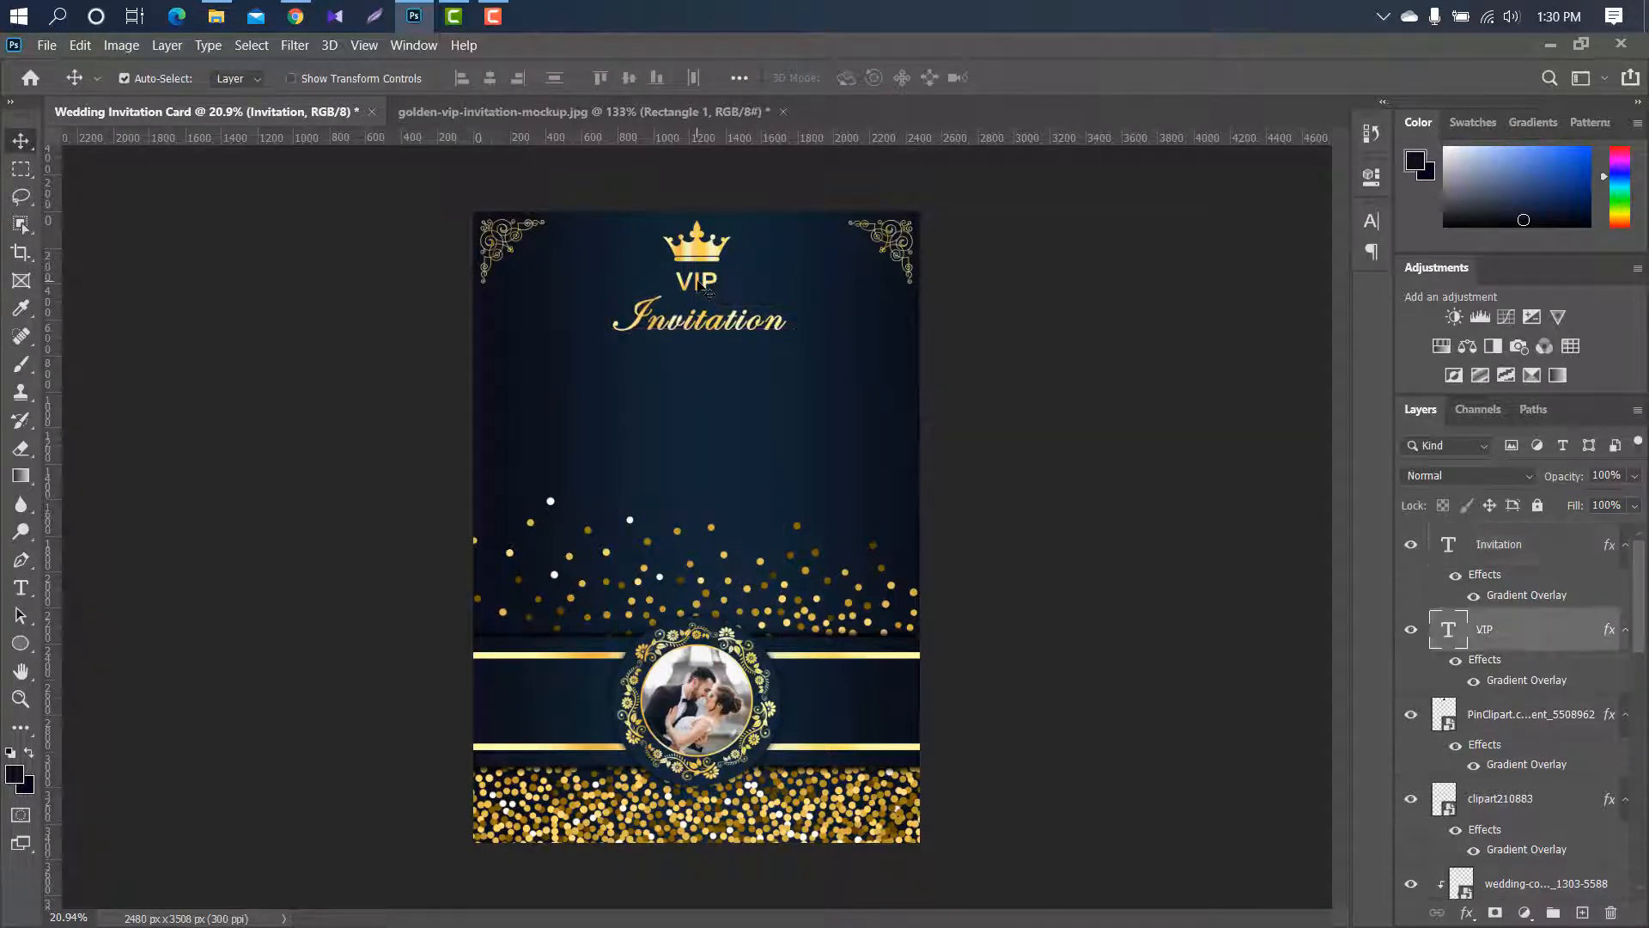
left_click_drag(1545, 627, 1586, 912)
left_click_drag(1538, 629, 1513, 527)
key("ctrl+t")
left_click_drag(706, 286, 689, 375)
left_click(1063, 77)
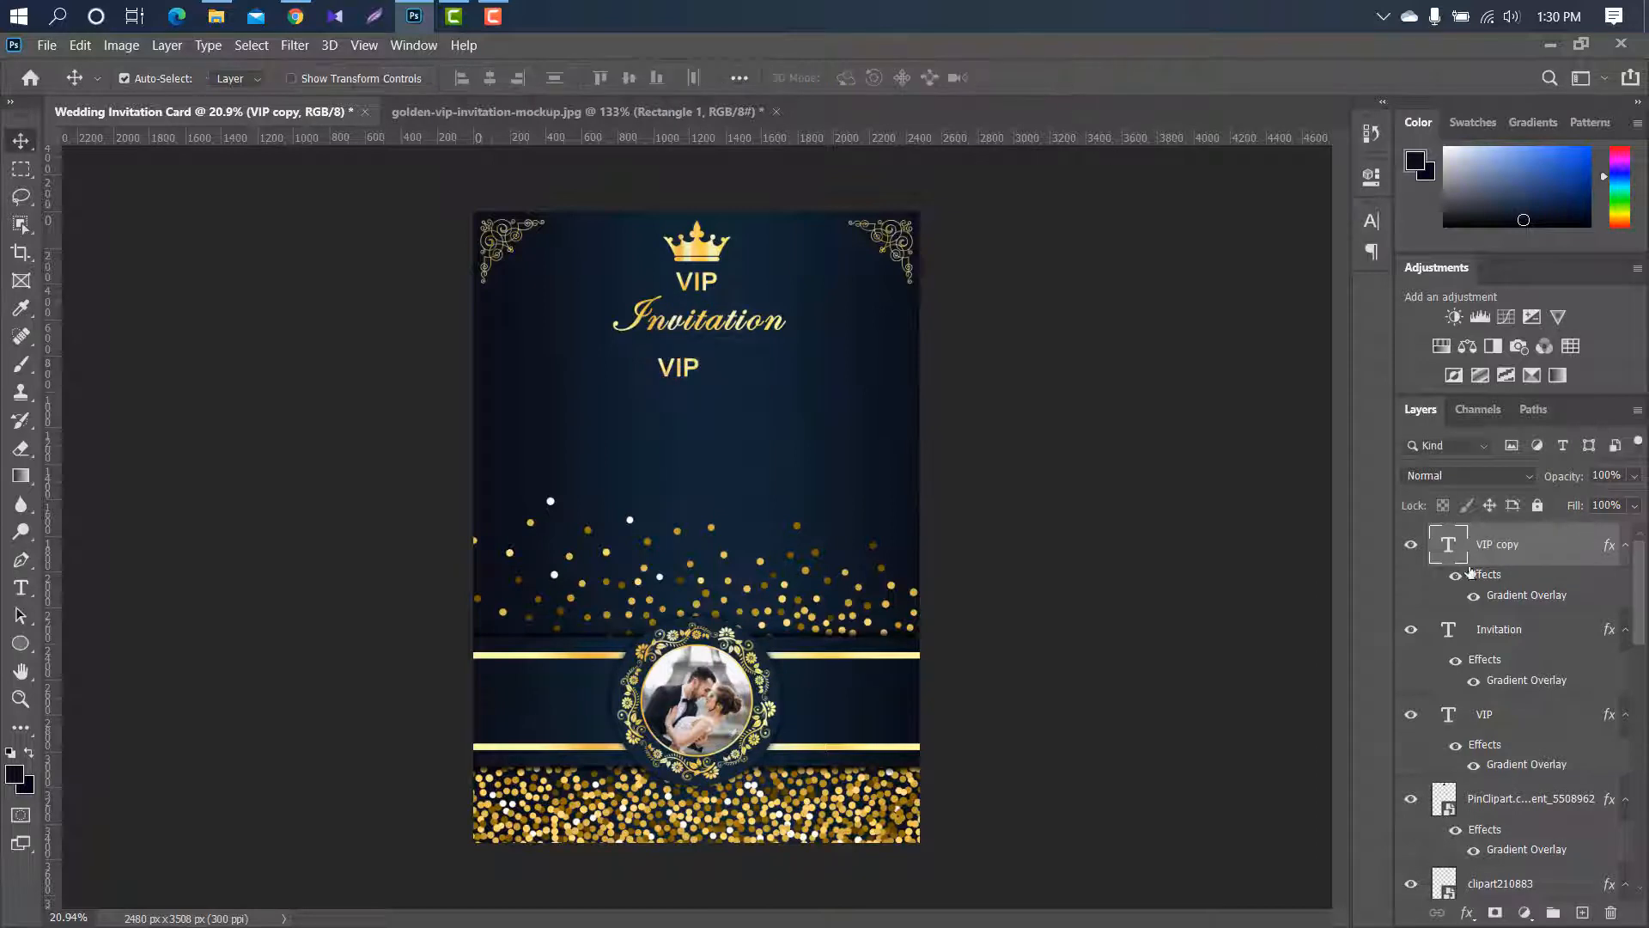
Replace the wording of the new VIP copy with "SAVE THE DATE"
double_click(1447, 548)
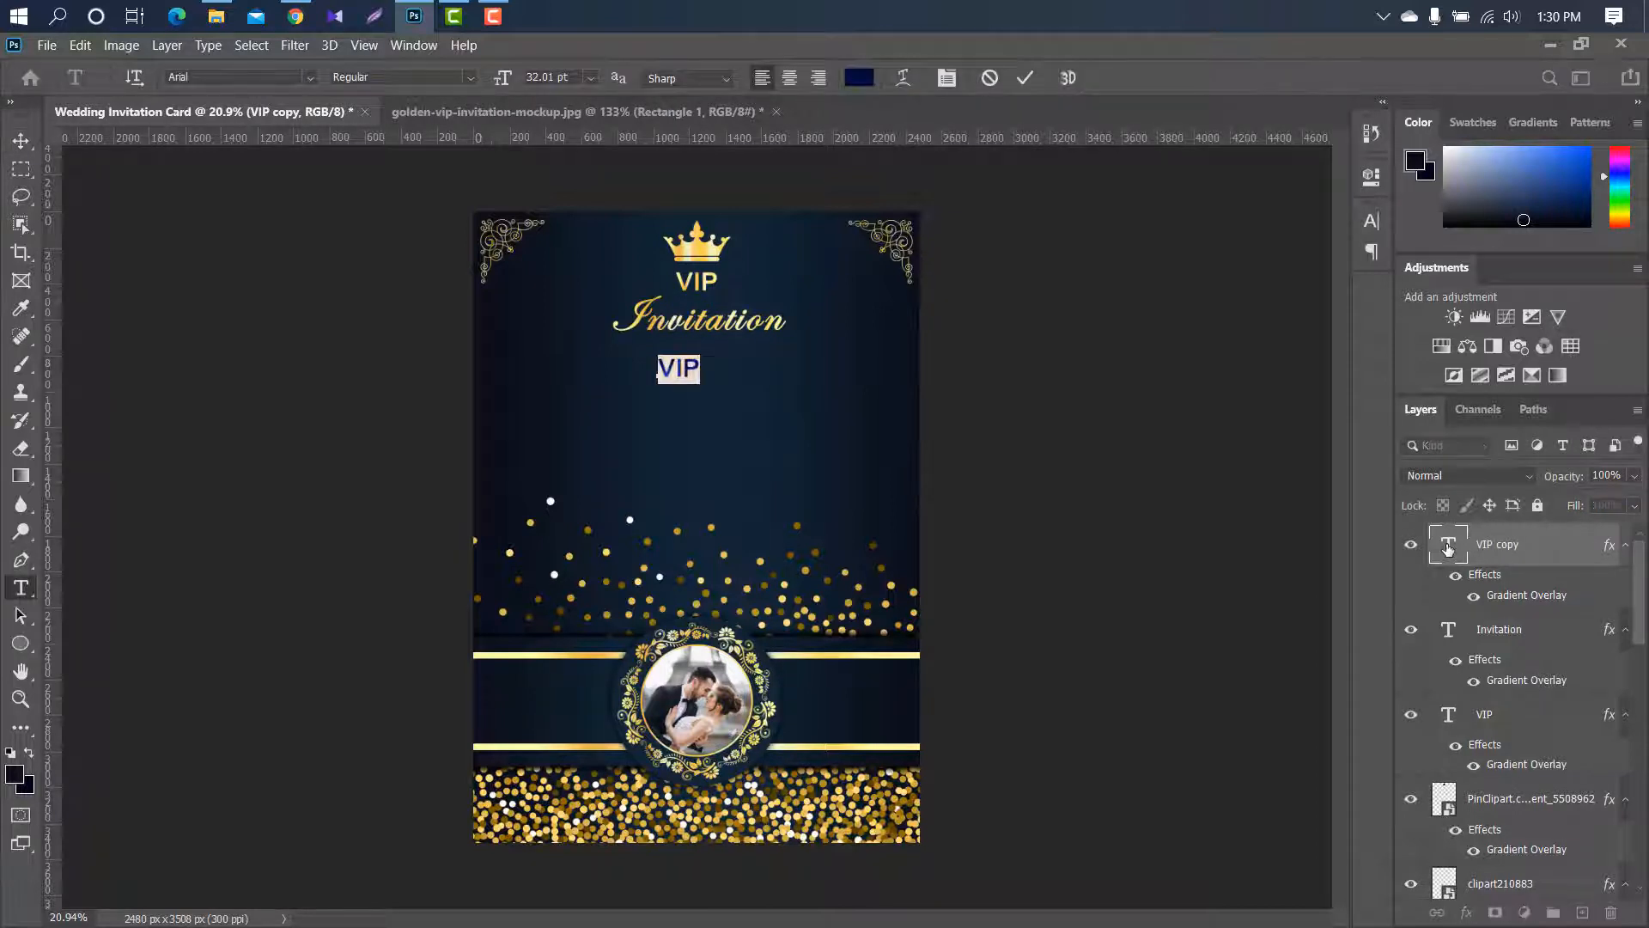
key("BackSpace")
type("SAVE ")
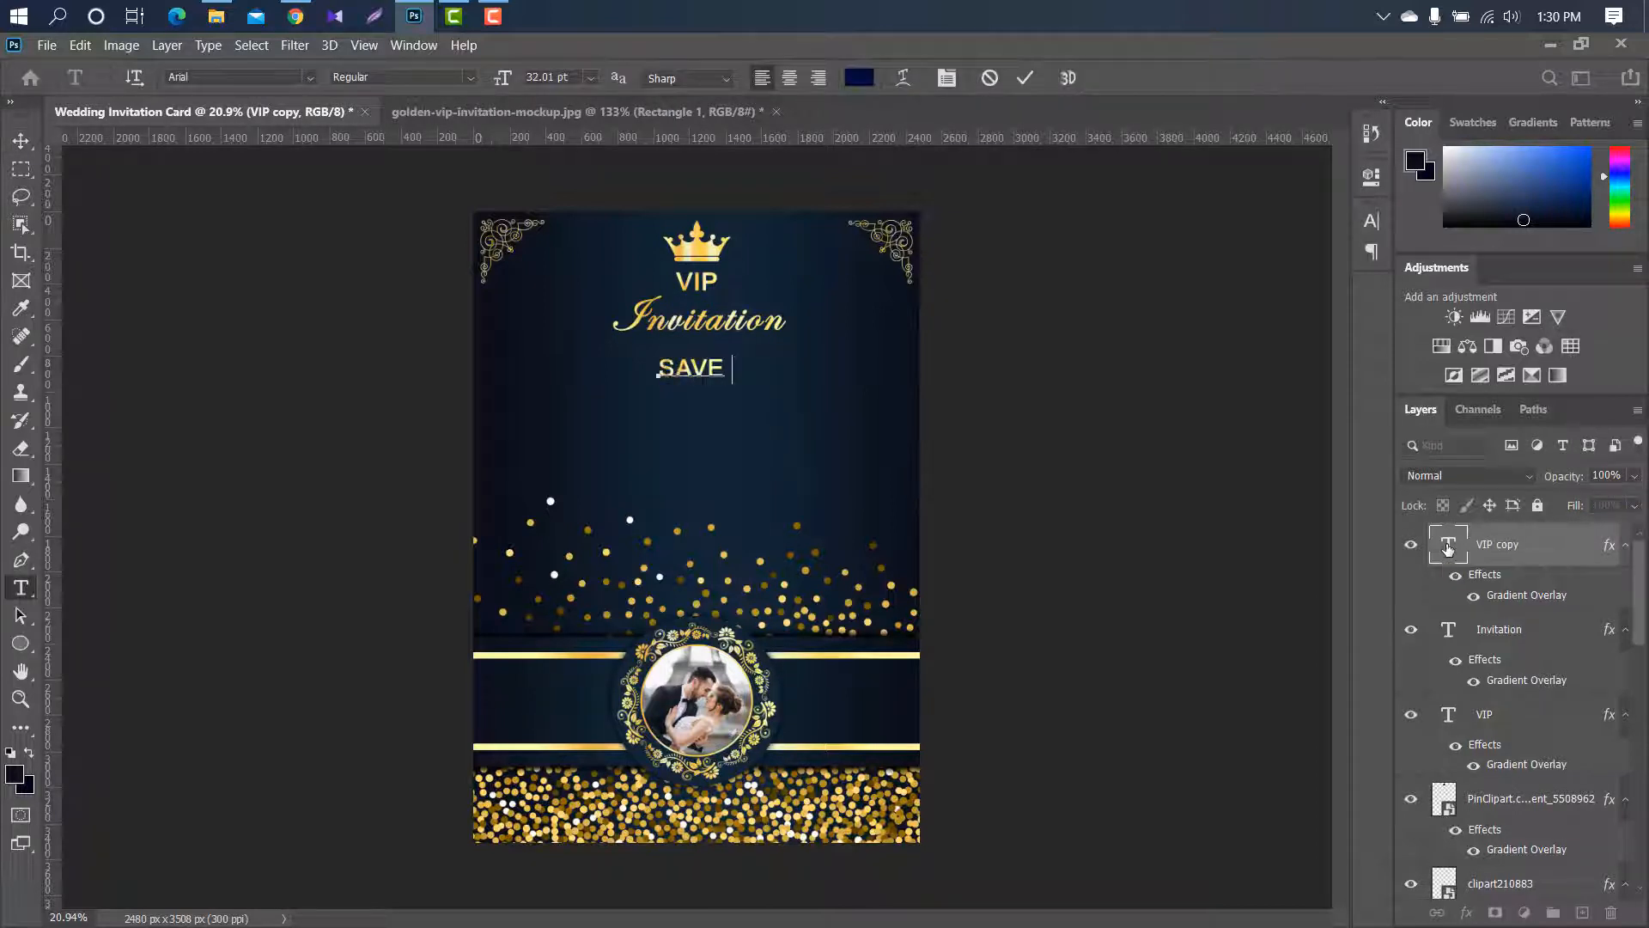
type("THE DATE")
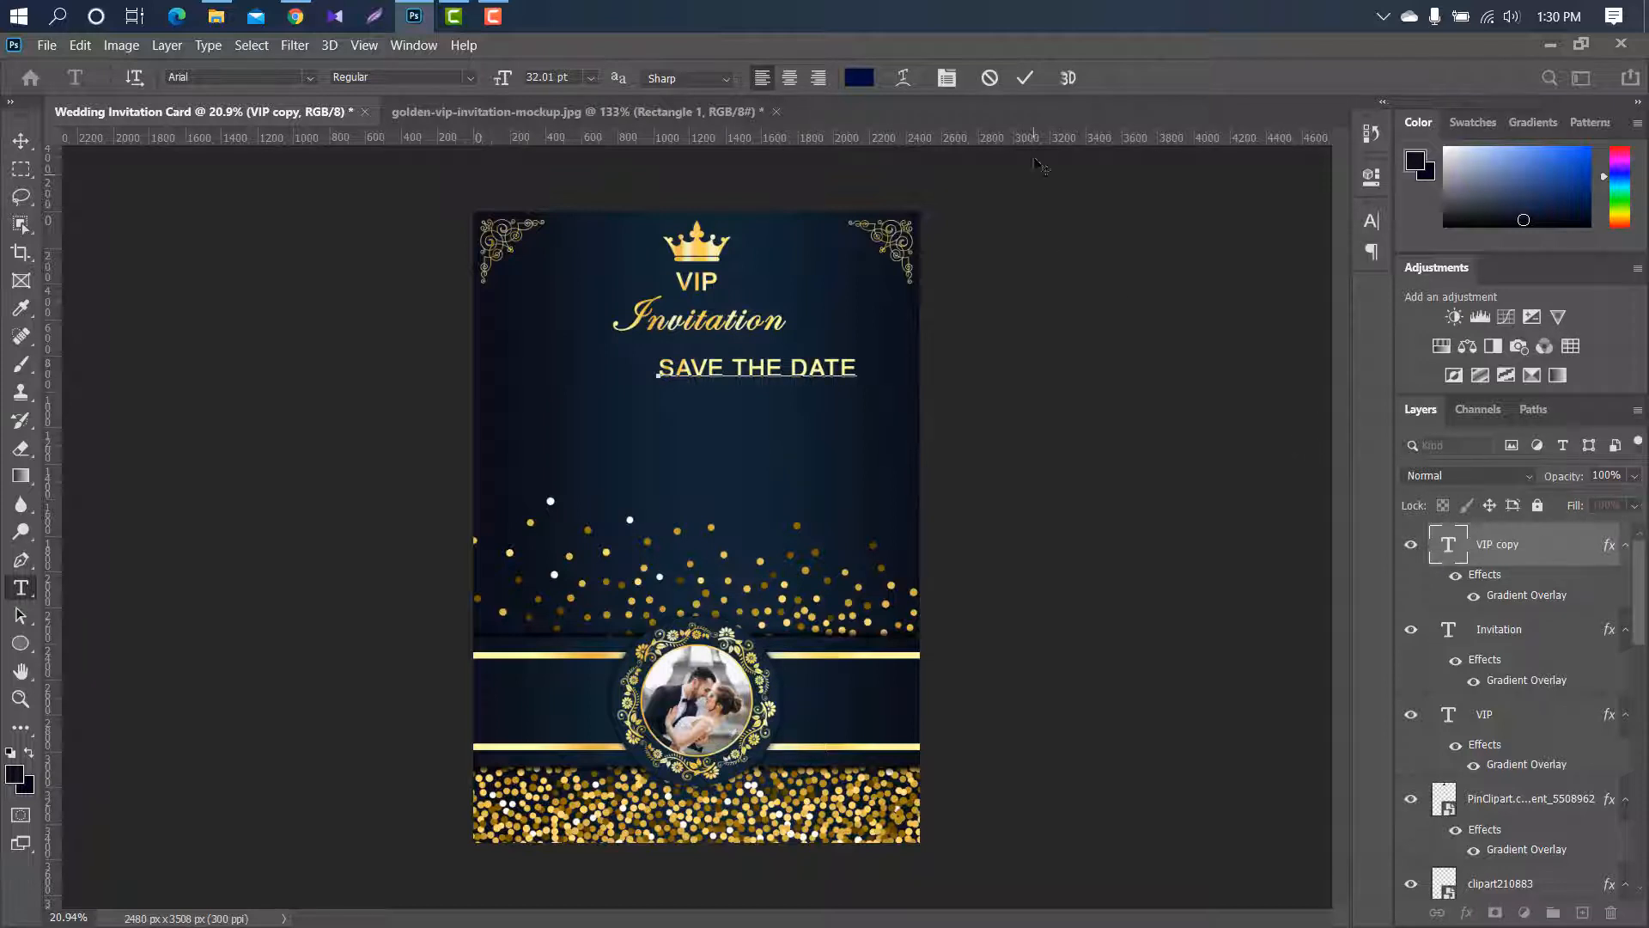
left_click(1022, 79)
key("v")
Set the SAVE THE DATE text to the BPmono font with a tracking of 480
left_click(1370, 221)
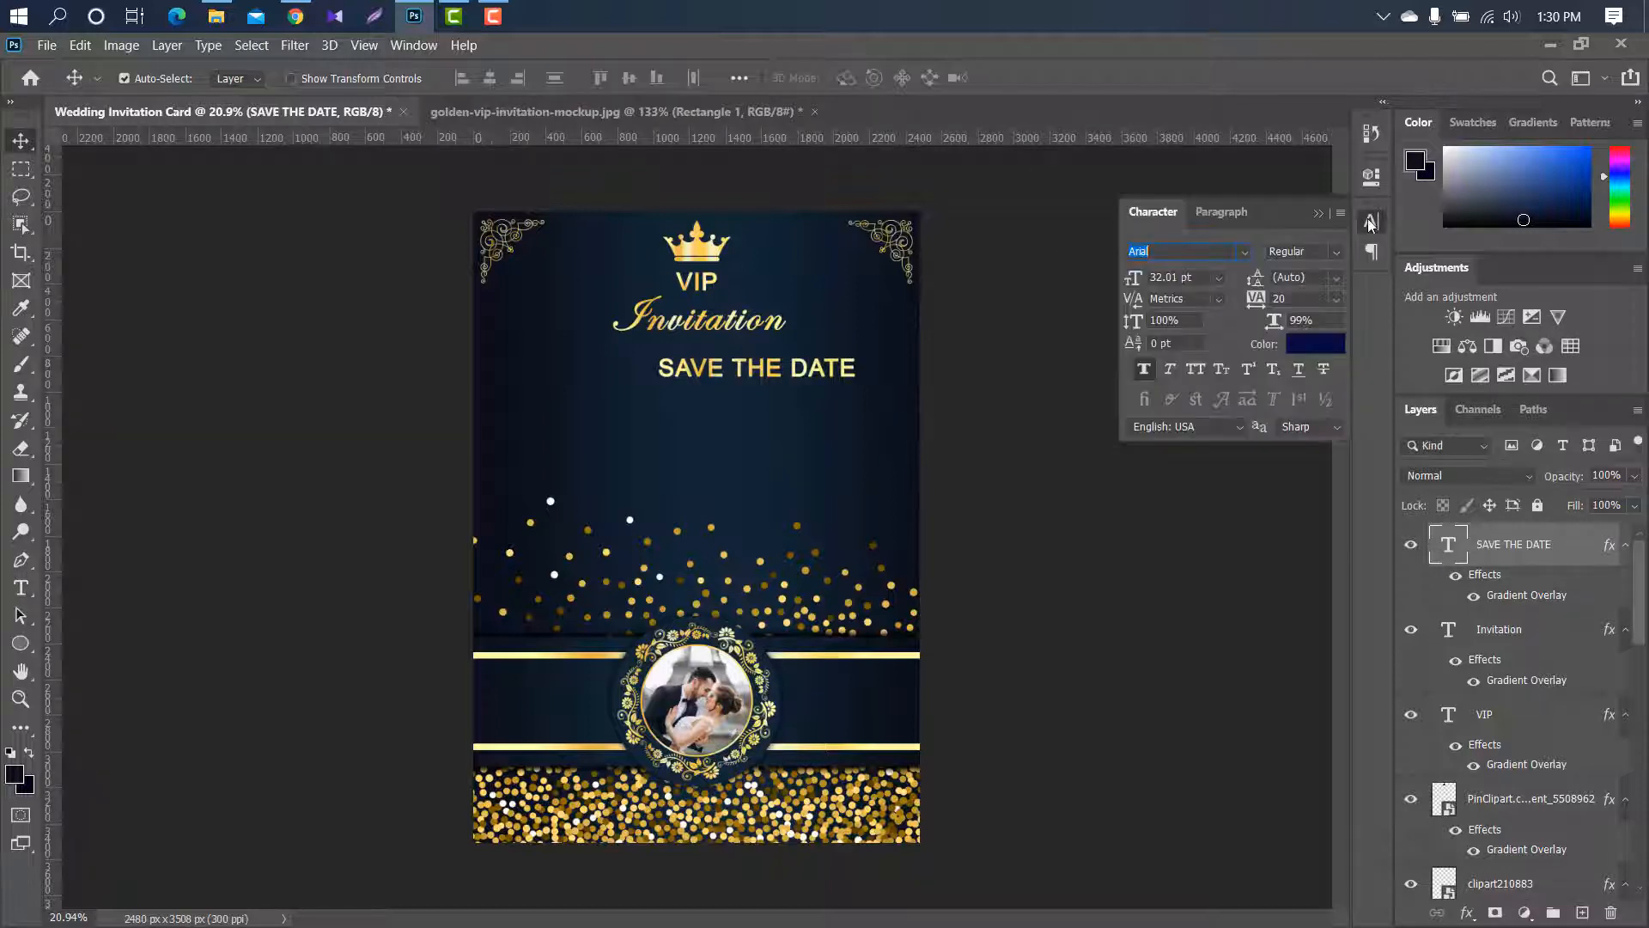
left_click_drag(1258, 301, 1283, 298)
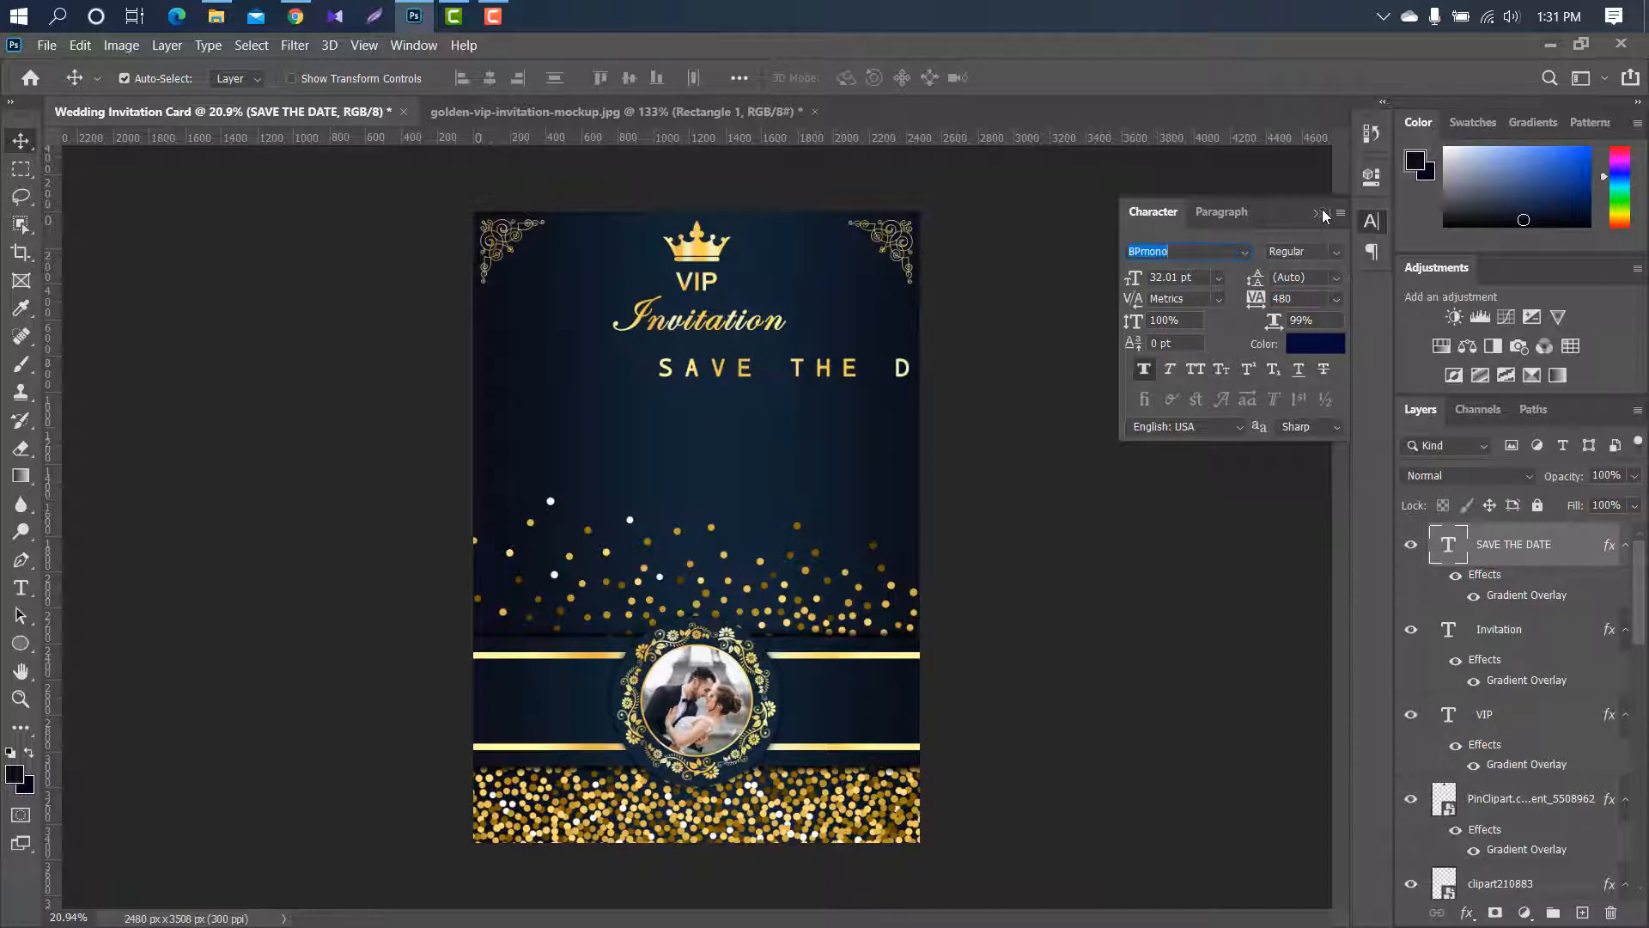
left_click(1318, 214)
Scale the SAVE THE DATE text down to about 23.75 pt and centre it just beneath the Invitation text
key("ctrl+t")
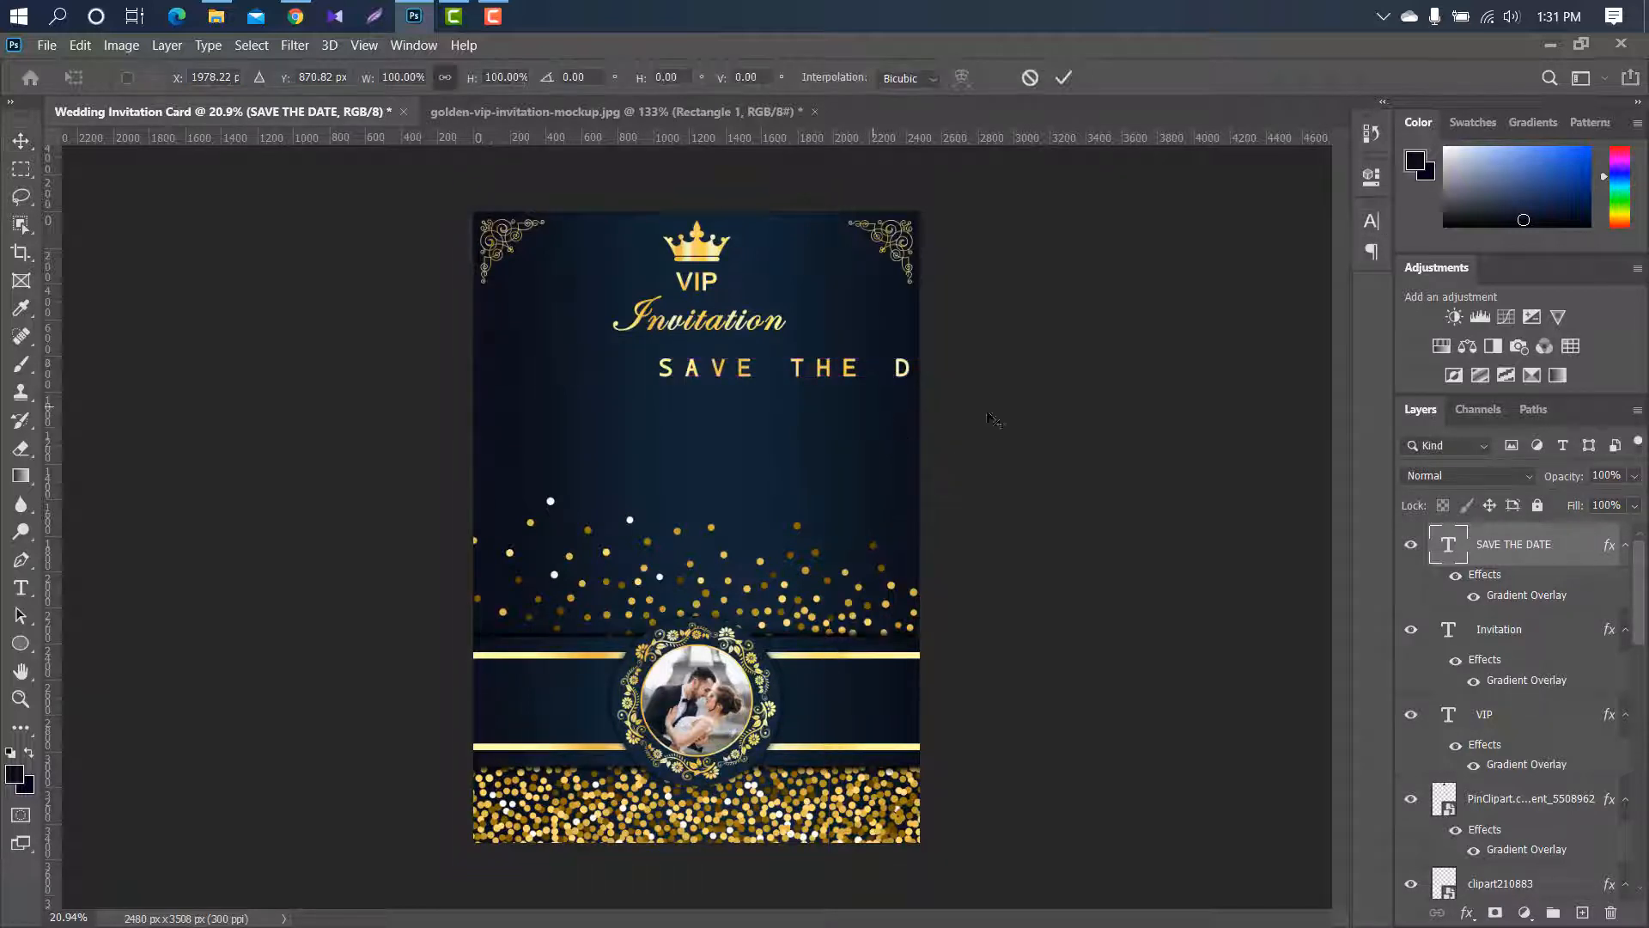
left_click_drag(1000, 371, 792, 362)
key("Return")
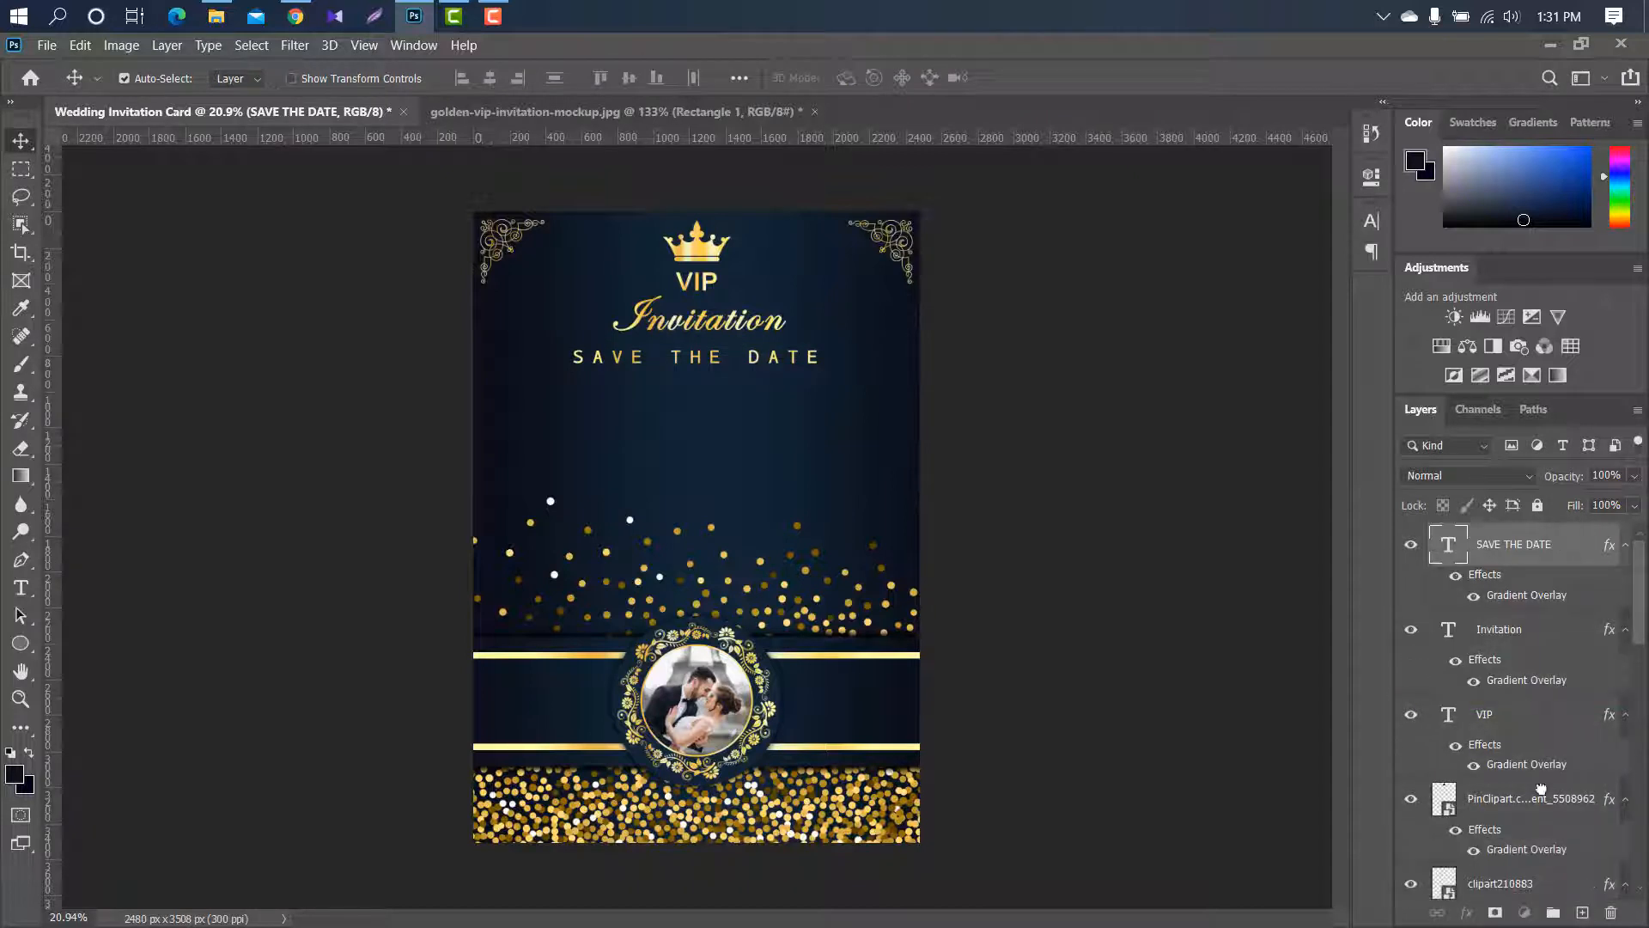
Duplicate the SAVE THE DATE text below the original and replace the copy's wording with the groom's first name
key("ctrl+j")
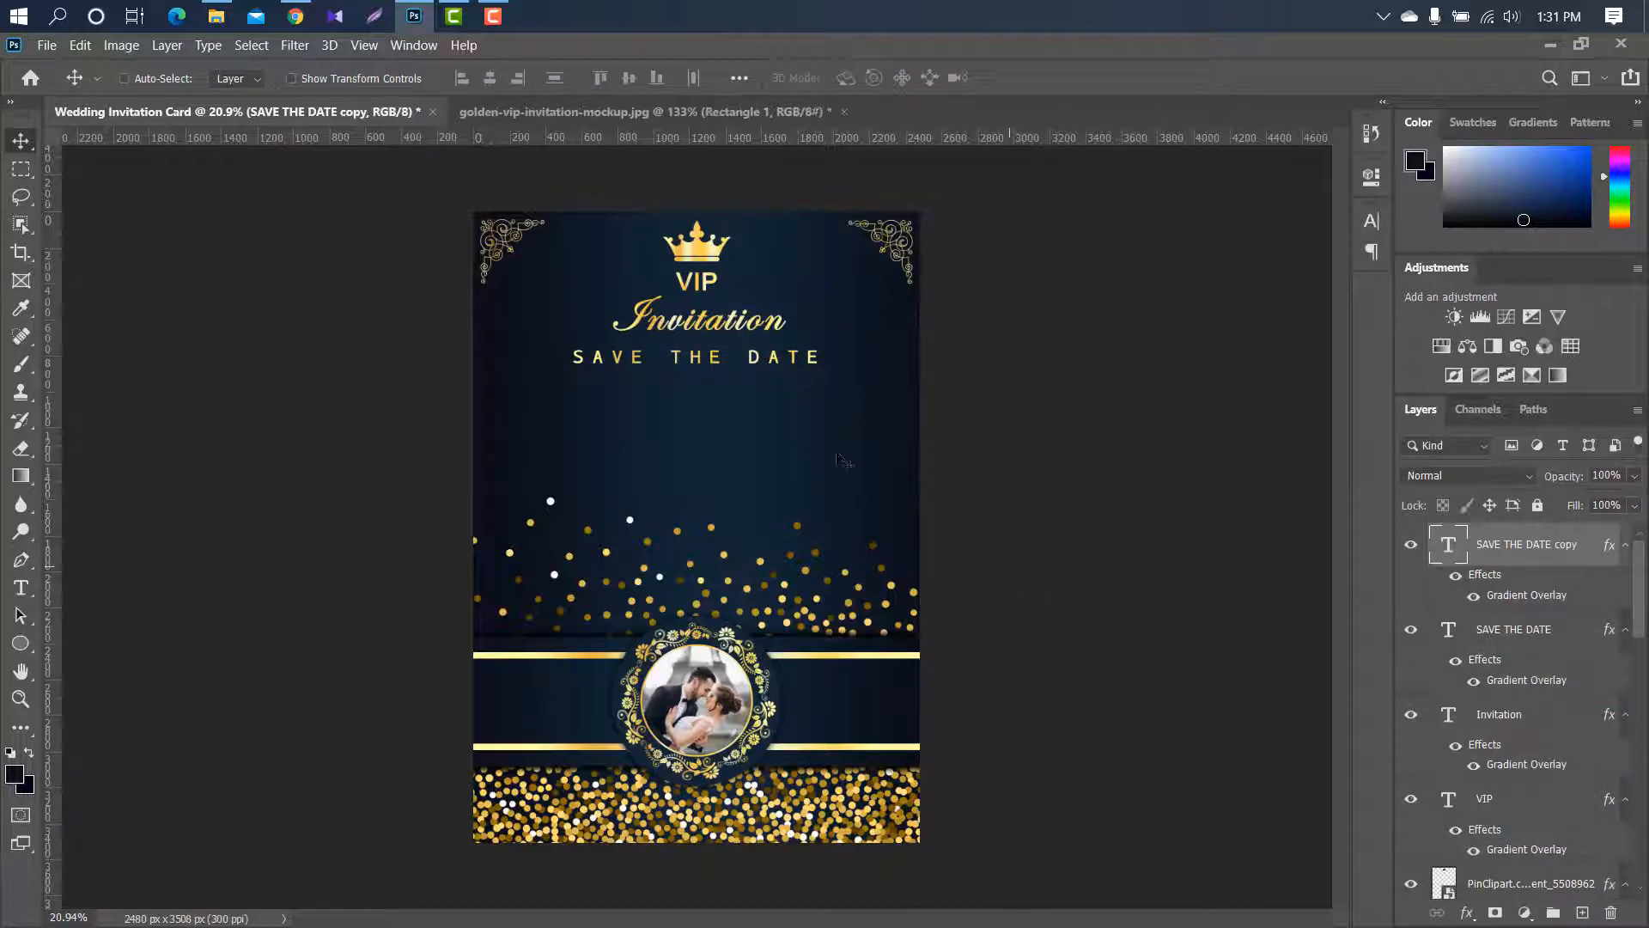
key("ctrl+t")
left_click_drag(752, 357, 748, 403)
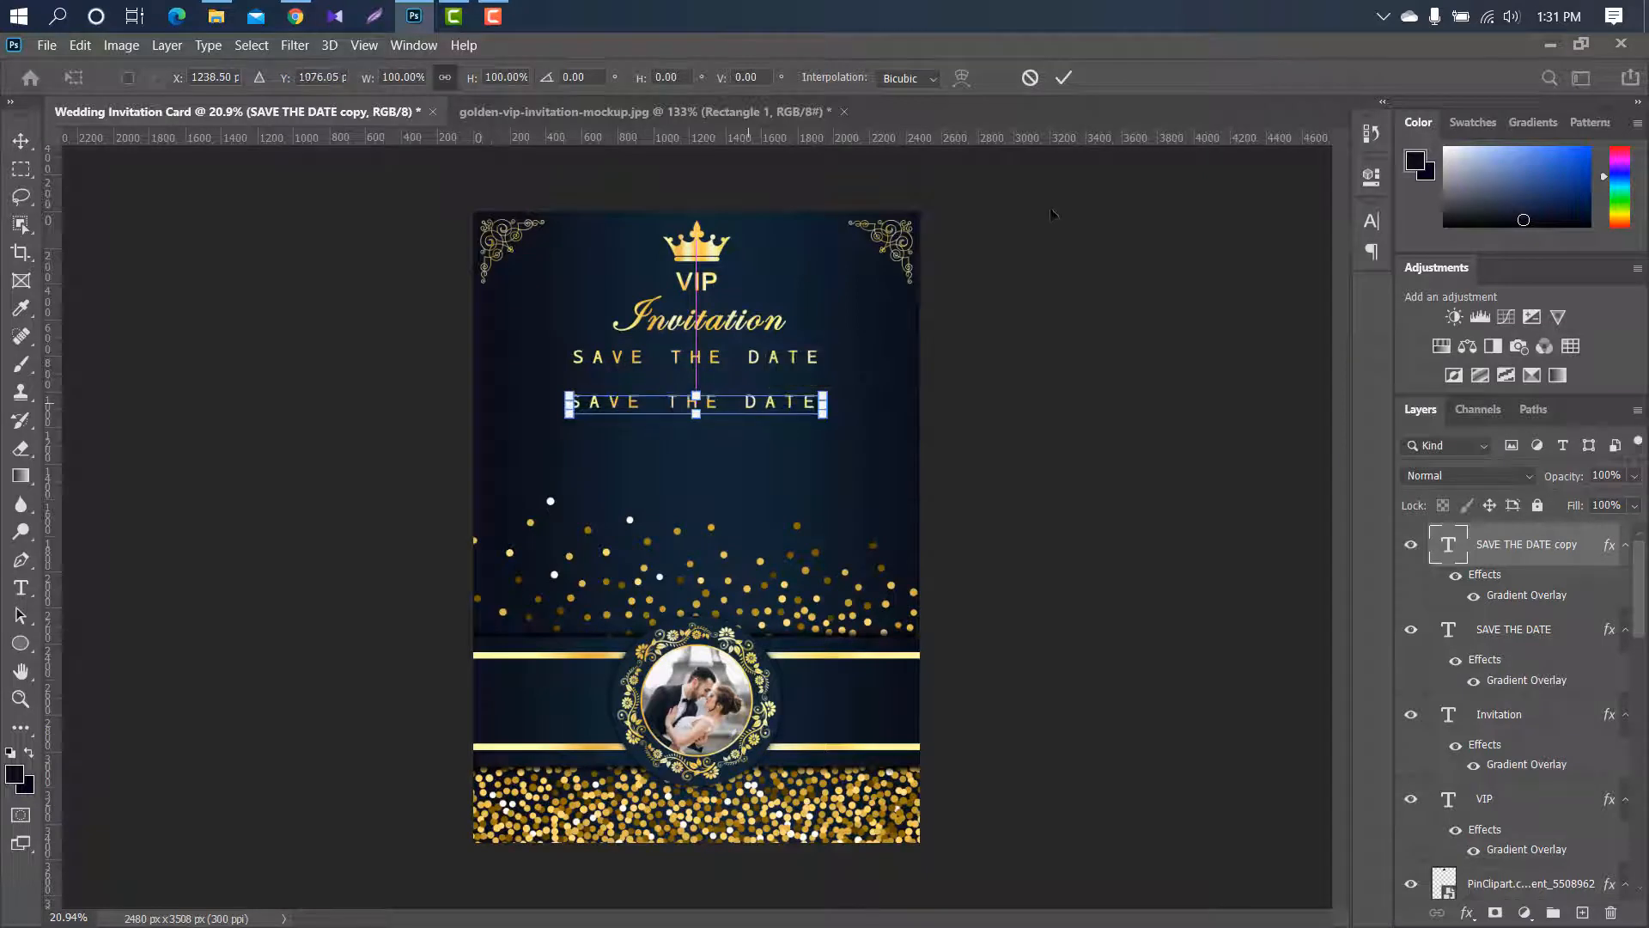
left_click(1069, 75)
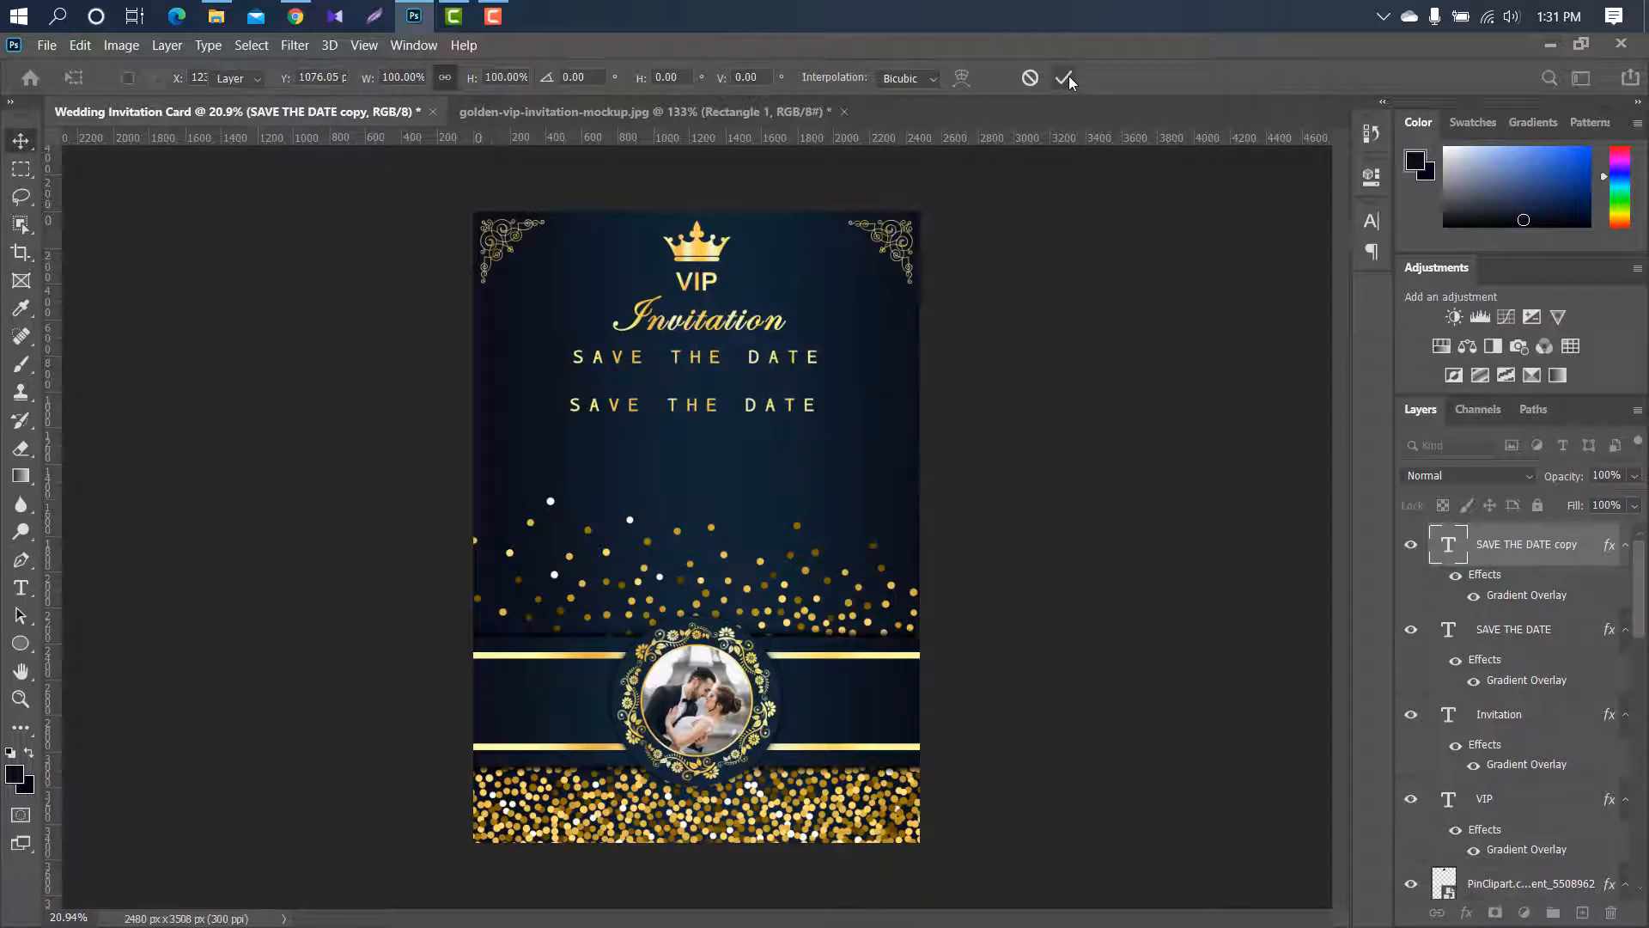
double_click(1452, 553)
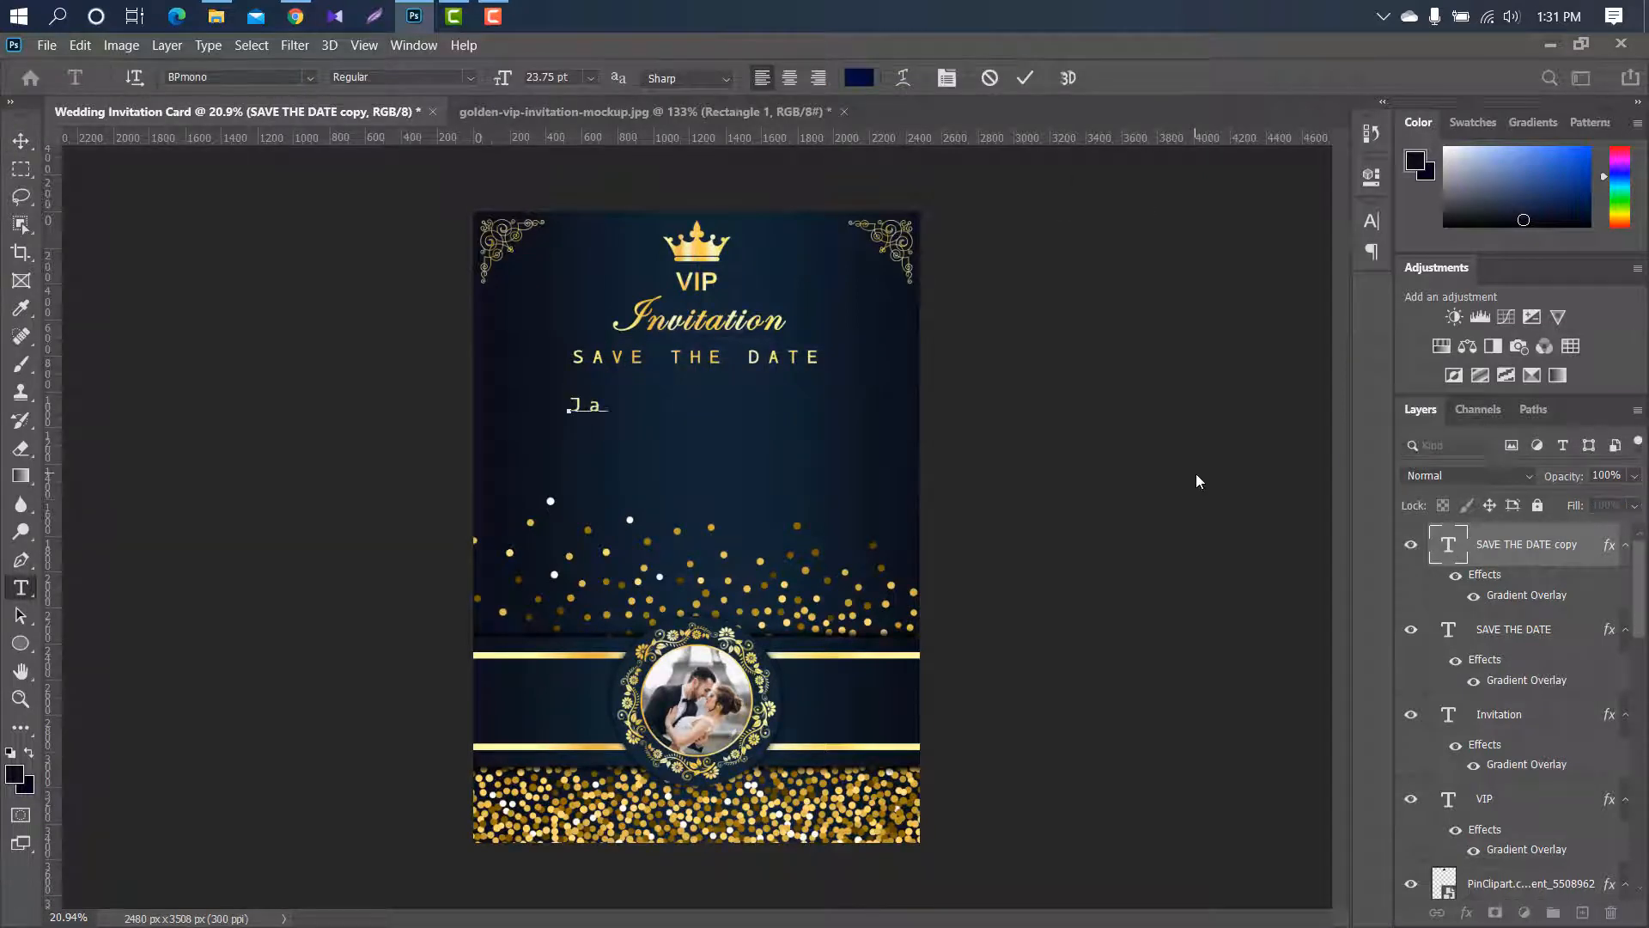
left_click(1023, 78)
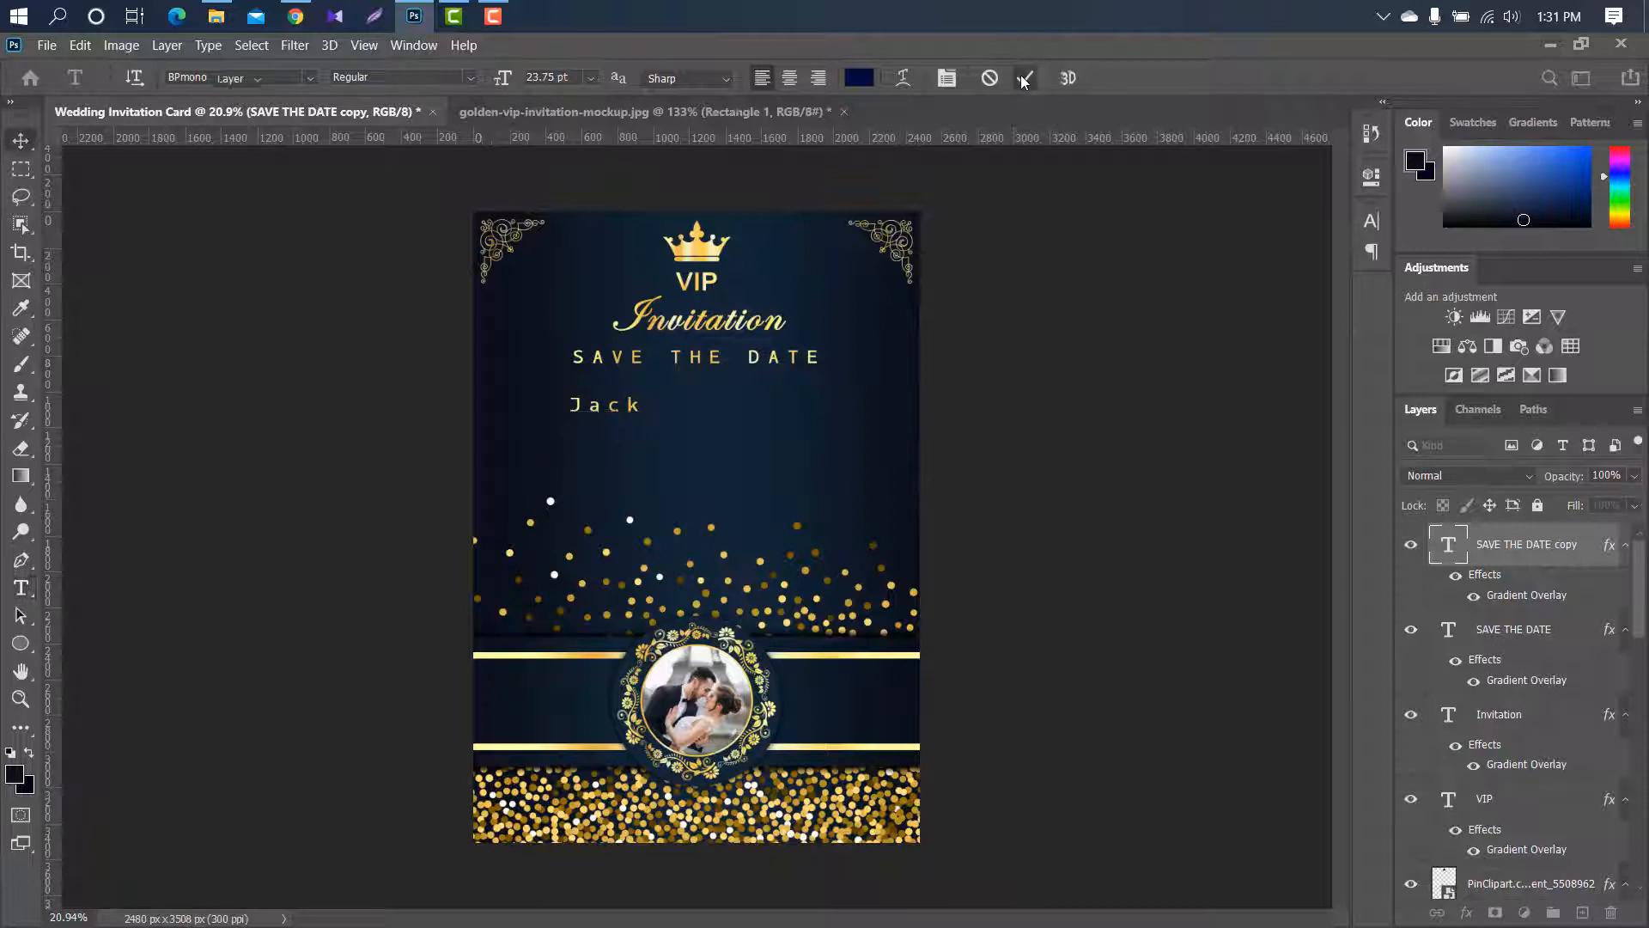
Set the tracking of the groom's name to 20
left_click(1372, 221)
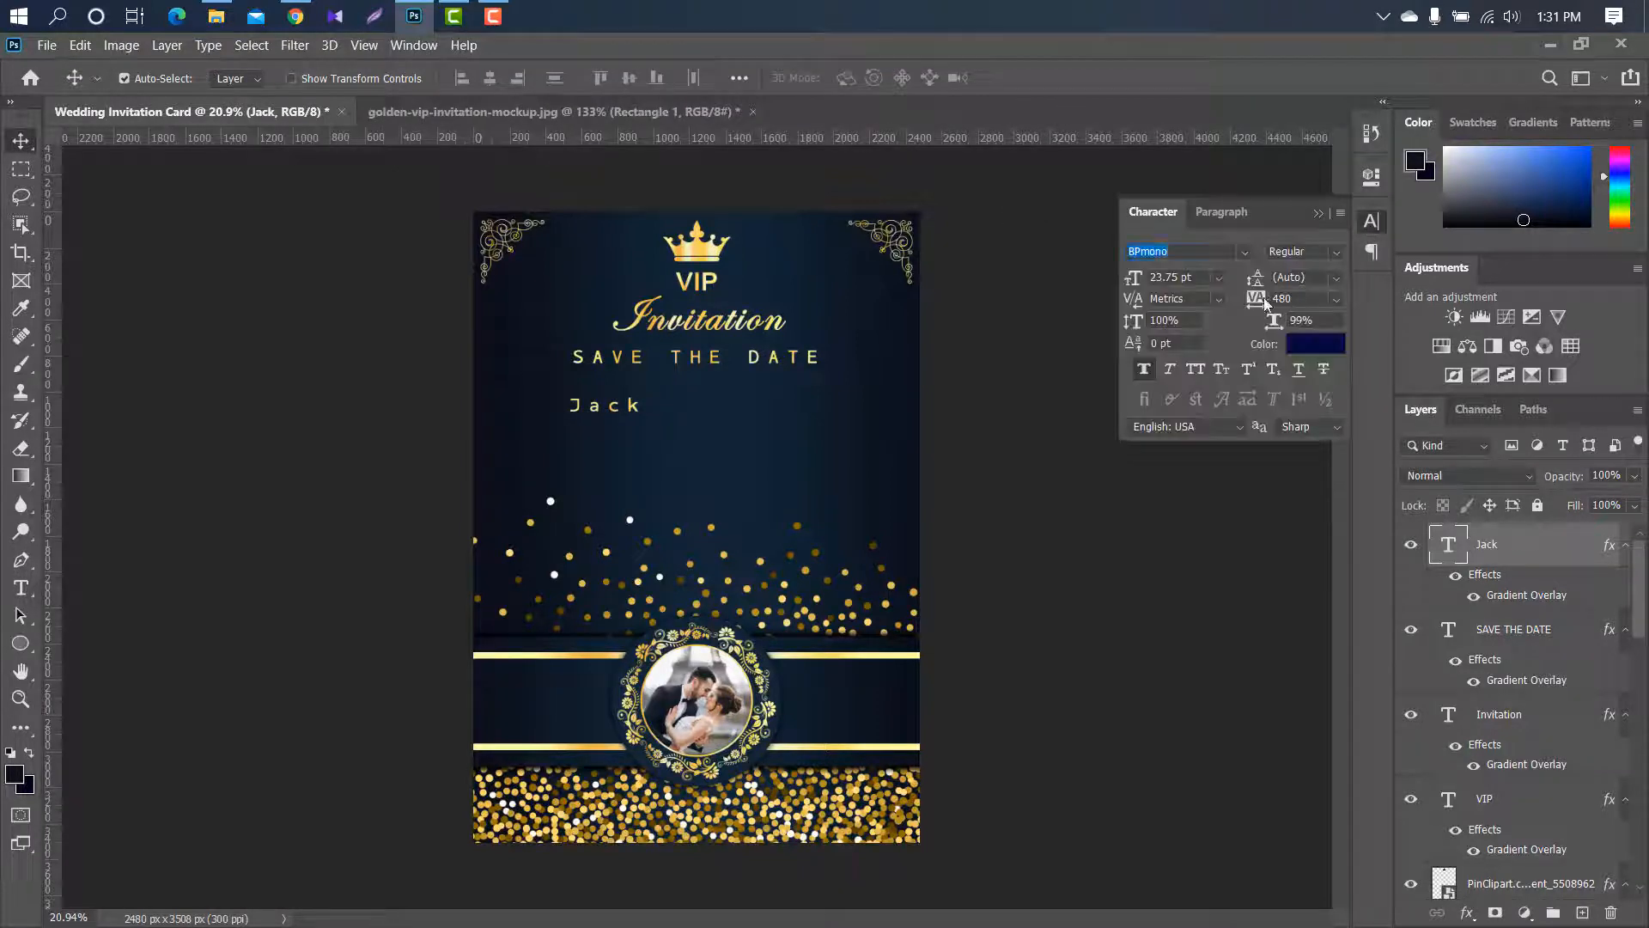
type("20")
key("Return")
left_click(1319, 214)
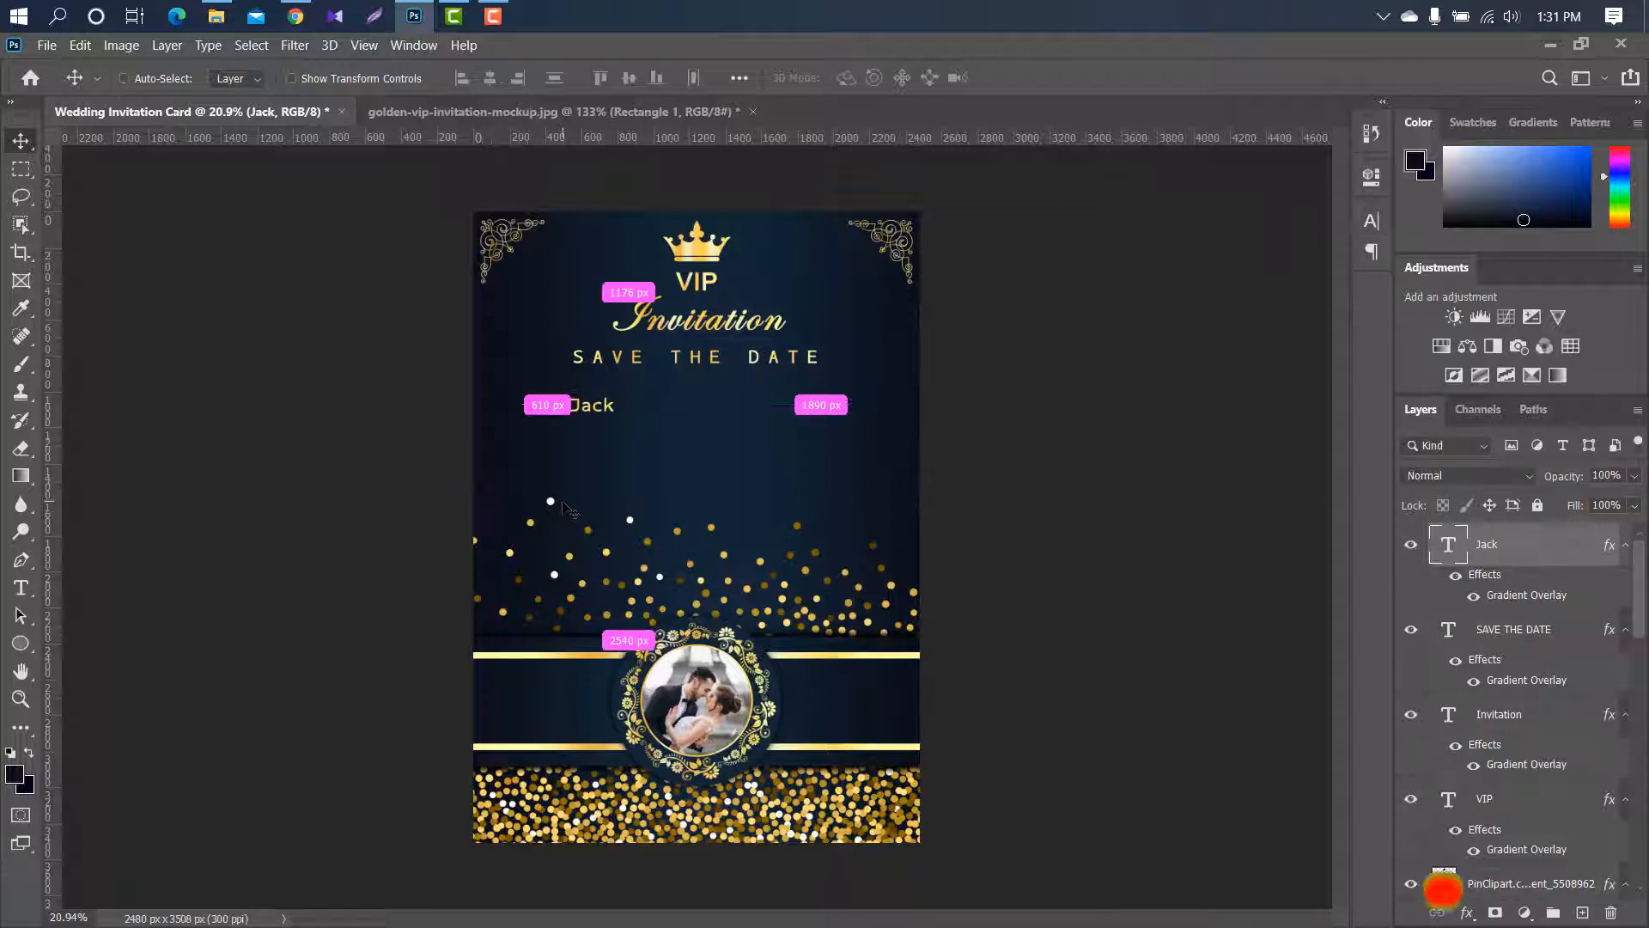
Scale the groom's name to about 155% and place it in the navy band left of the couple photo
key("ctrl+t")
left_click_drag(585, 406, 533, 747)
left_click_drag(574, 704, 601, 695)
left_click_drag(583, 709, 568, 696)
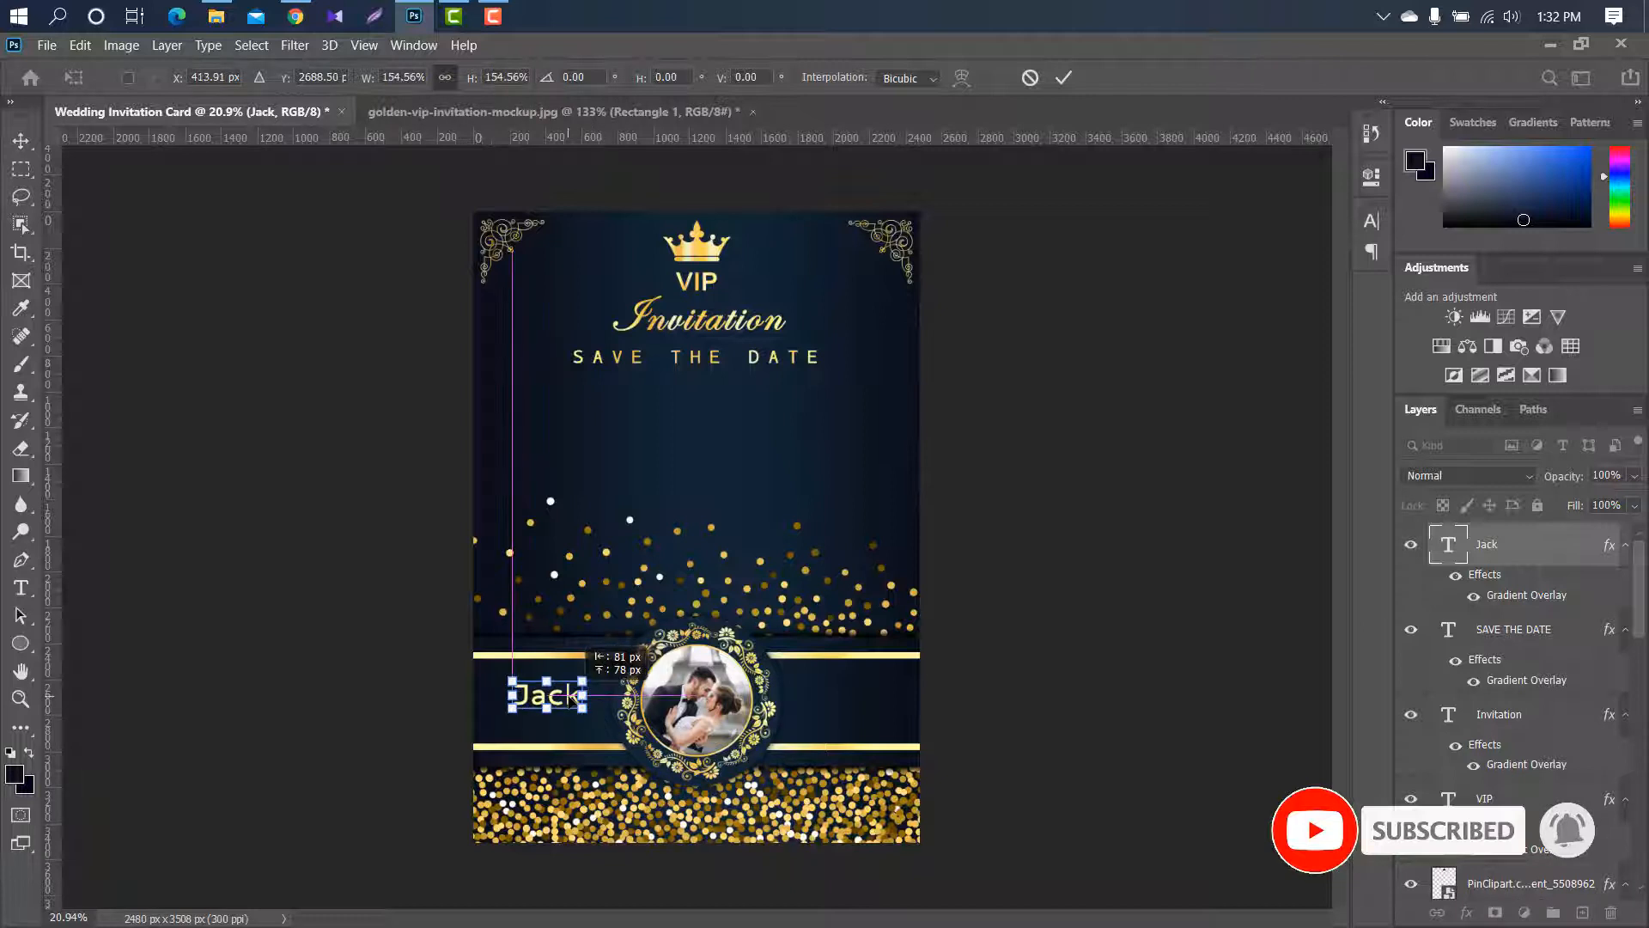
left_click(1063, 78)
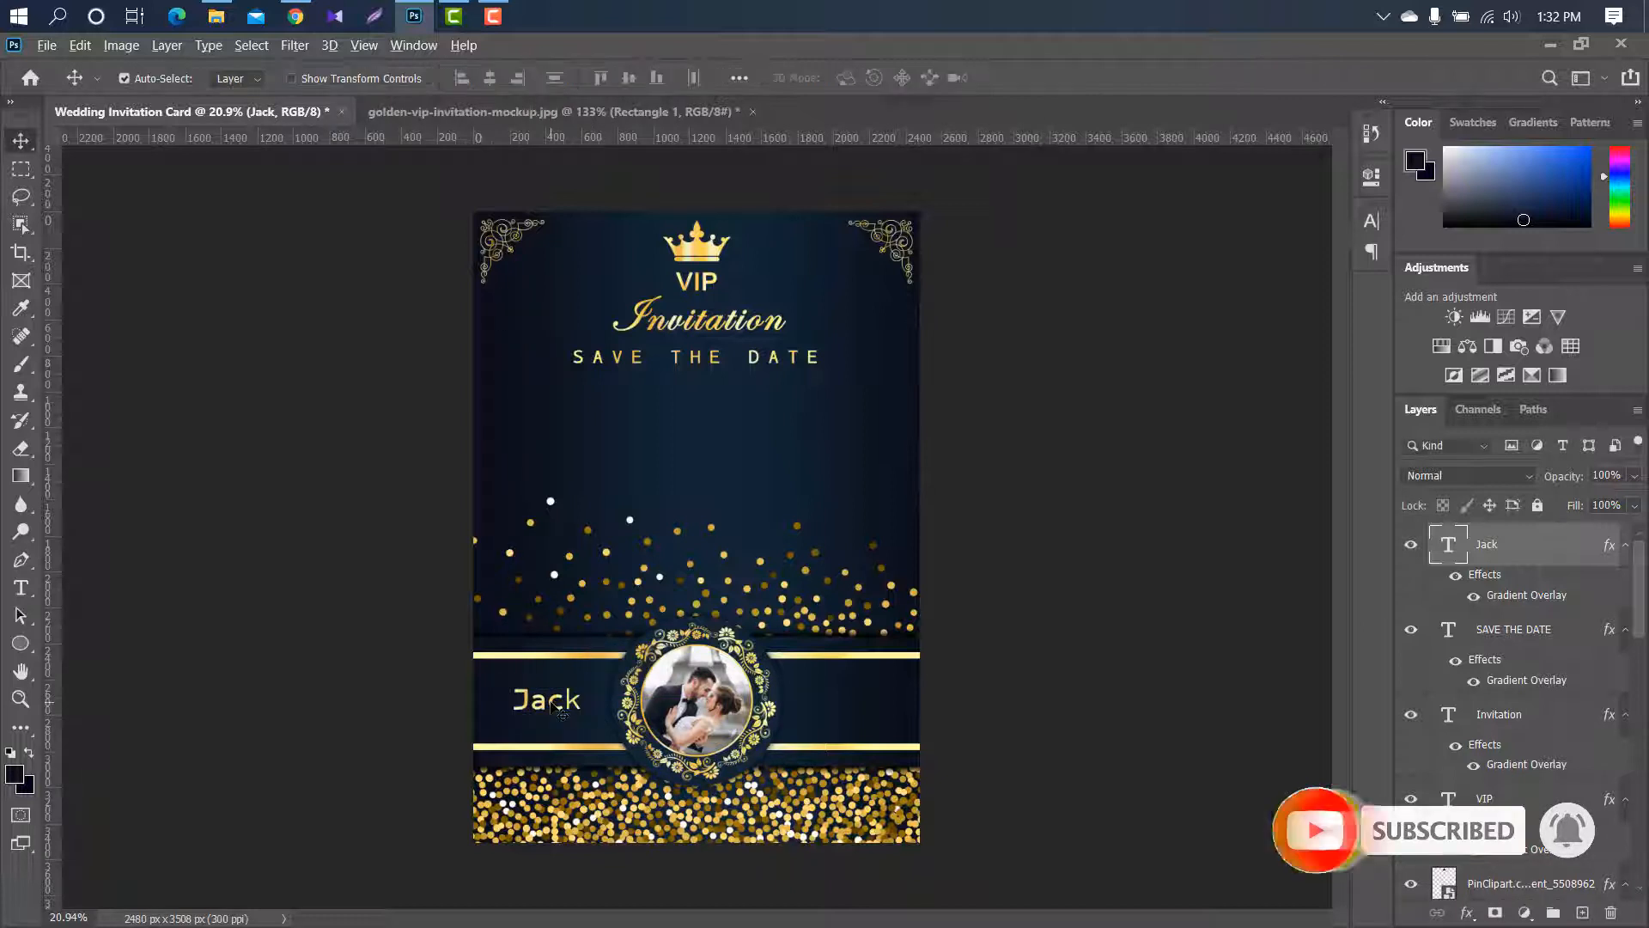
Place a copy of the groom's name right of the couple photo, reworded as the bride's first name and level with the original
left_click_drag(554, 706, 851, 713)
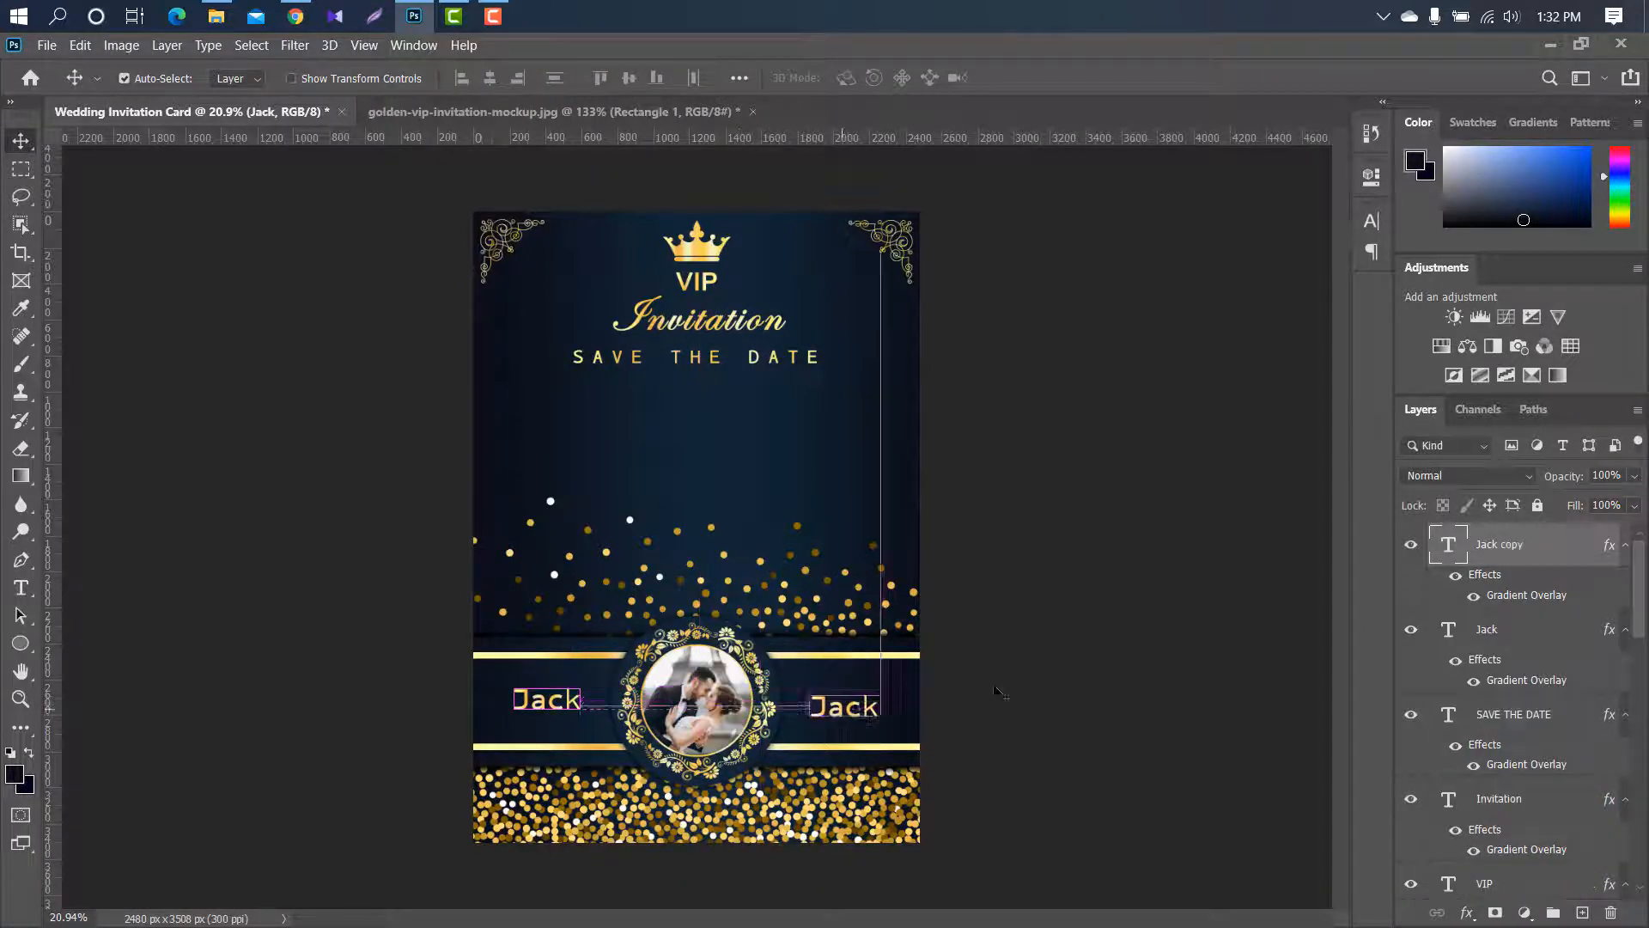
double_click(1461, 559)
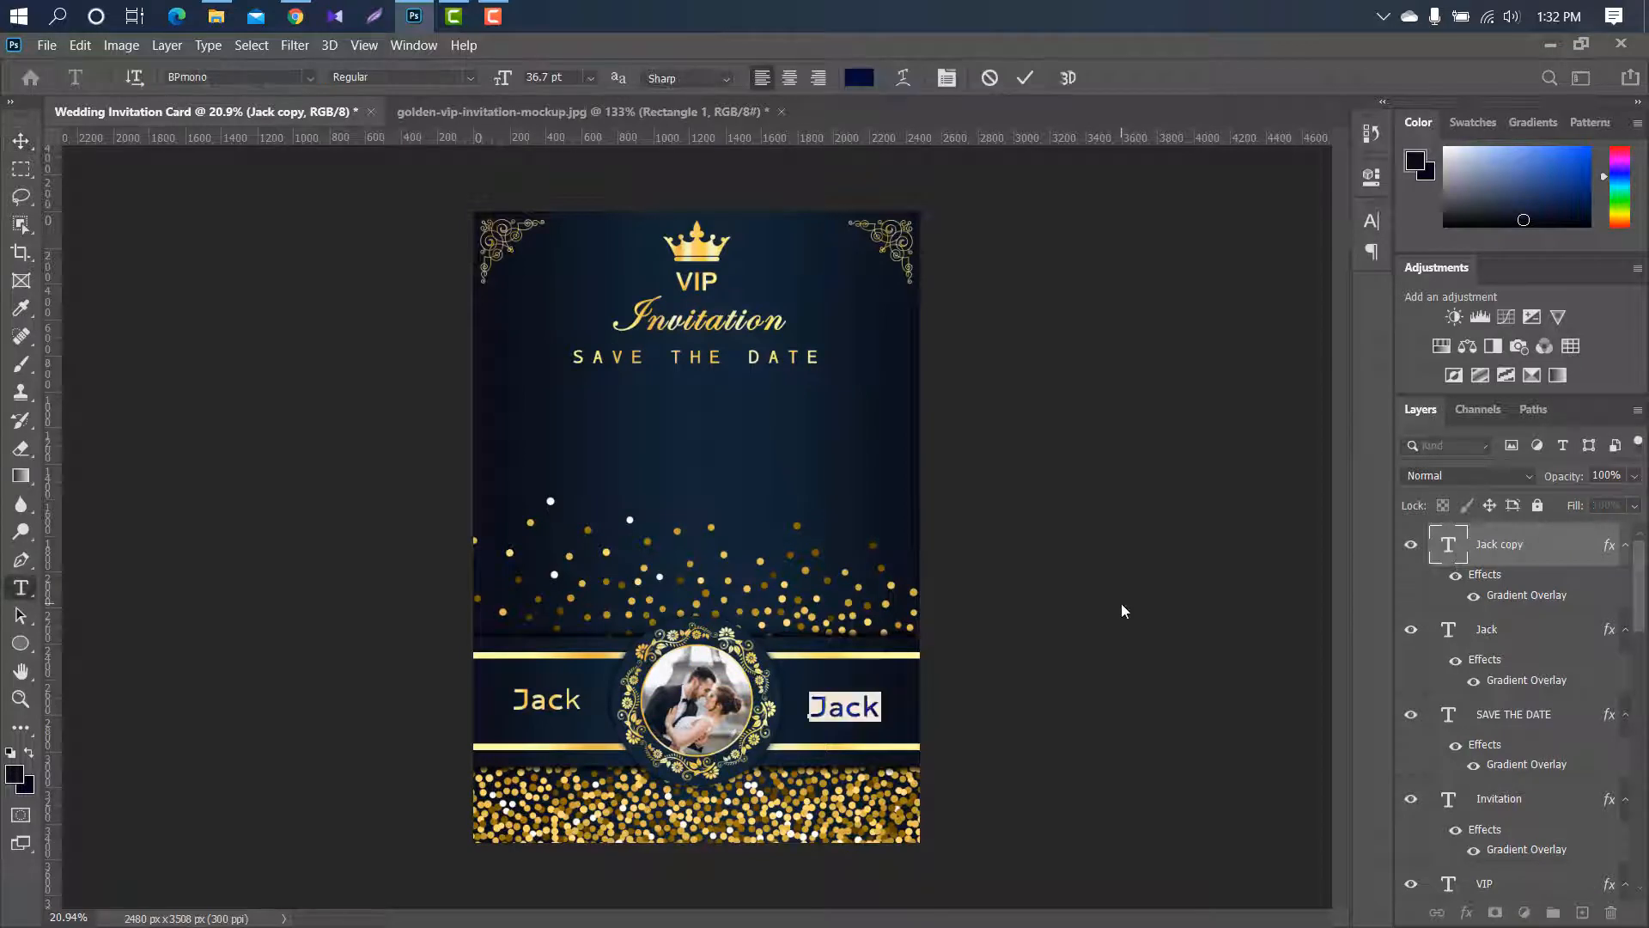
key("BackSpace")
type("M")
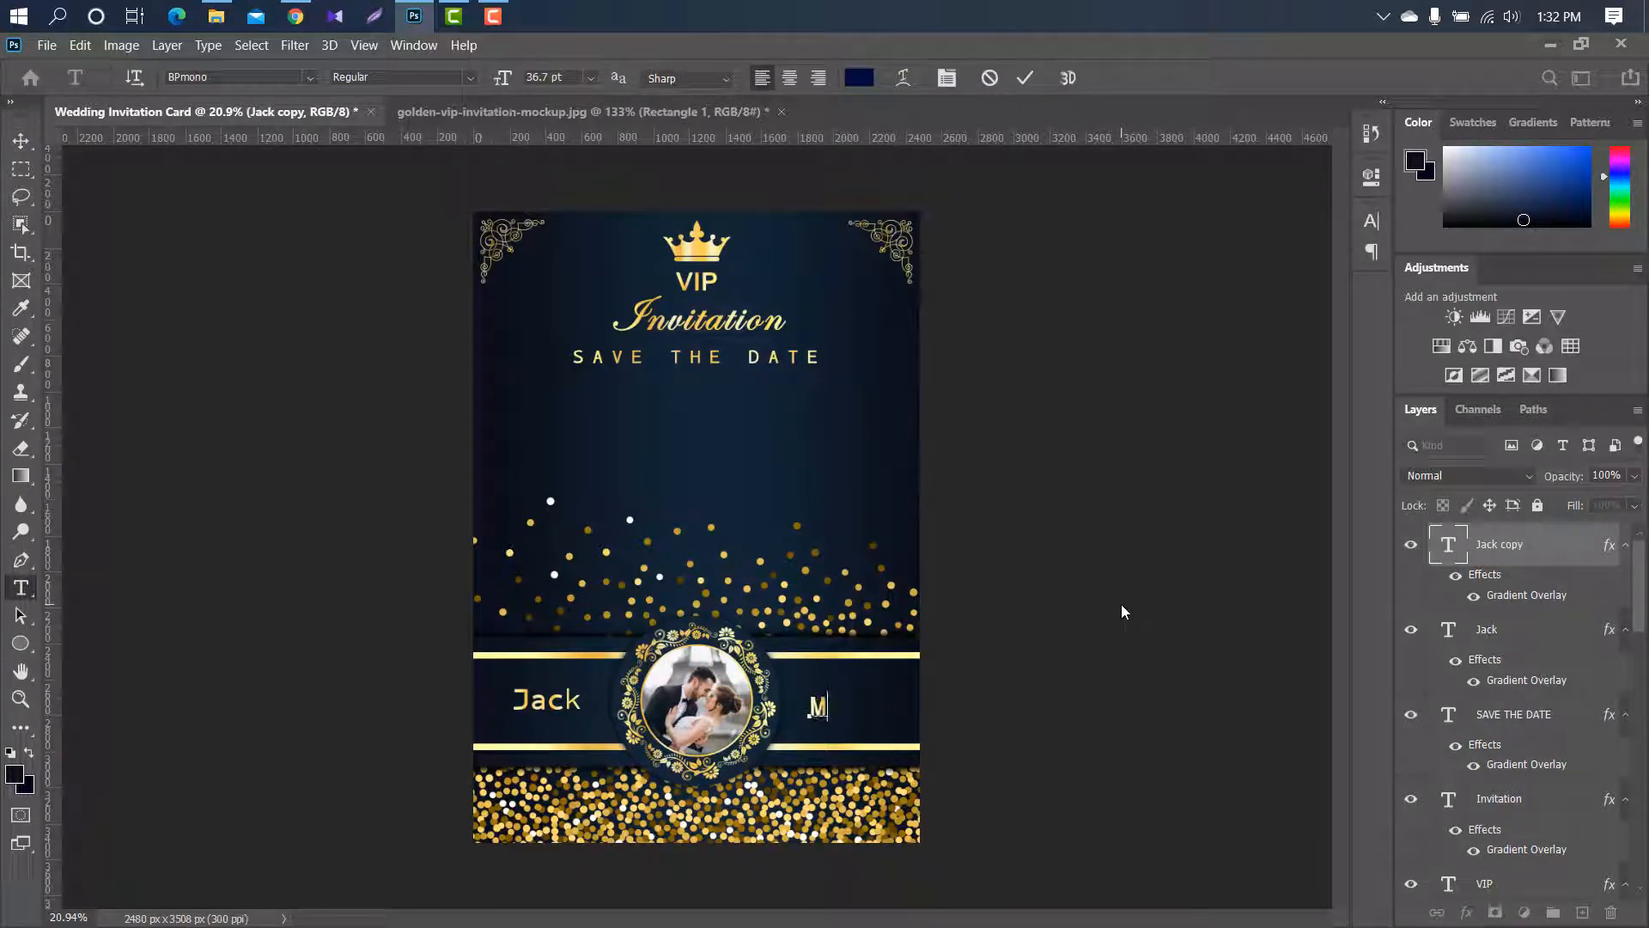
type("aria")
left_click(1028, 79)
key("v")
left_click_drag(853, 709, 852, 701)
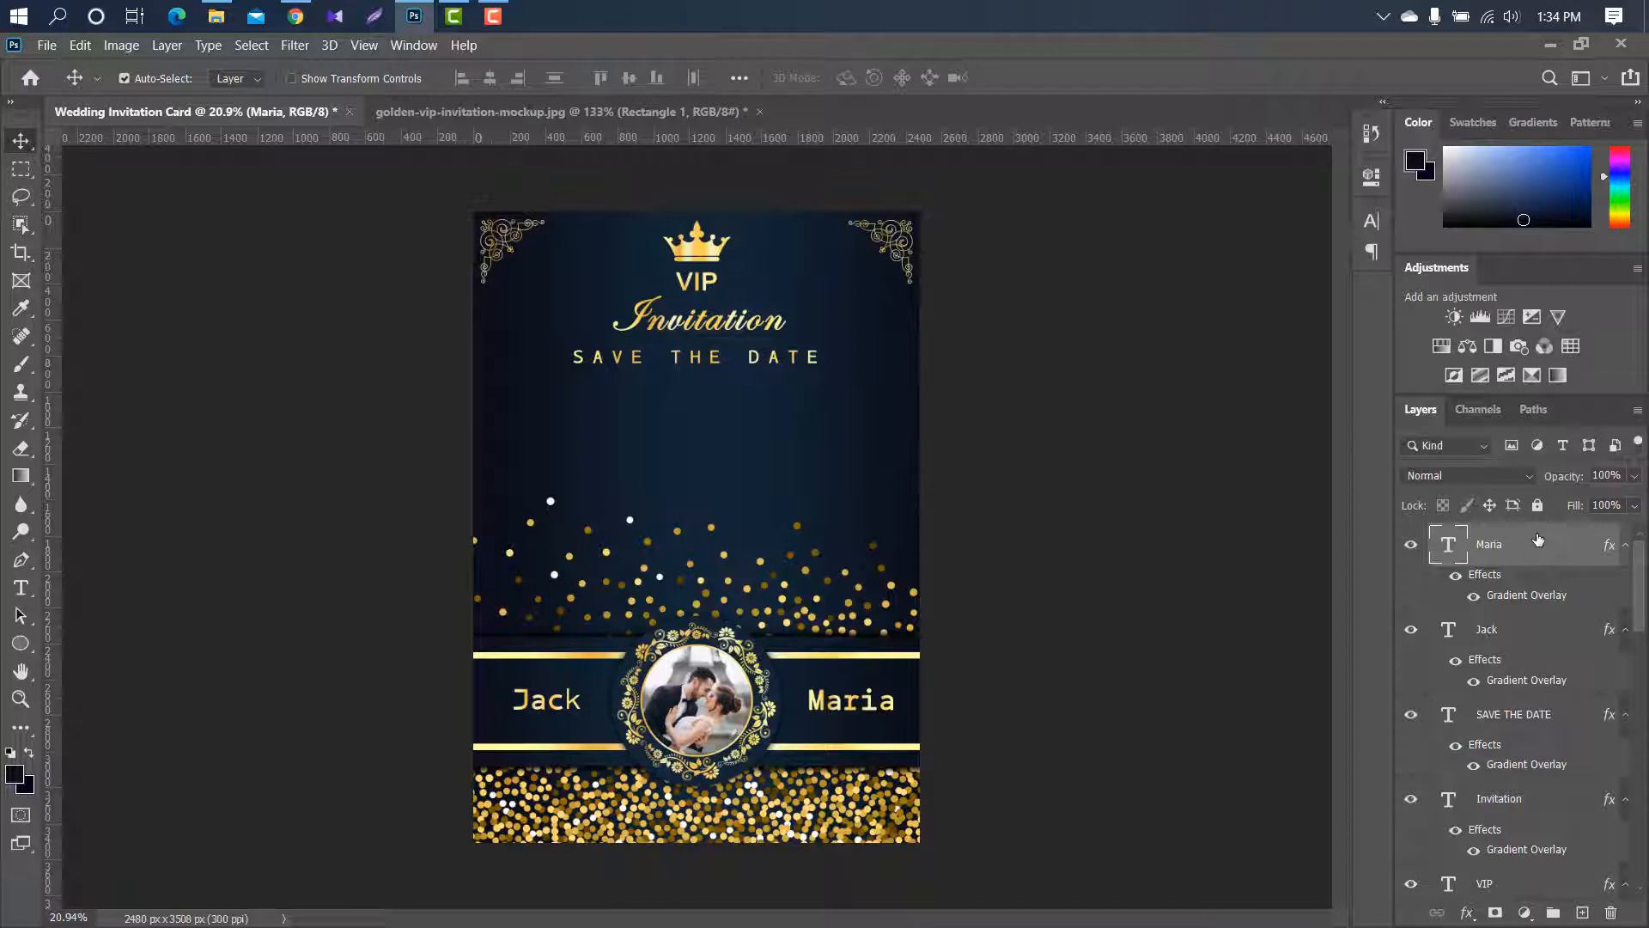
Duplicate the bride's name and place the copy below the SAVE THE DATE text
left_click_drag(1538, 539, 1585, 913)
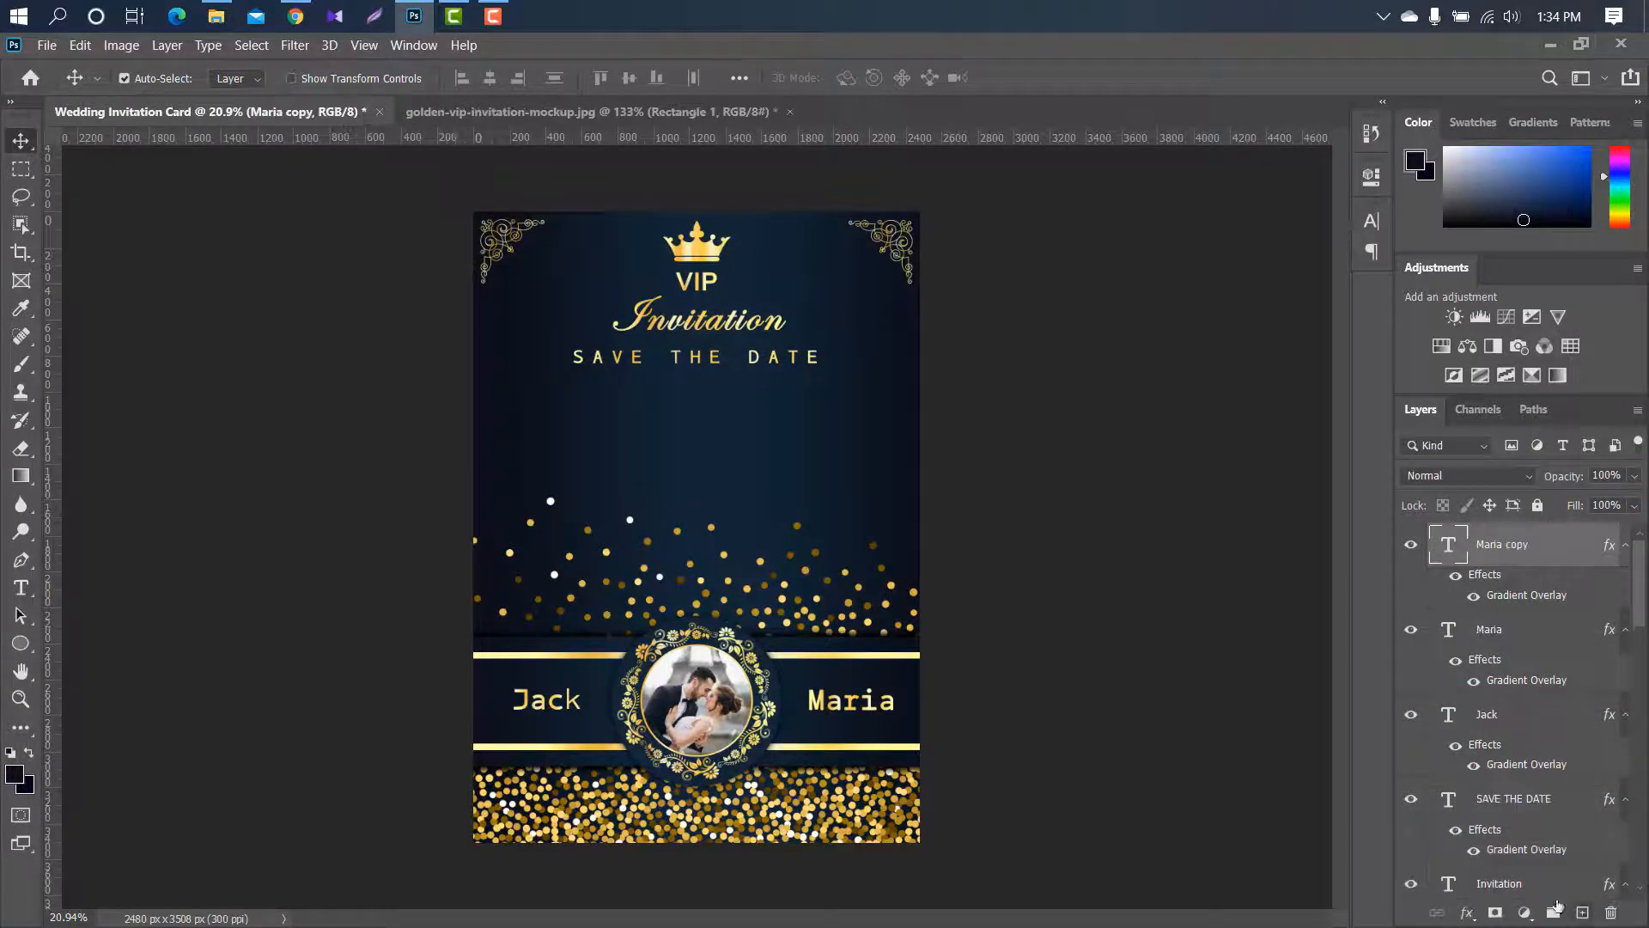
key("ctrl+t")
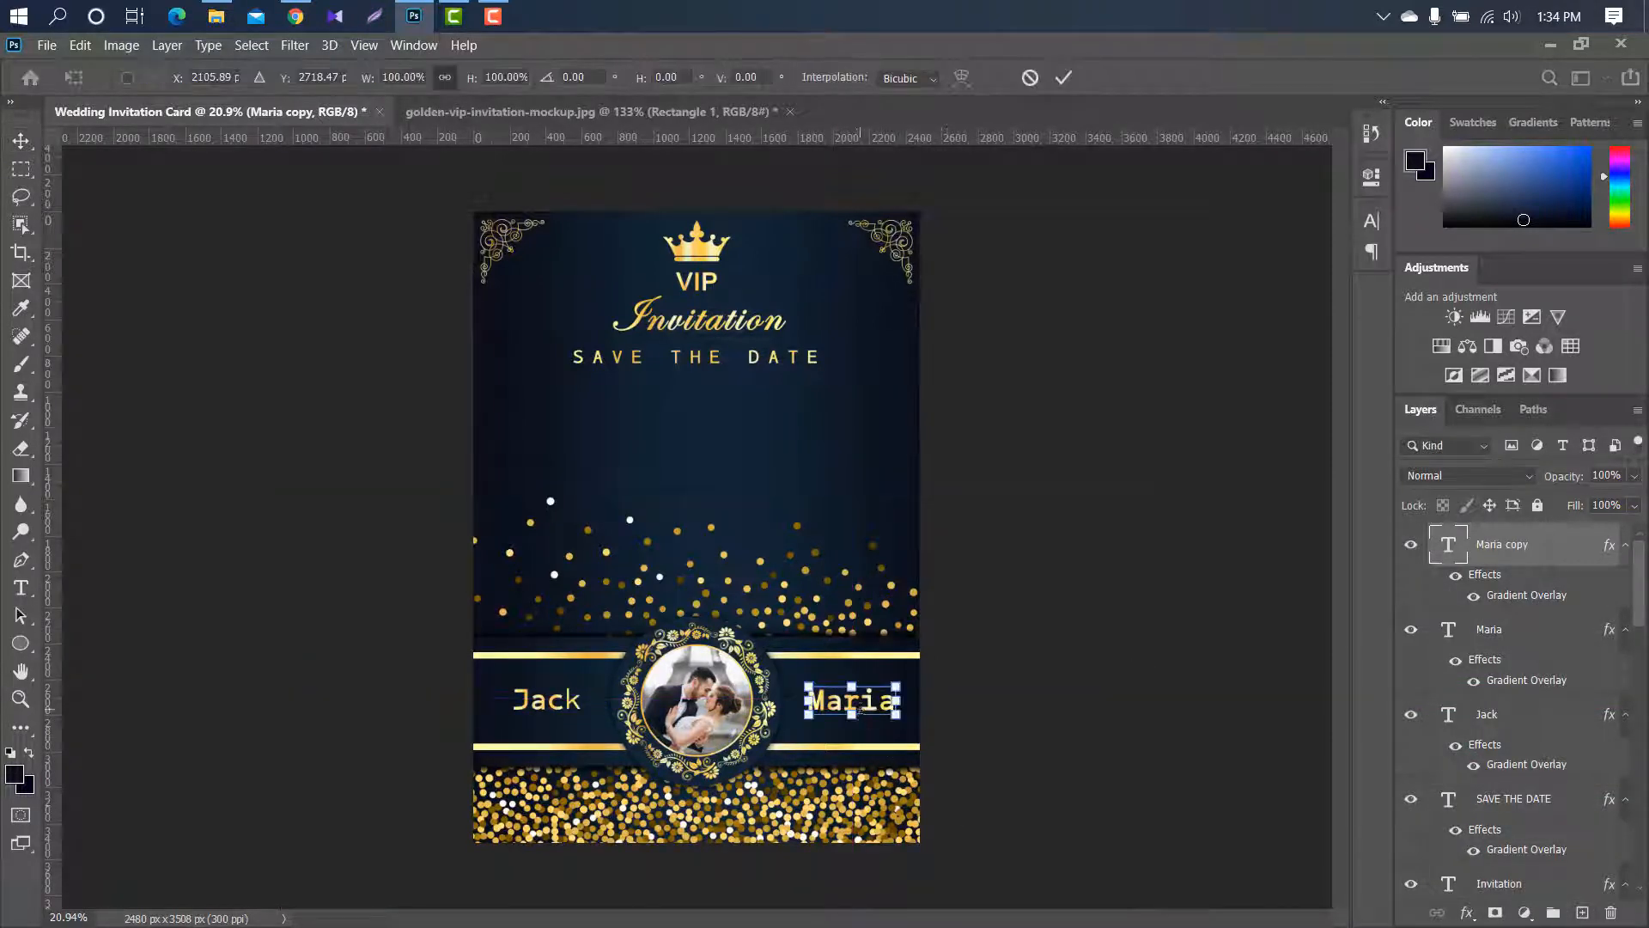
left_click_drag(859, 704, 657, 410)
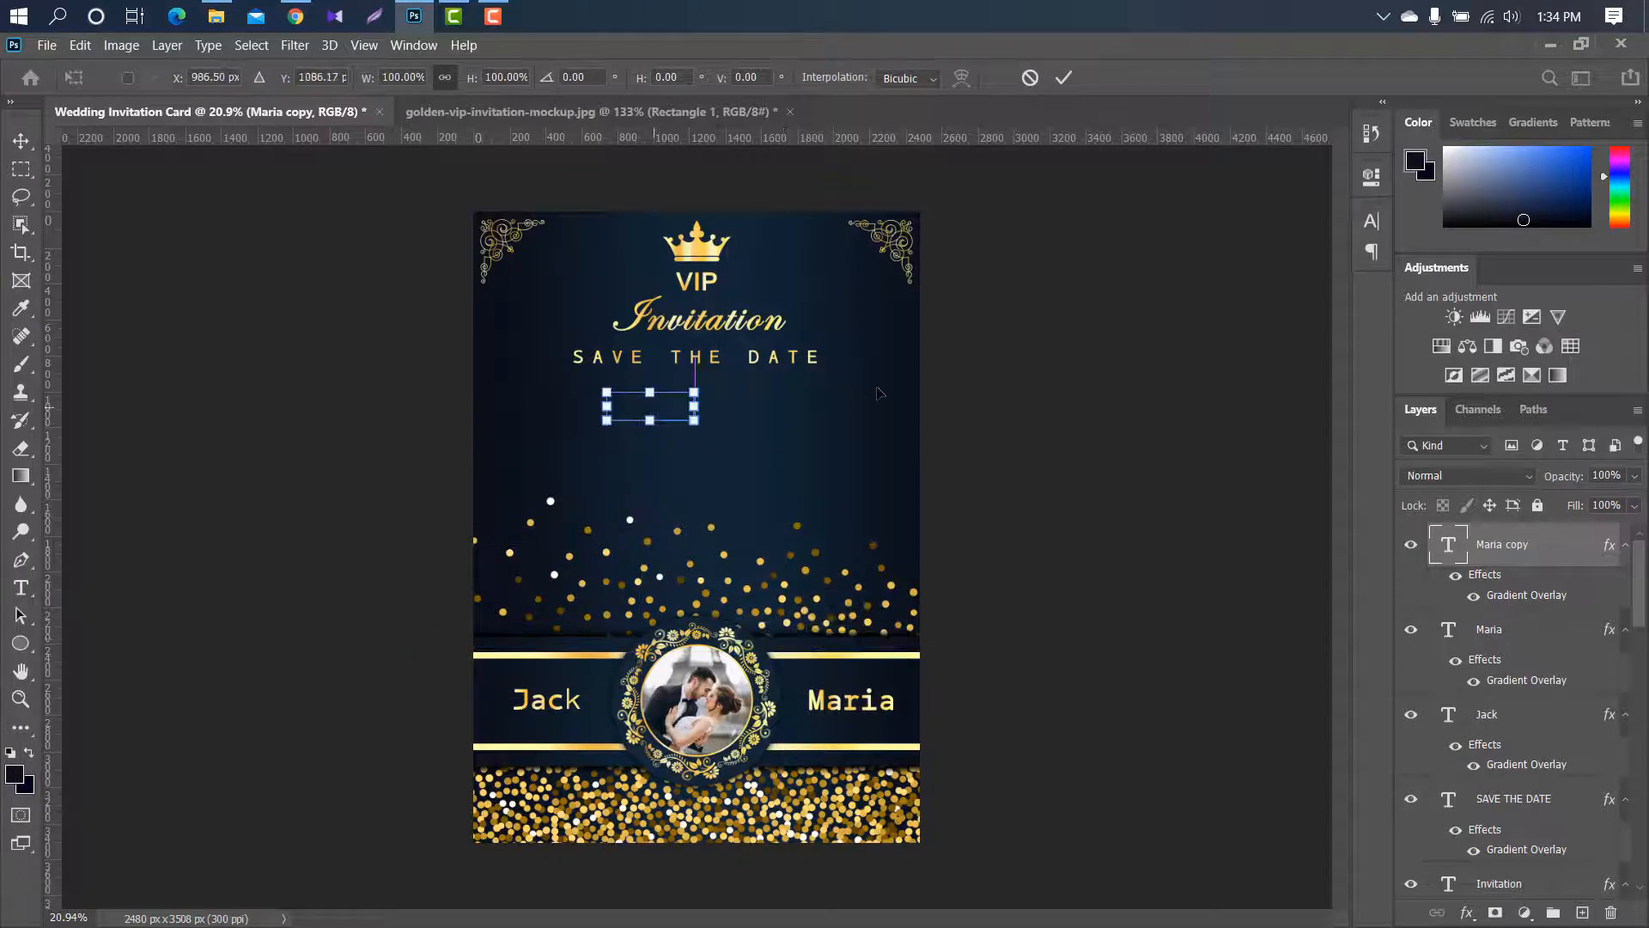
left_click(1064, 78)
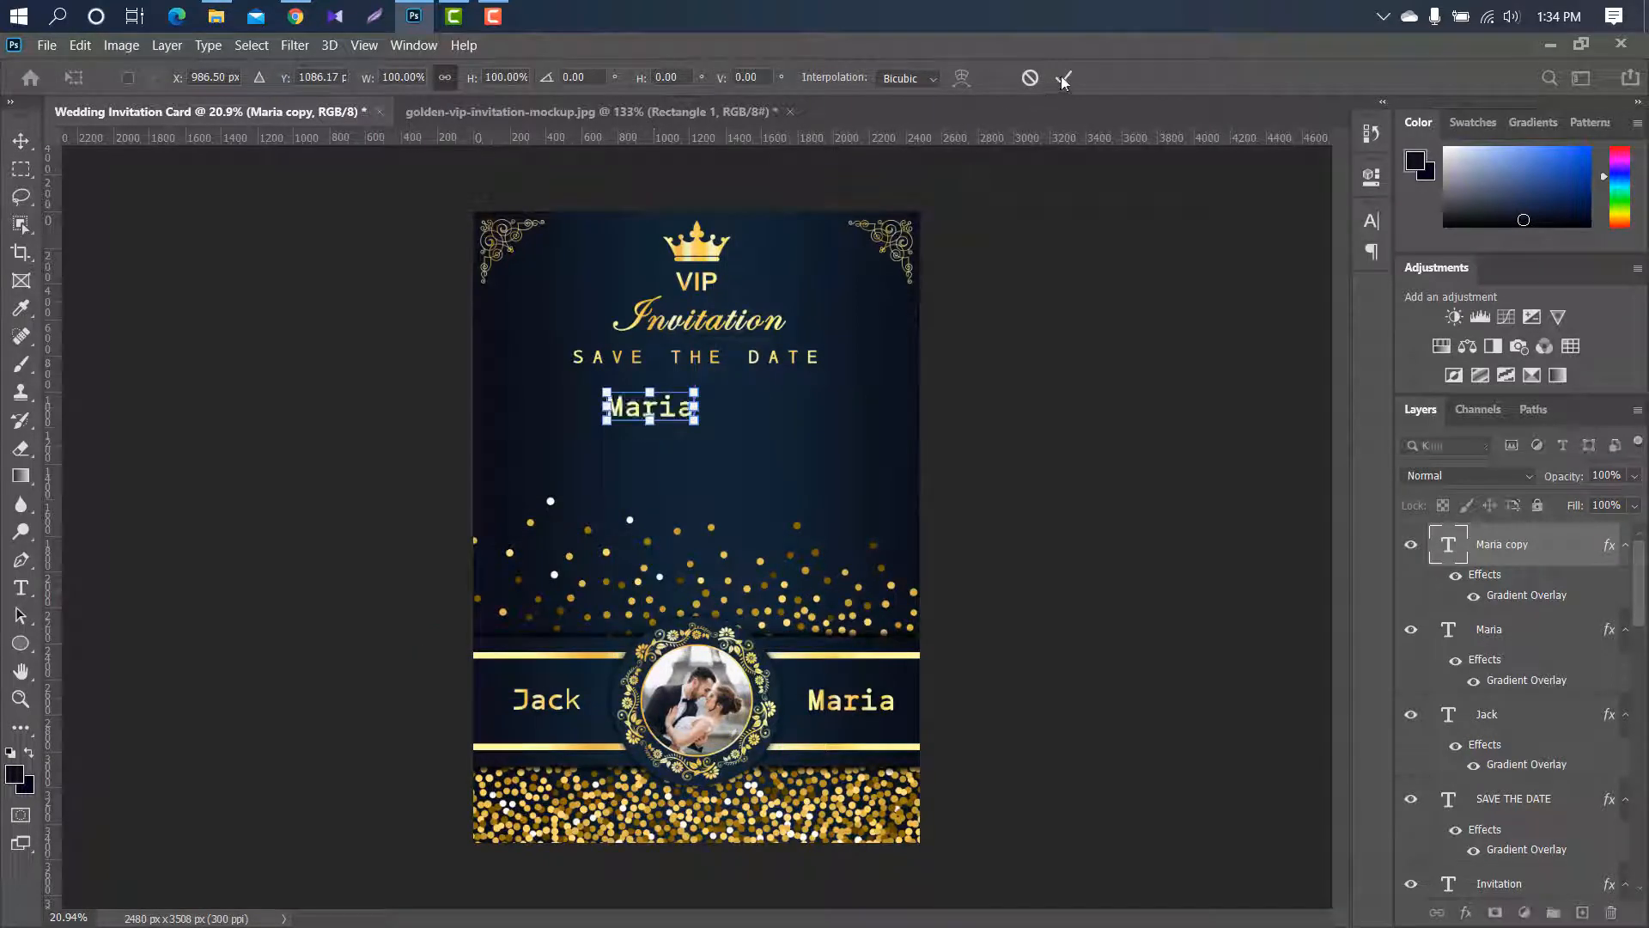
Replace the upper copy's wording with "SUNDAY-21 OCT-2020" and centre the line beneath SAVE THE DATE
double_click(1434, 541)
key("BackSpace")
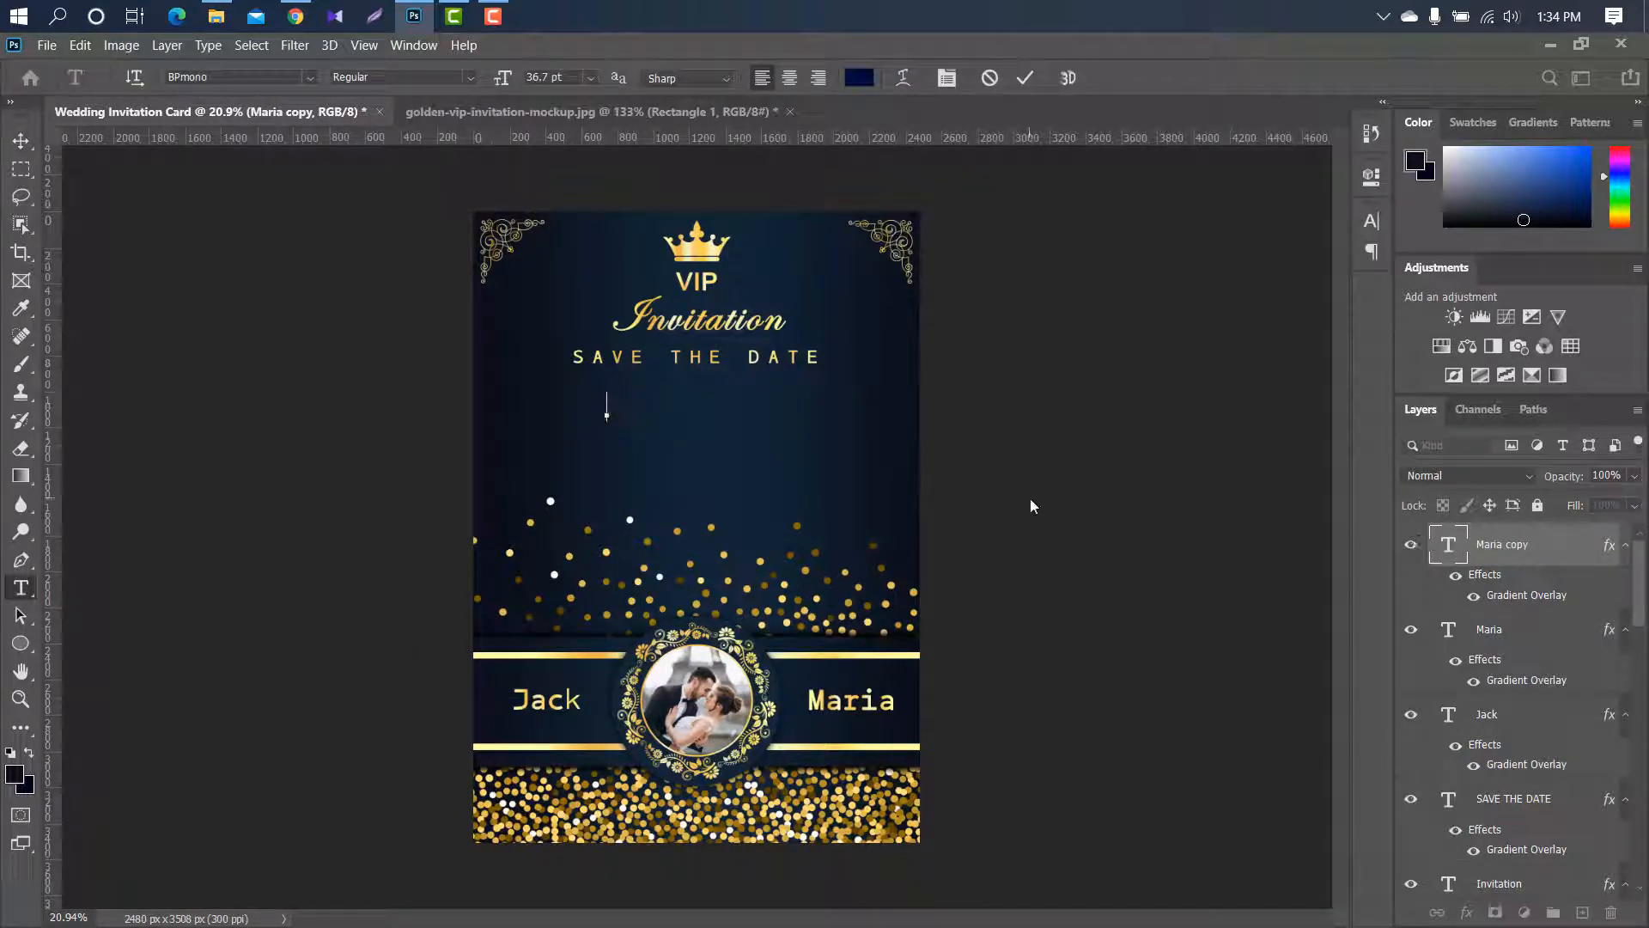
type("SUNDAY")
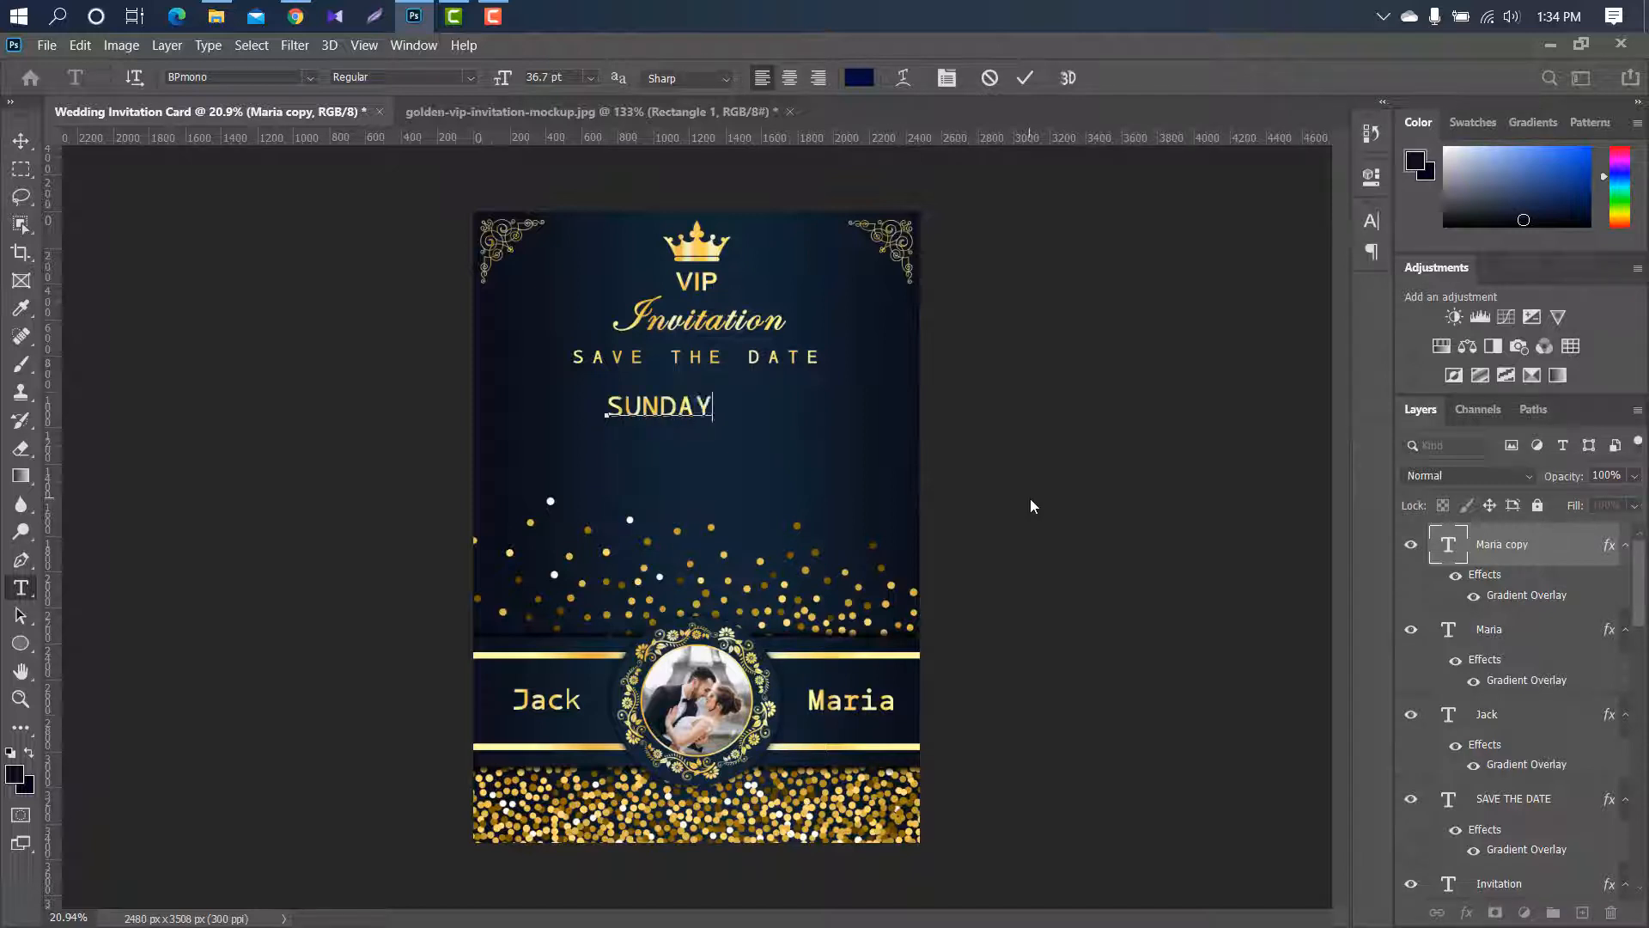
type("-21 OCT-2020")
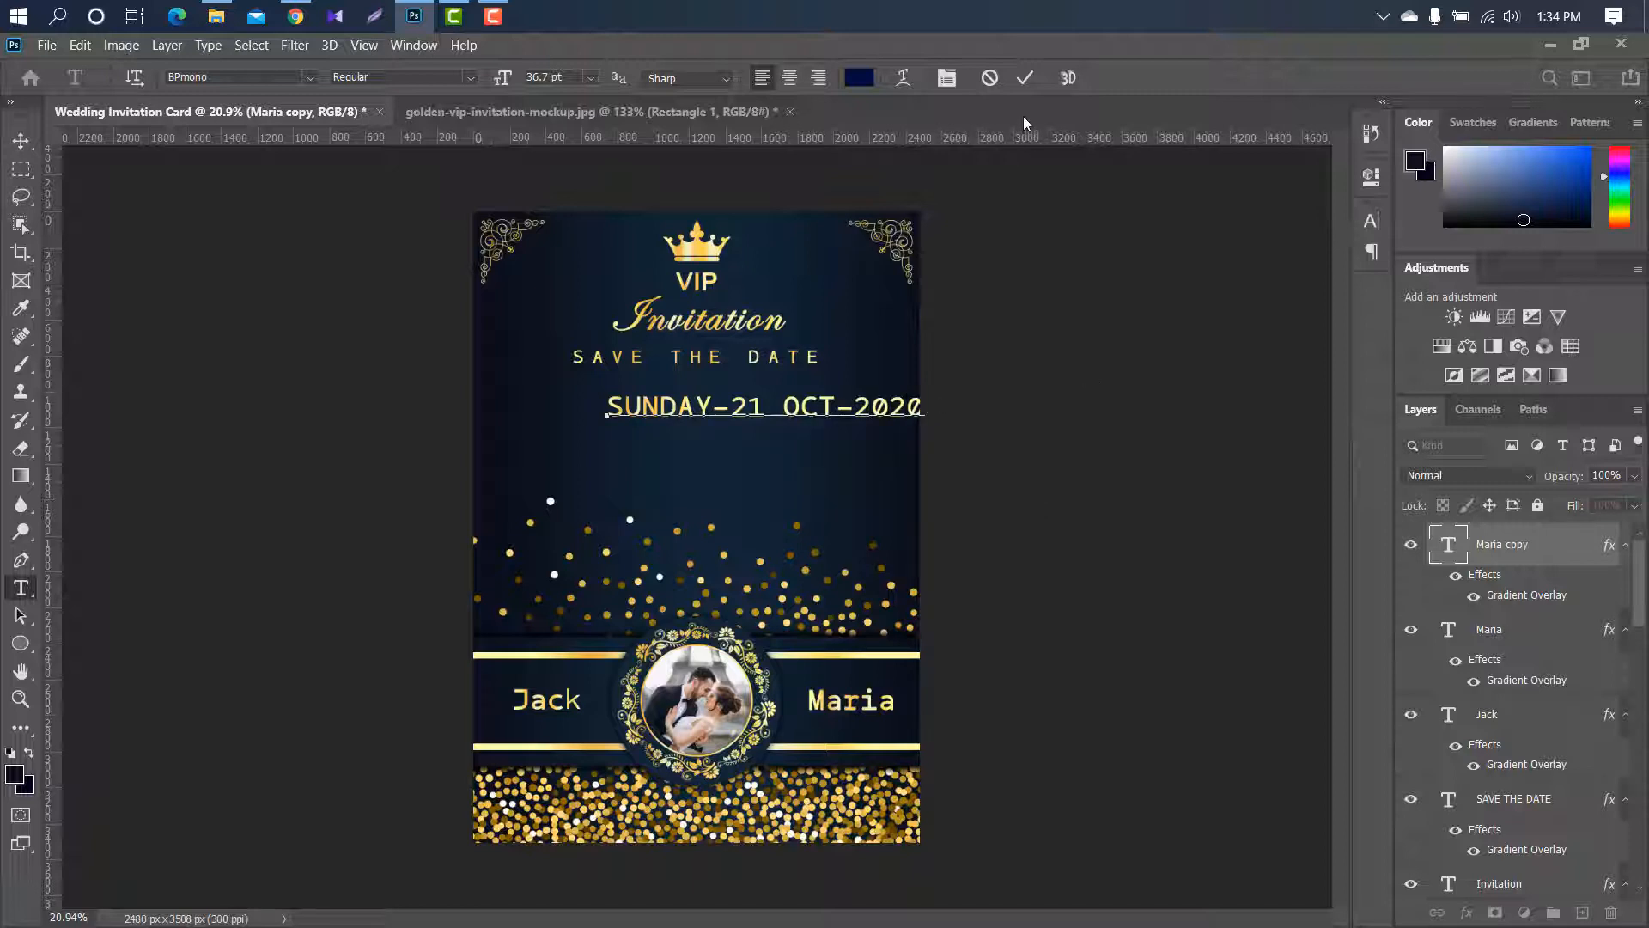
left_click(1024, 77)
key("ctrl+t")
left_click_drag(870, 410, 807, 413)
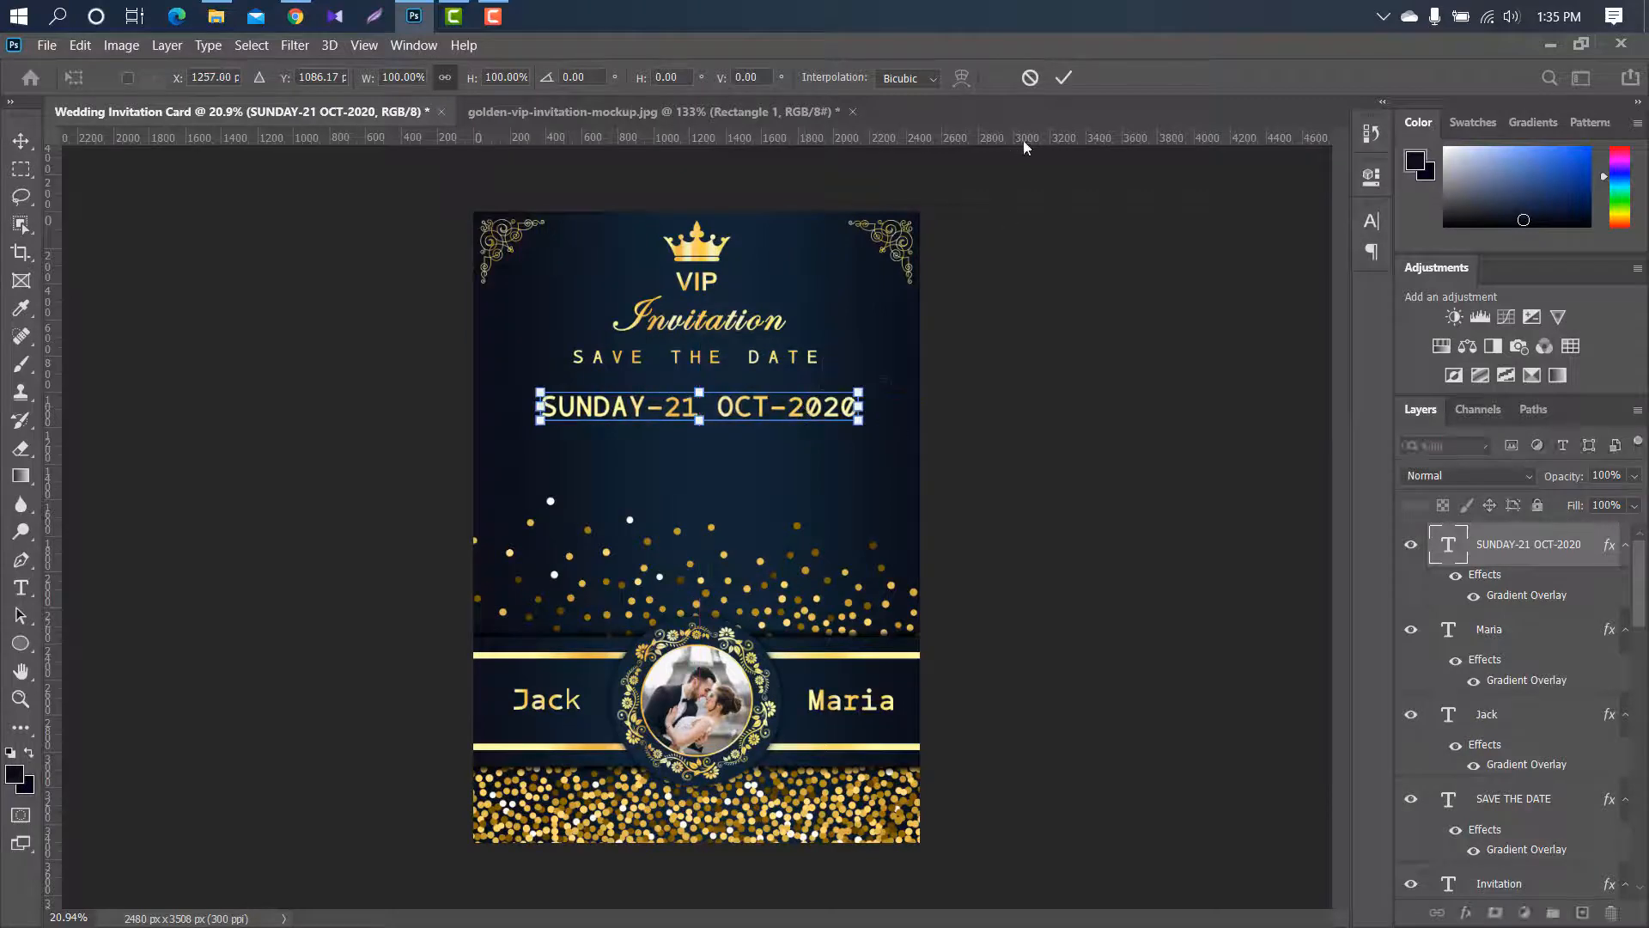
left_click(1064, 78)
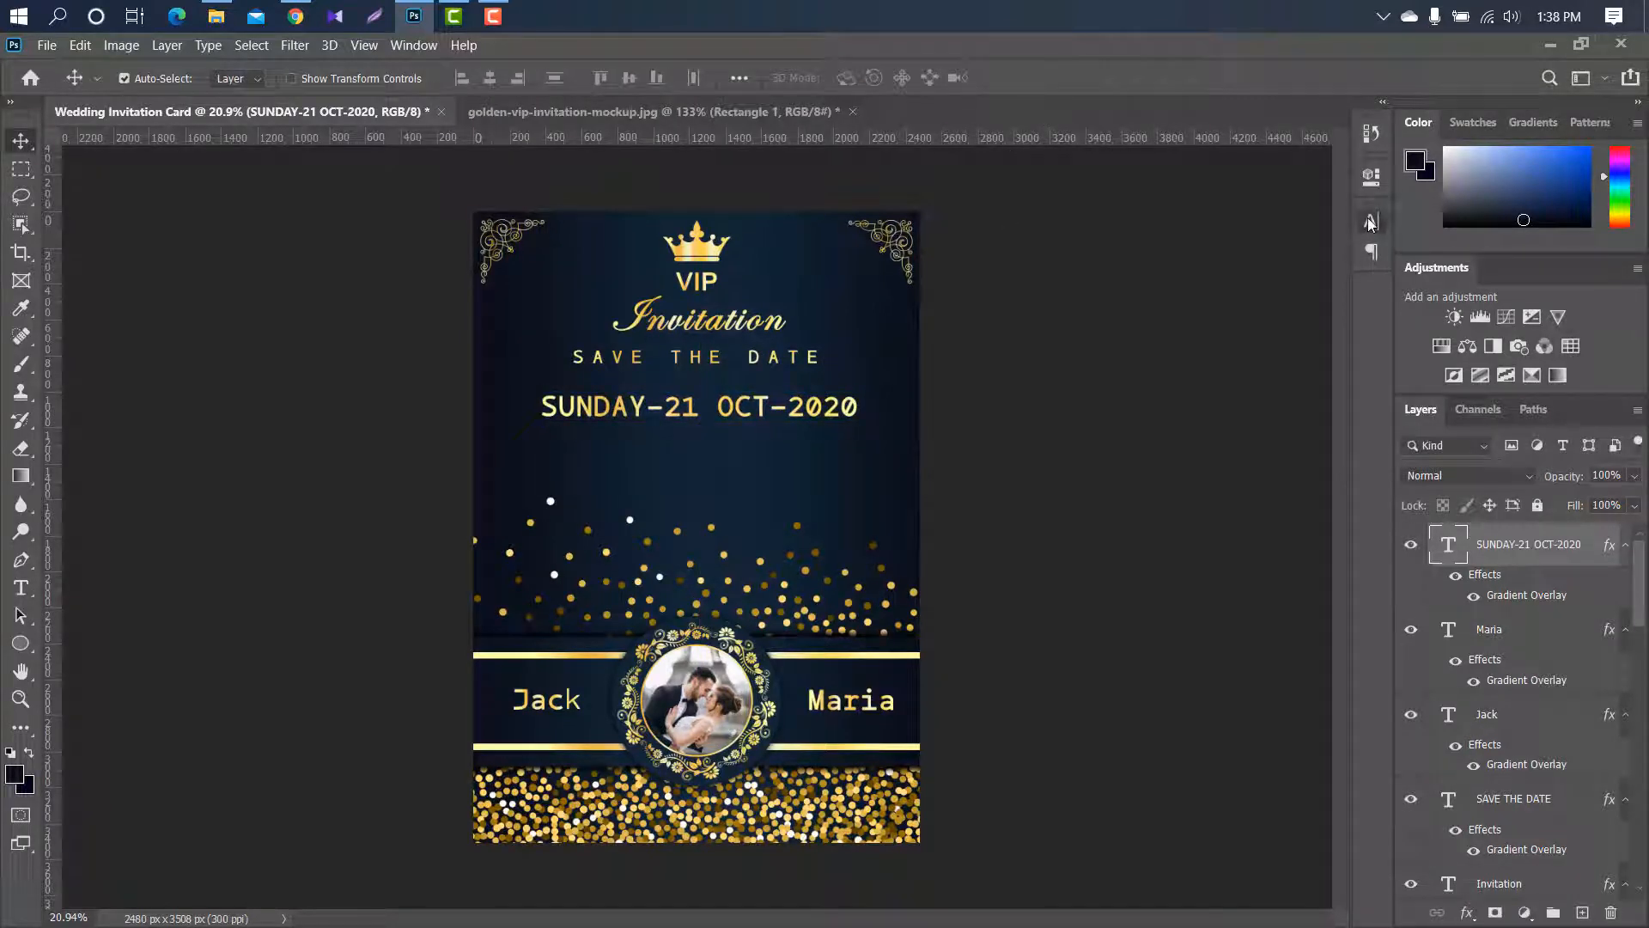
Set the date line to the Bank Gothic BT font and shift it back towards the card's centre
left_click(1371, 223)
left_click(1248, 253)
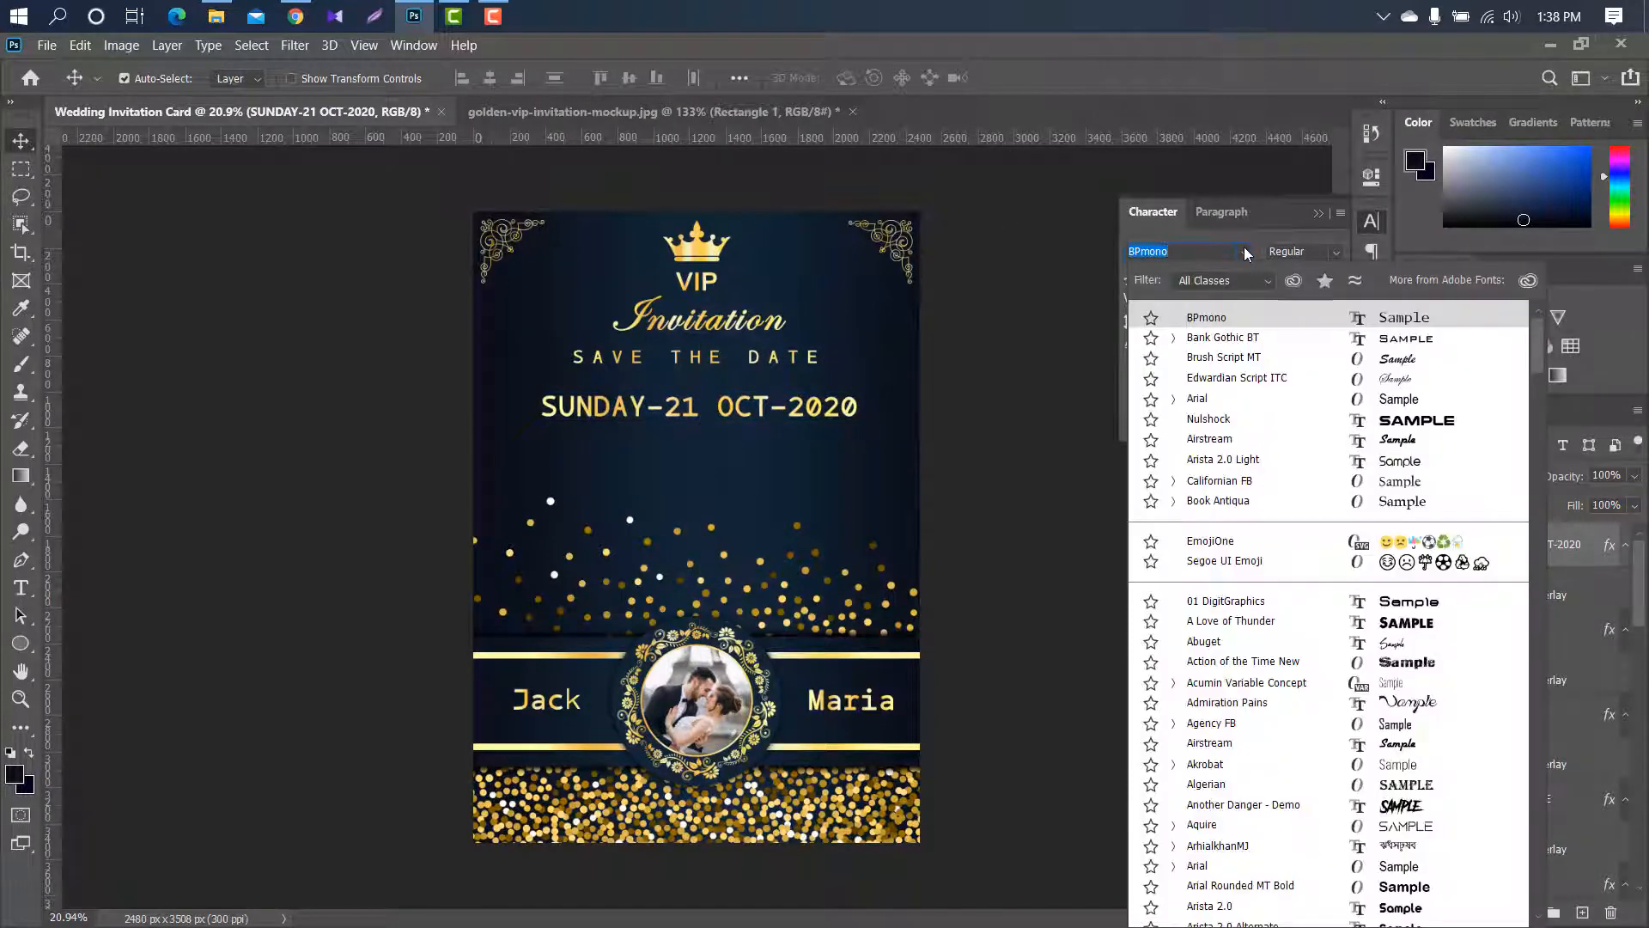
left_click(1238, 342)
left_click(1317, 214)
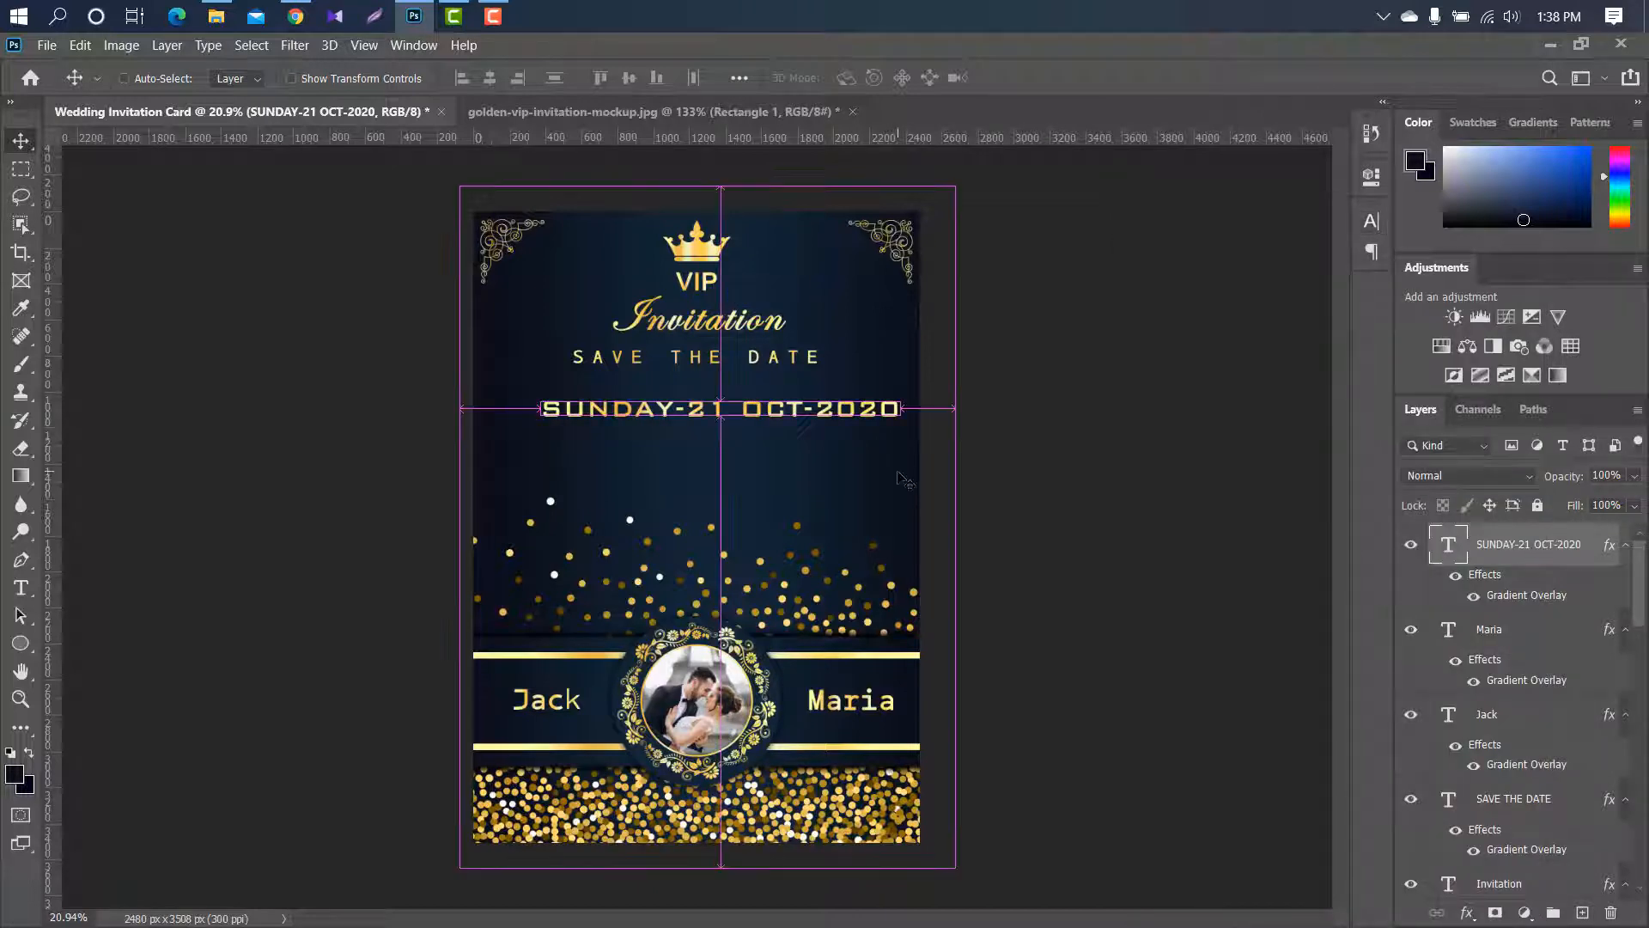
key("ctrl+t")
left_click_drag(863, 414, 839, 411)
left_click(1063, 77)
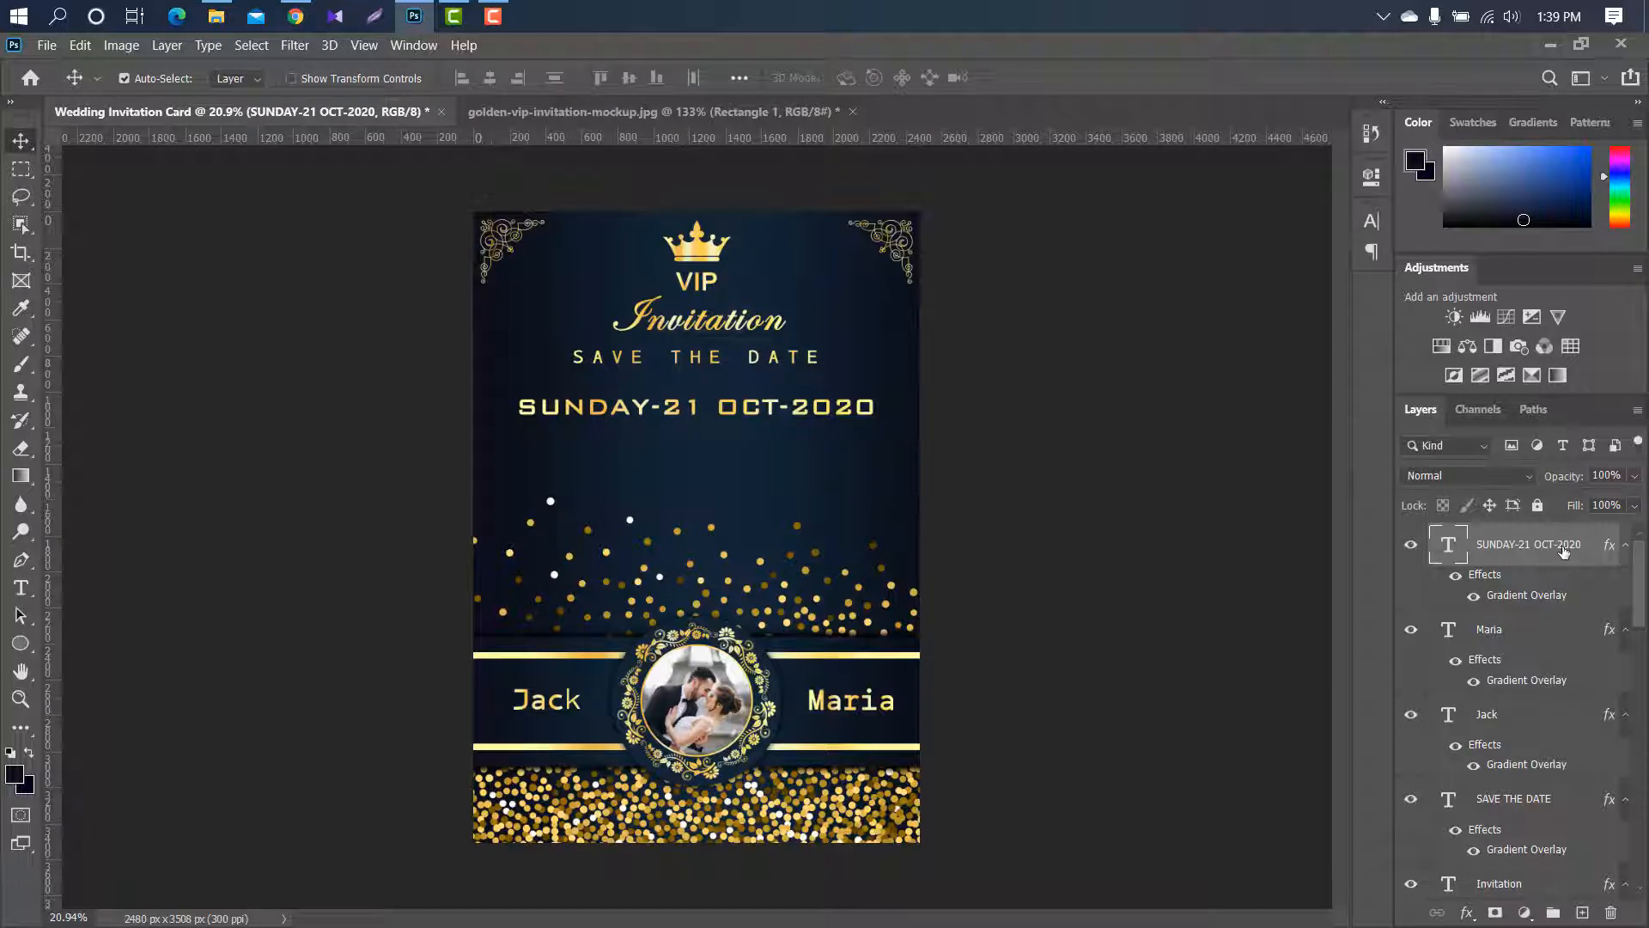
Duplicate the date line and place the copy directly below it
left_click_drag(1568, 548, 1583, 912)
key("ctrl+t")
left_click_drag(755, 405, 756, 435)
left_click(1062, 76)
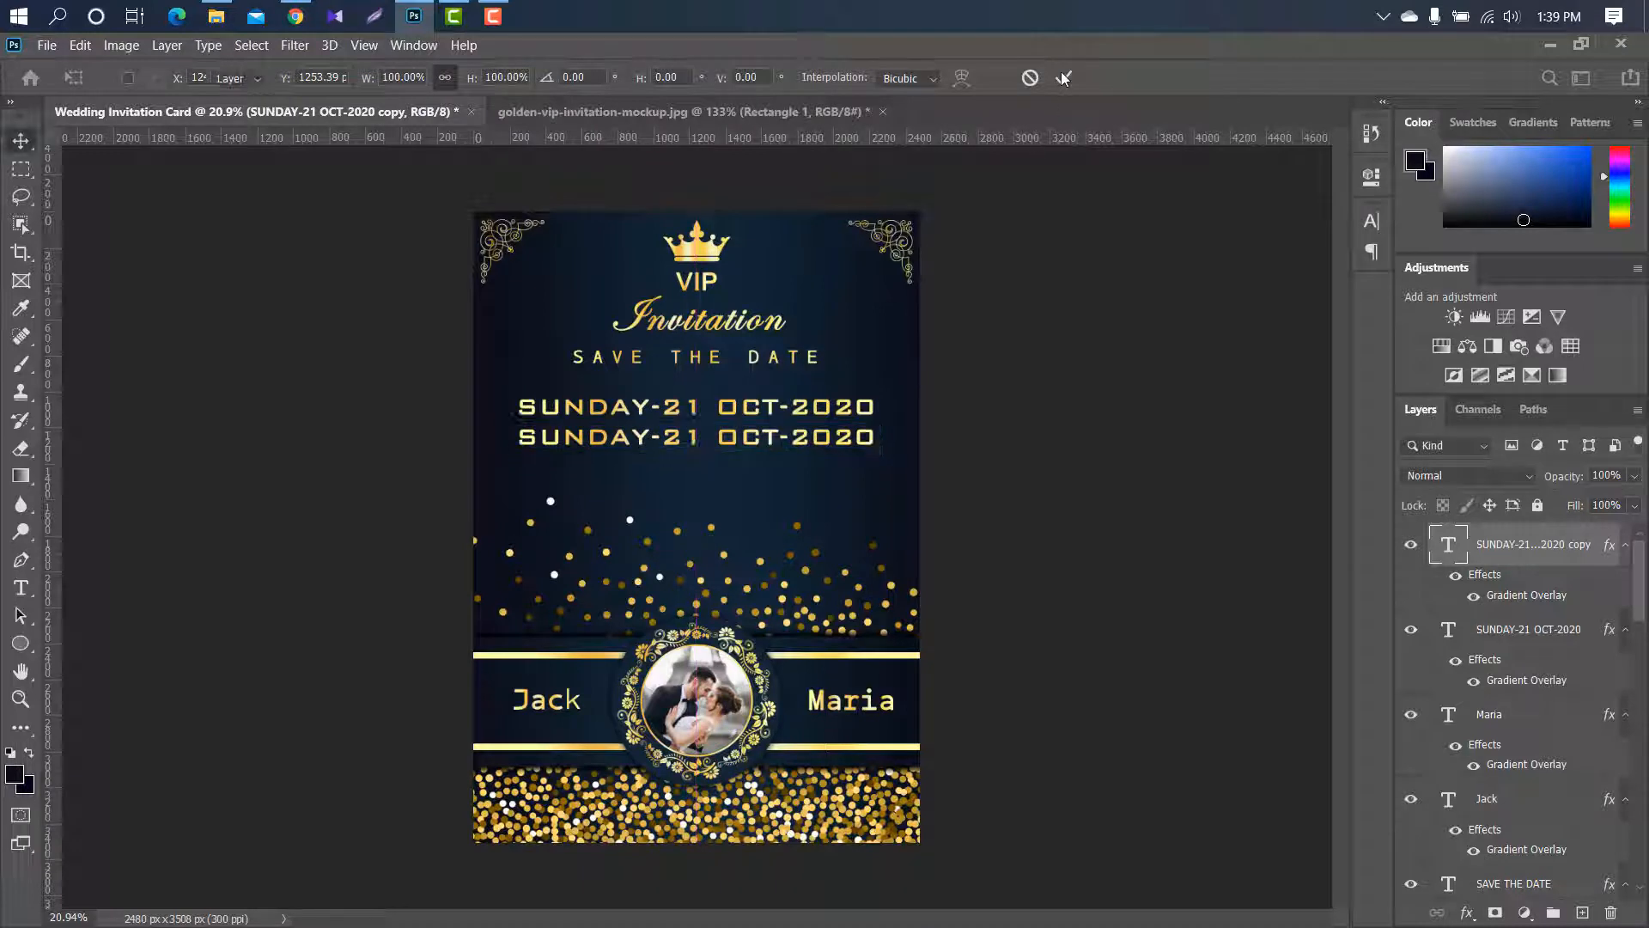
Replace the lower date copy's wording with the venue's street address and centre it slightly lower beneath the date
double_click(1448, 557)
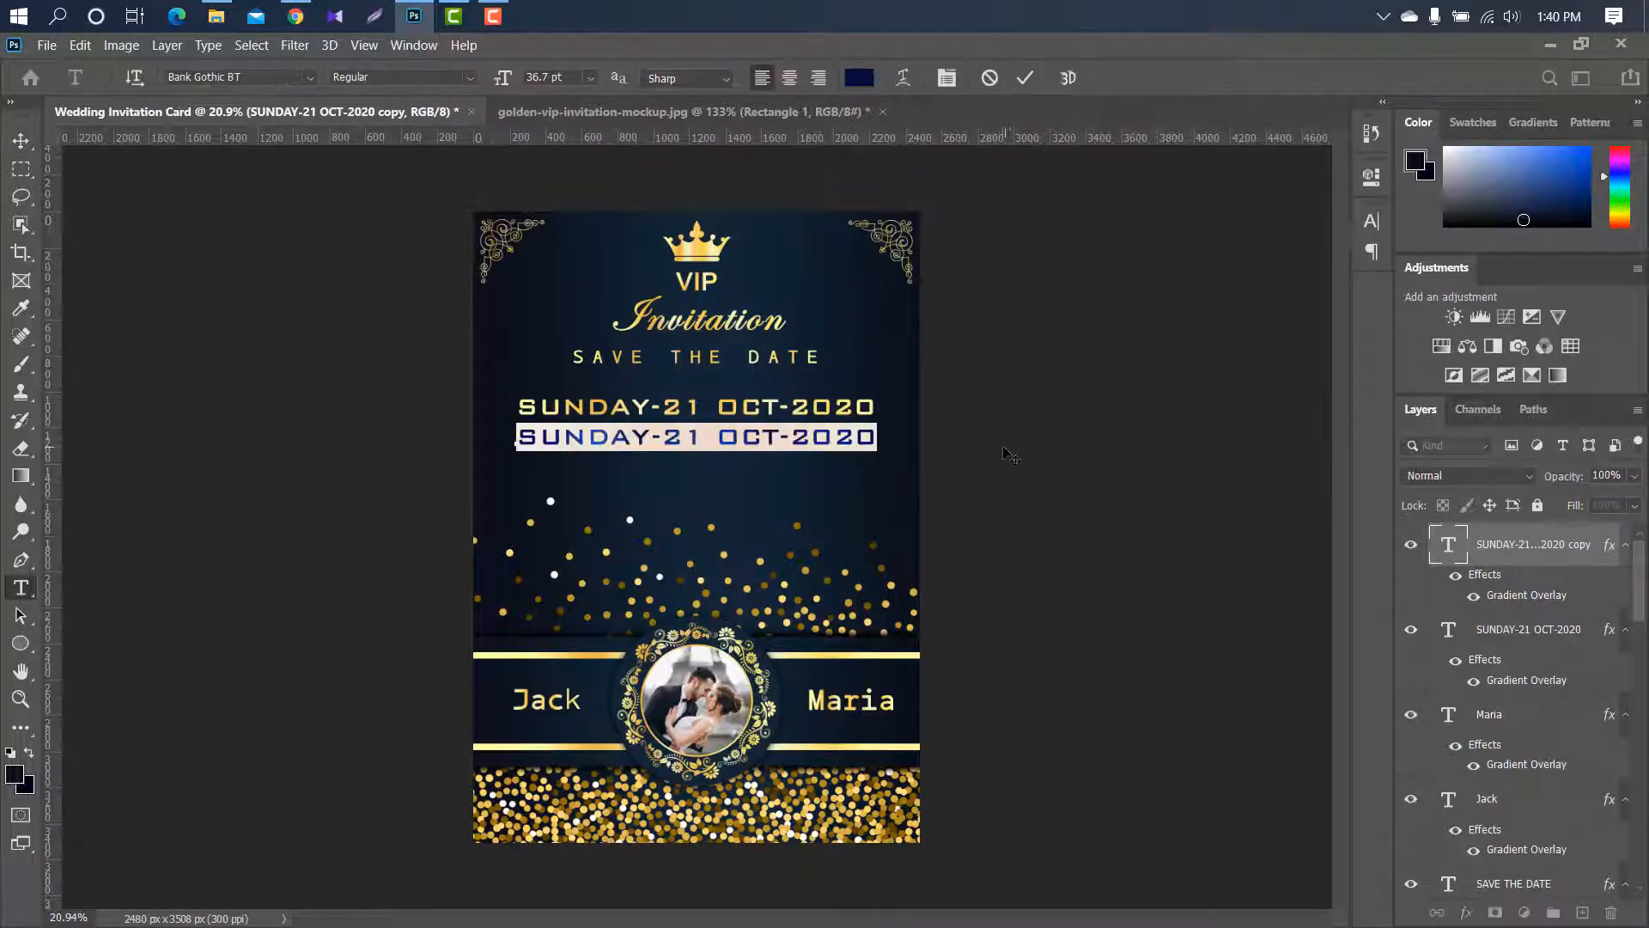
key("BackSpace")
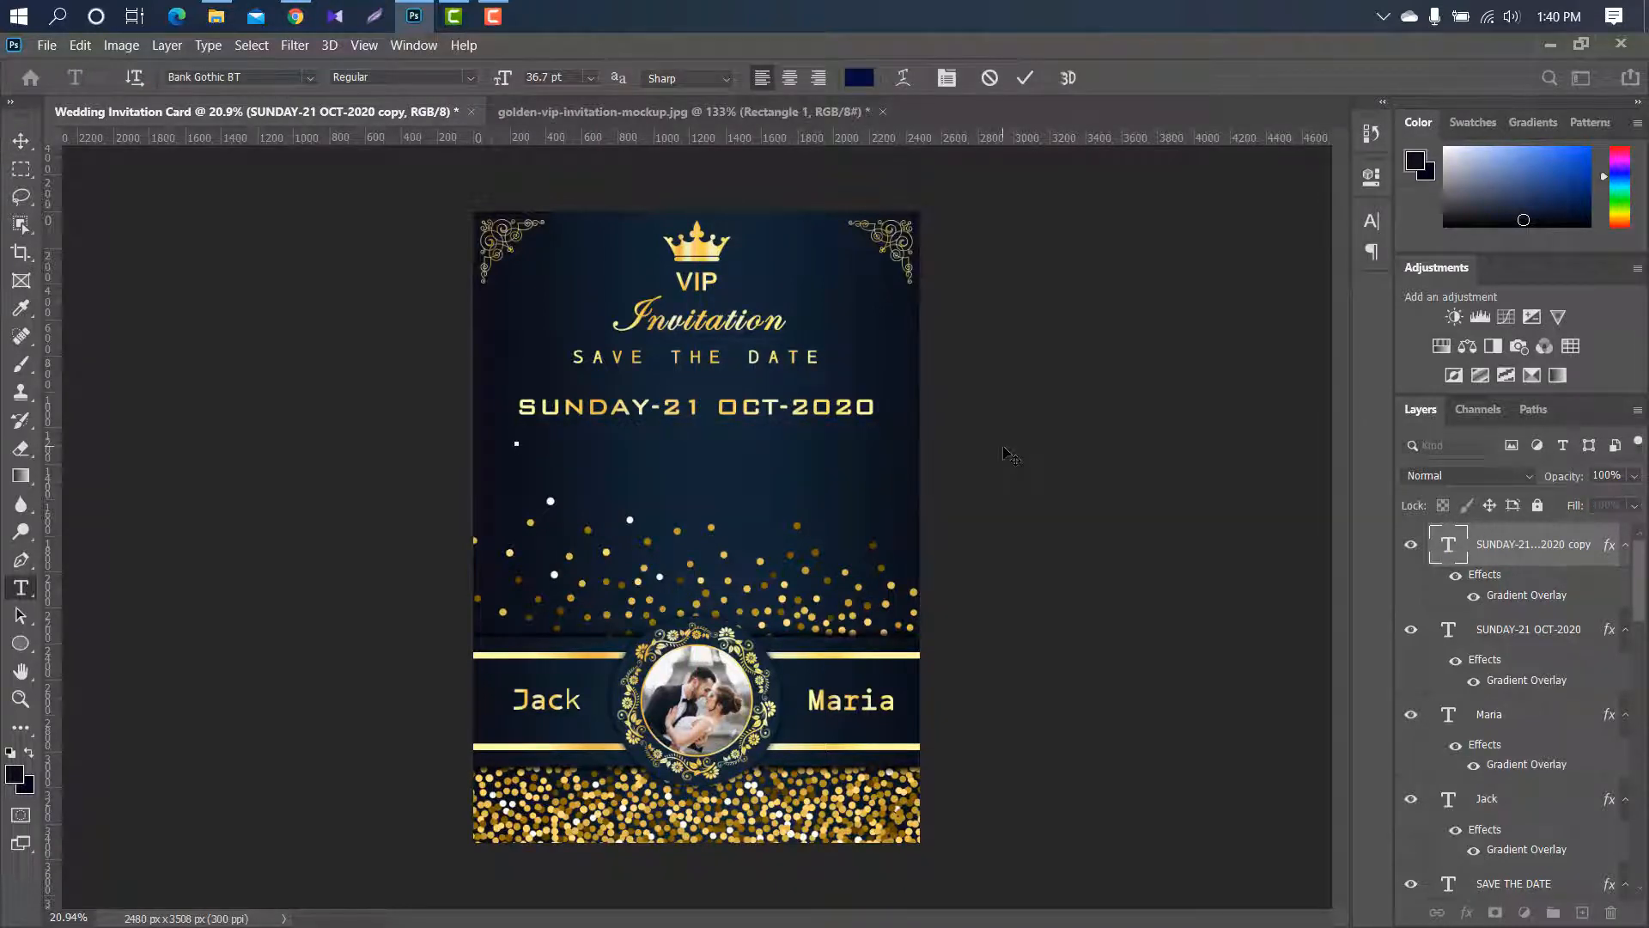
type("STREET")
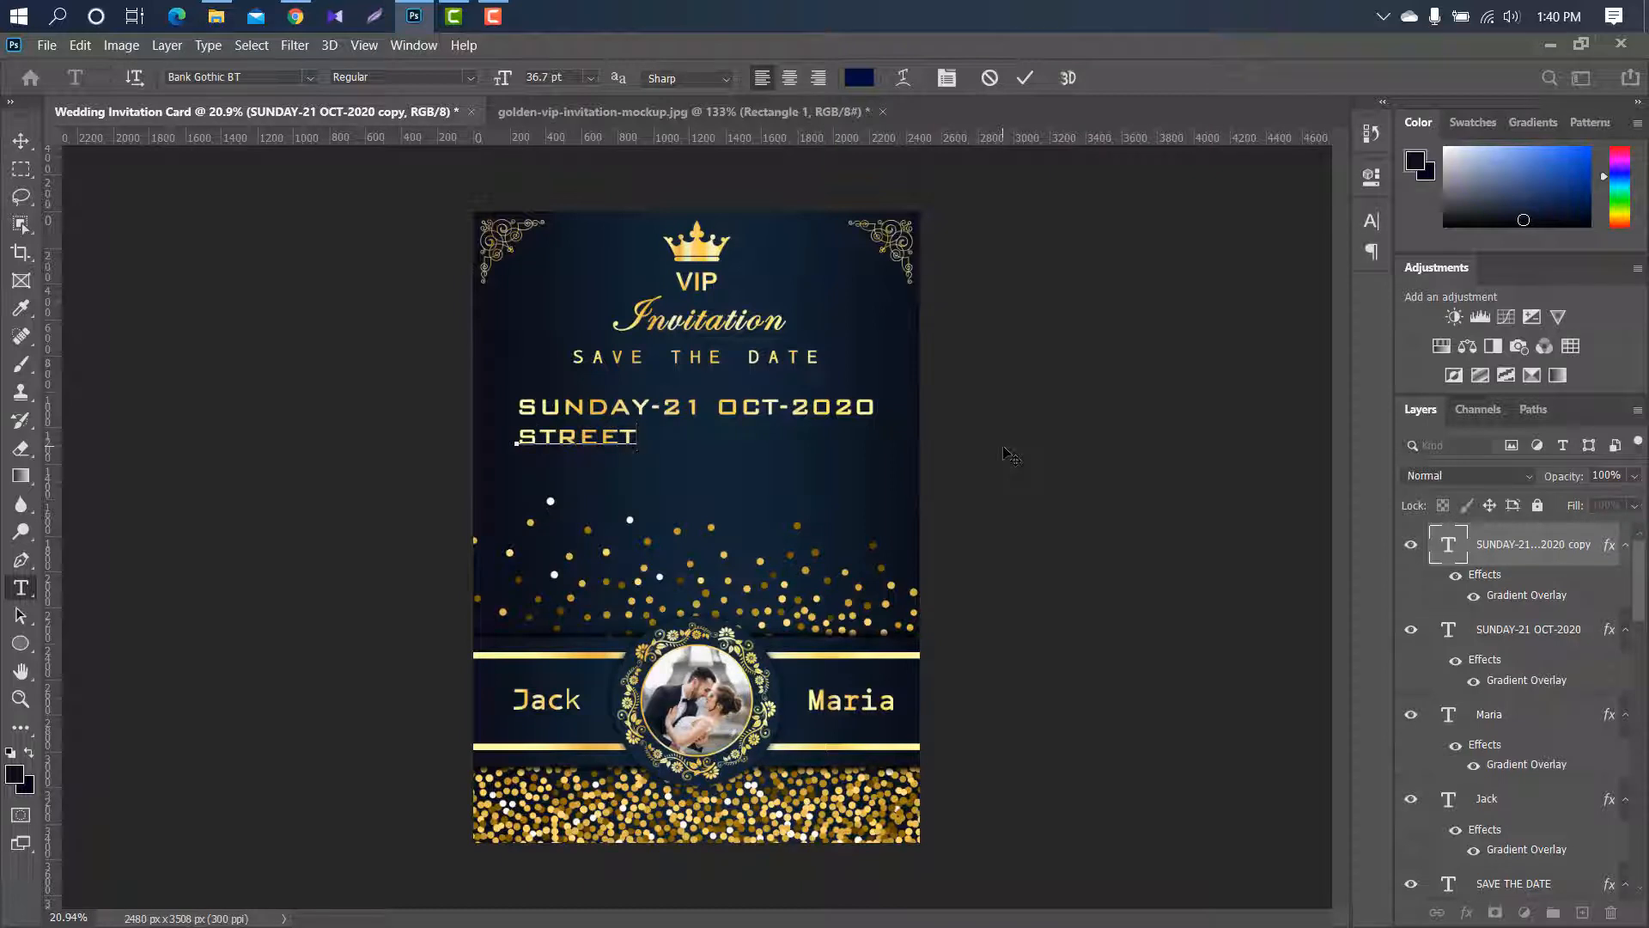
type(" HILD")
left_click(1024, 78)
key("ctrl+t")
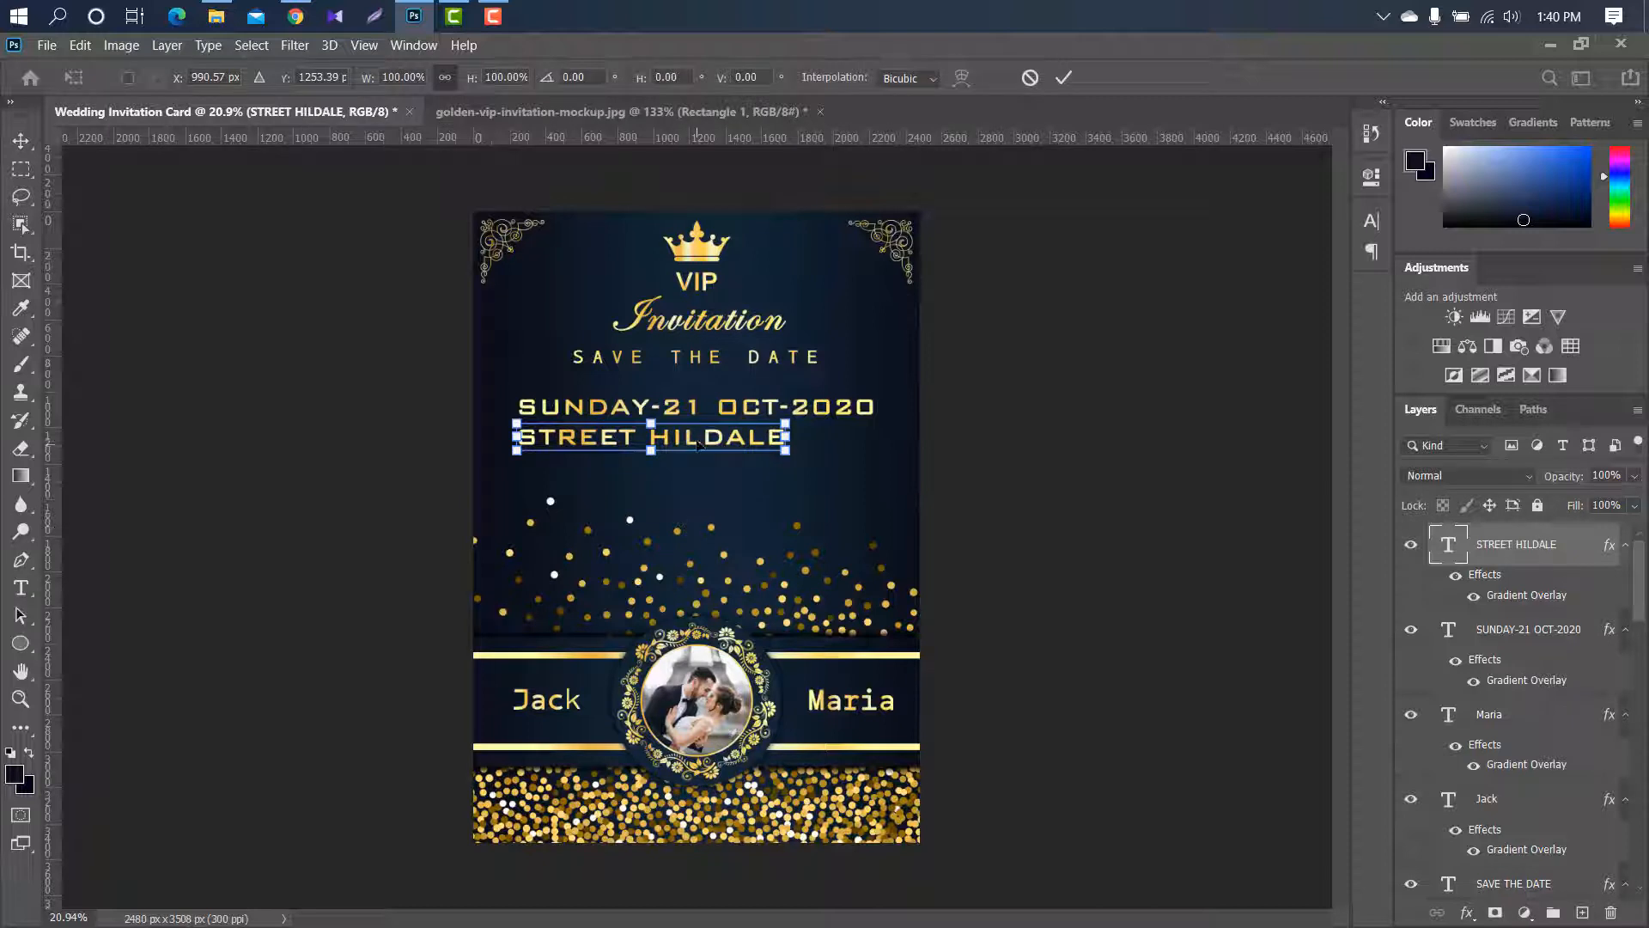
left_click_drag(703, 445, 748, 453)
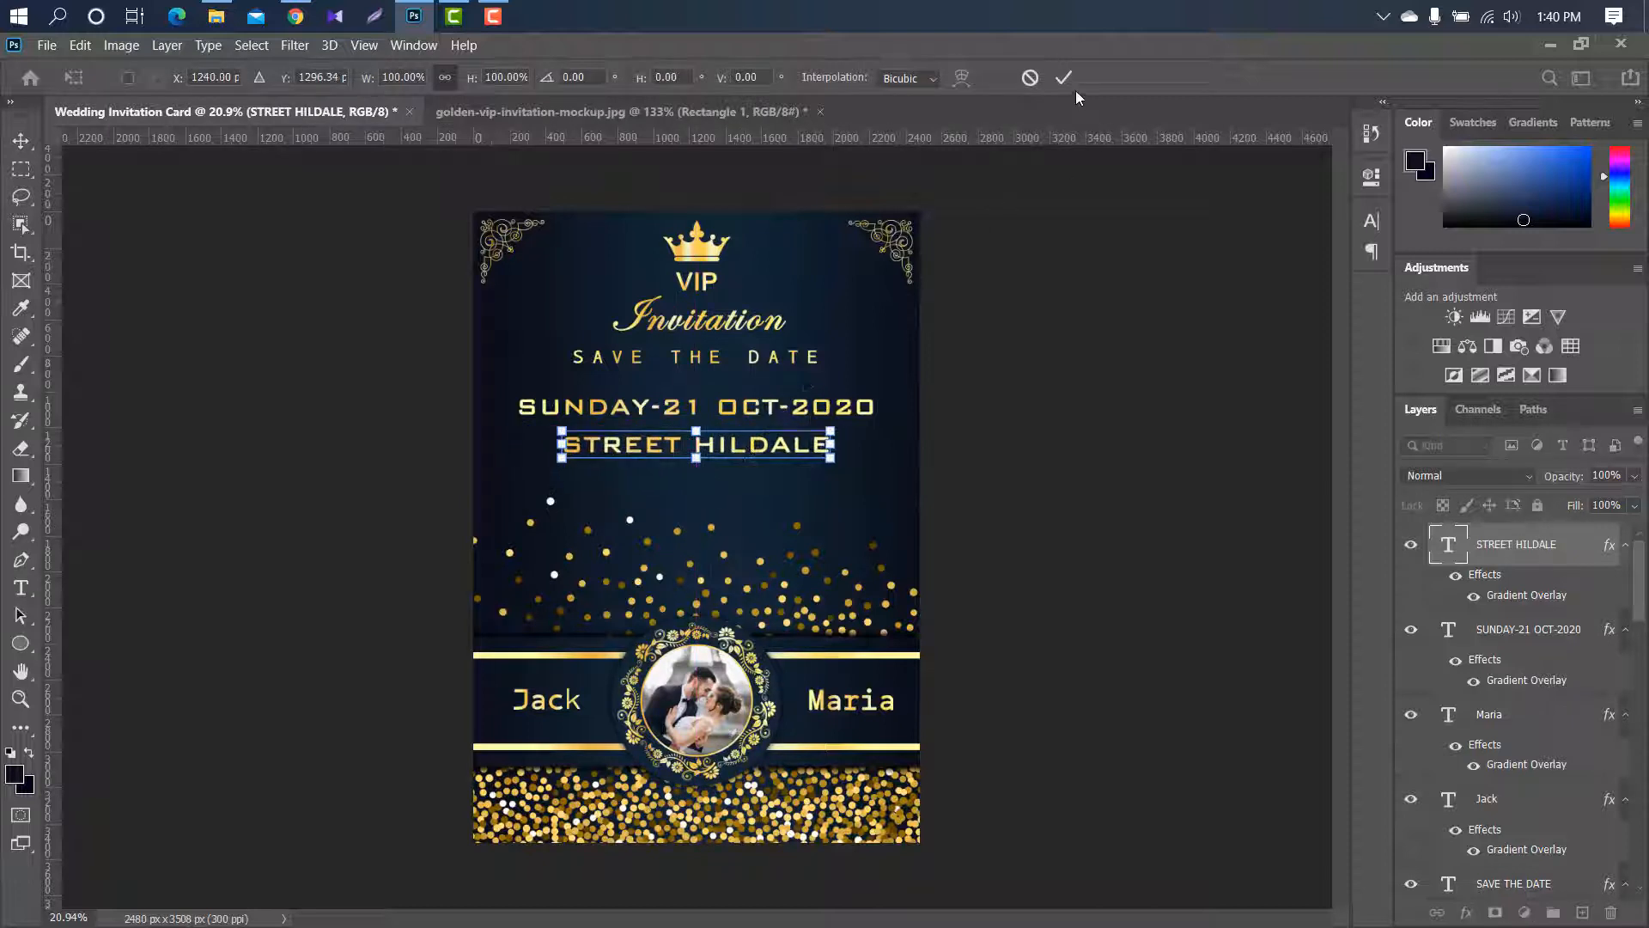
left_click(1063, 78)
Duplicate the street address line and place the copy directly below it
left_click_drag(1553, 541, 1582, 912)
key("ctrl+t")
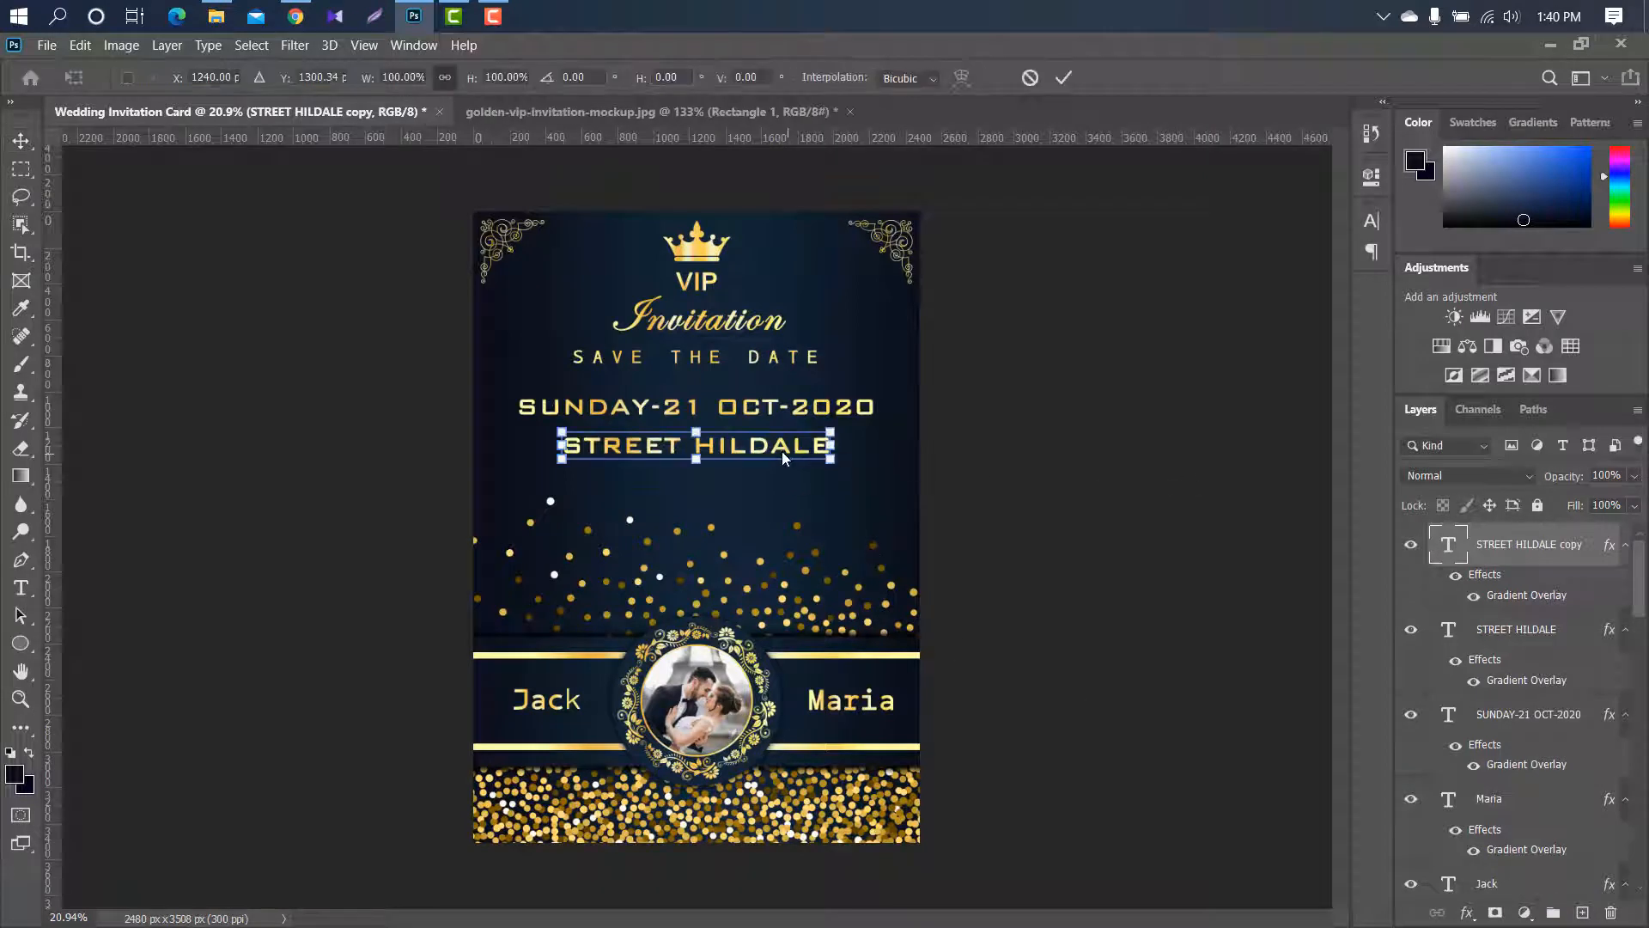
left_click_drag(768, 469, 769, 506)
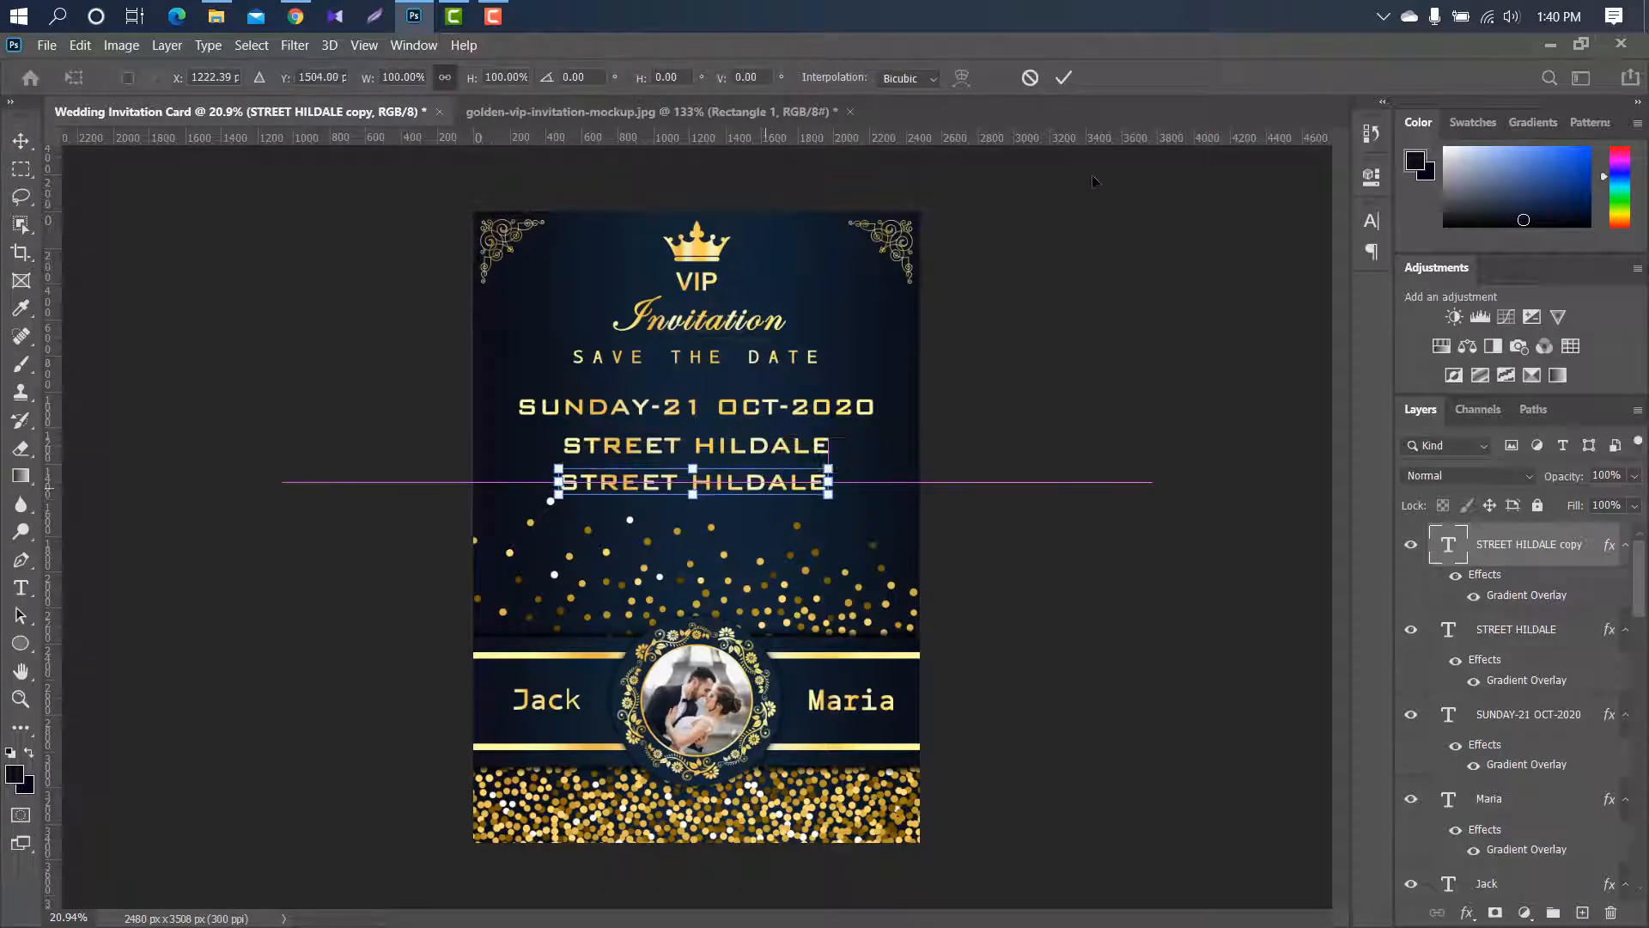
left_click(1063, 77)
Replace the lower address copy's wording with "VARIANA" and centre it slightly lower beneath the street address line
double_click(1449, 550)
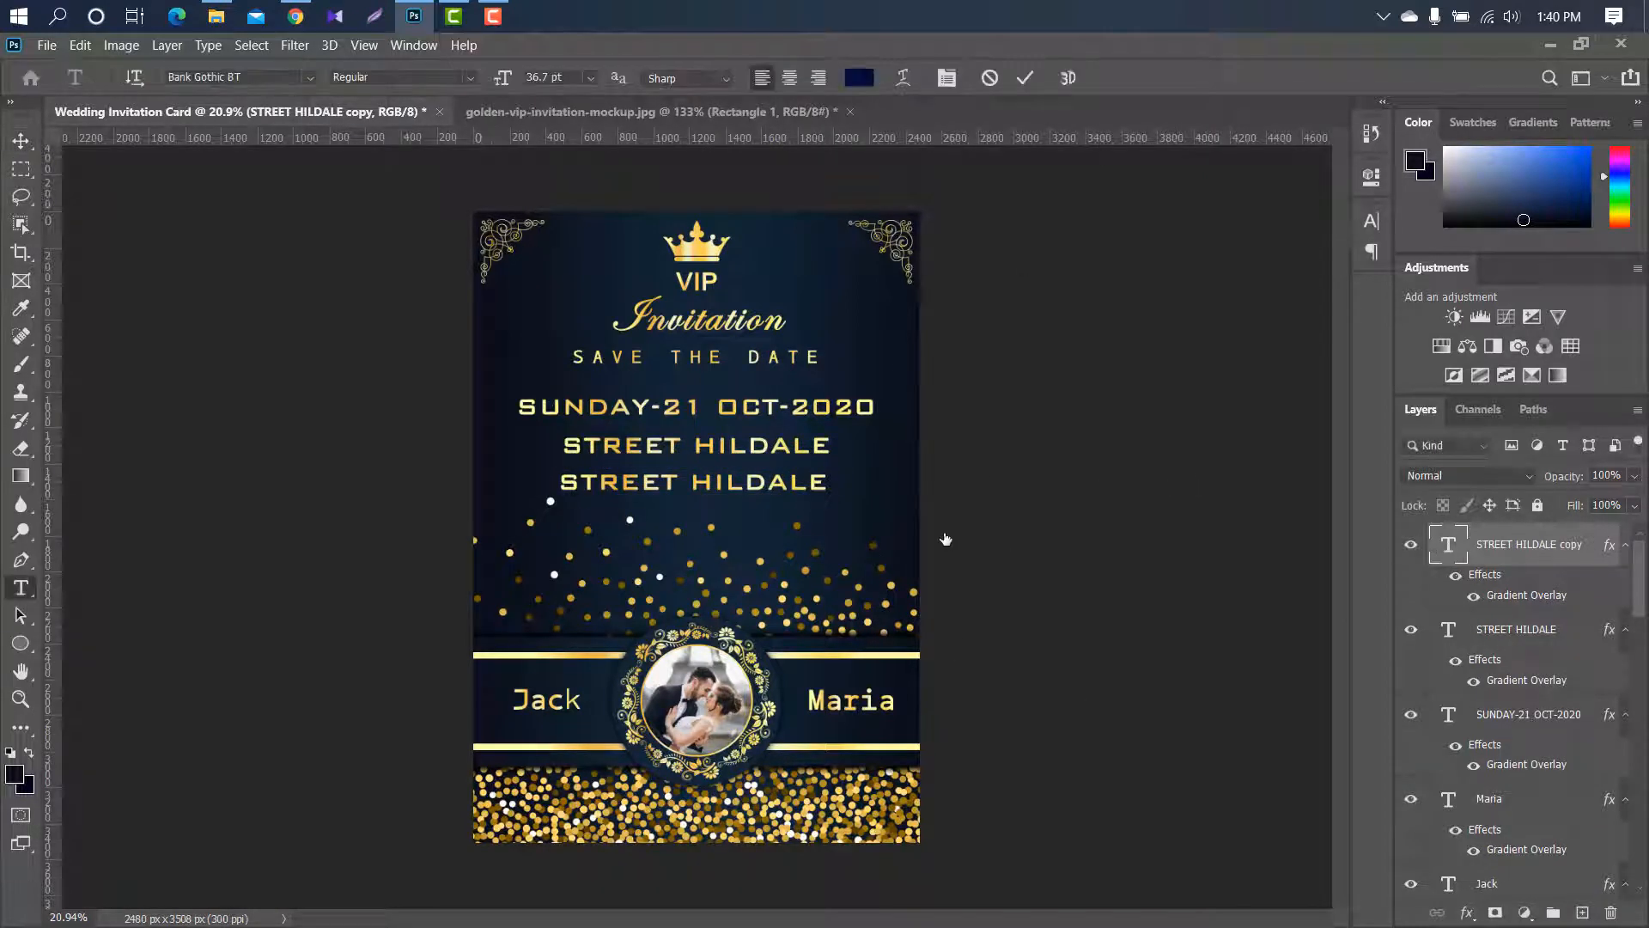
key("BackSpace")
type("VARIANA")
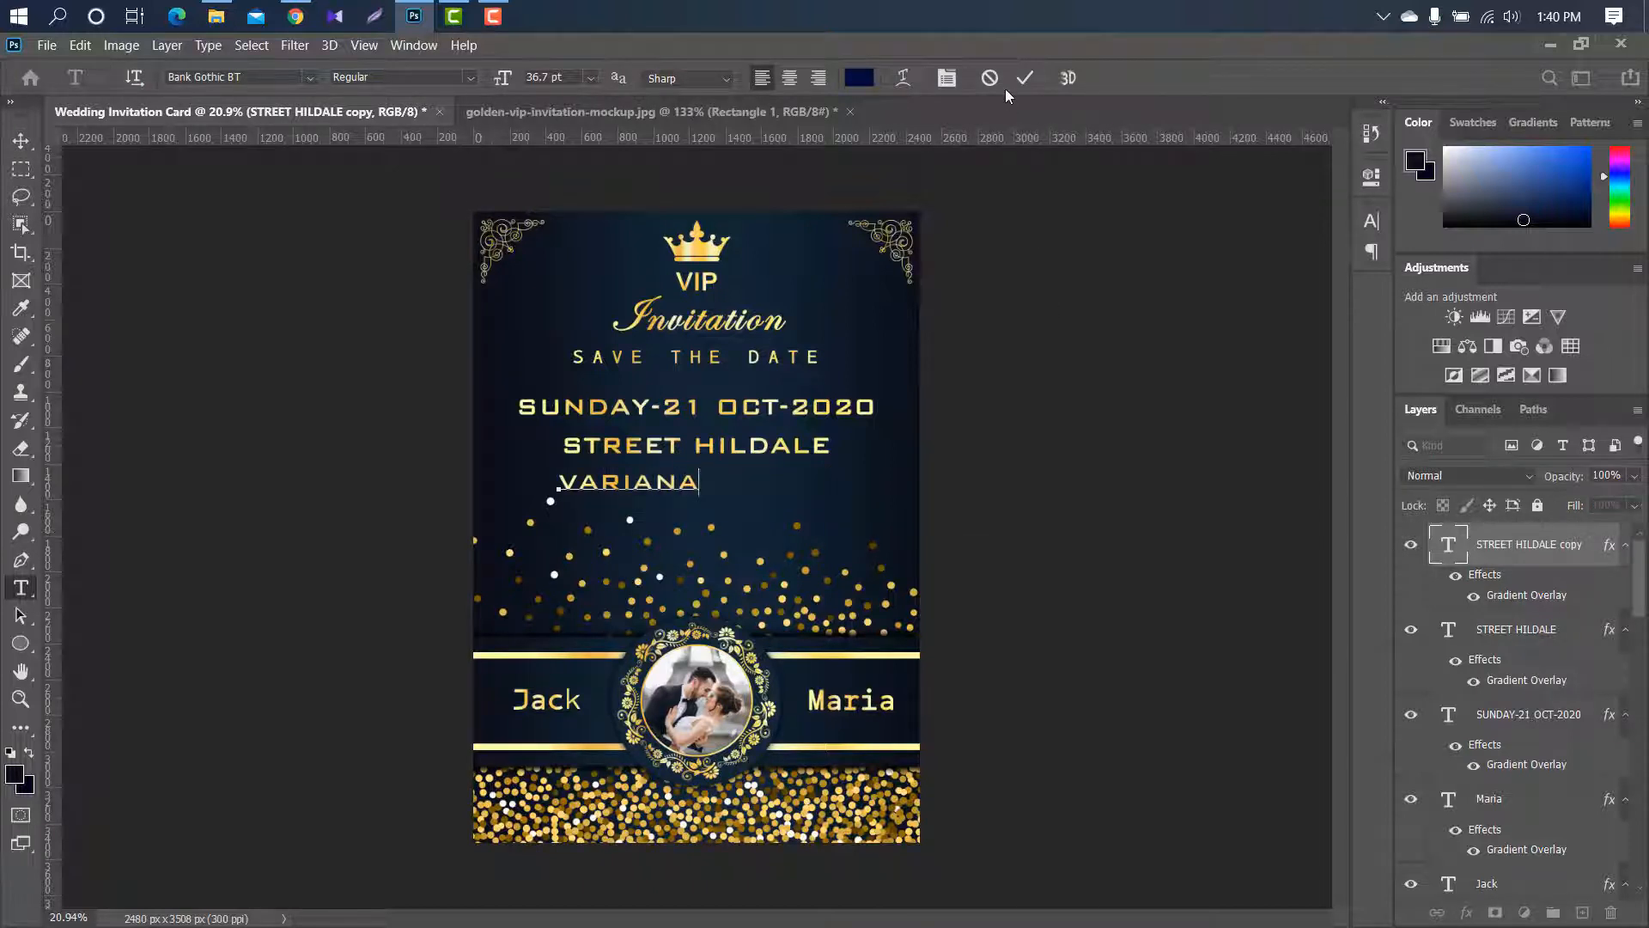
left_click(1025, 77)
key("ctrl+t")
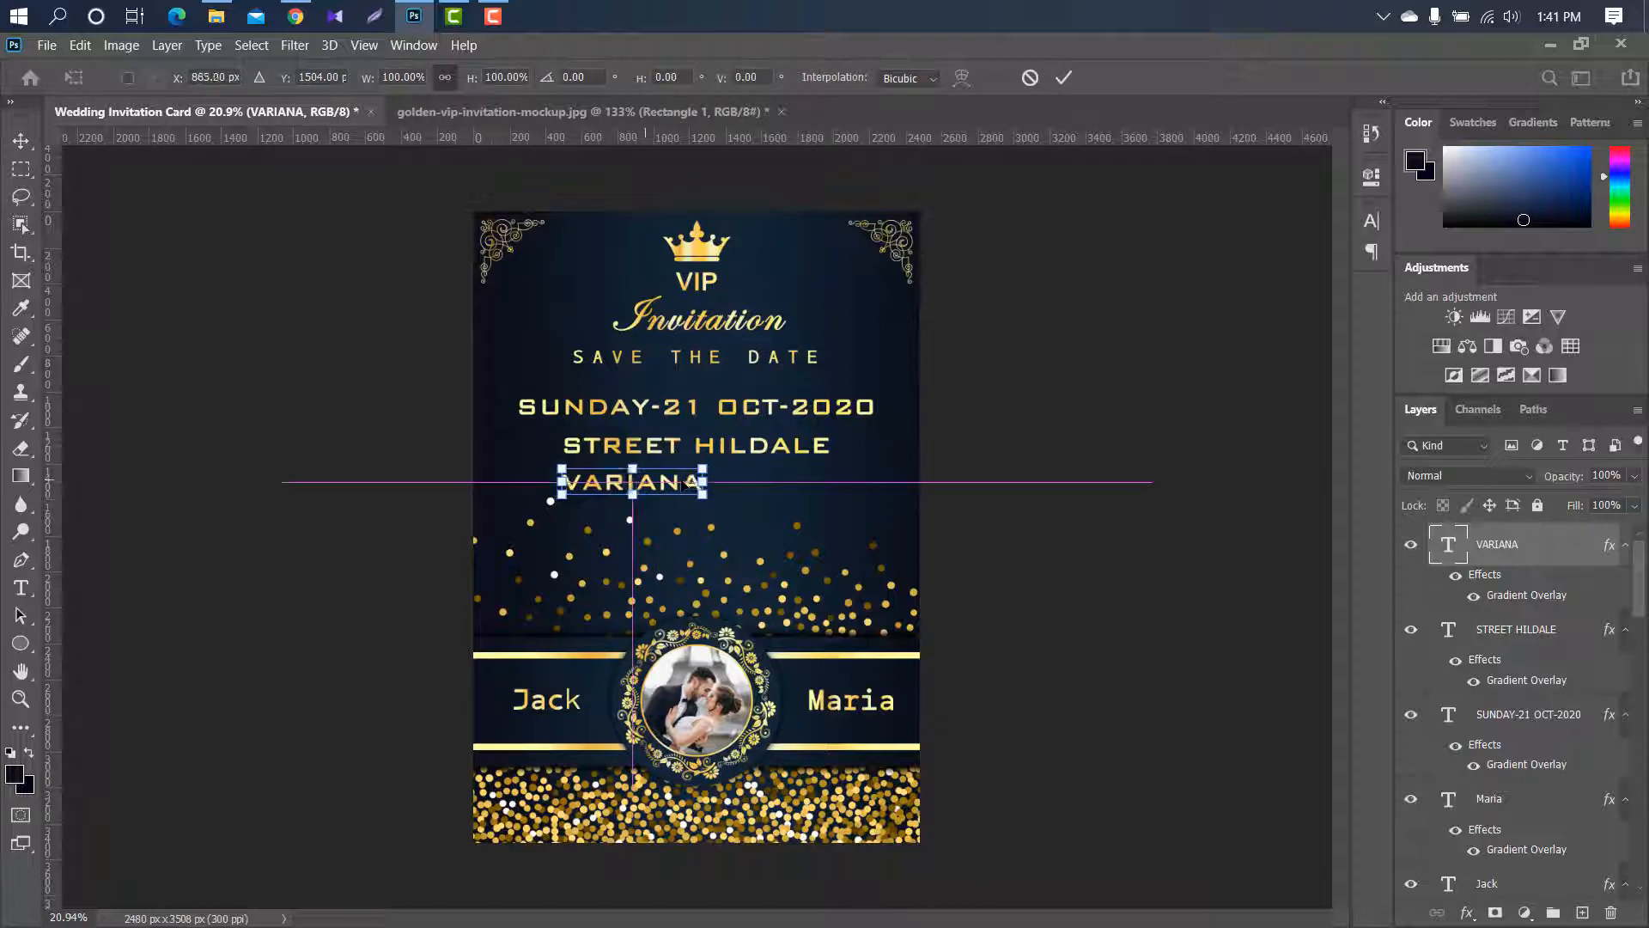
left_click(1065, 78)
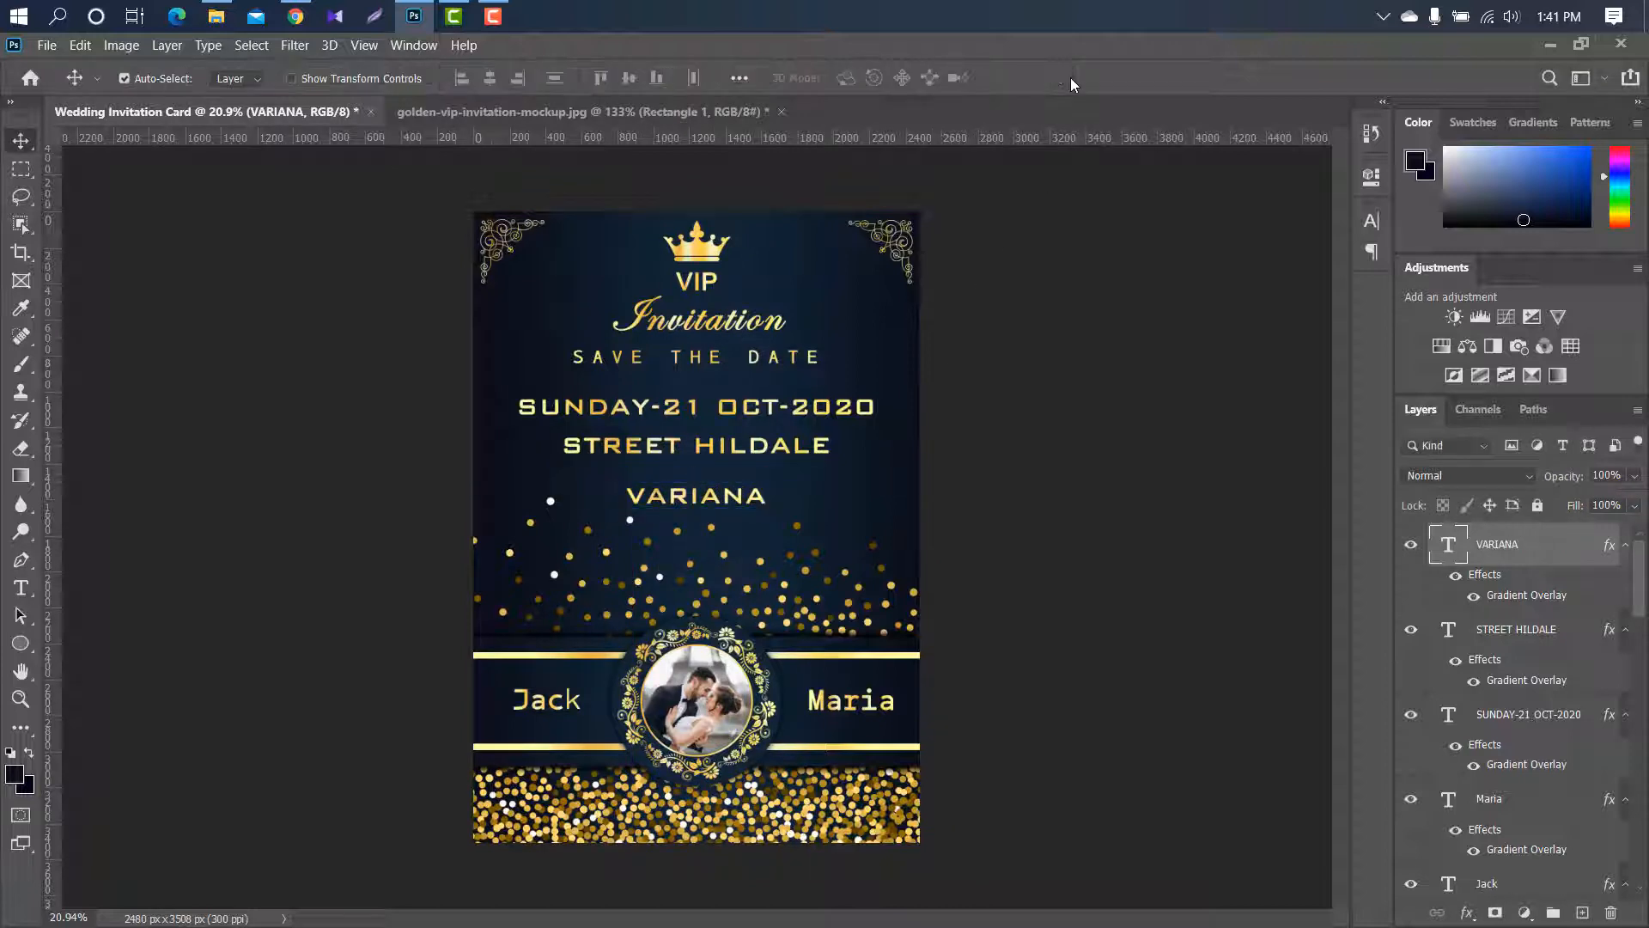